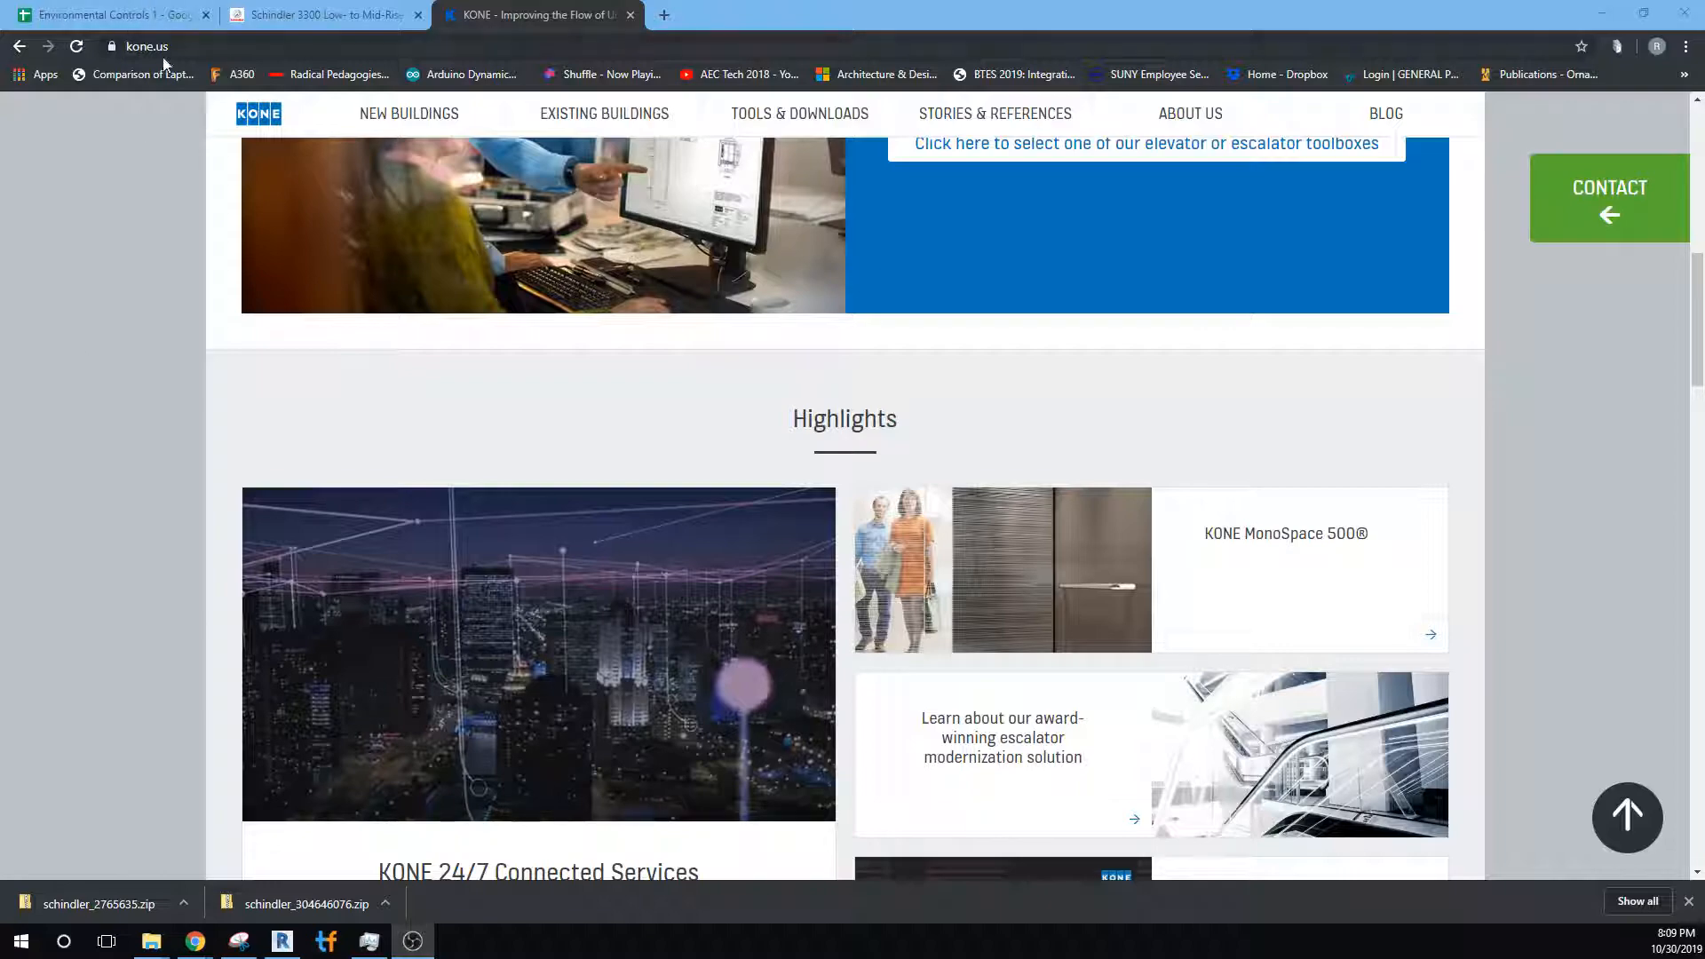
Open the KONE TransitMaster 210 product page from the escalators and autowalks range for new buildings.
scroll(562, 320, "up", 10)
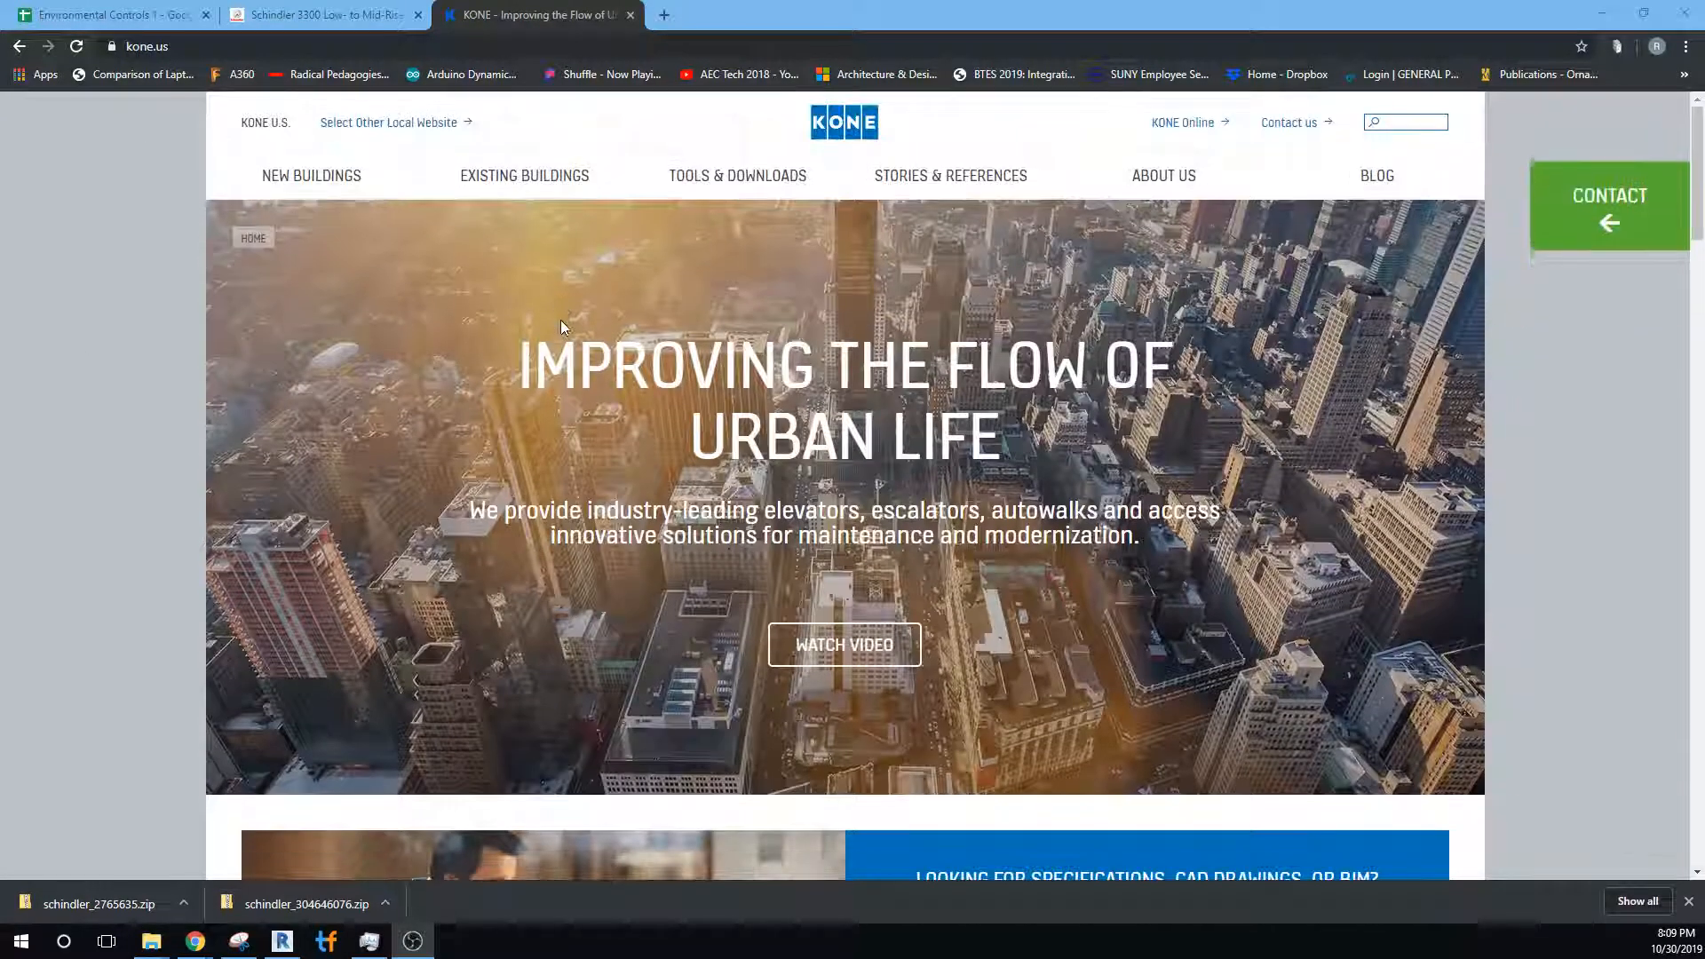
left_click(313, 182)
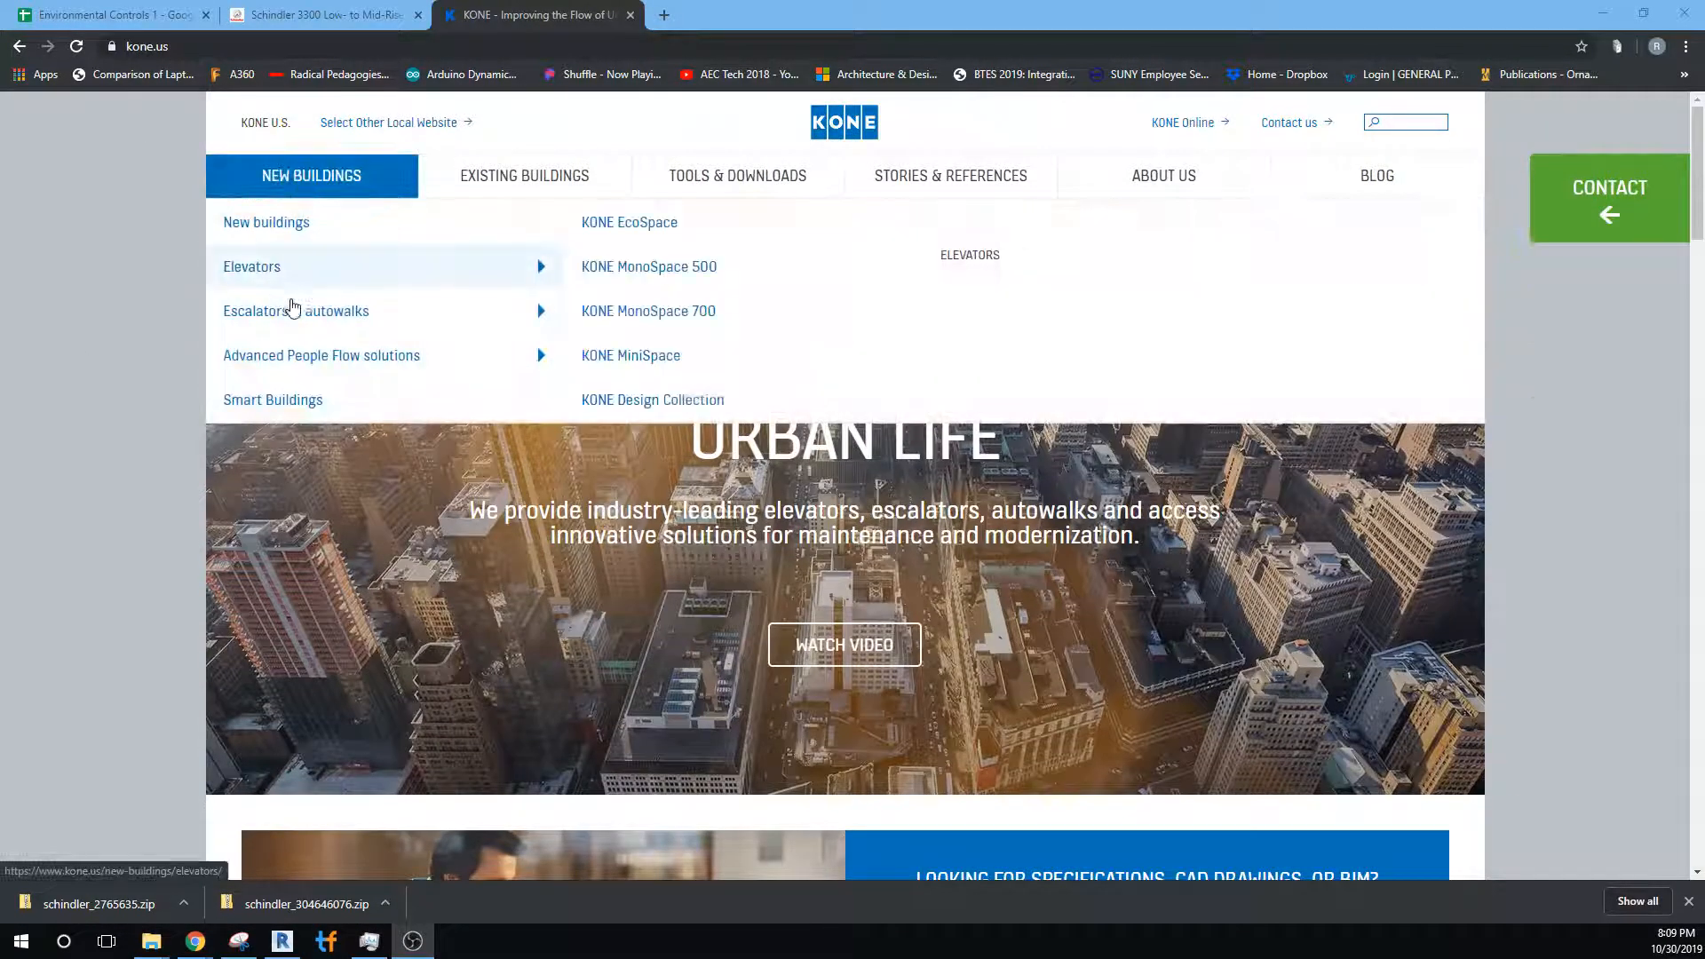
mouse_move(304, 315)
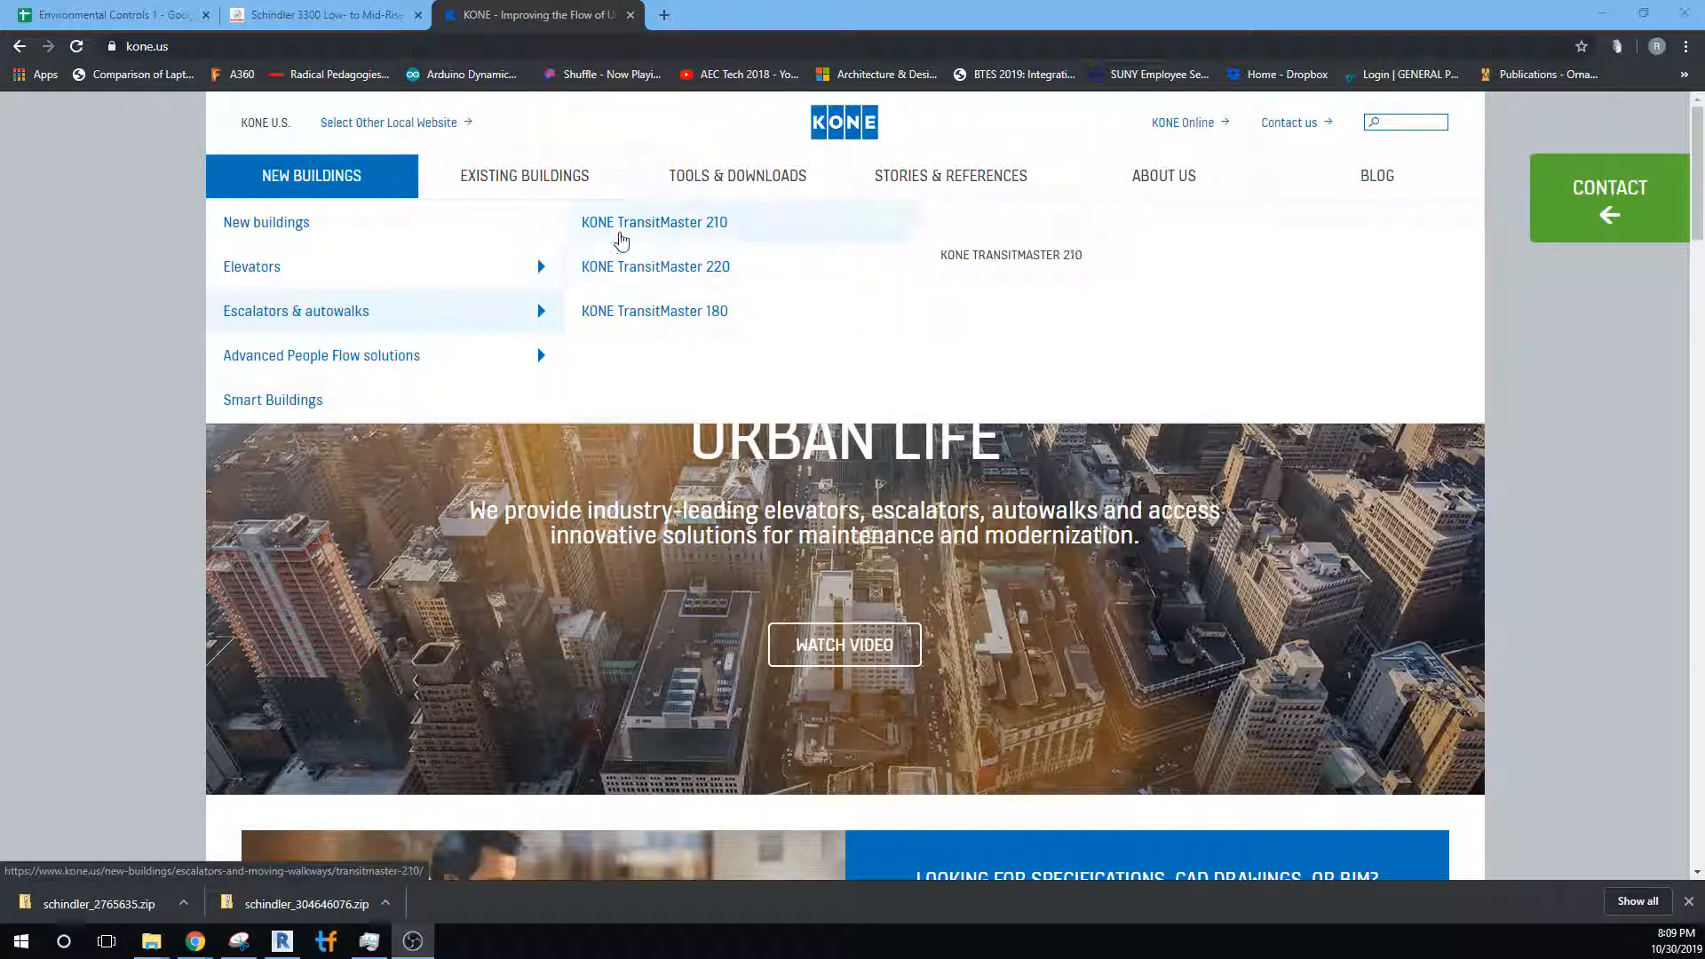
left_click(619, 233)
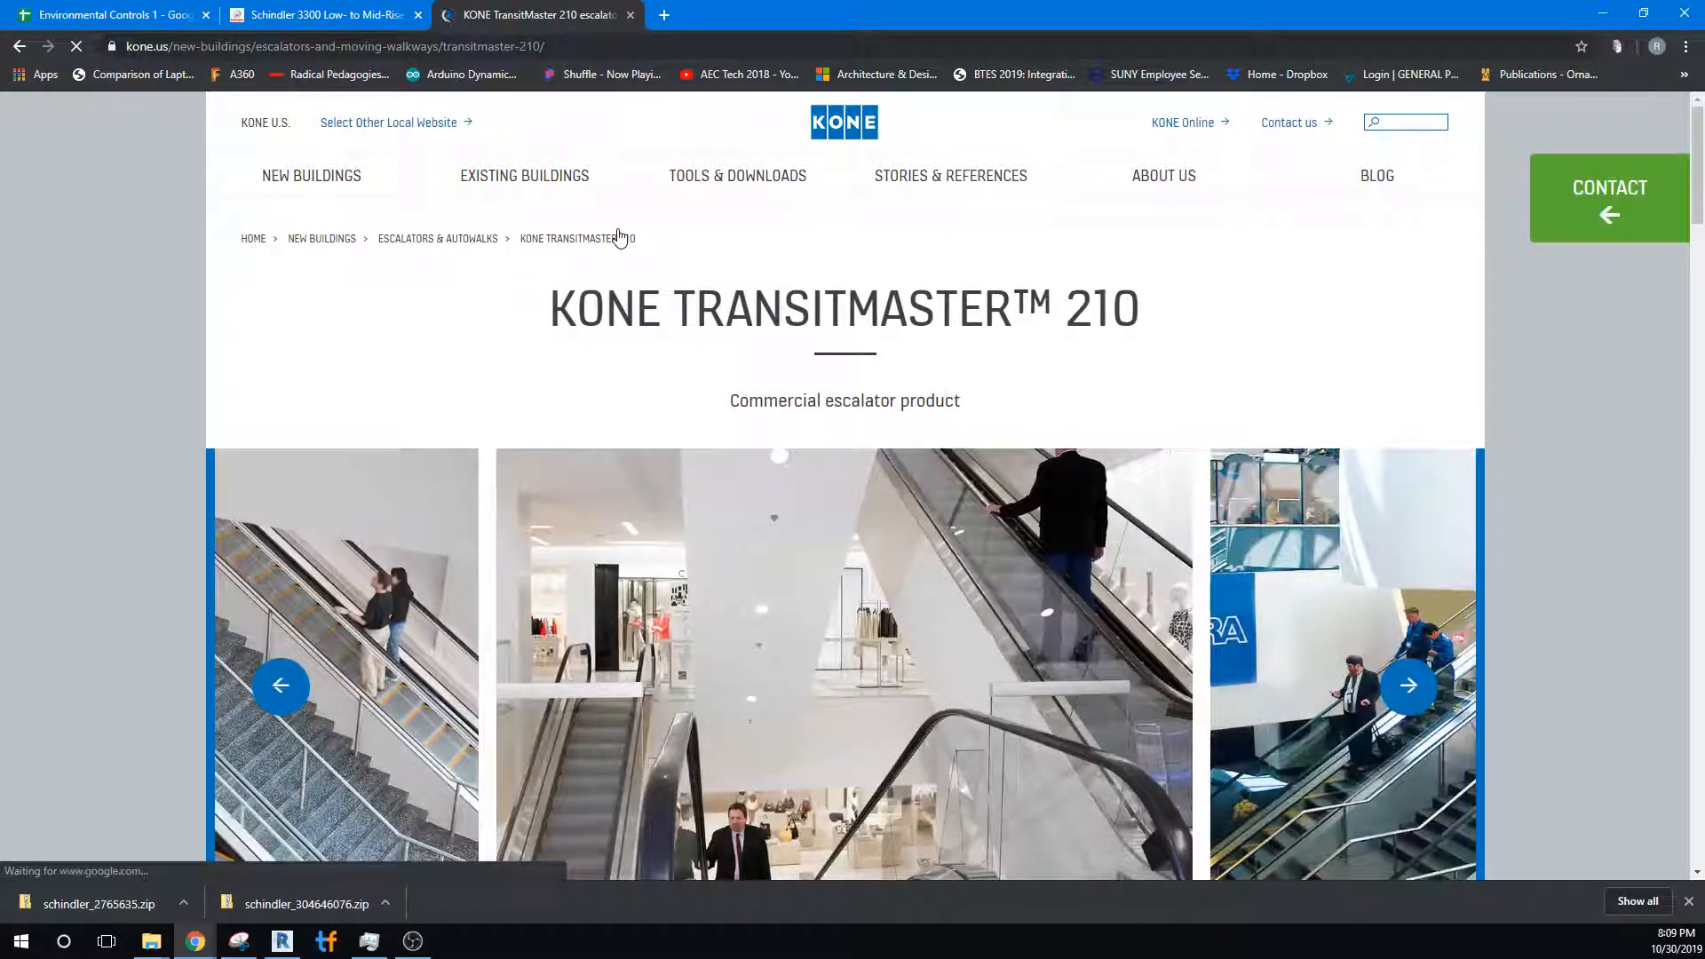
Examine the TransitMaster 210 product information, including its description, specifications and options.
scroll(844, 642, "down", 8)
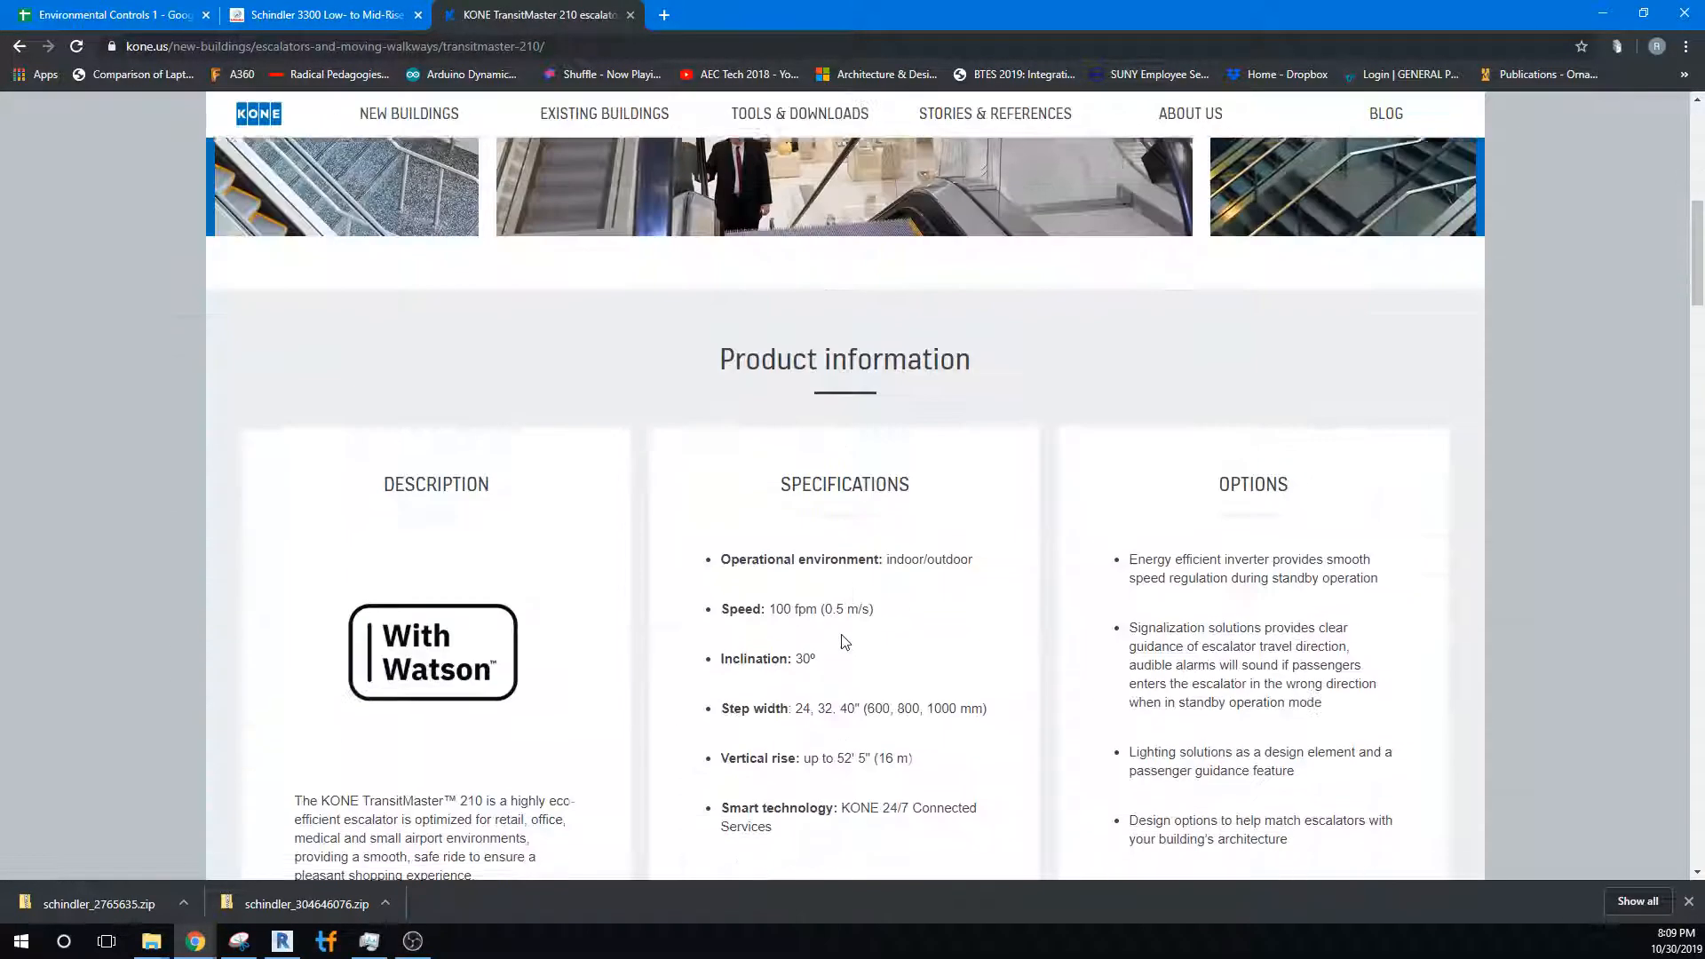
scroll(844, 642, "up", 6)
scroll(845, 642, "down", 3)
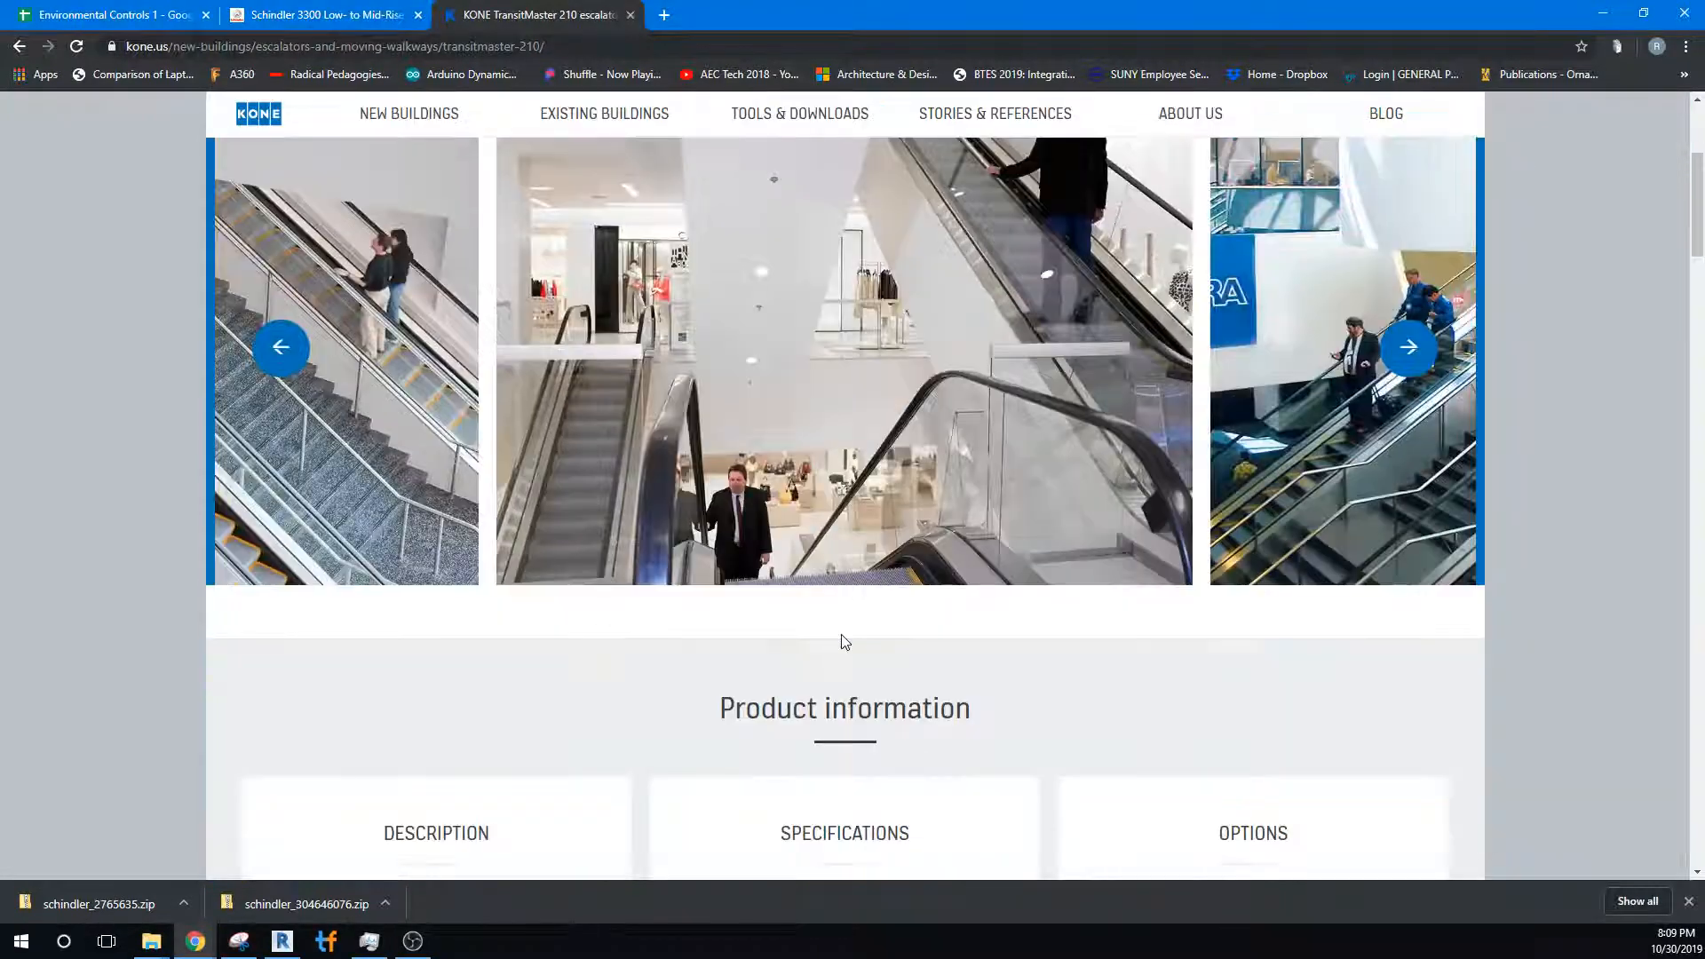
scroll(845, 642, "down", 4)
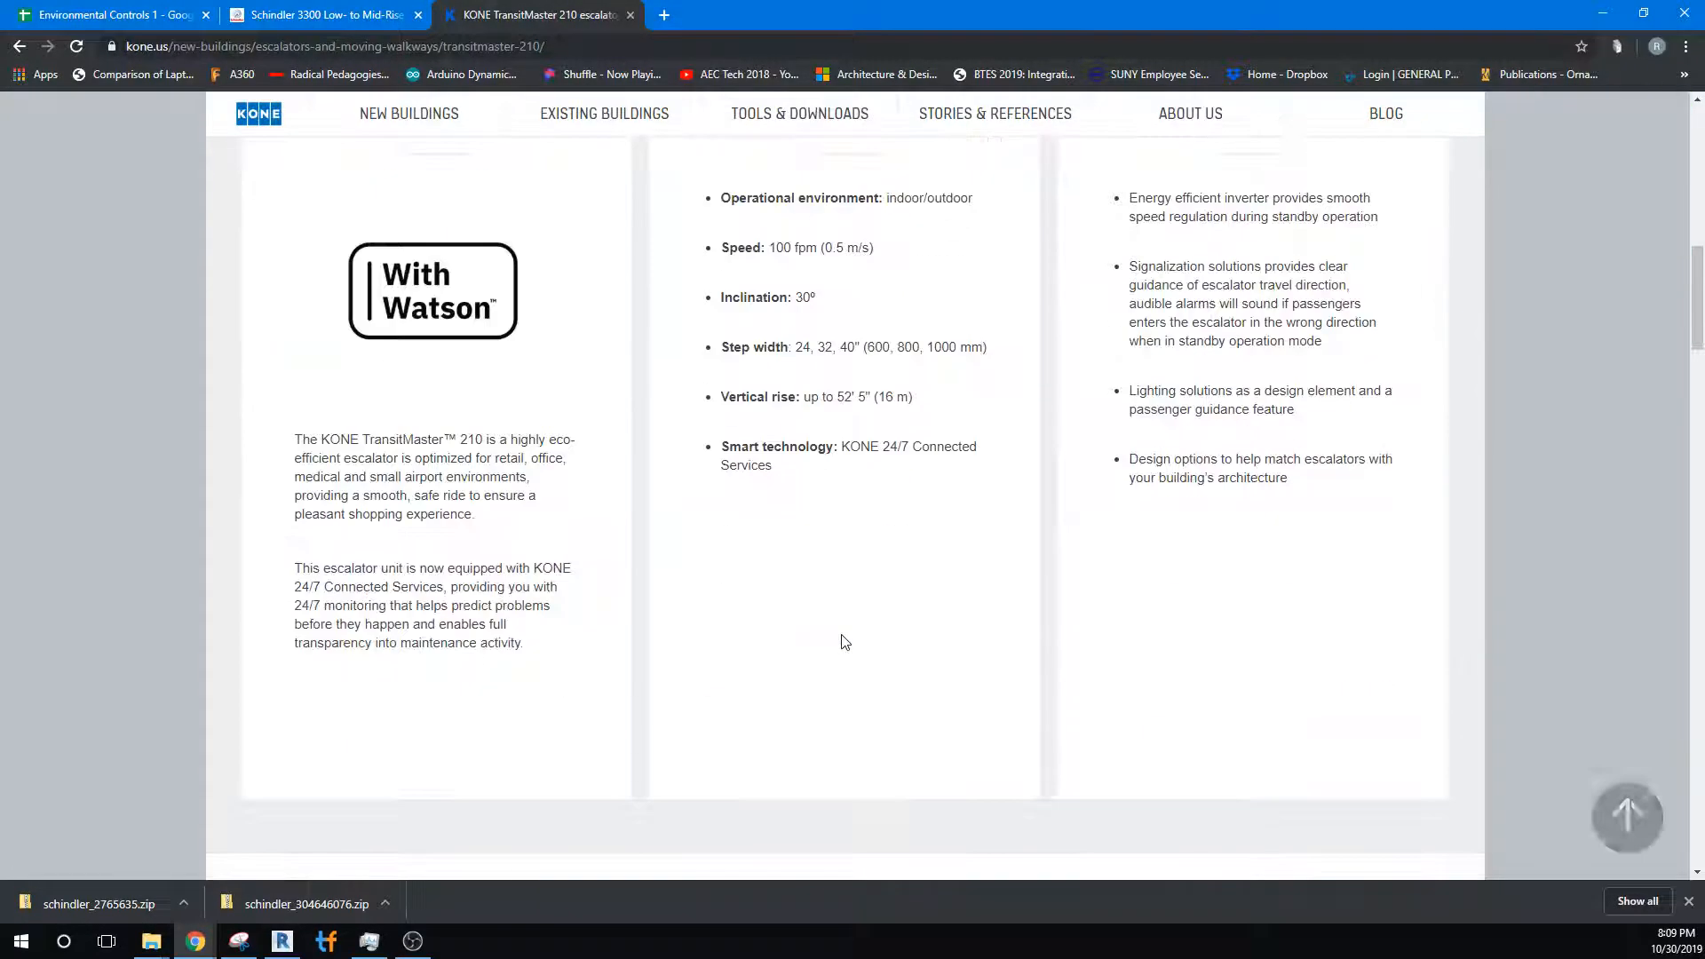
scroll(845, 642, "down", 4)
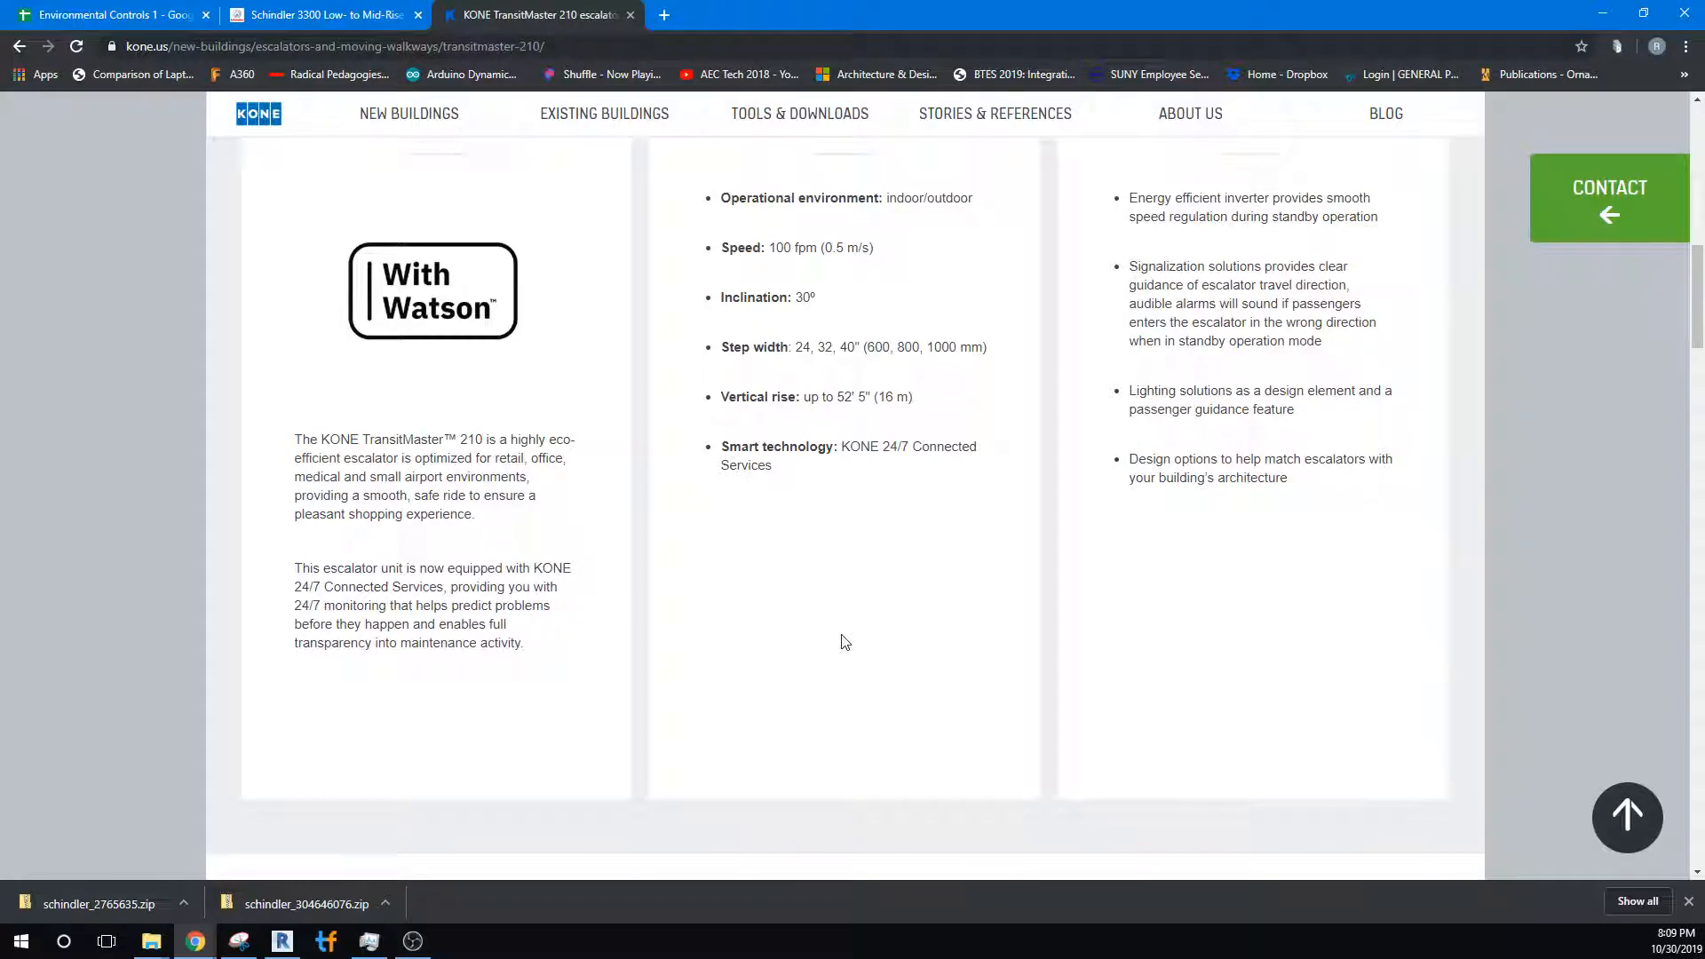
scroll(755, 366, "up", 4)
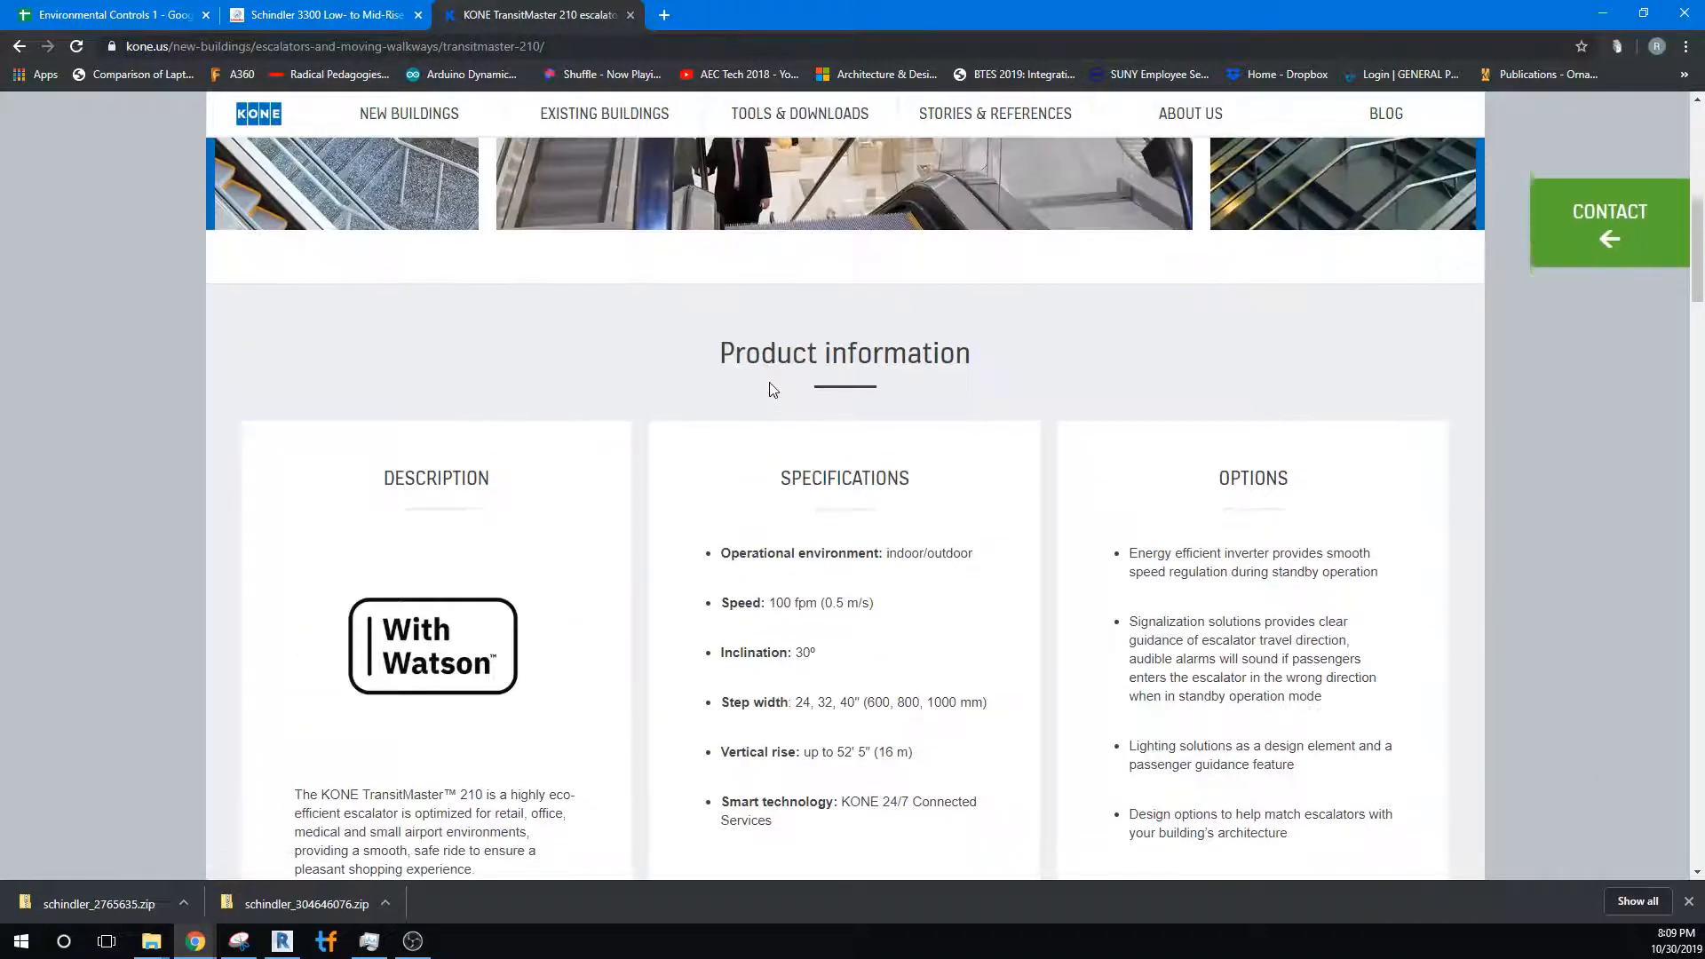
Open the site's general Tools and Downloads page and look through the elevator tools offered there.
mouse_move(772, 125)
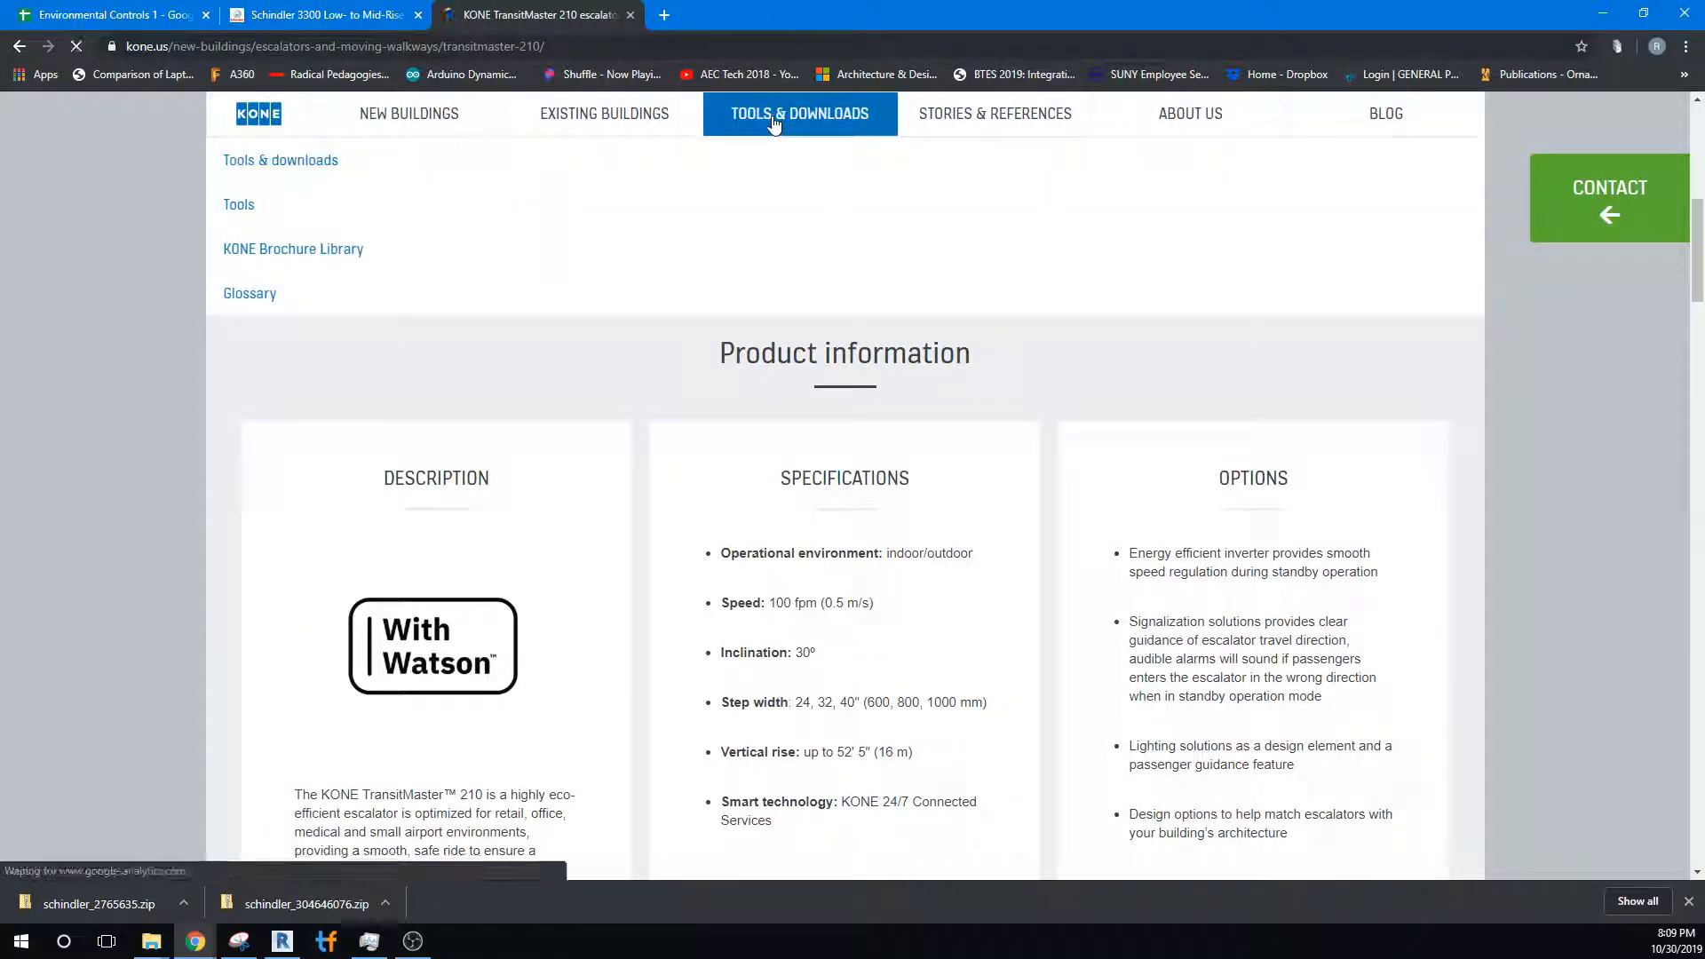
left_click(322, 221)
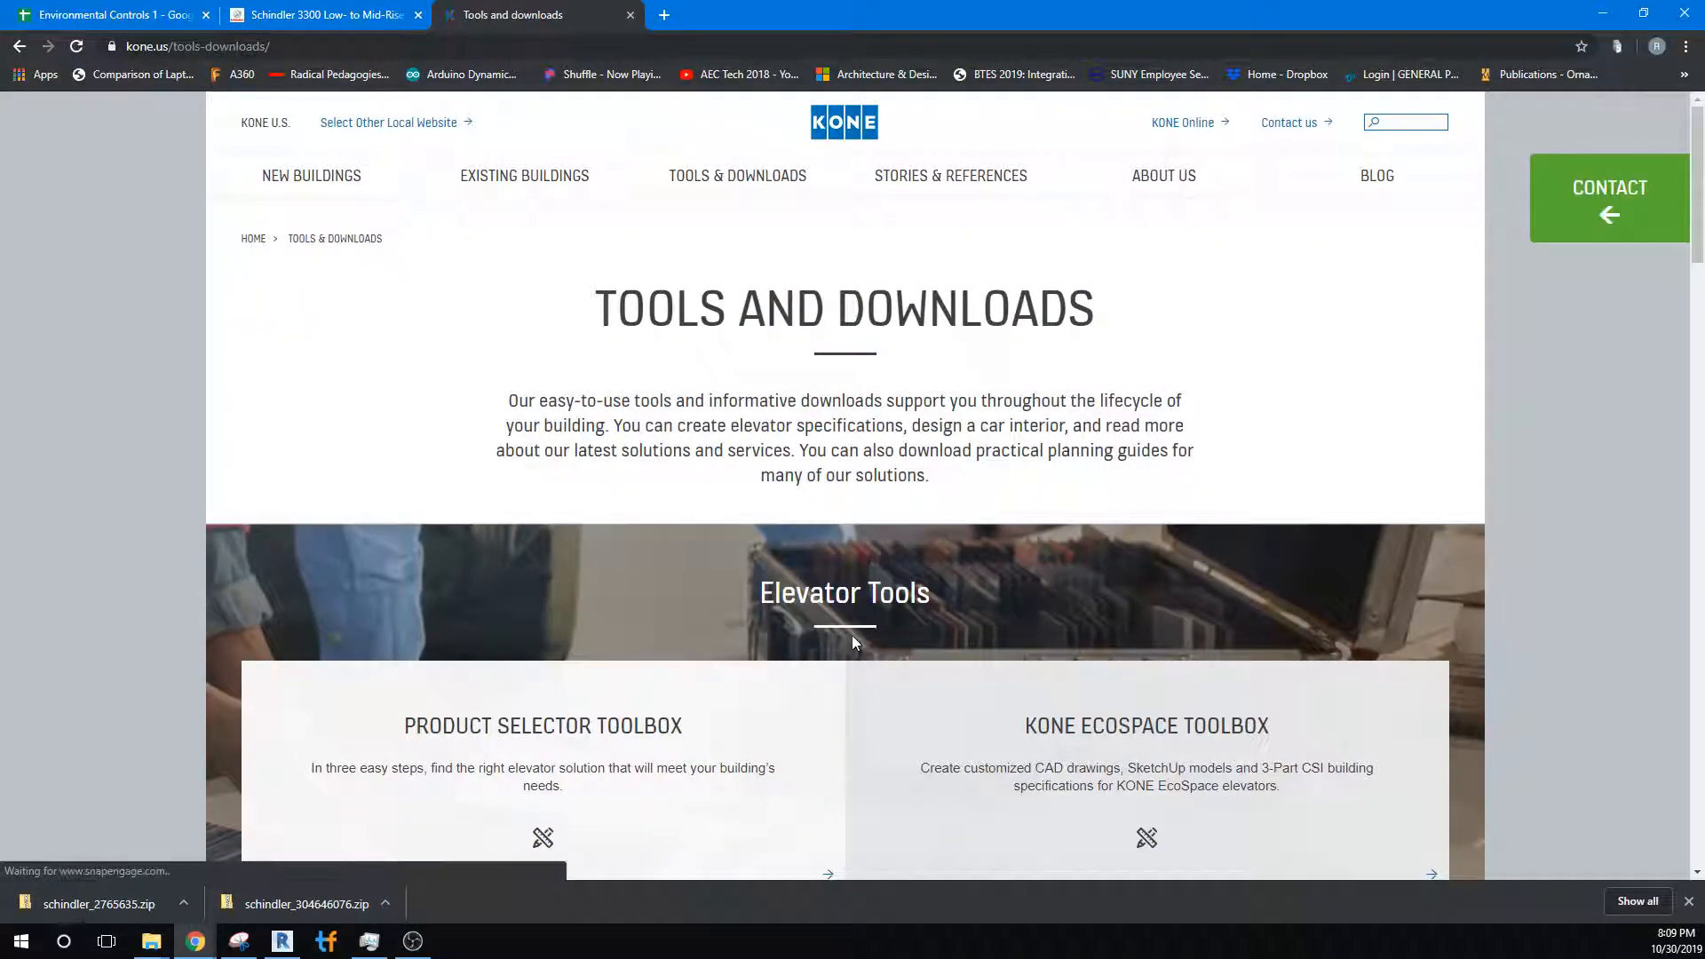
scroll(852, 639, "down", 4)
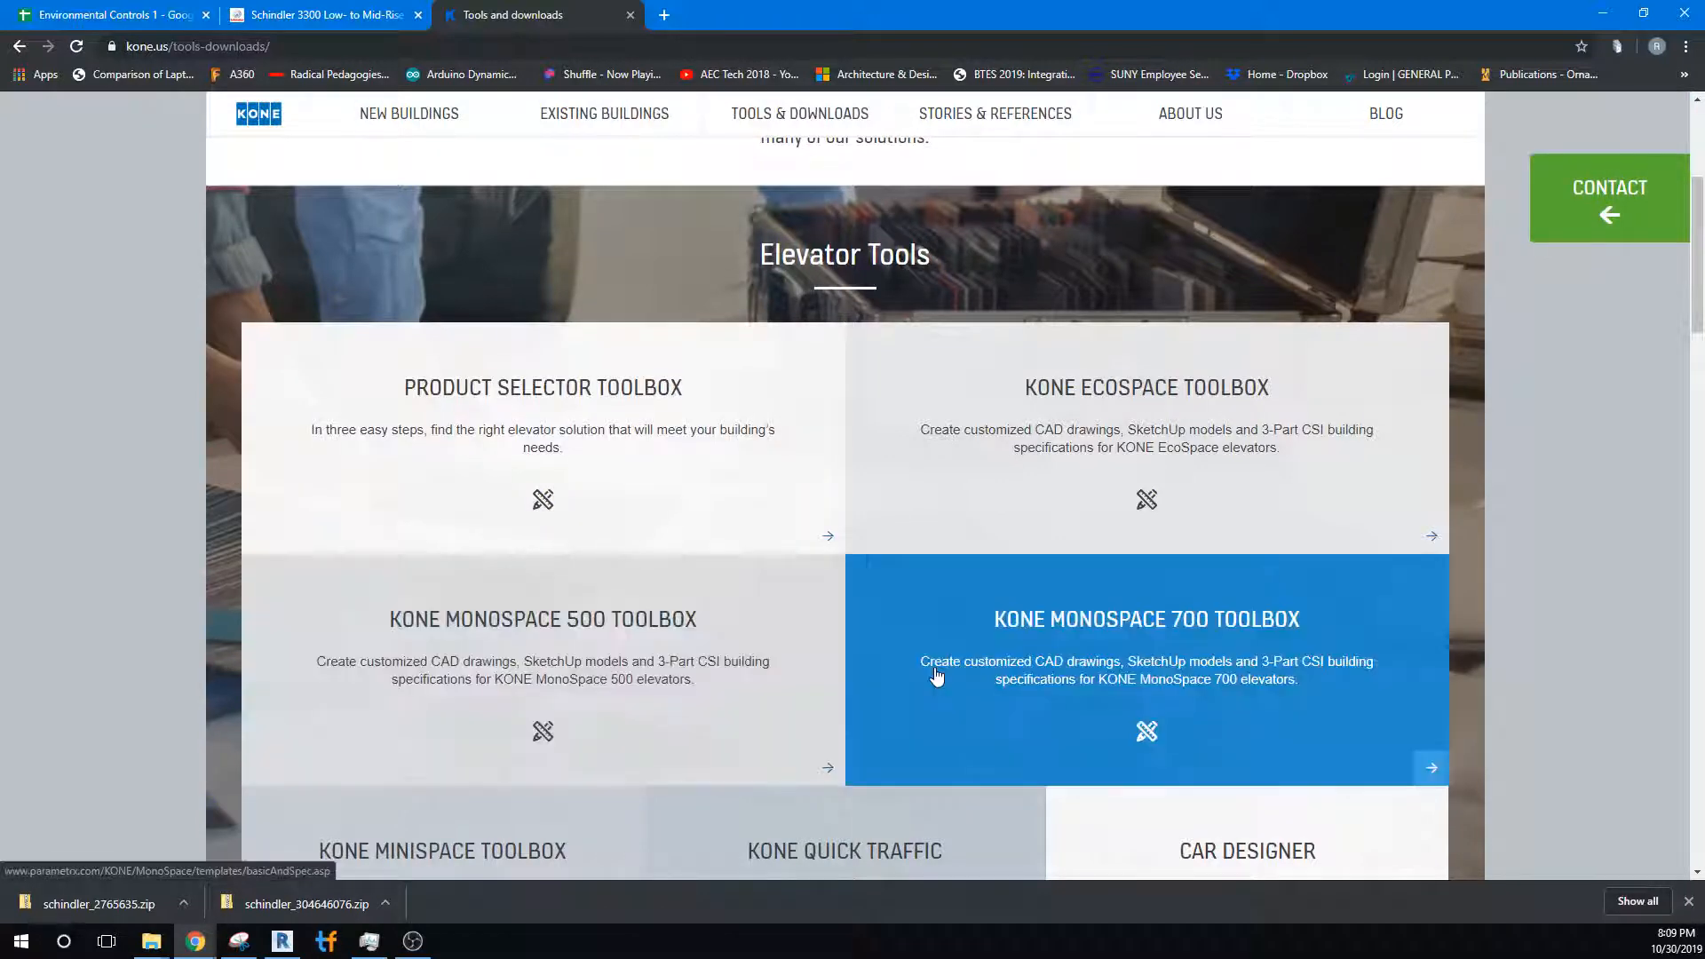
scroll(936, 677, "down", 5)
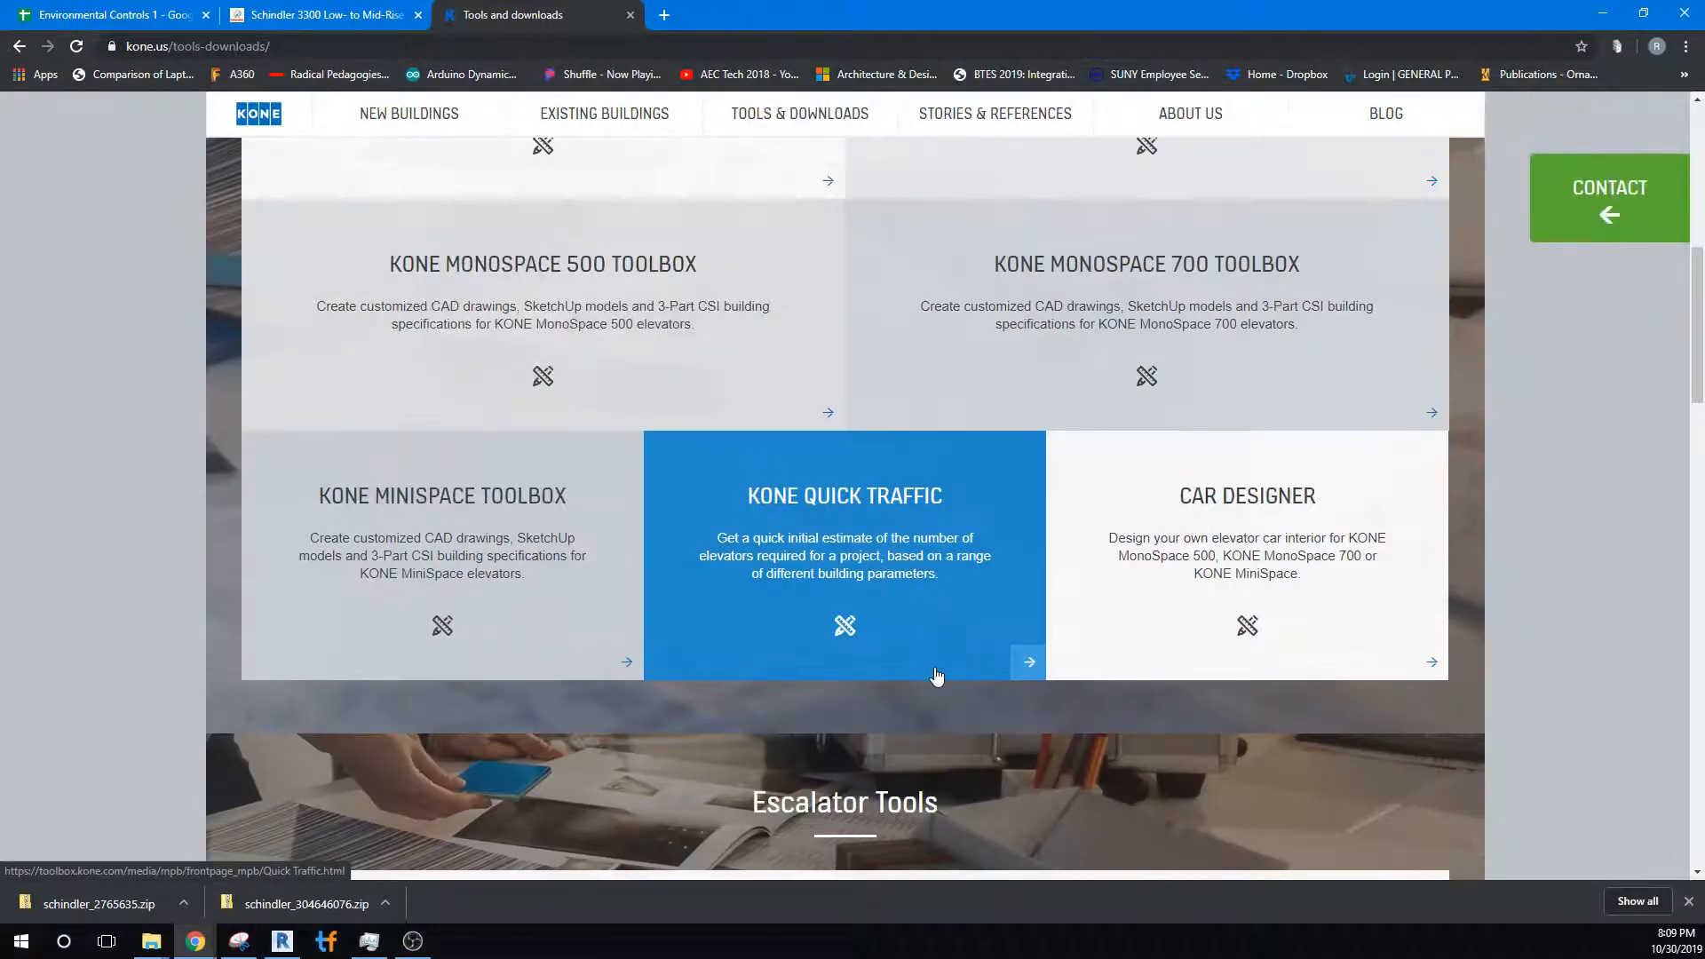
scroll(936, 677, "up", 9)
Return to the KONE TransitMaster 210 product page and launch the Escalator Planner from its tools and downloads.
mouse_move(311, 178)
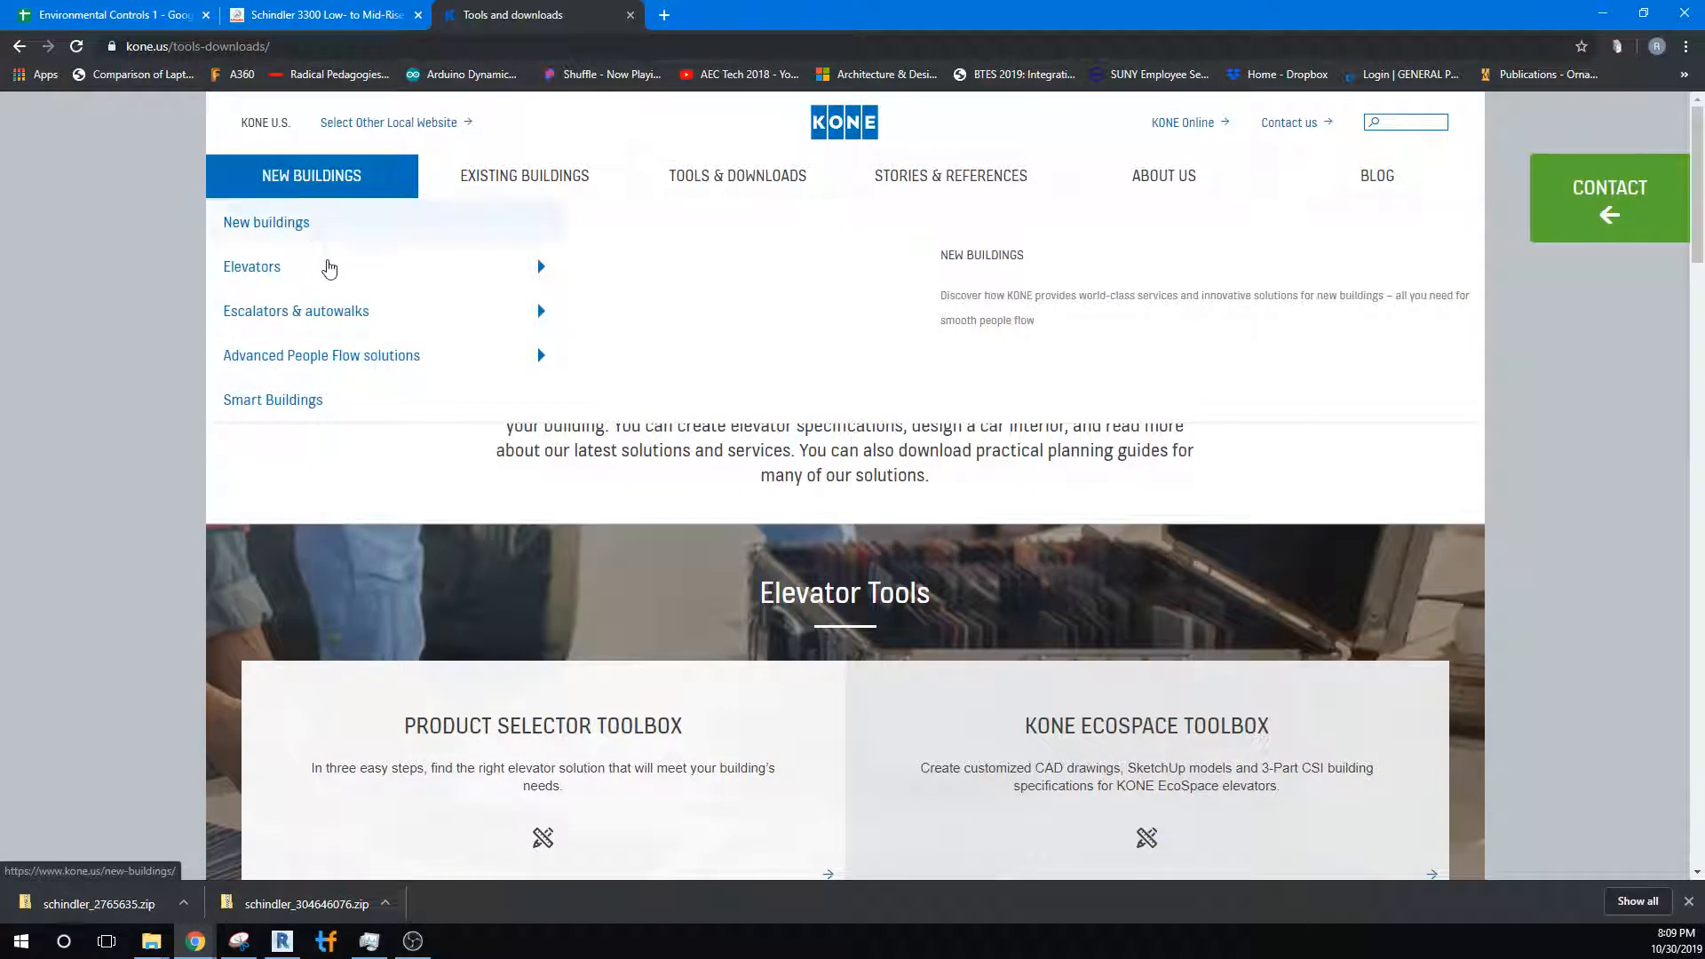
mouse_move(397, 335)
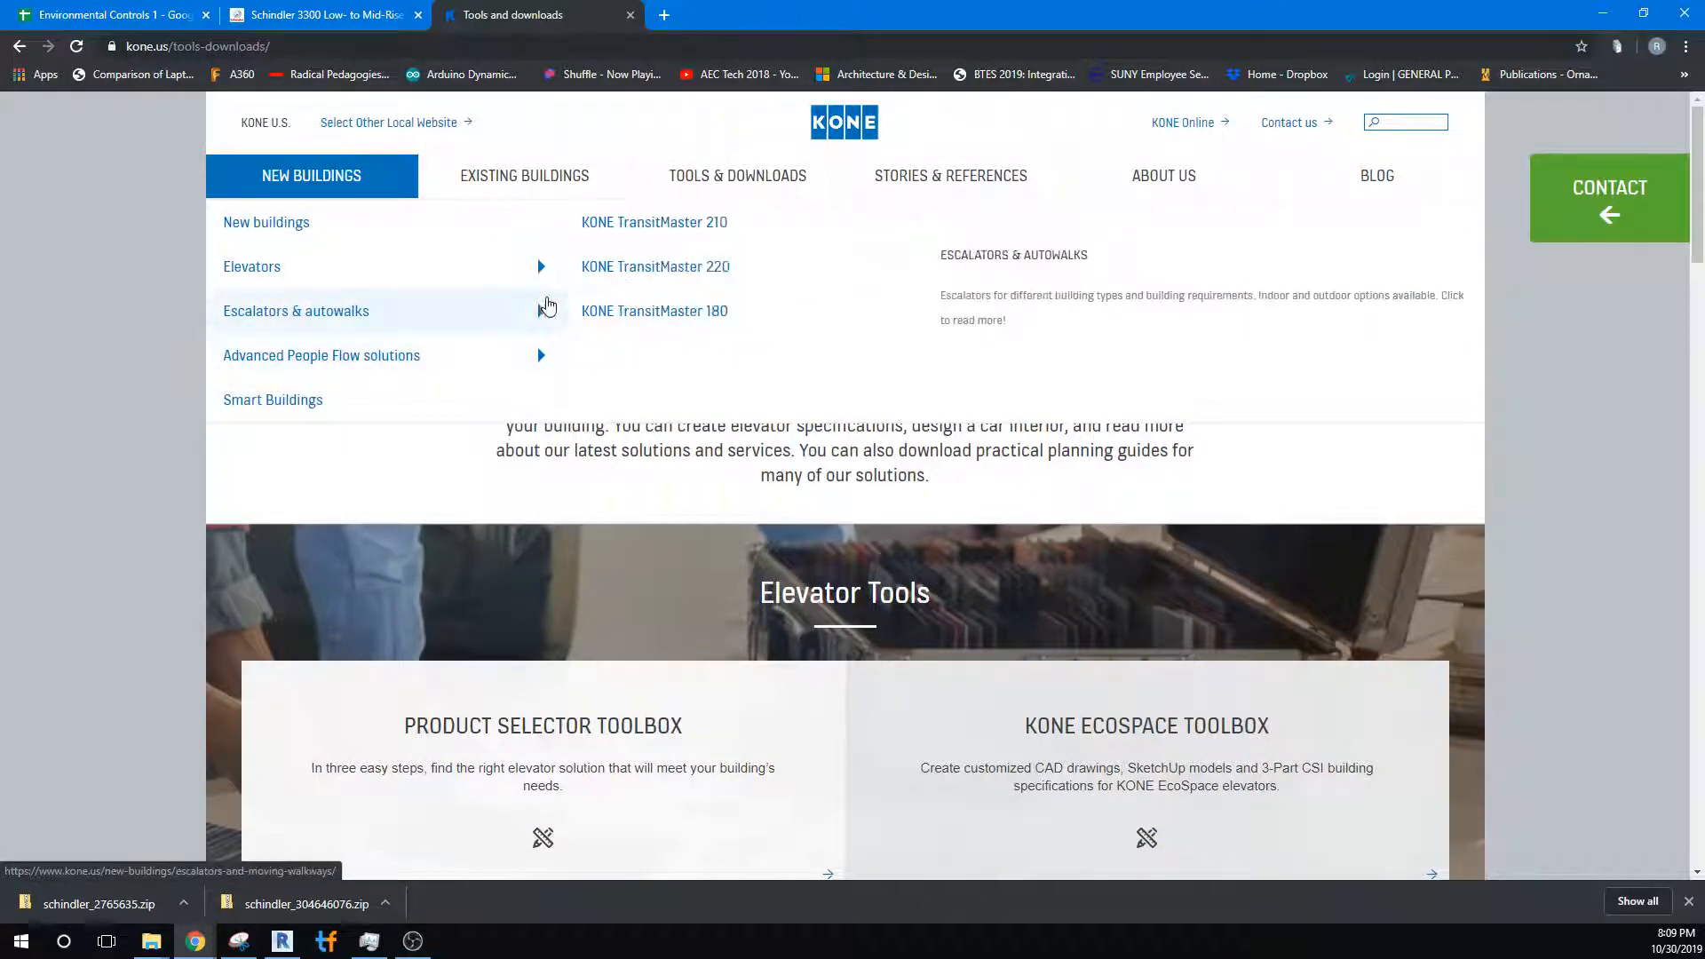
left_click(633, 238)
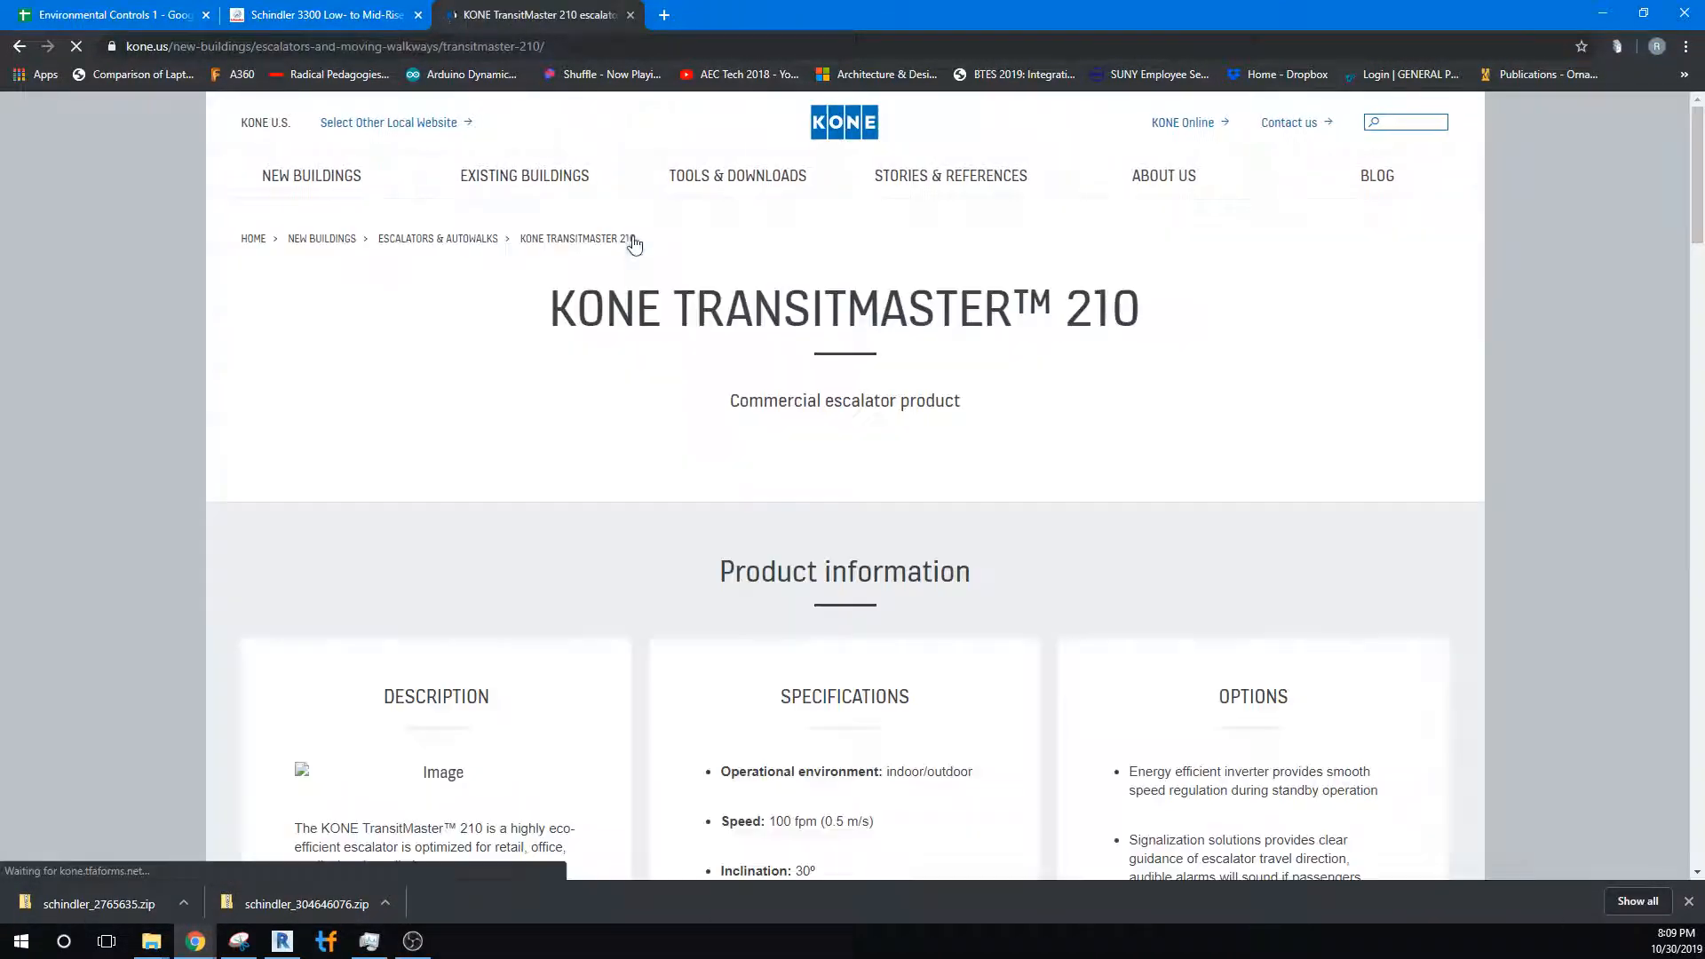
scroll(1121, 600, "down", 8)
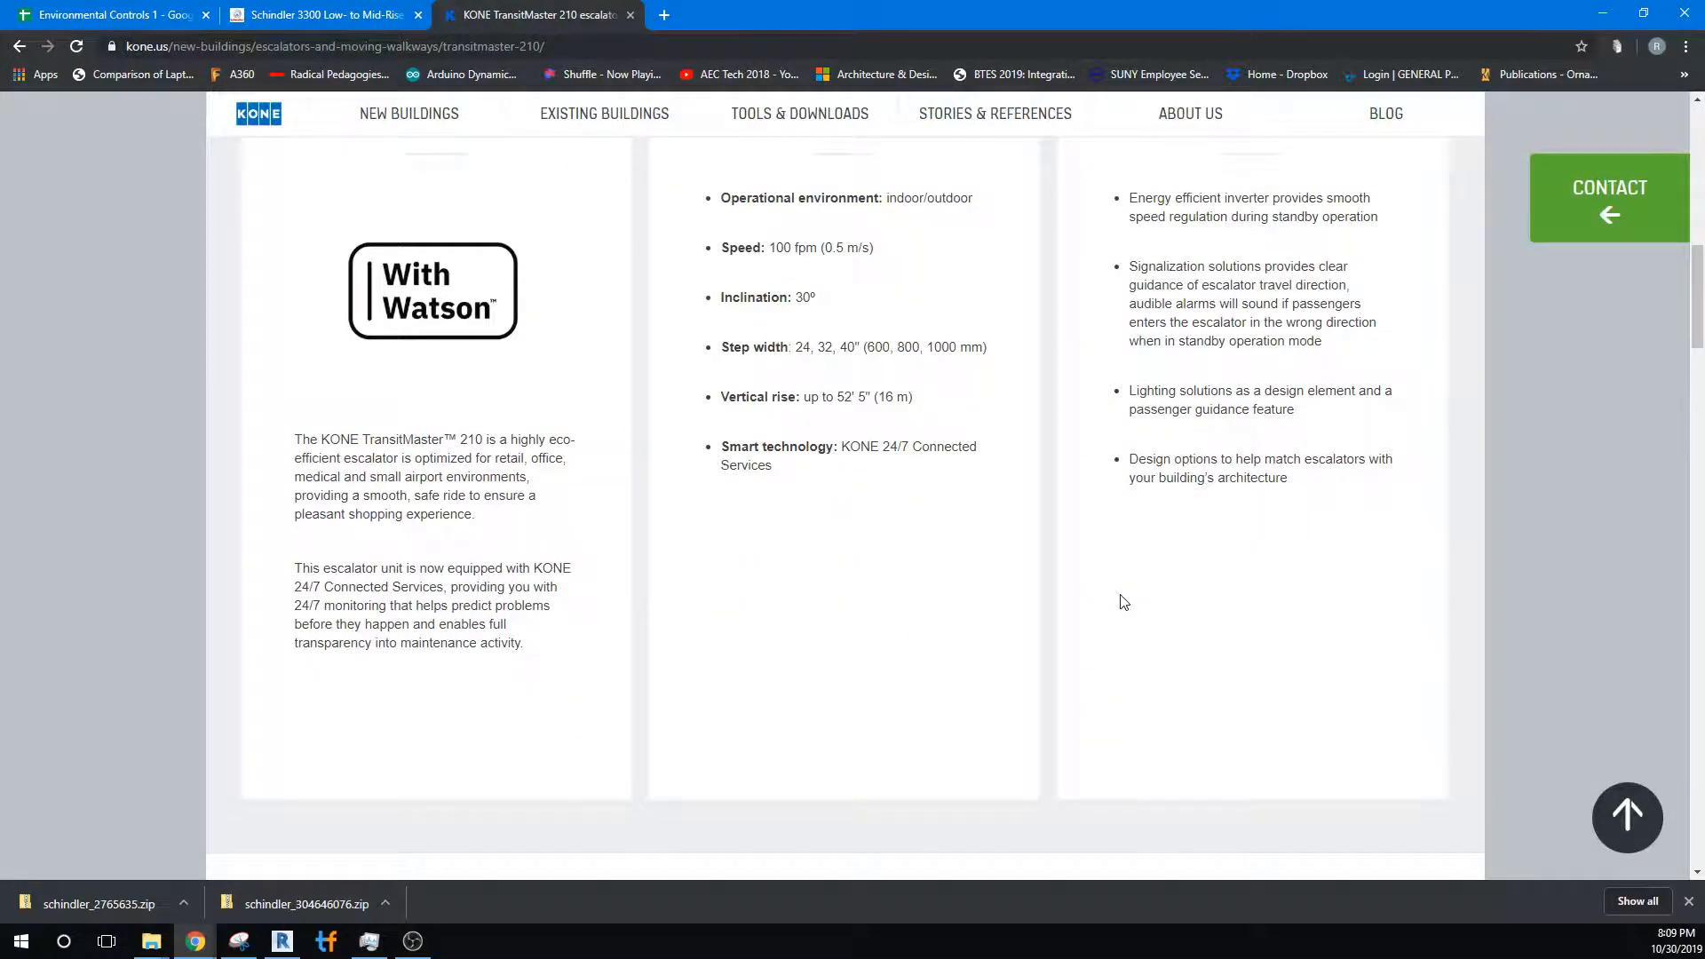
scroll(1124, 602, "down", 12)
scroll(1123, 602, "down", 3)
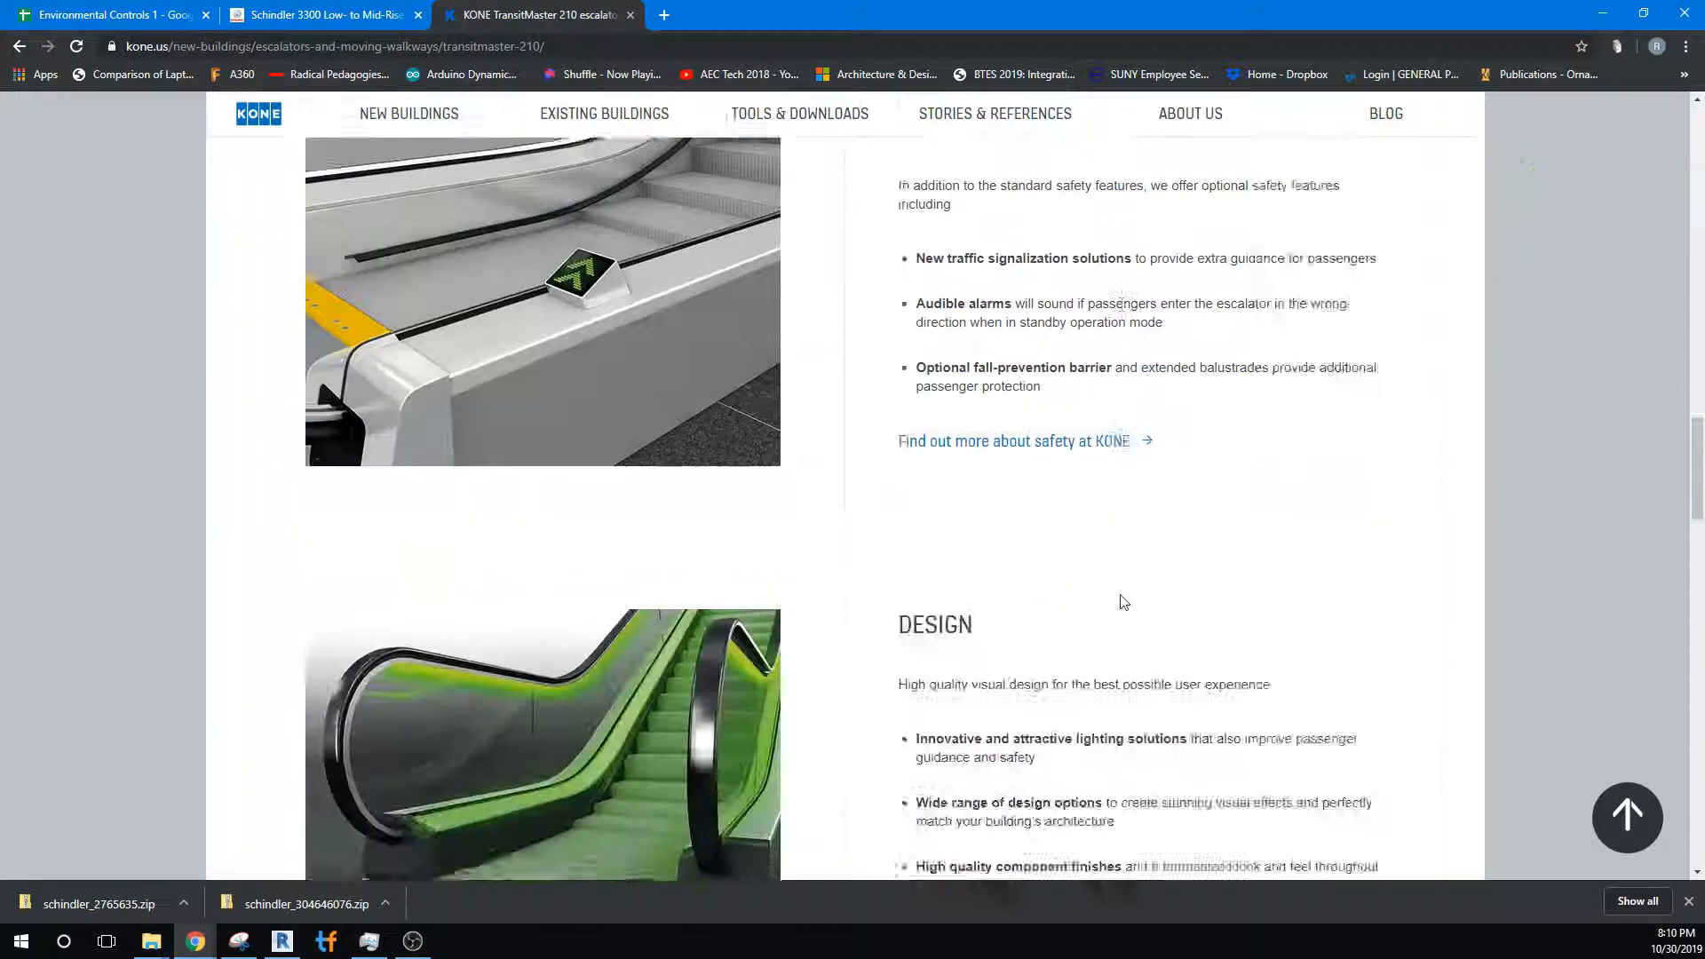
scroll(1124, 602, "down", 5)
scroll(1119, 598, "down", 4)
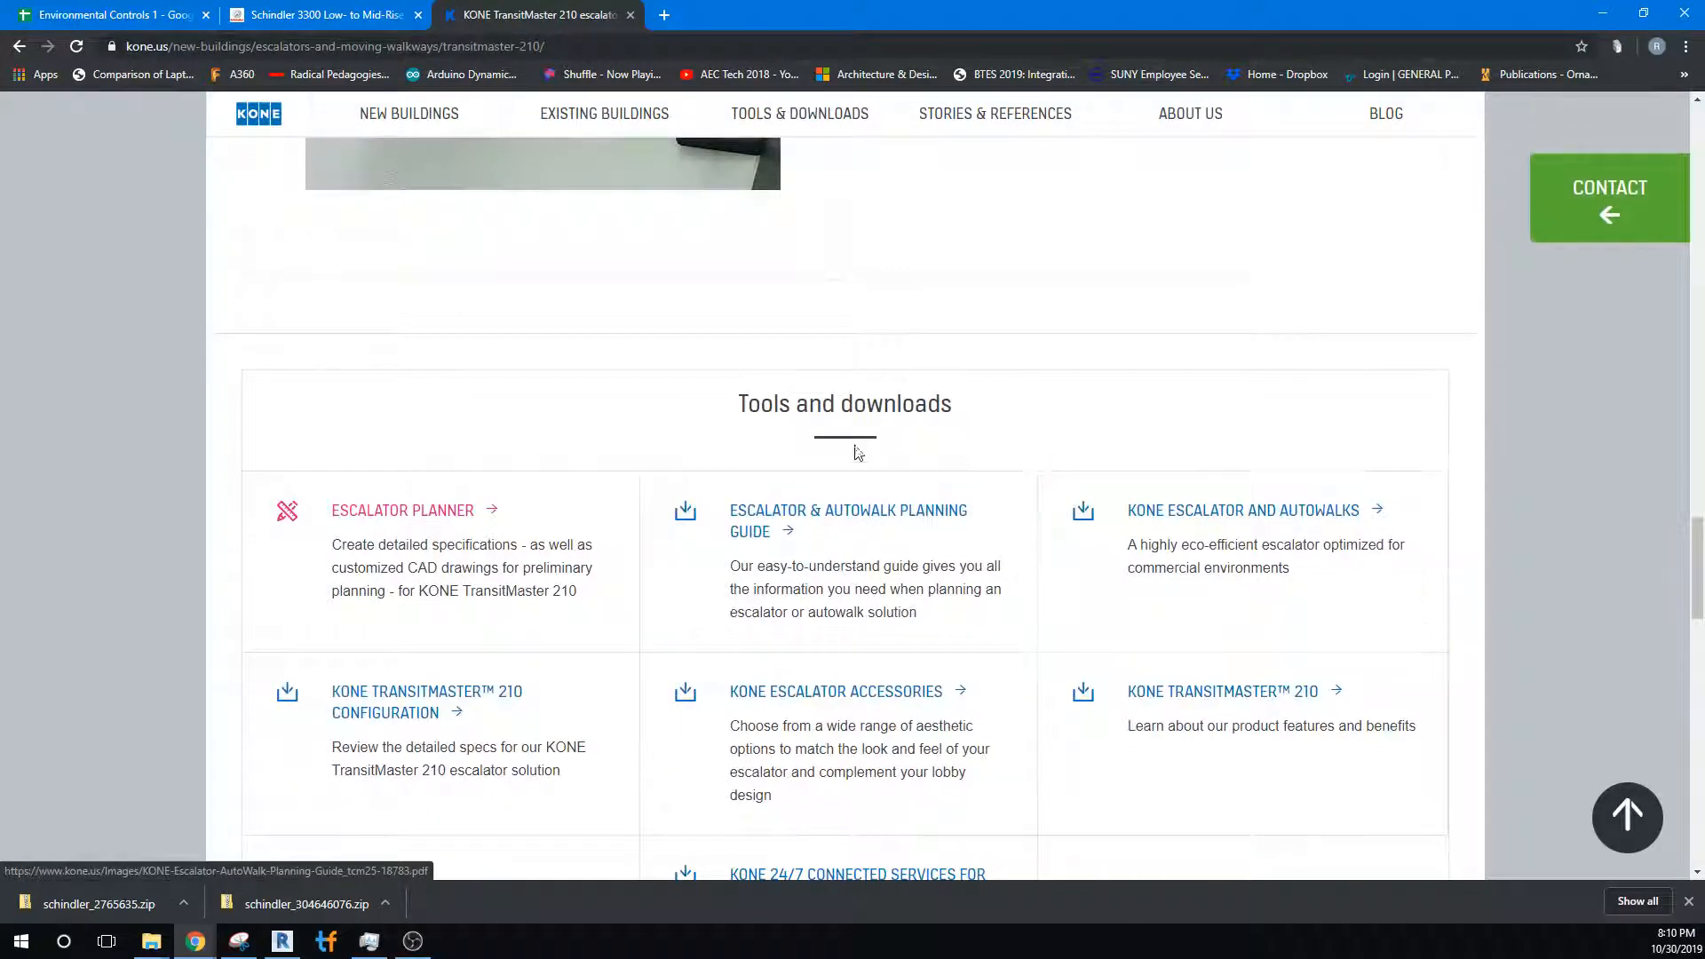
left_click(437, 513)
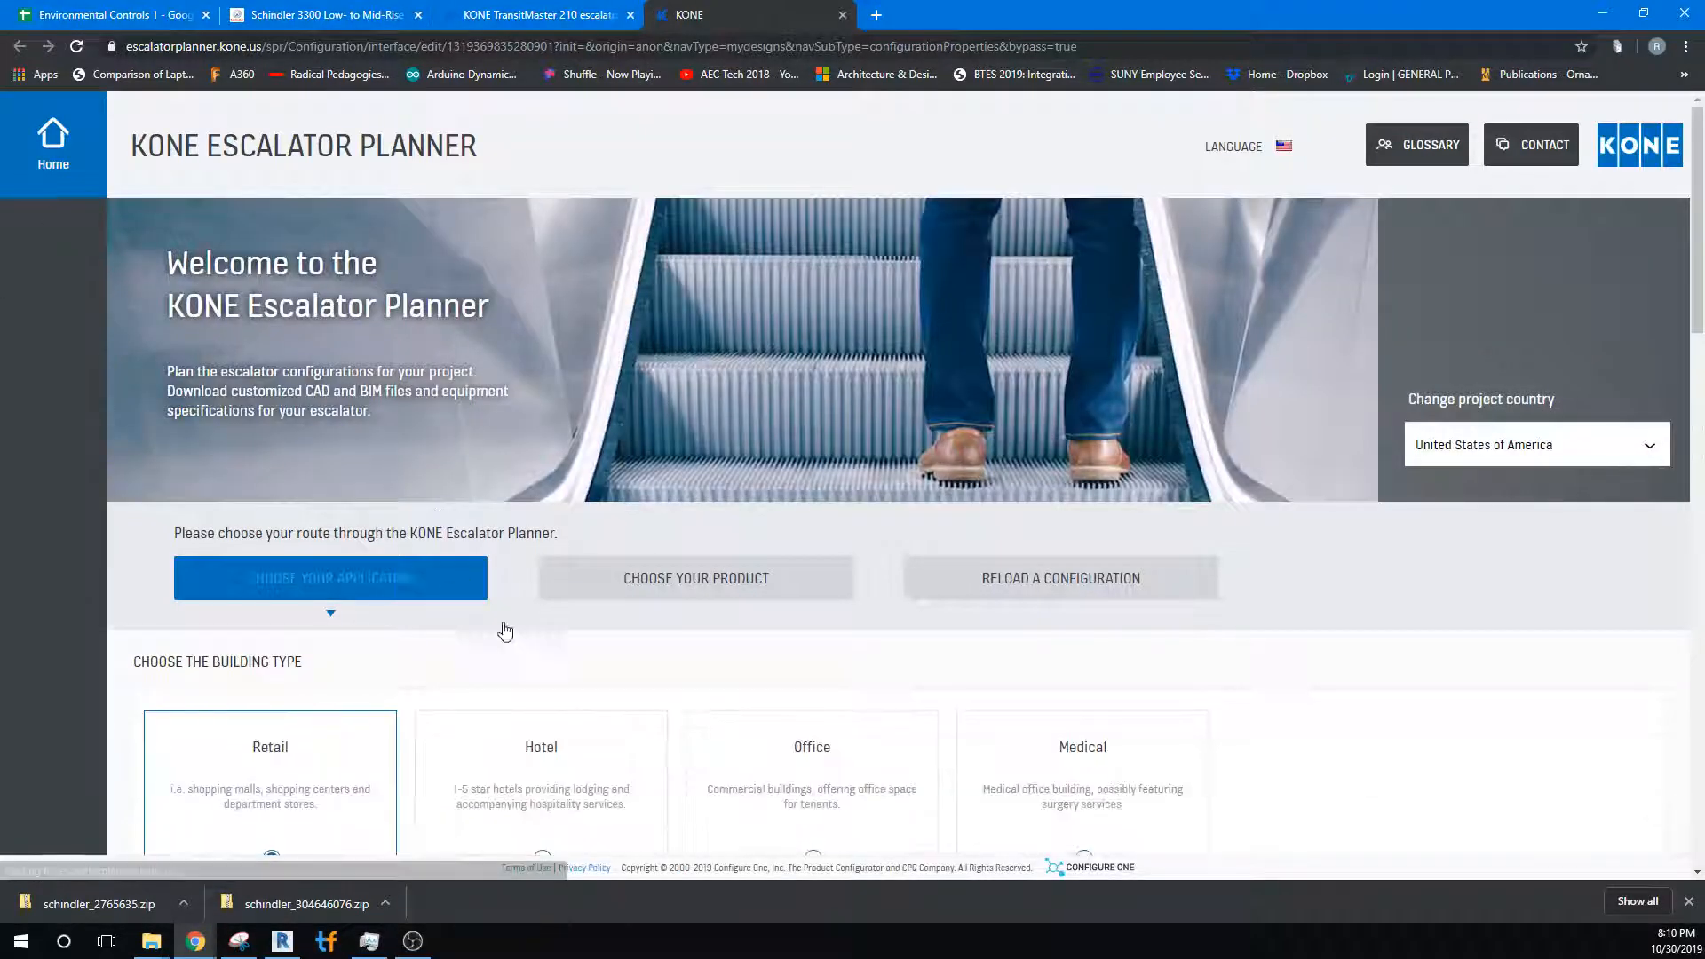
Choose Office as the building type and review the generic details of the proposed TransitMaster 210 escalator.
scroll(647, 670, "down", 4)
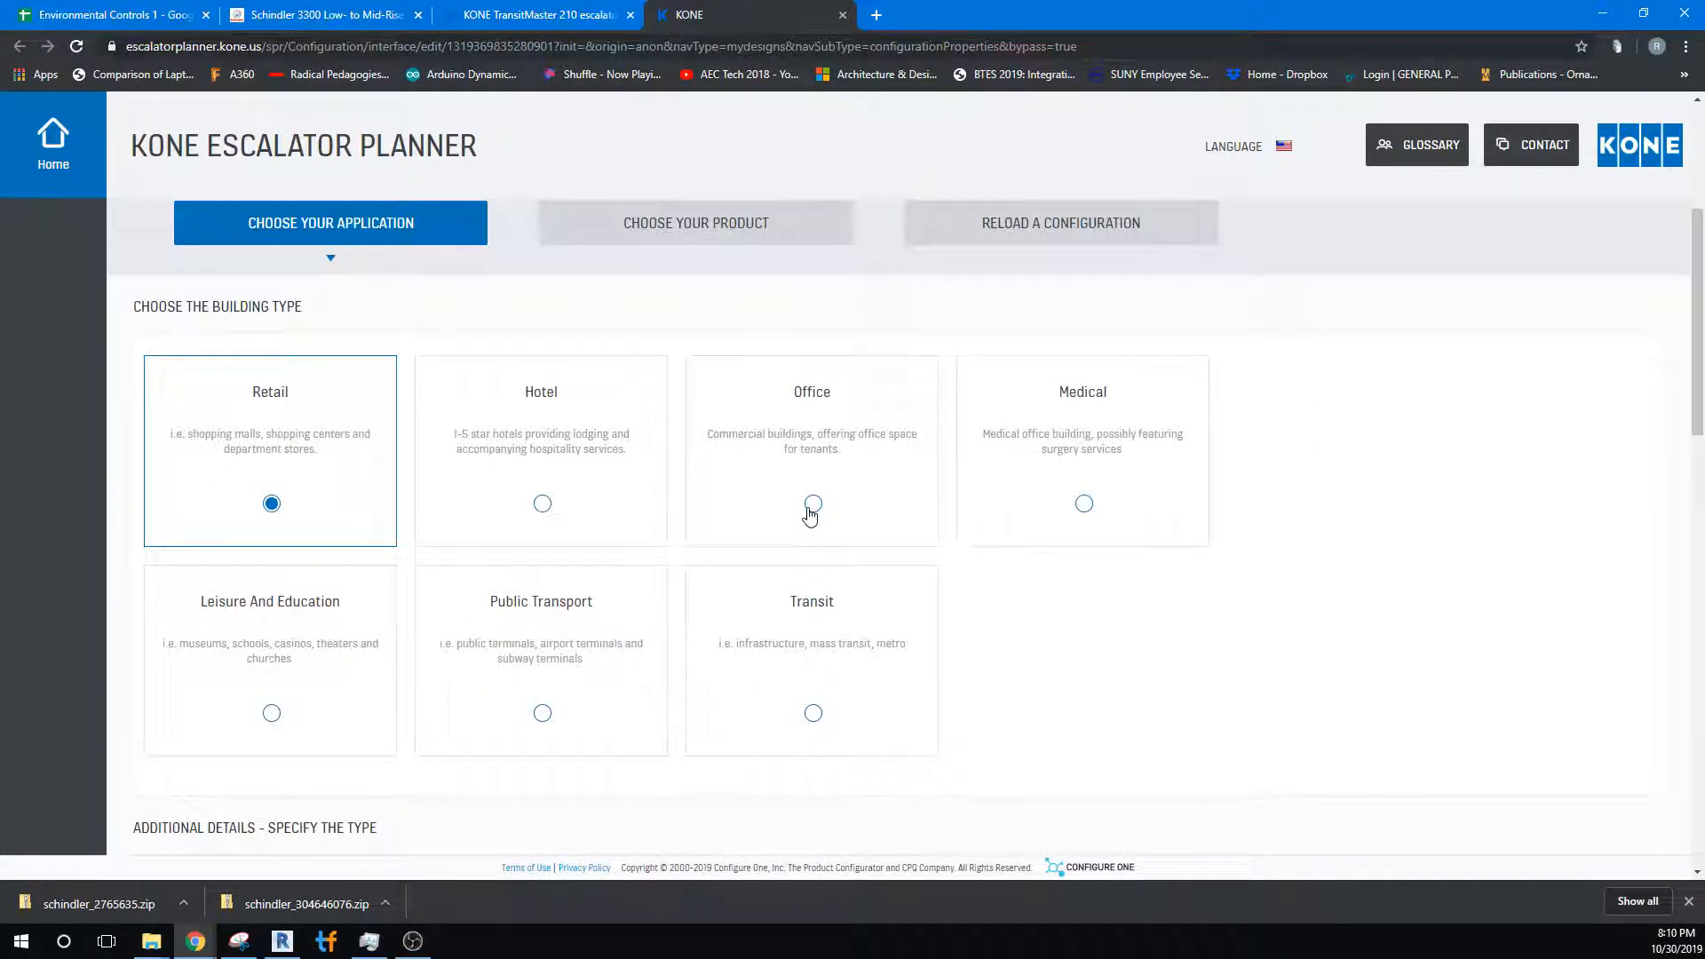
left_click(811, 505)
scroll(1025, 618, "down", 8)
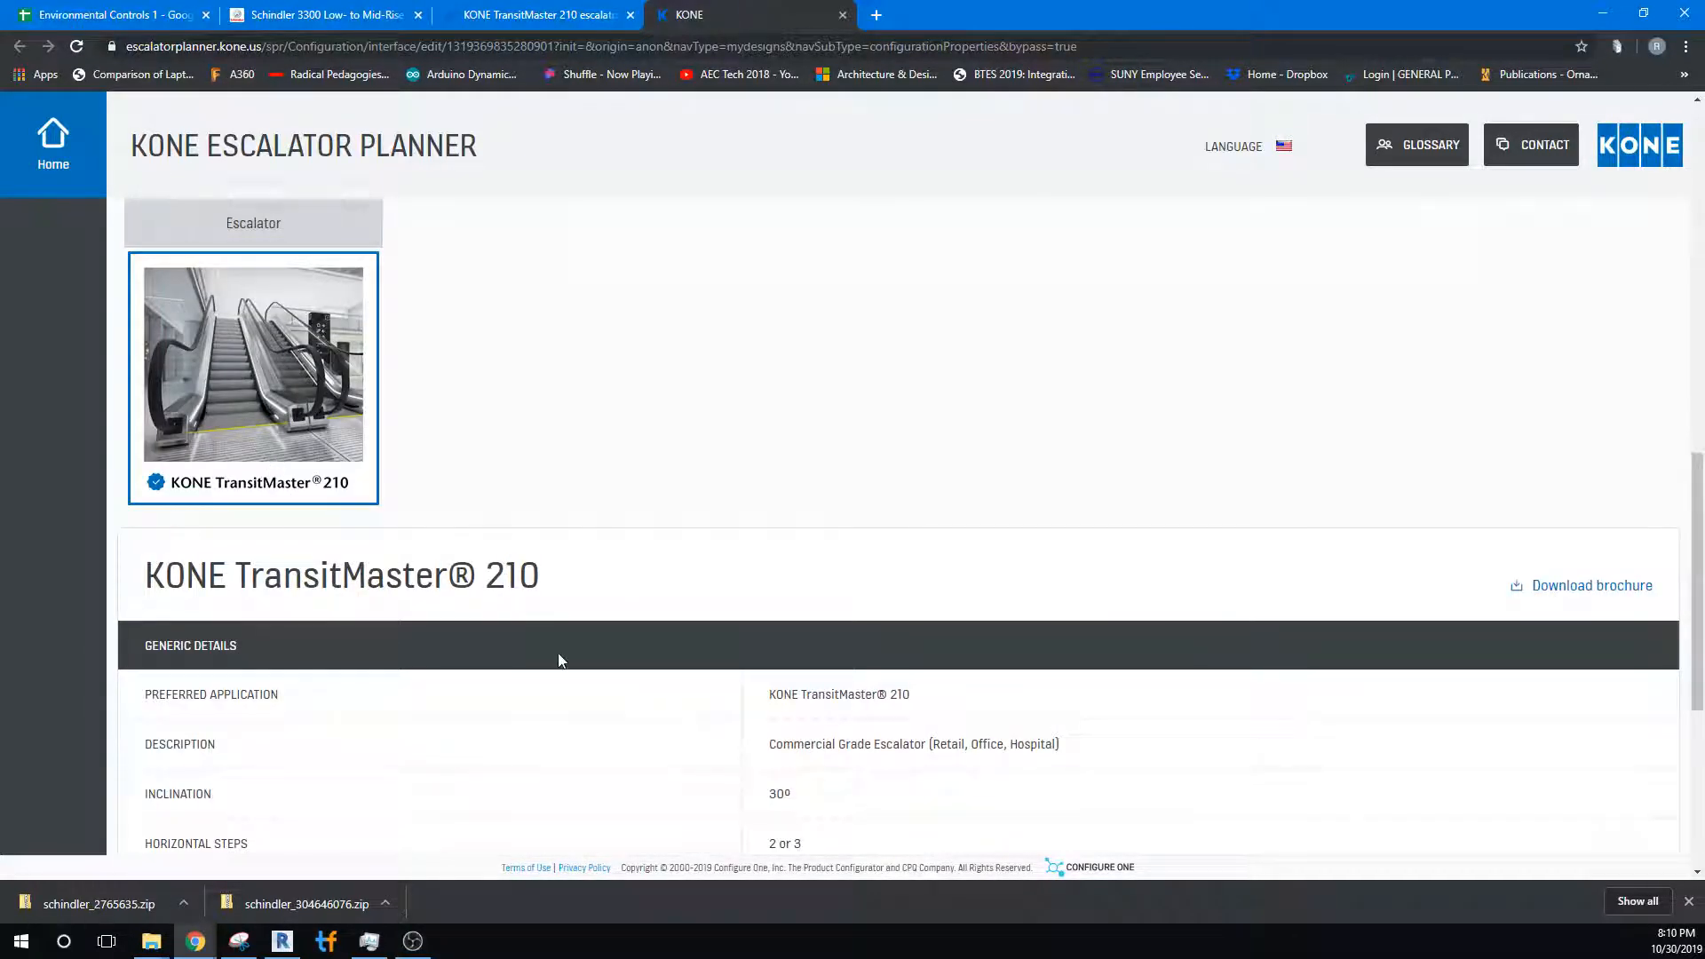
scroll(559, 660, "down", 4)
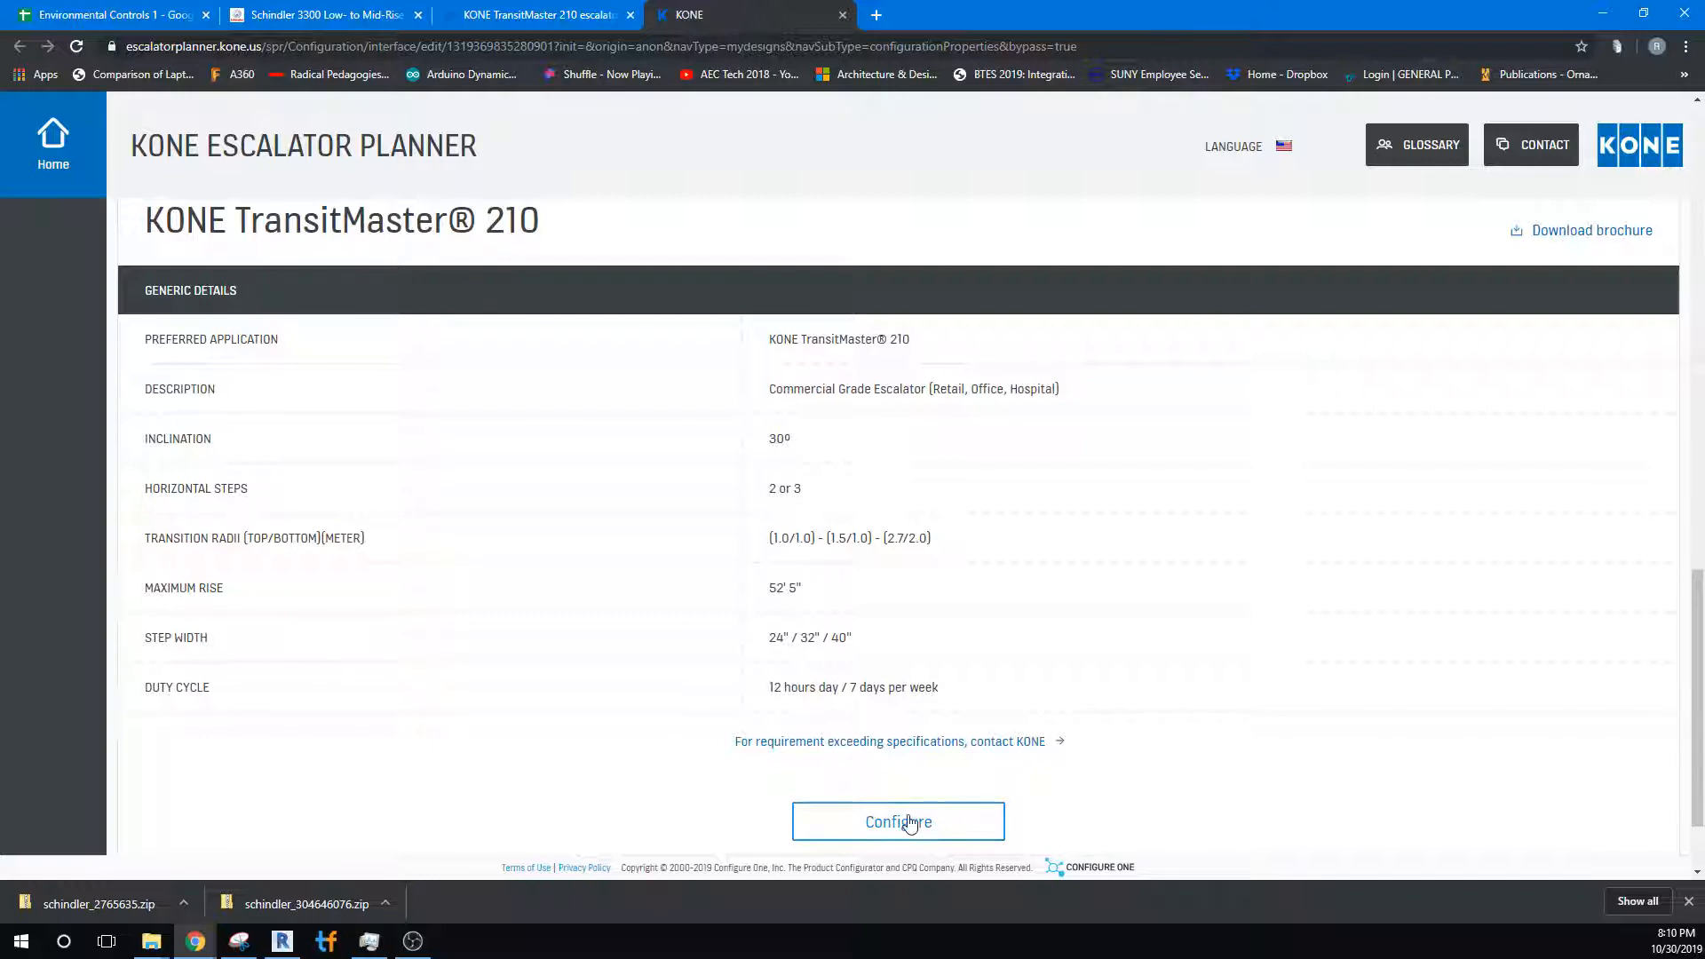
scroll(908, 823, "down", 2)
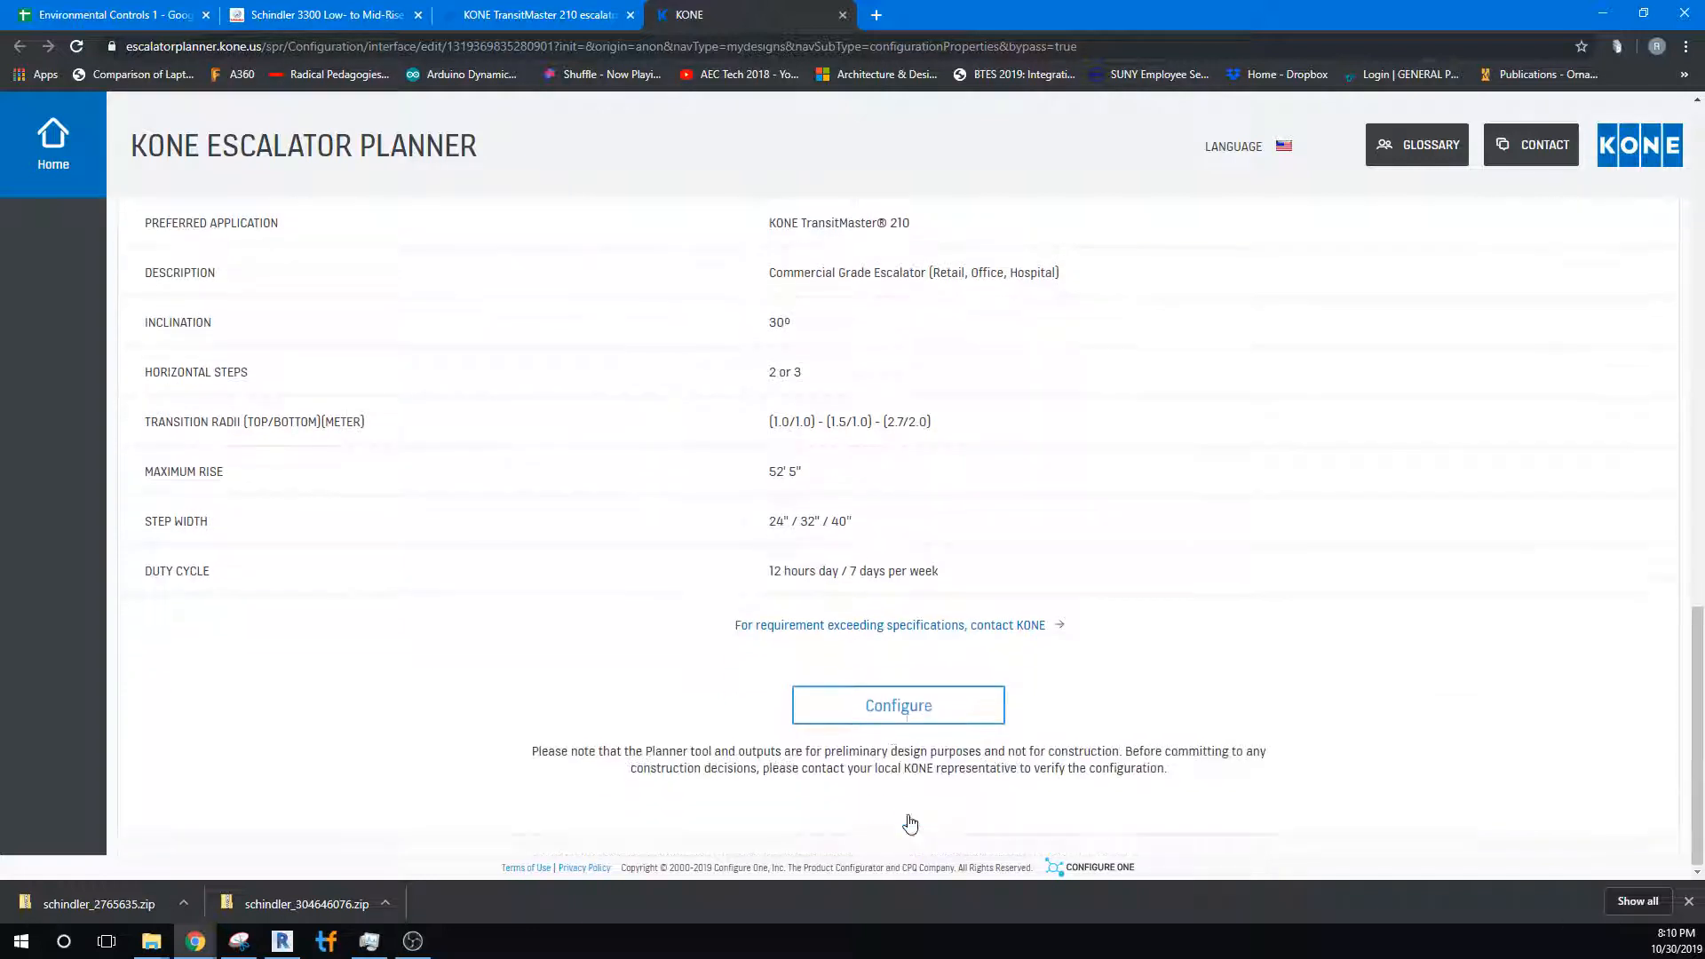
Start configuring the TransitMaster 210, excluding the PDF CAD drawing and including the RFA Revit Family model in the output files.
left_click(882, 704)
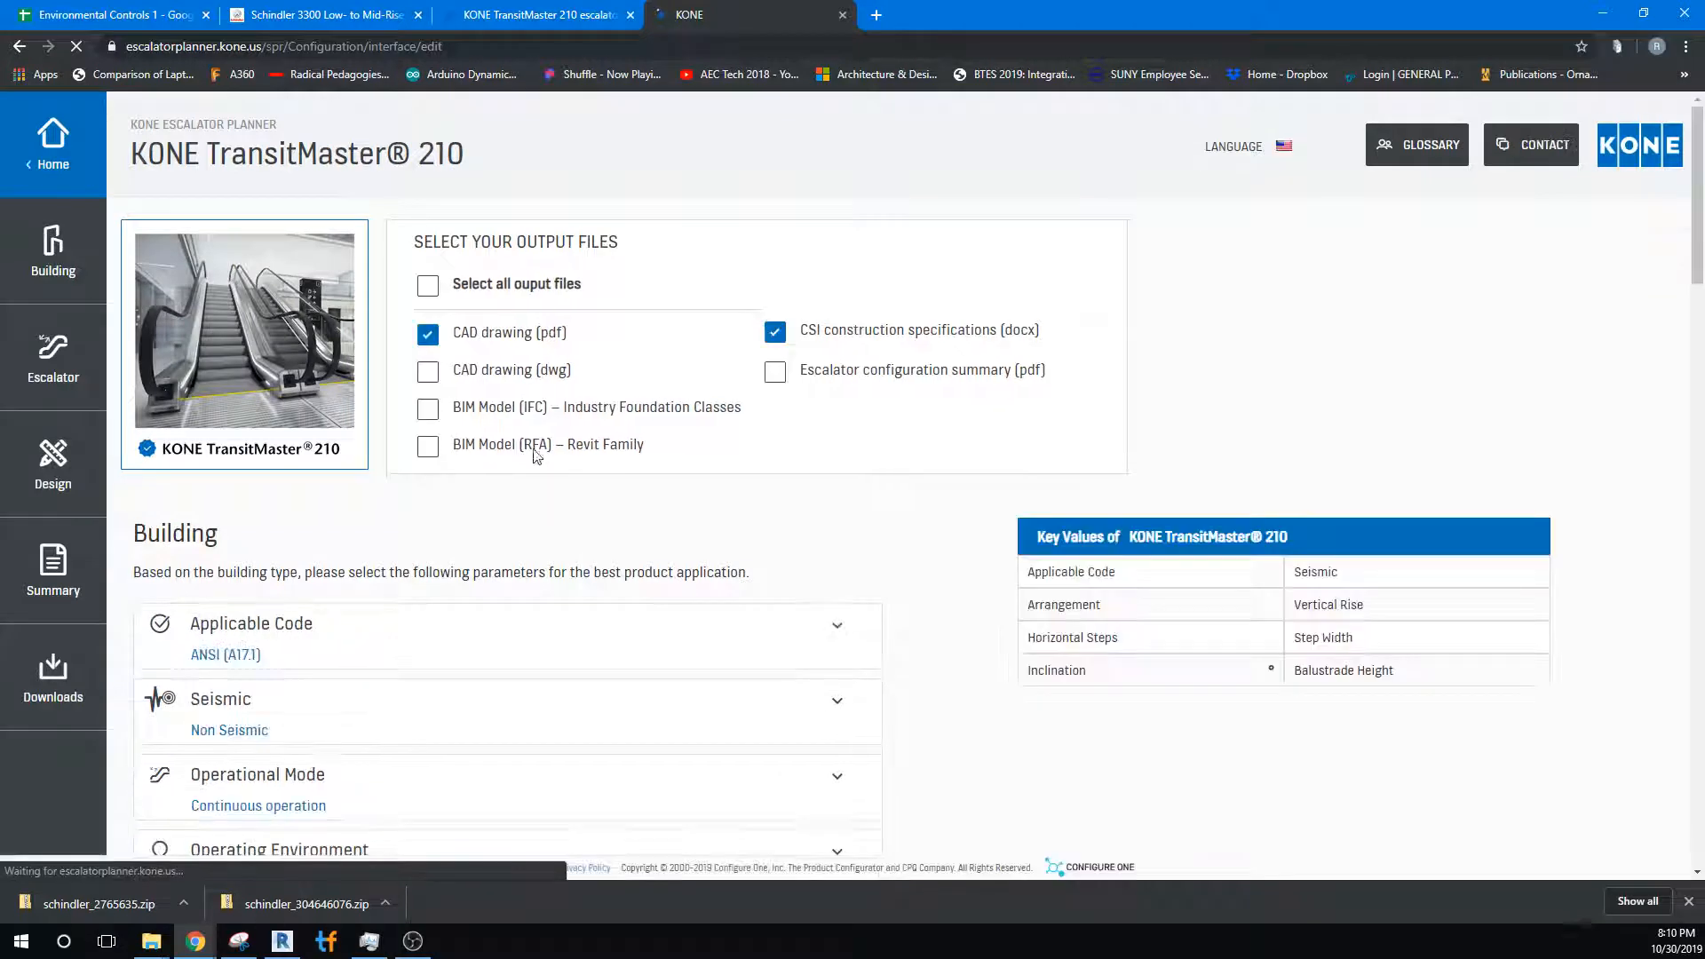
left_click(429, 337)
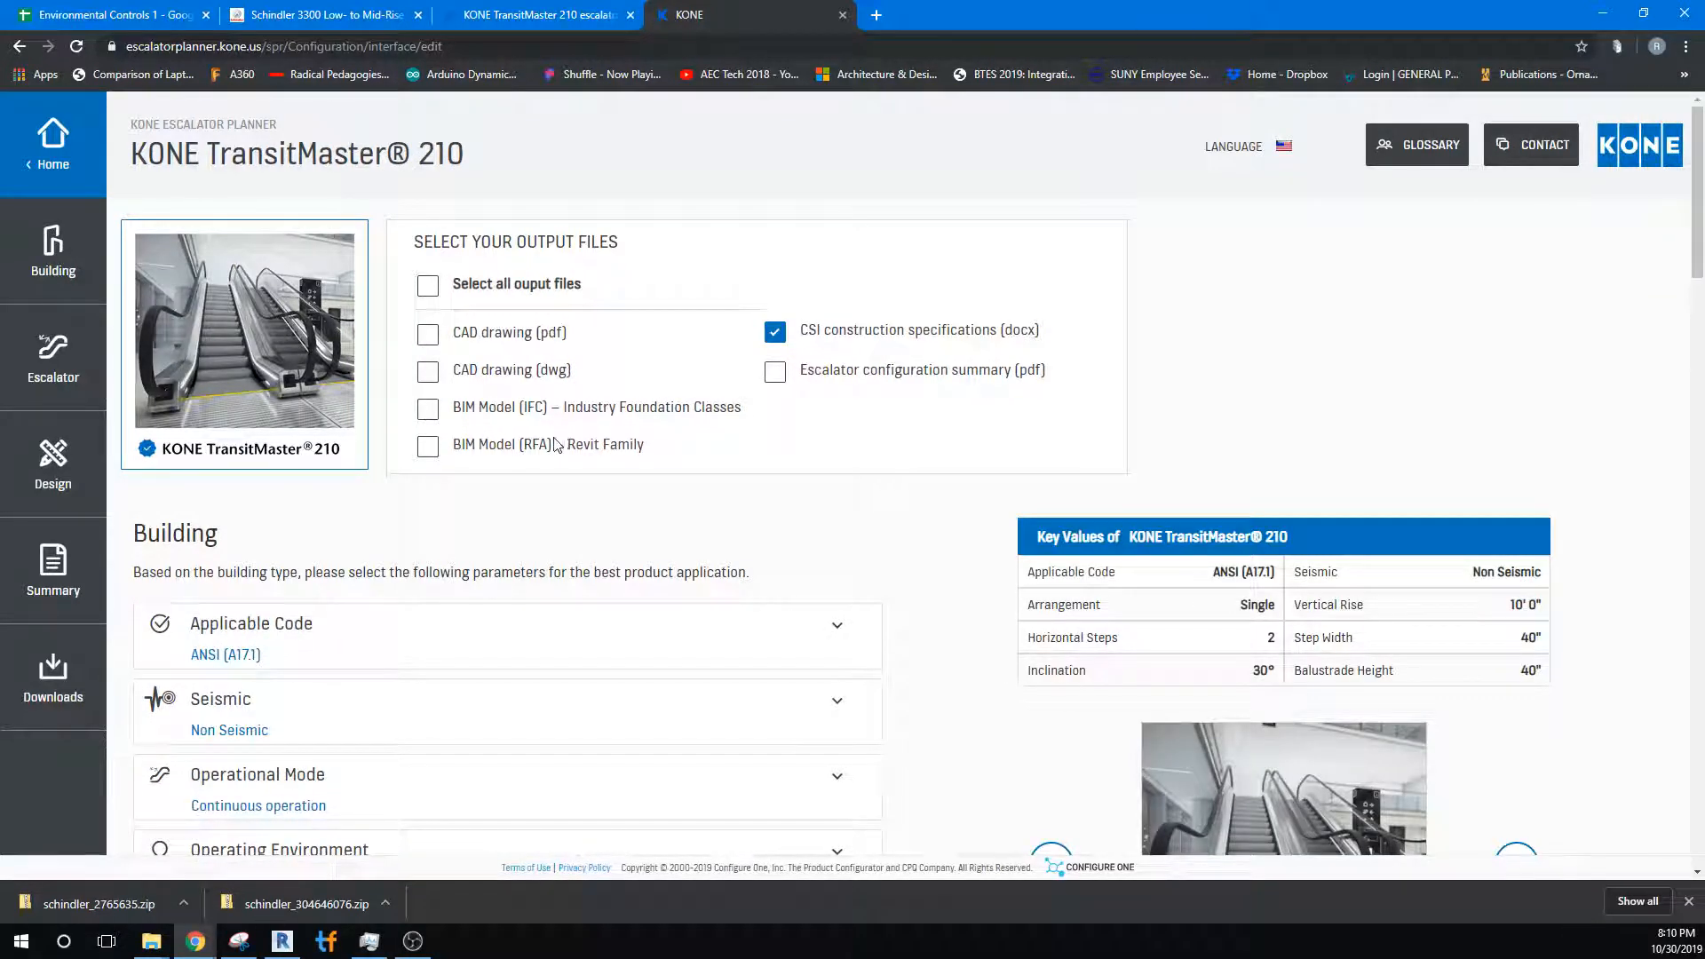
left_click(428, 446)
Set the escalator's vertical rise to 15 feet.
scroll(574, 706, "down", 4)
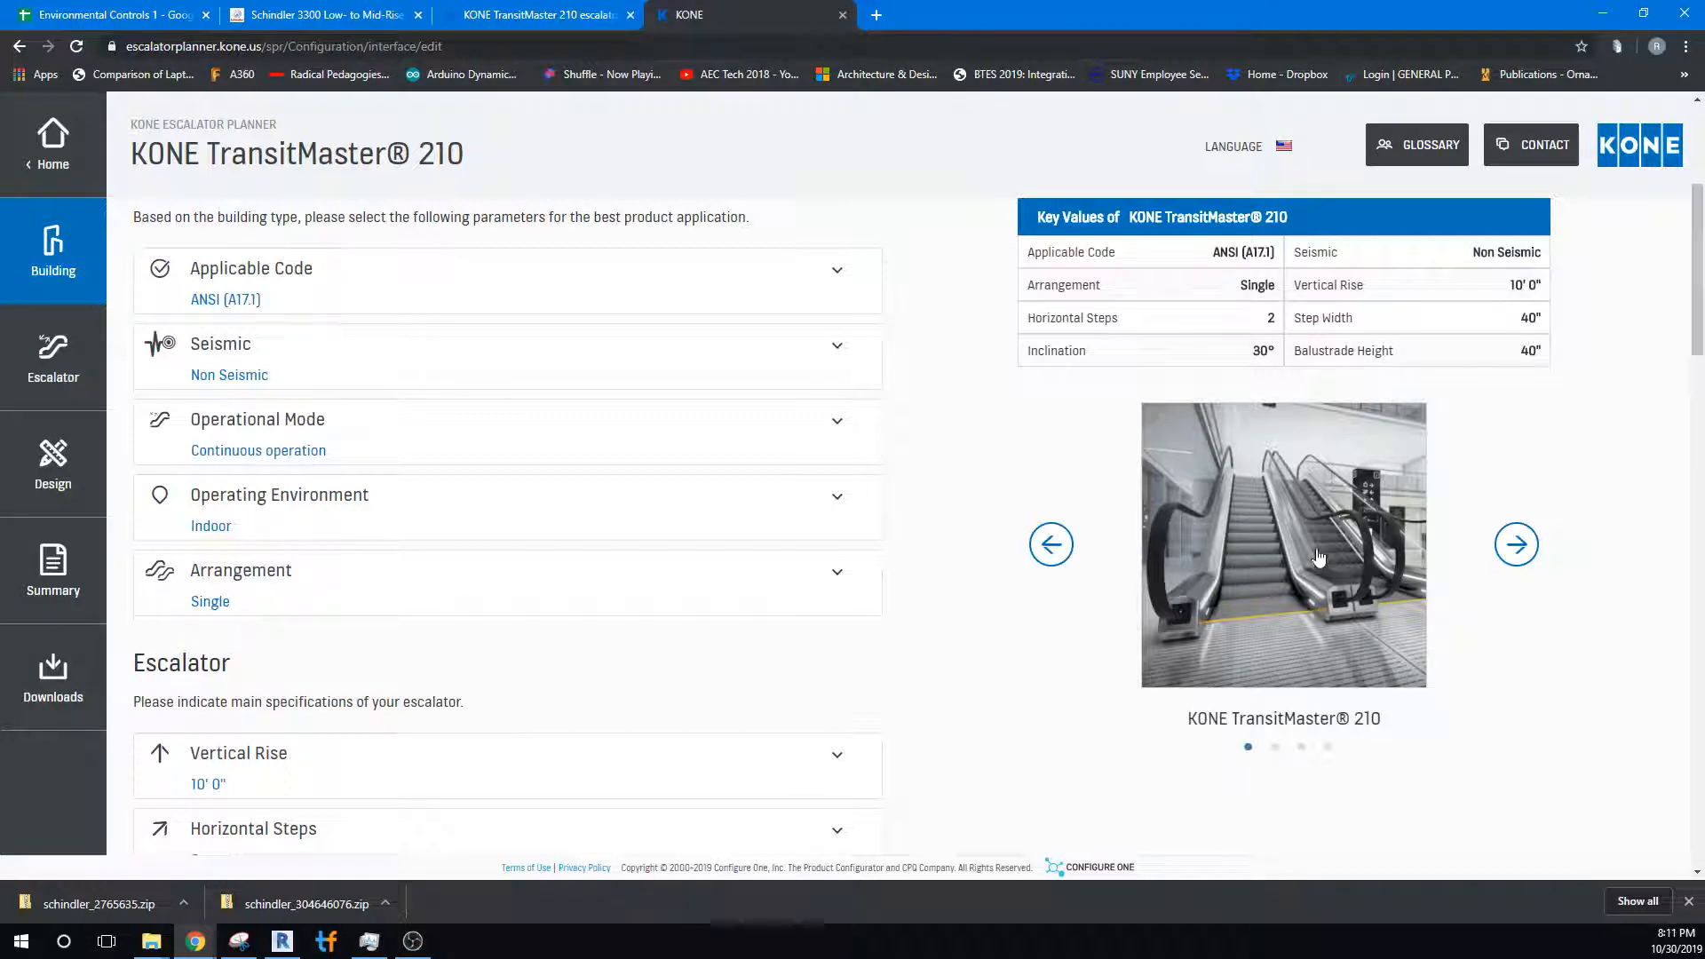
scroll(604, 737, "down", 4)
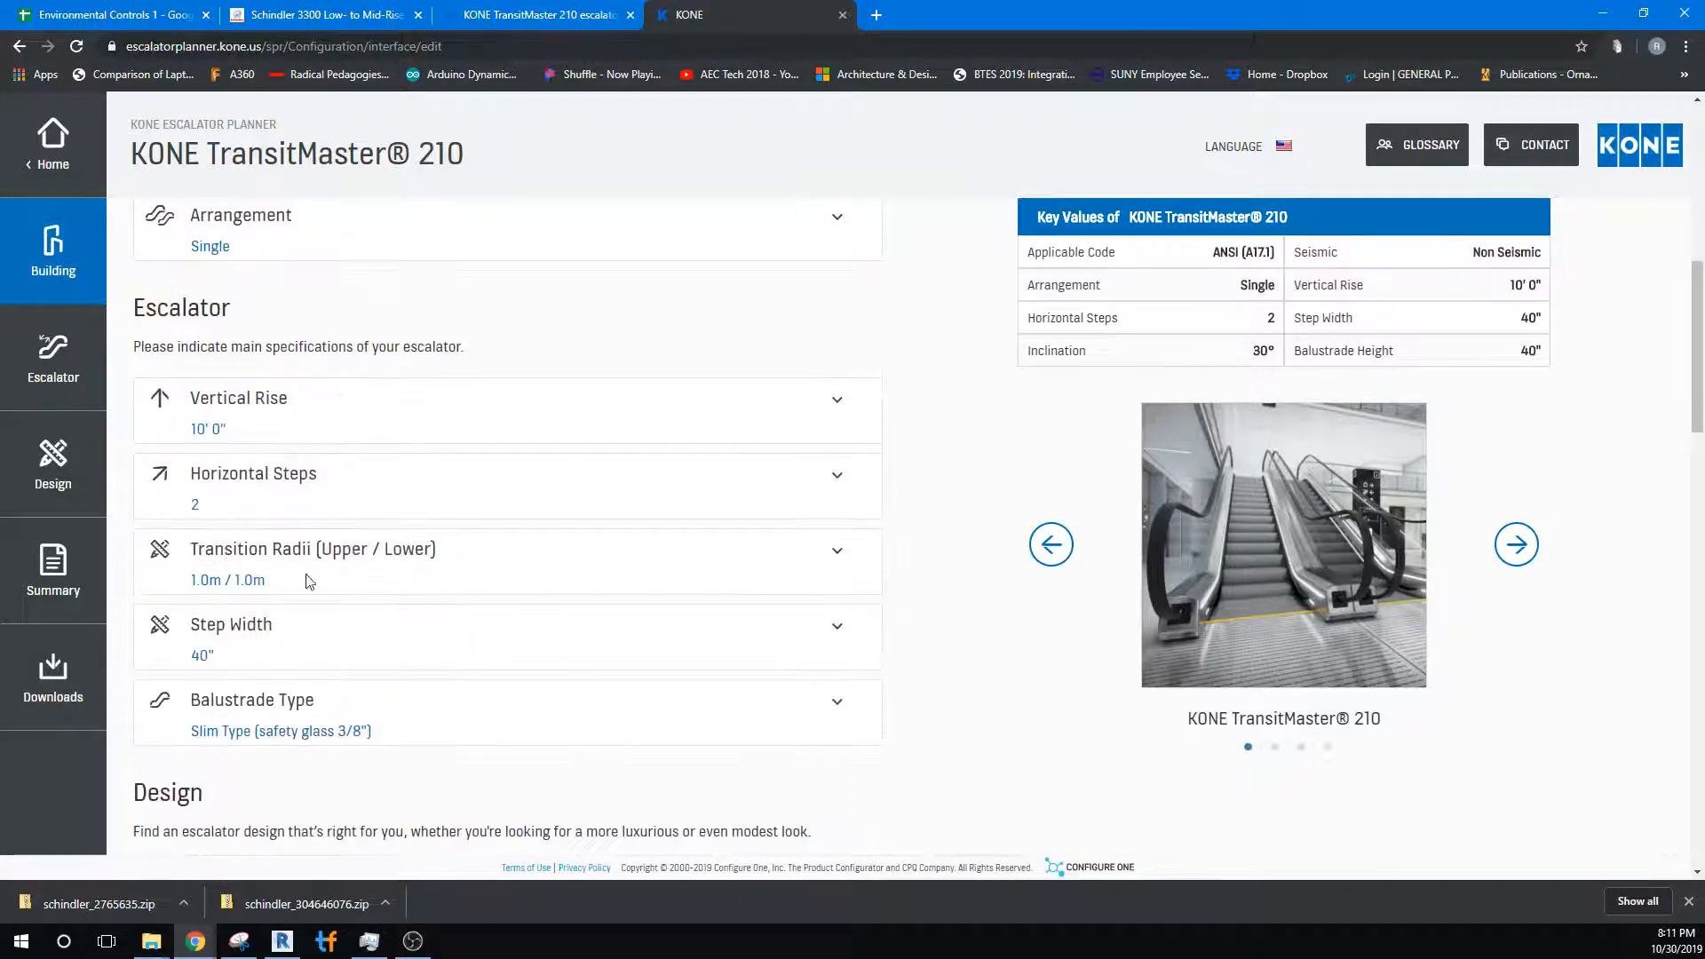
left_click(835, 405)
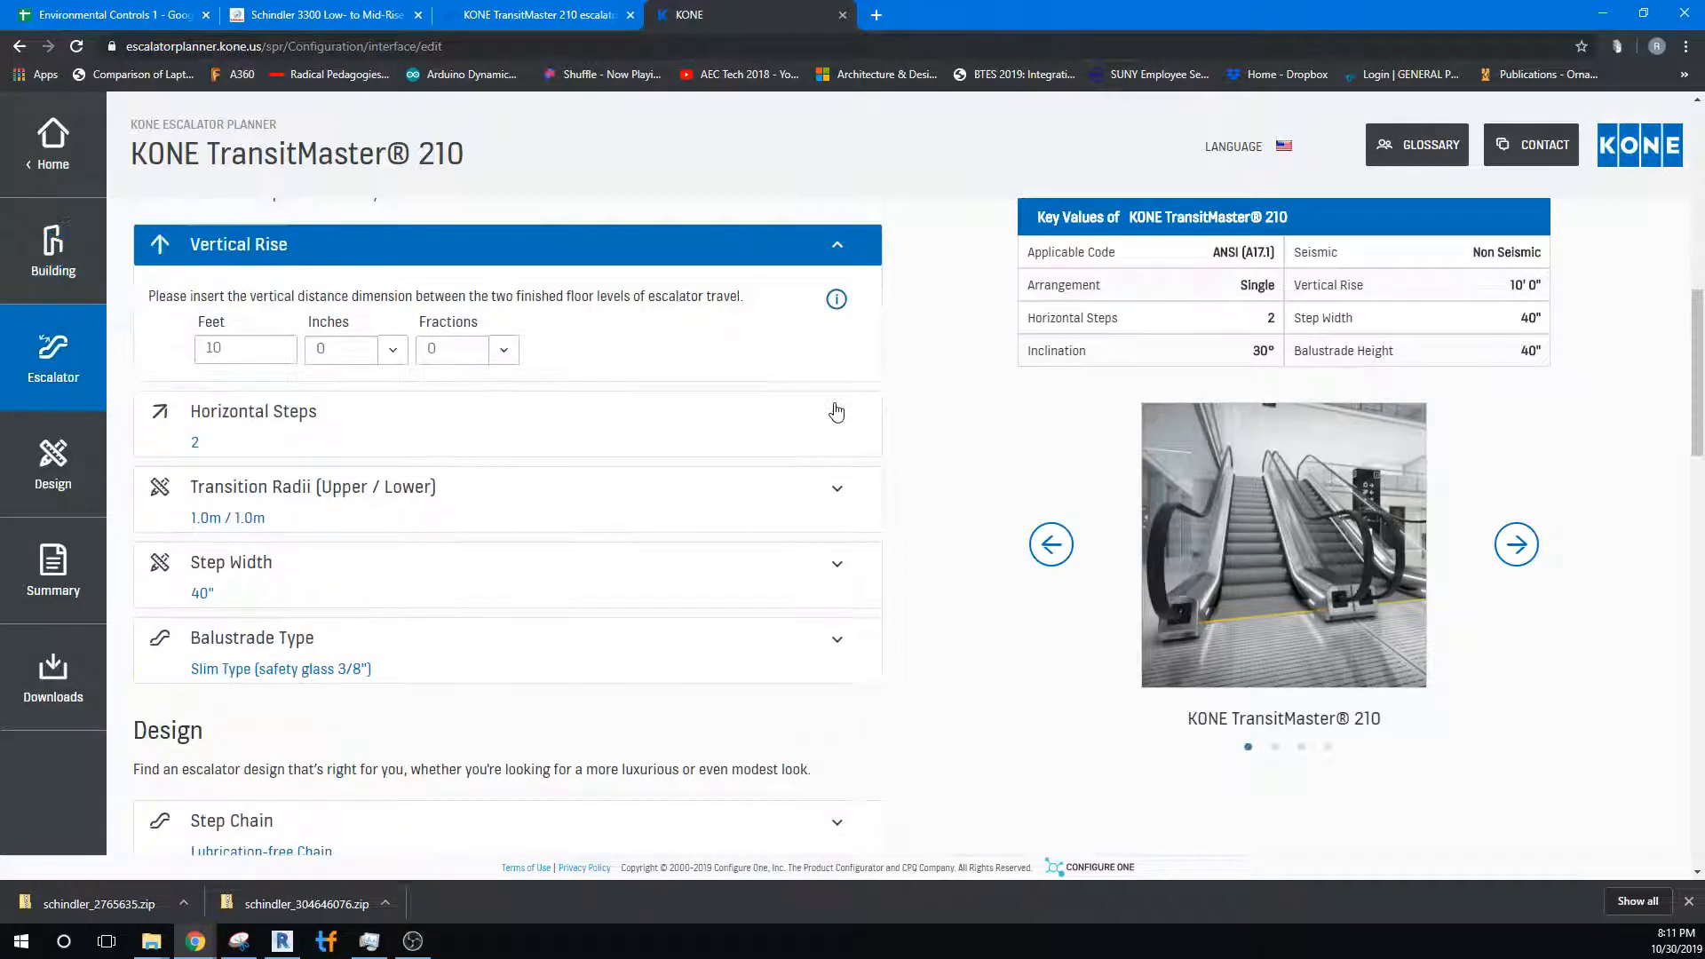
double_click(264, 352)
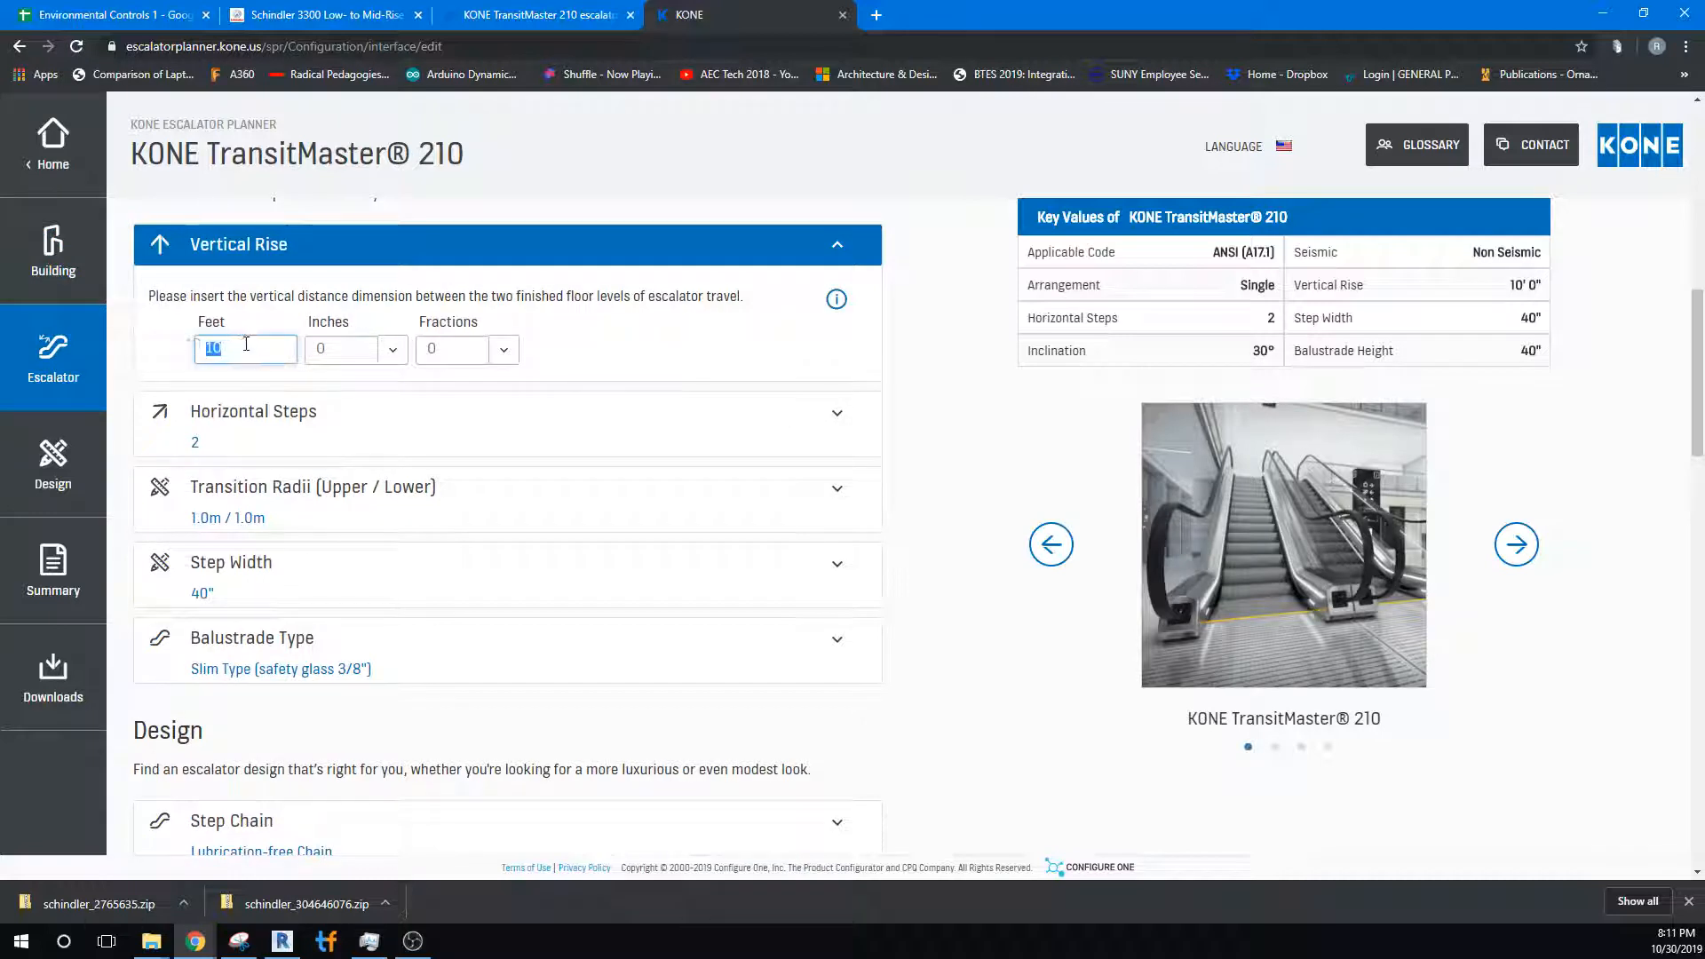
type("15")
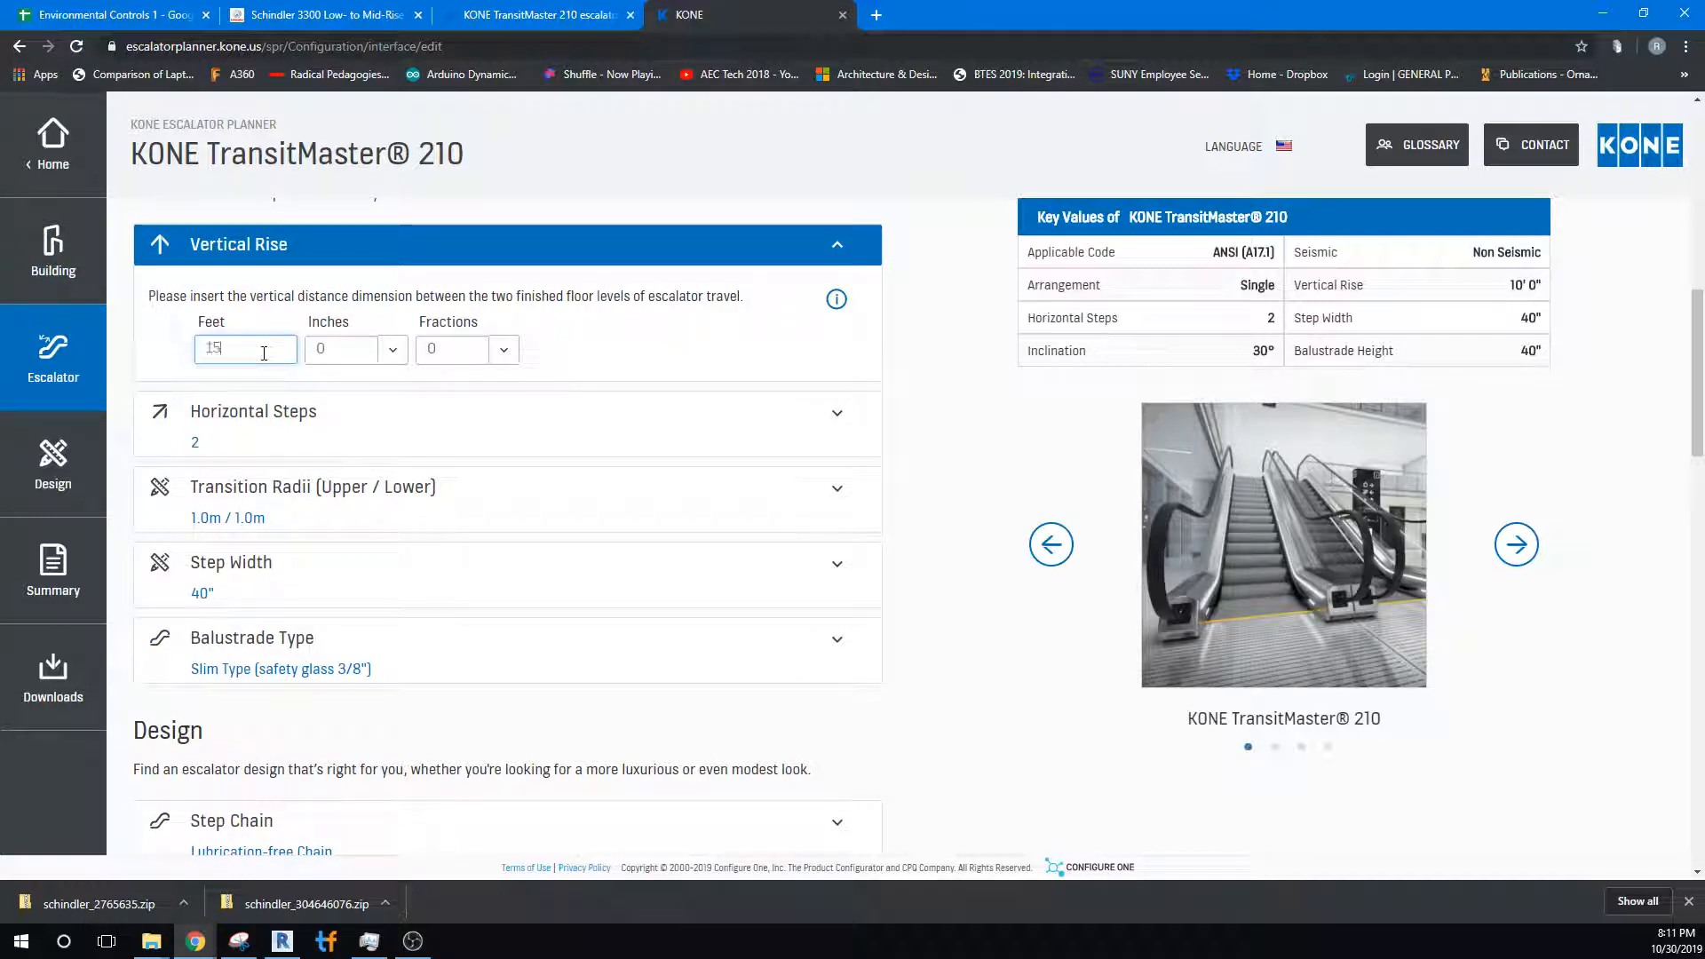
Review the horizontal steps options, the design finishes and the specification summary, continuing down to the download request form.
left_click(401, 420)
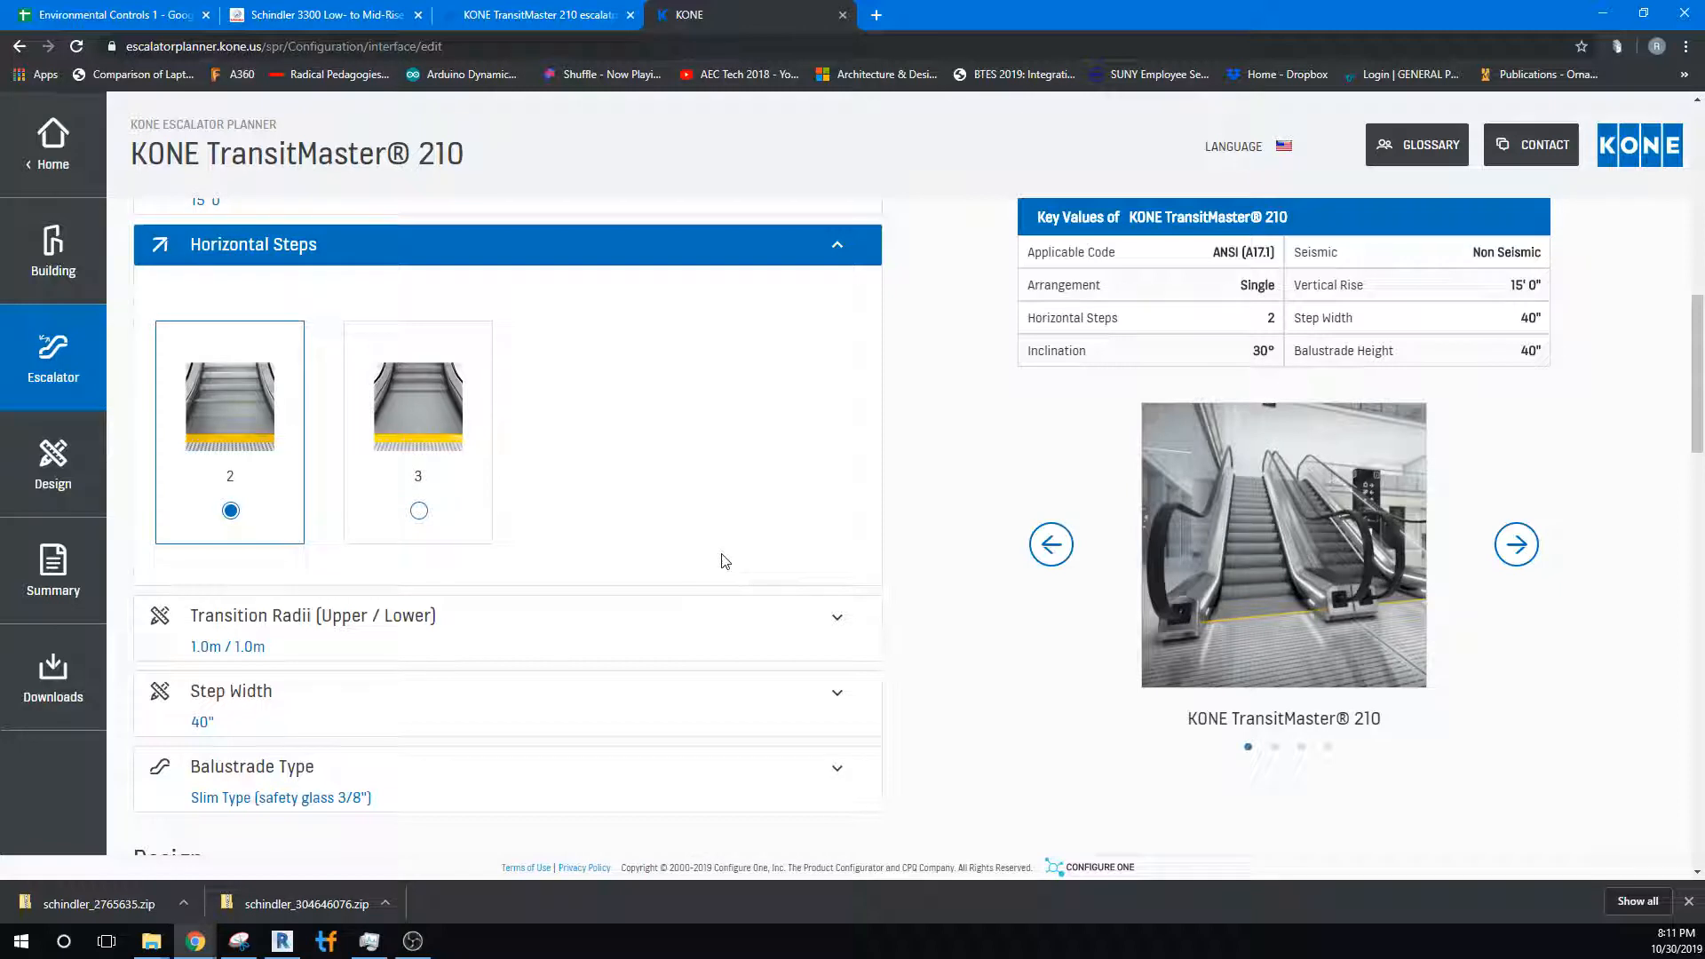
scroll(725, 560, "down", 4)
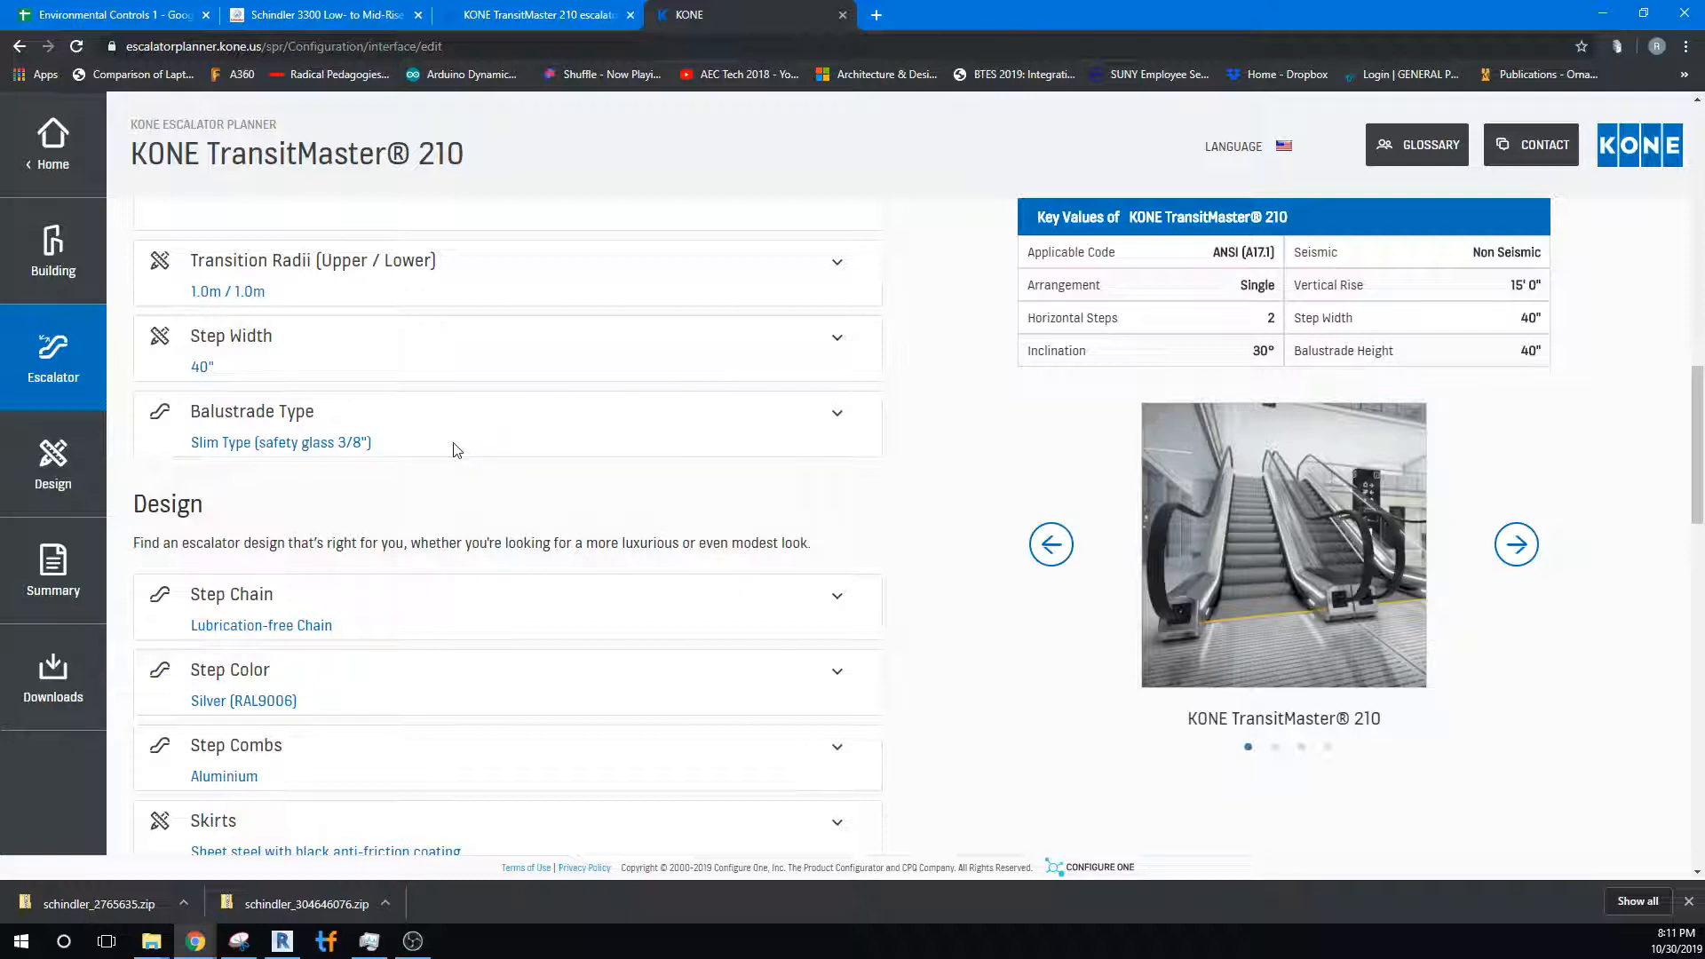
scroll(668, 661, "down", 4)
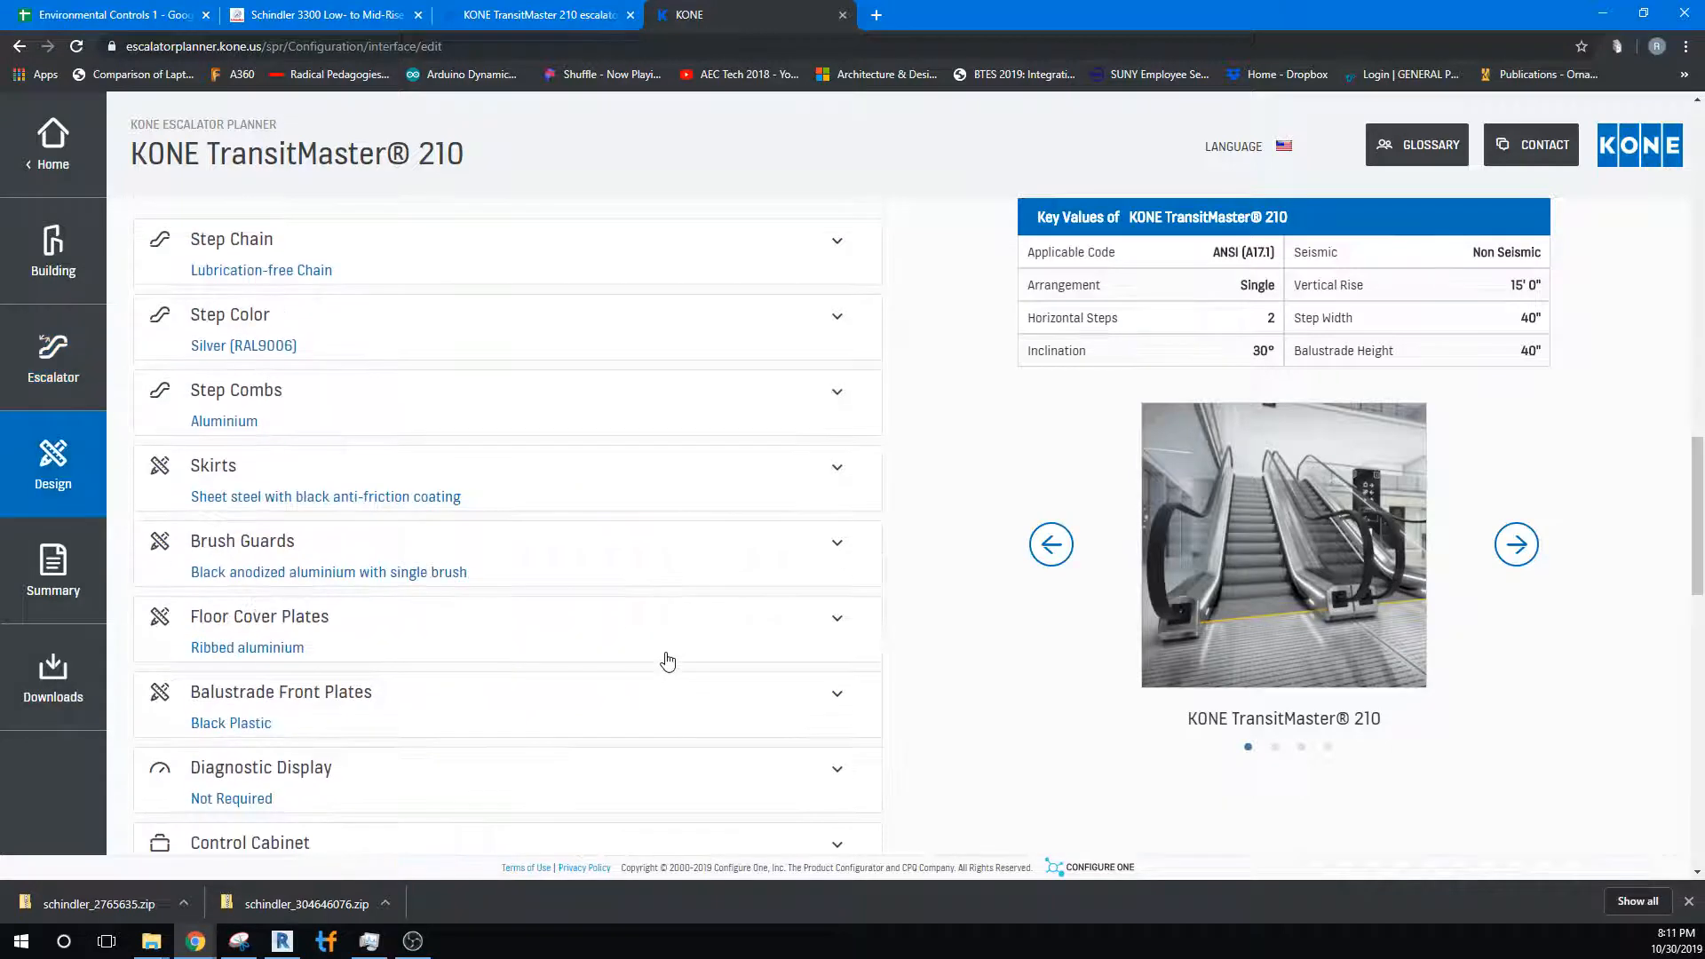
scroll(499, 538, "down", 4)
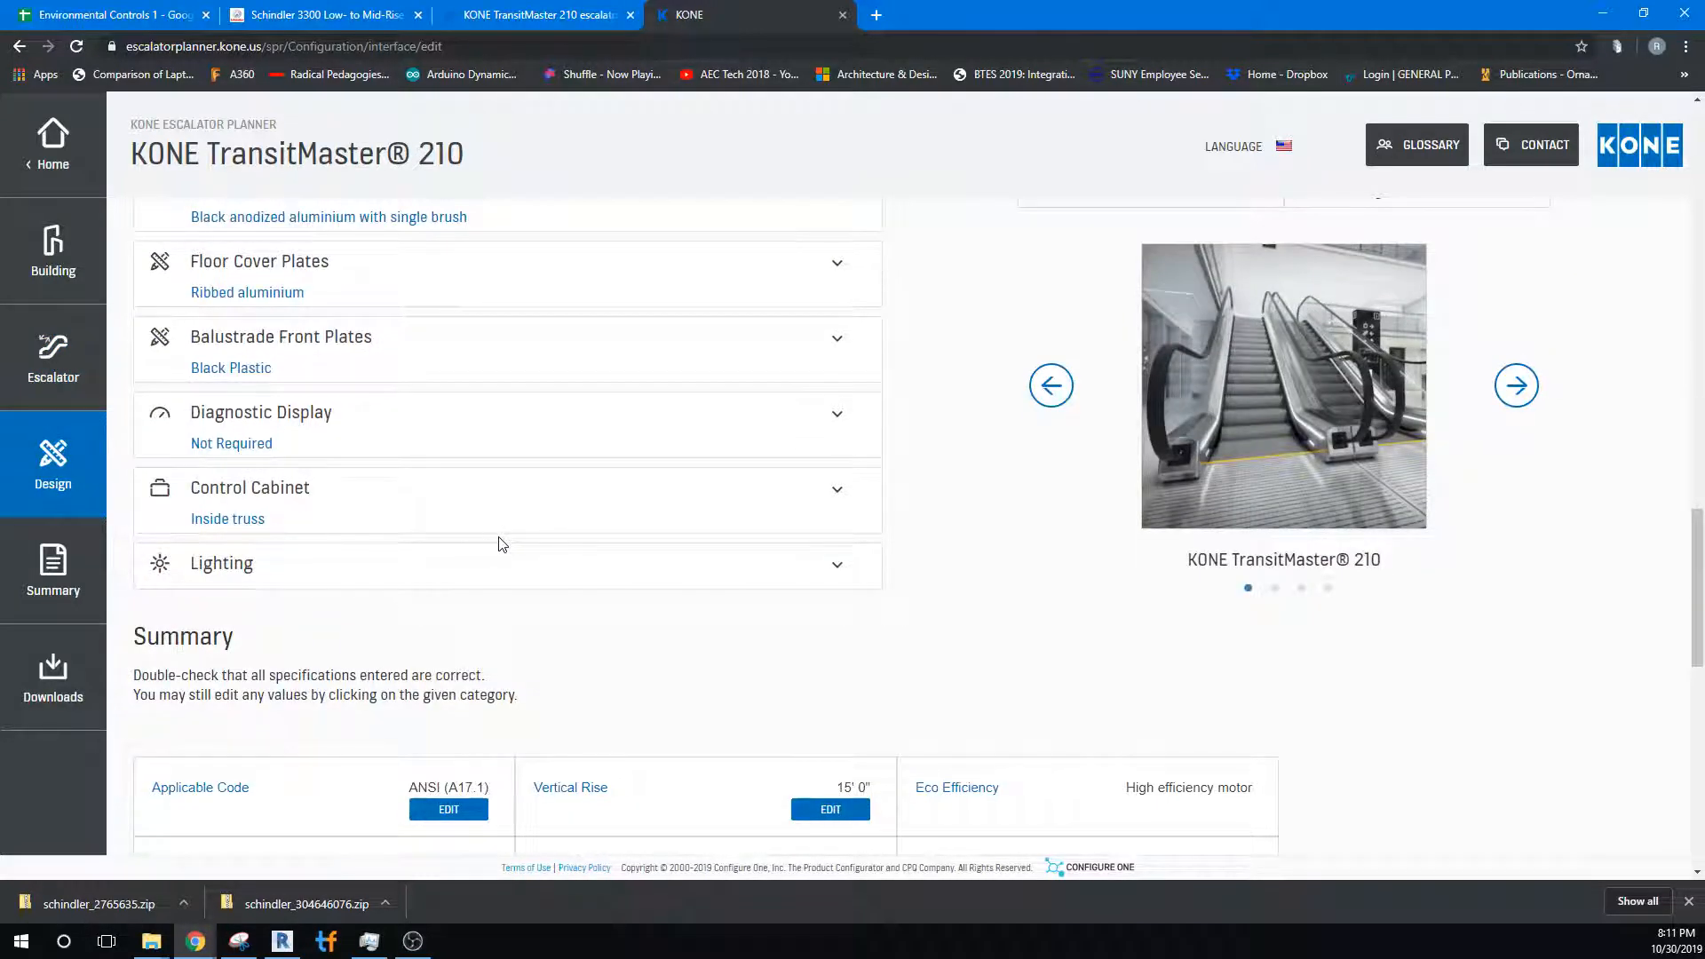
scroll(502, 544, "down", 4)
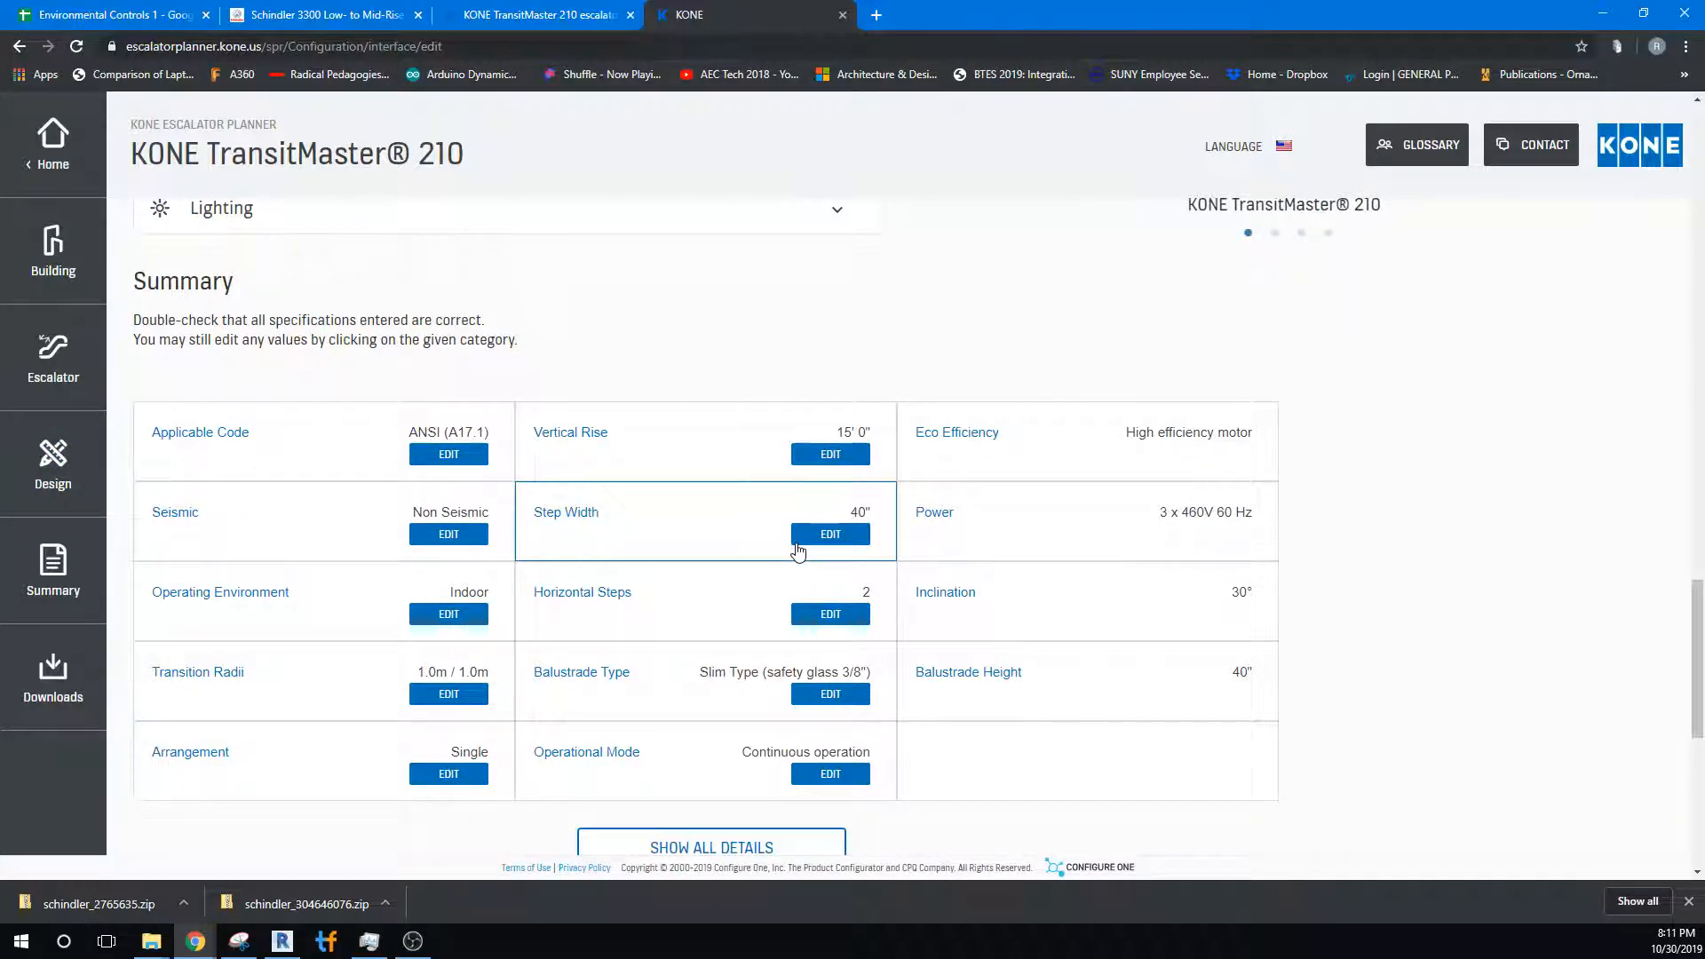
scroll(798, 551, "down", 4)
scroll(798, 552, "down", 3)
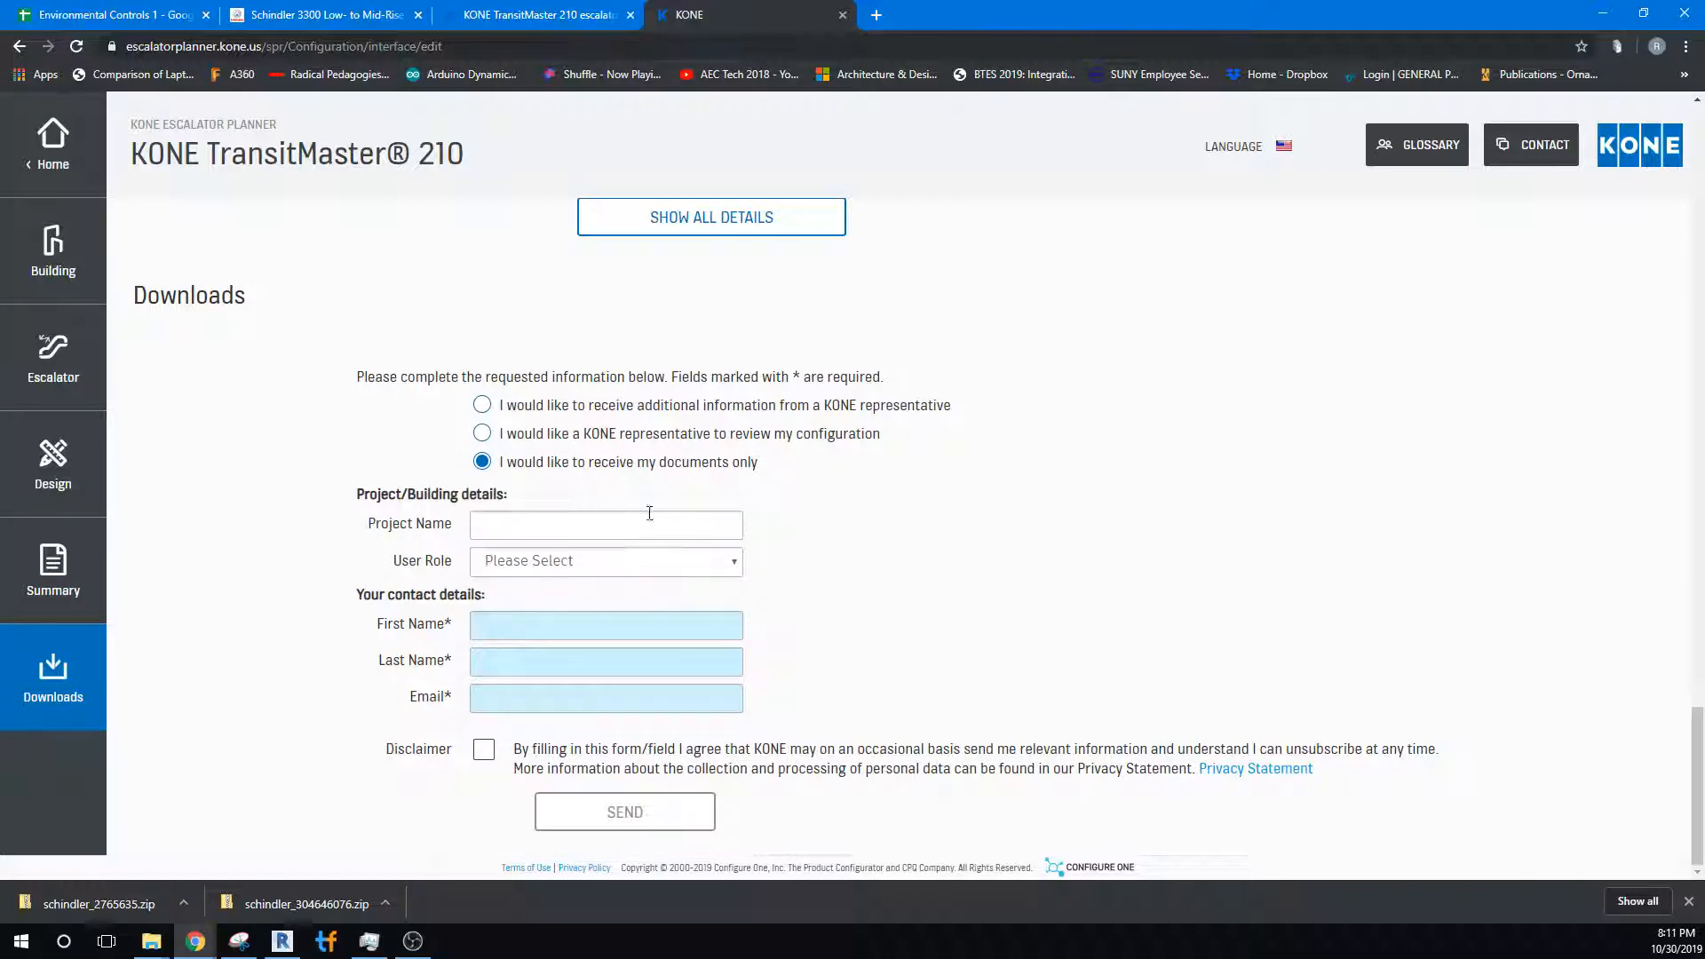
Fill in the project details with project name Education and user role Other, specifying the role as Student.
left_click(536, 522)
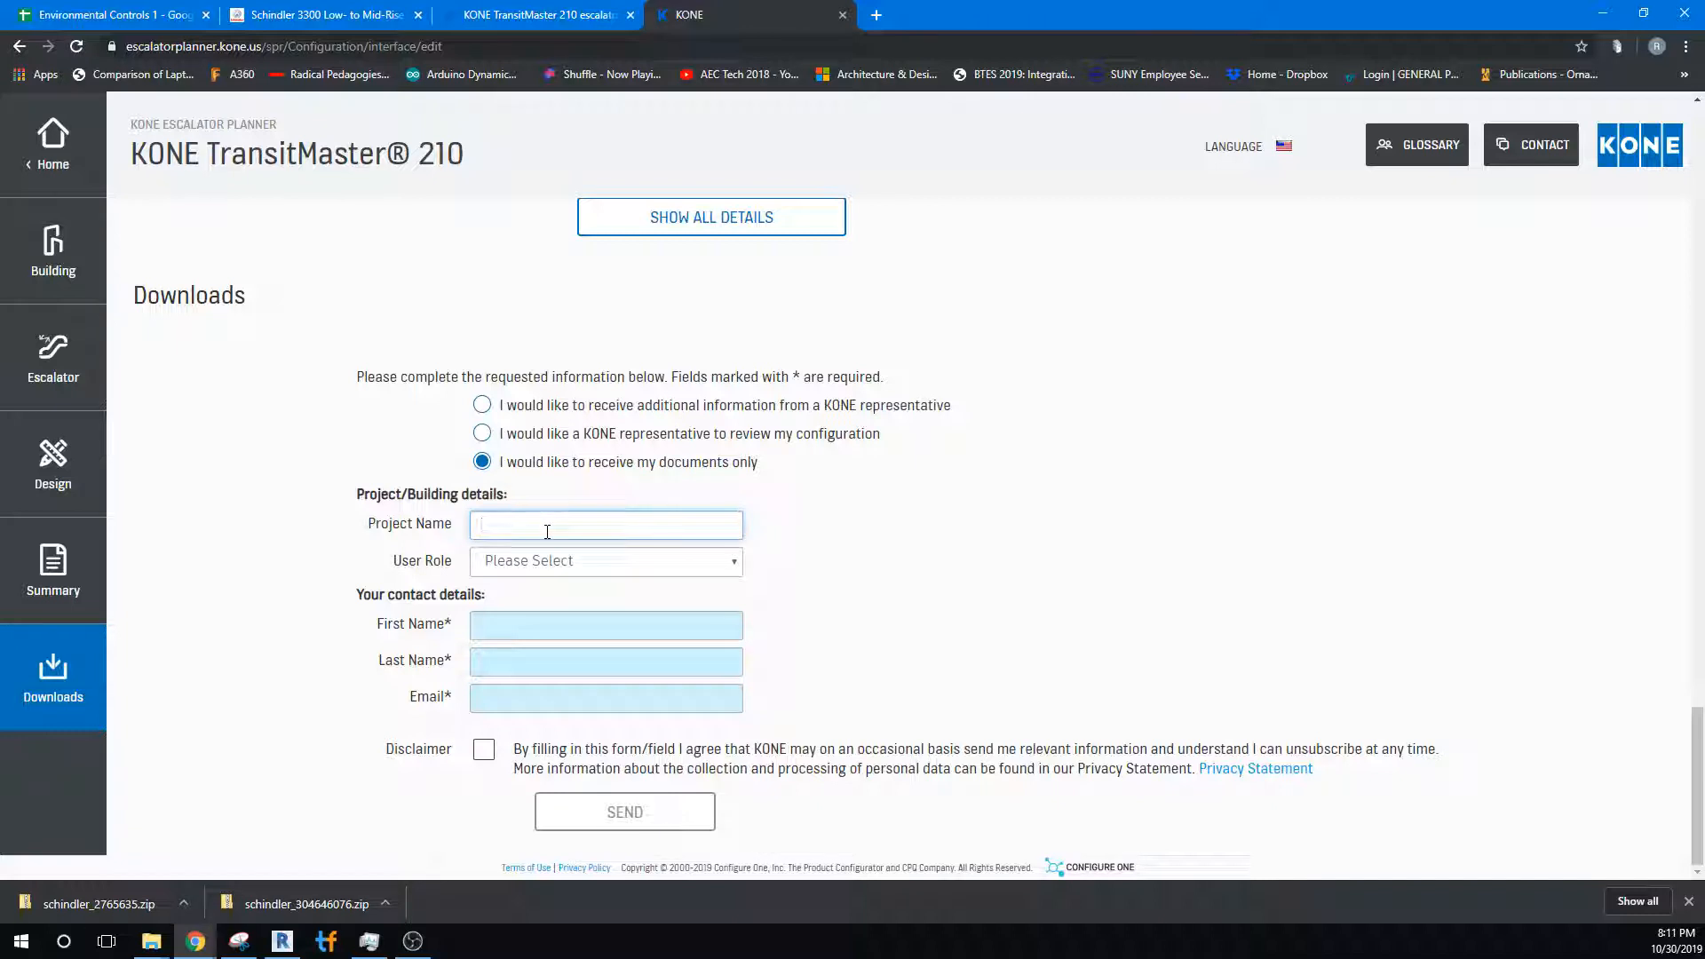
type("Education")
left_click(551, 560)
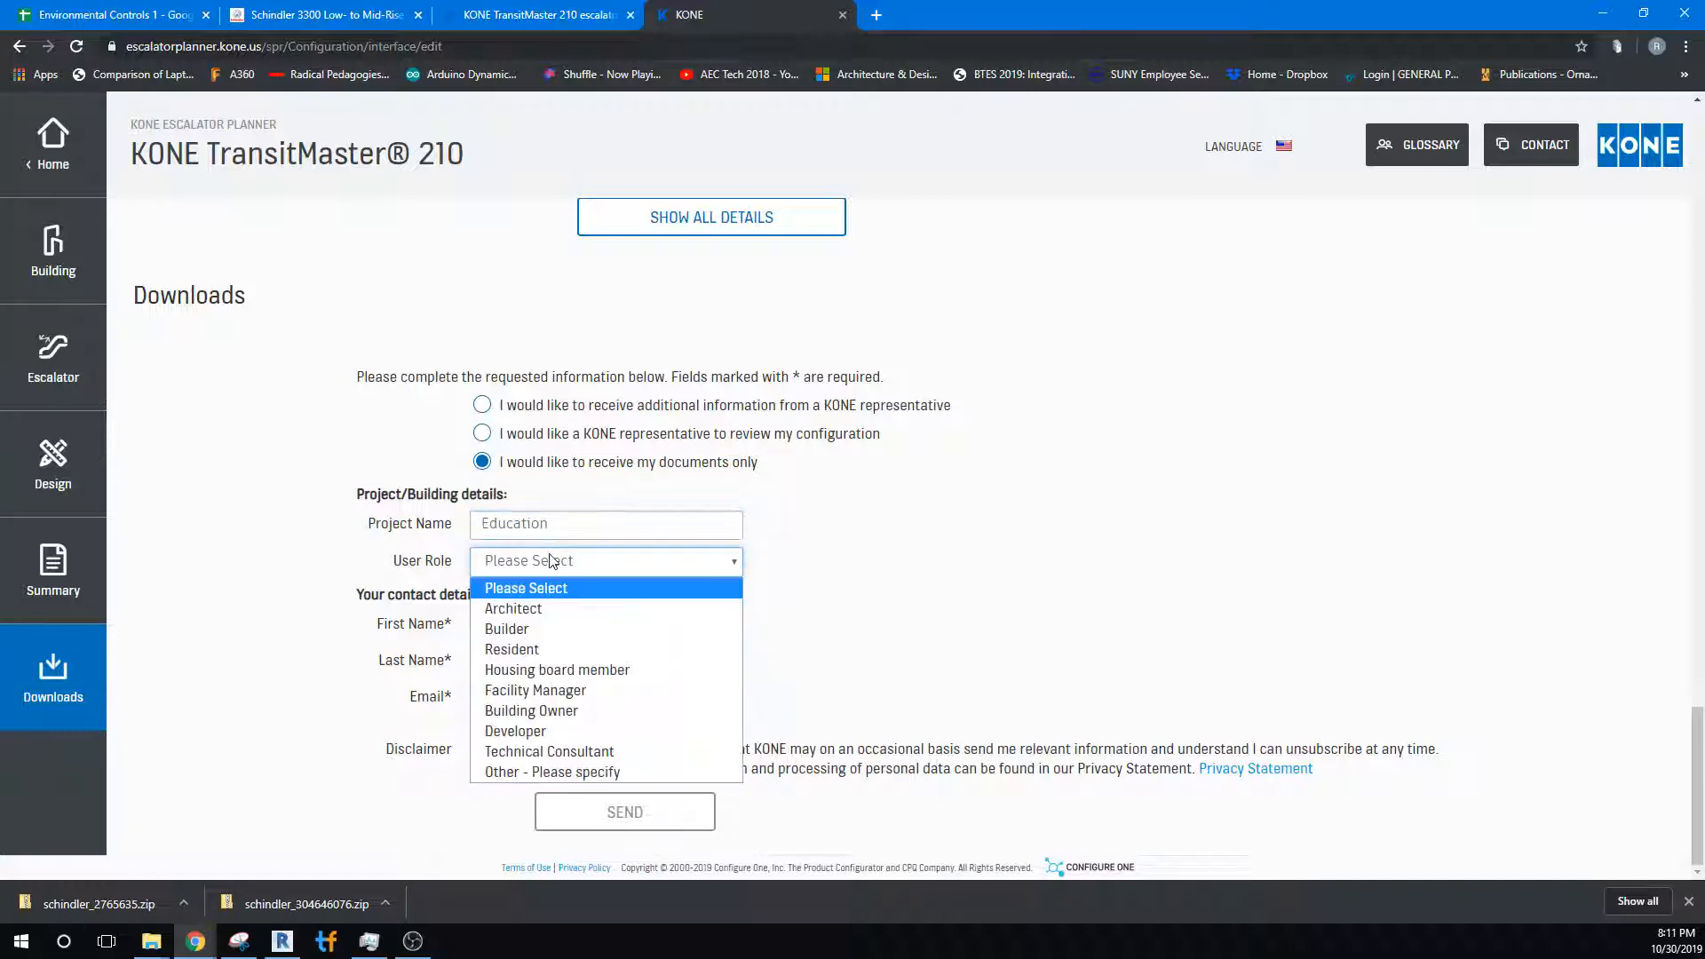
left_click(535, 574)
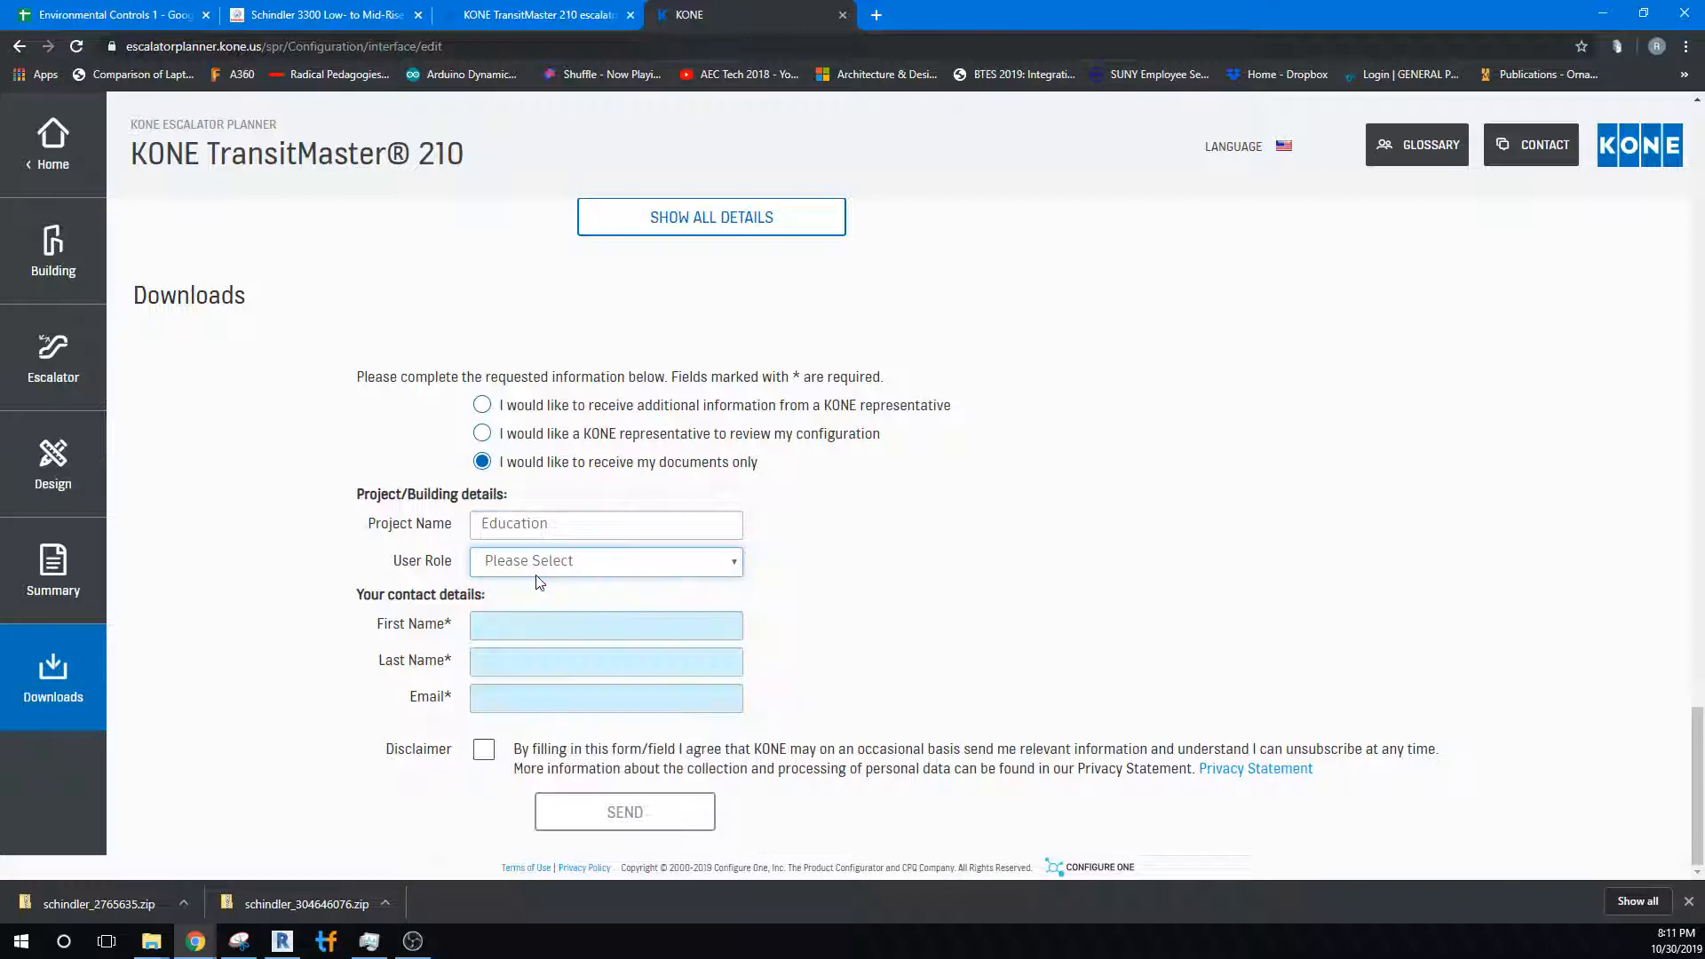
left_click(497, 567)
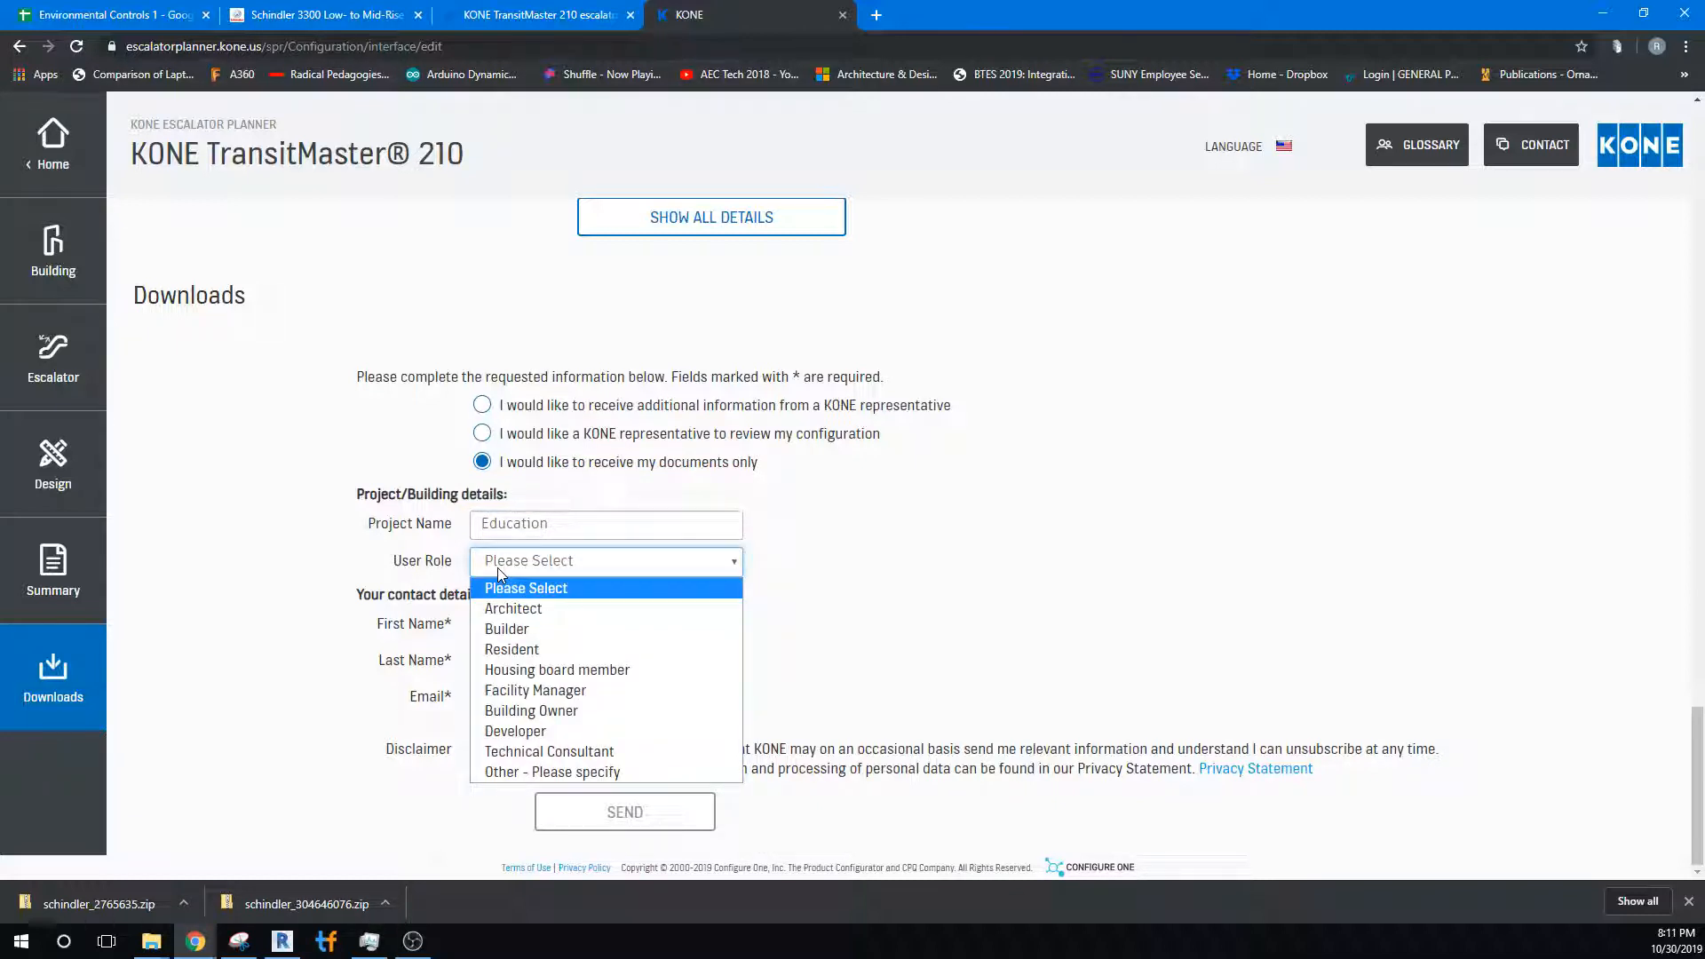
left_click(566, 771)
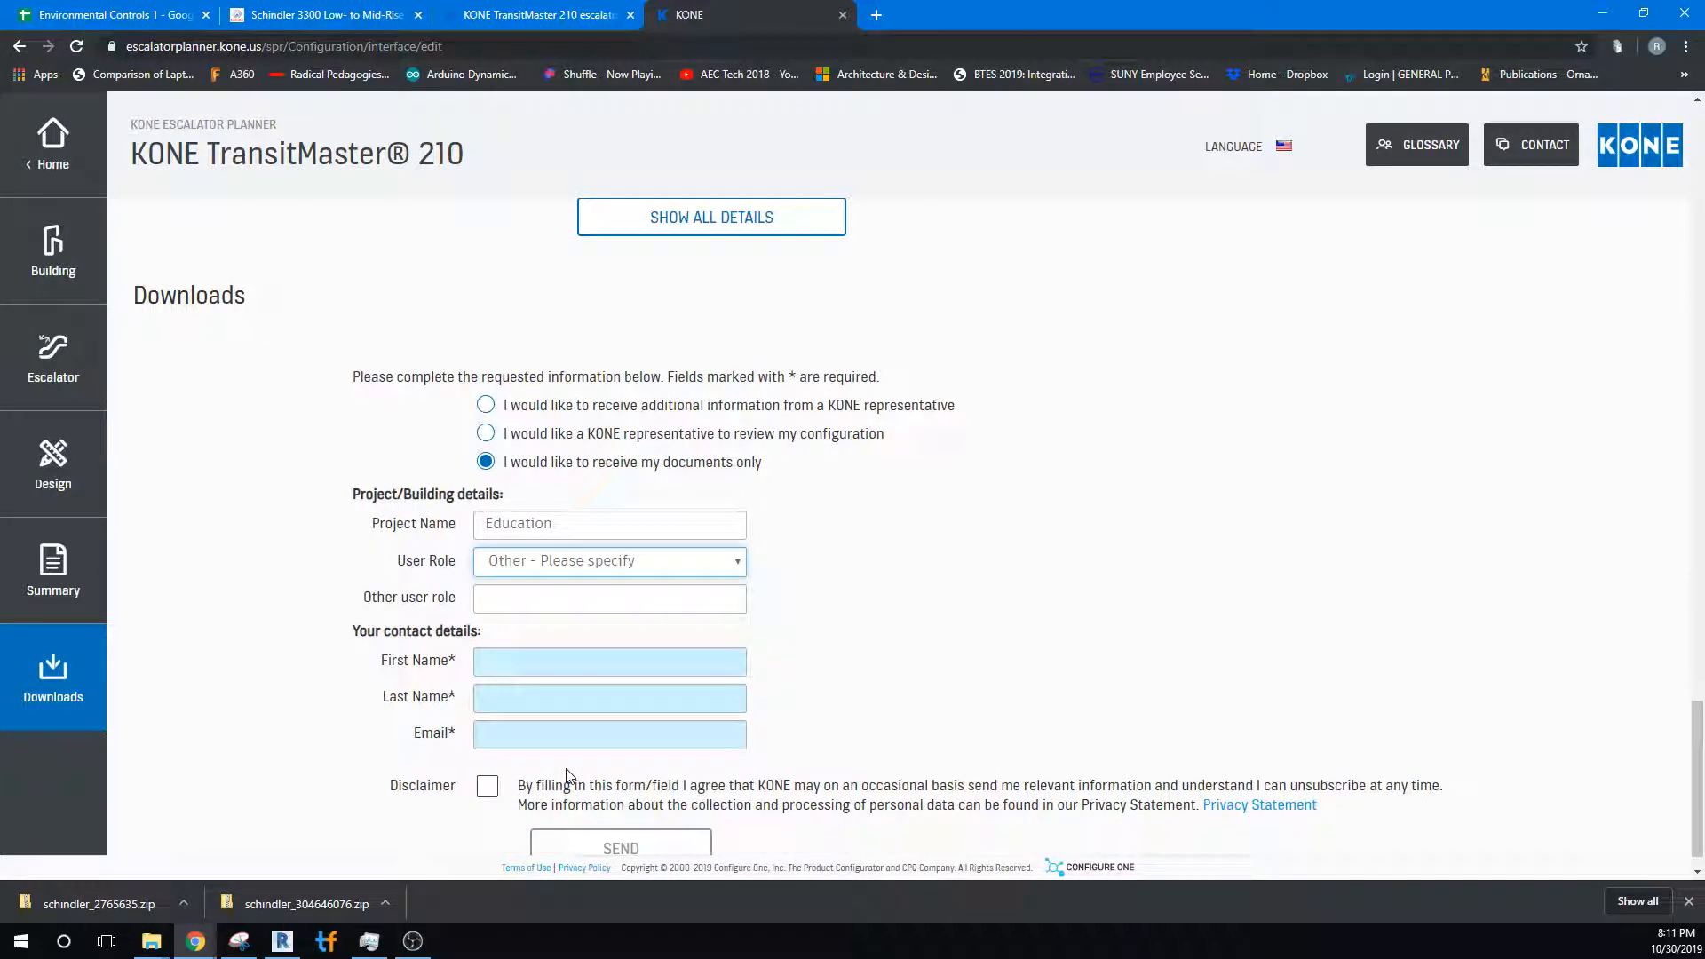
left_click(558, 598)
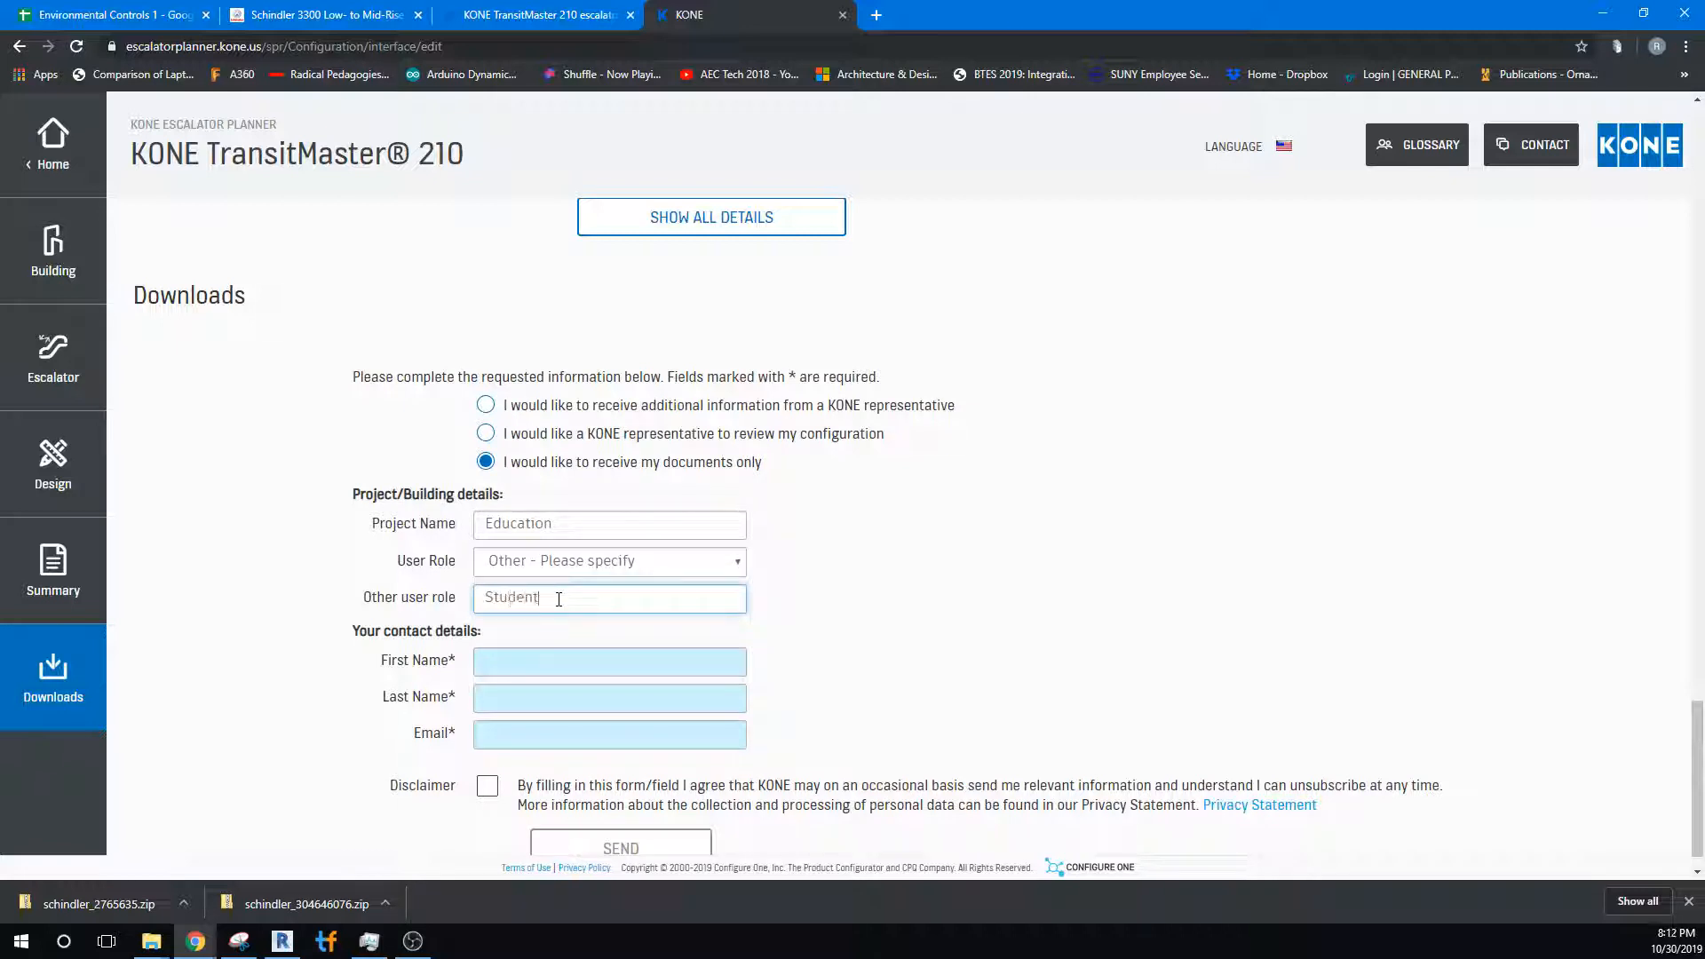
Fill in the requester's first name, last name and e-mail from the saved details, accept the disclaimer and send the document request.
left_click(590, 656)
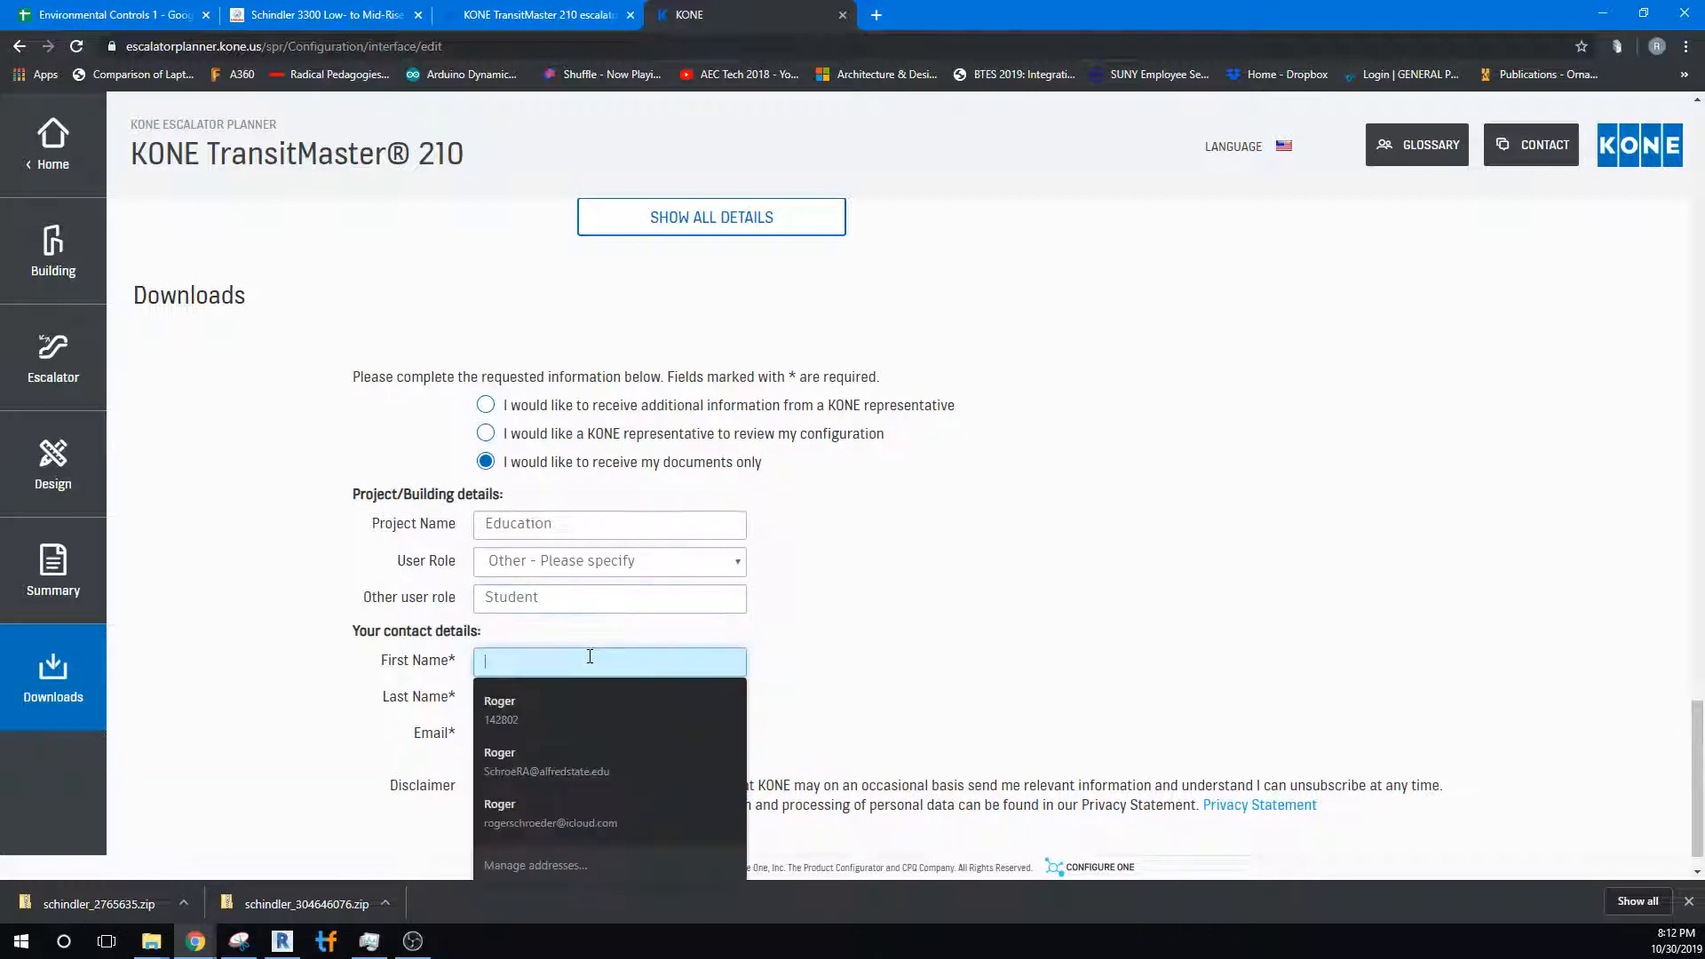
left_click(615, 771)
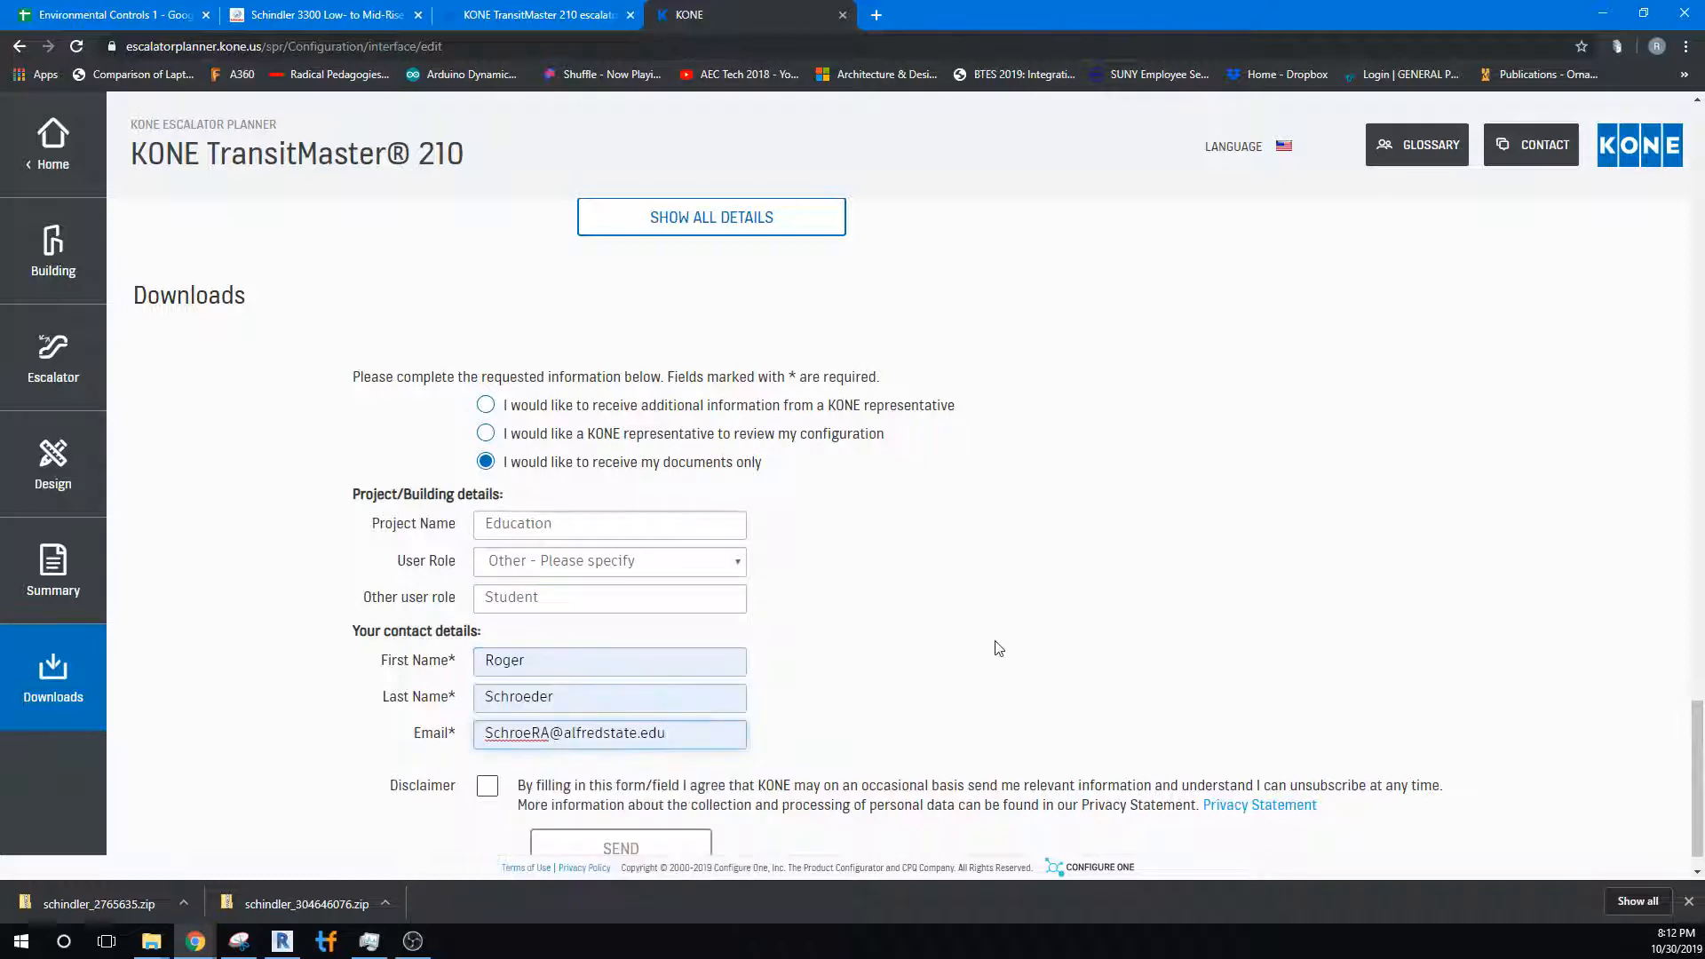
scroll(994, 648, "down", 1)
left_click(491, 751)
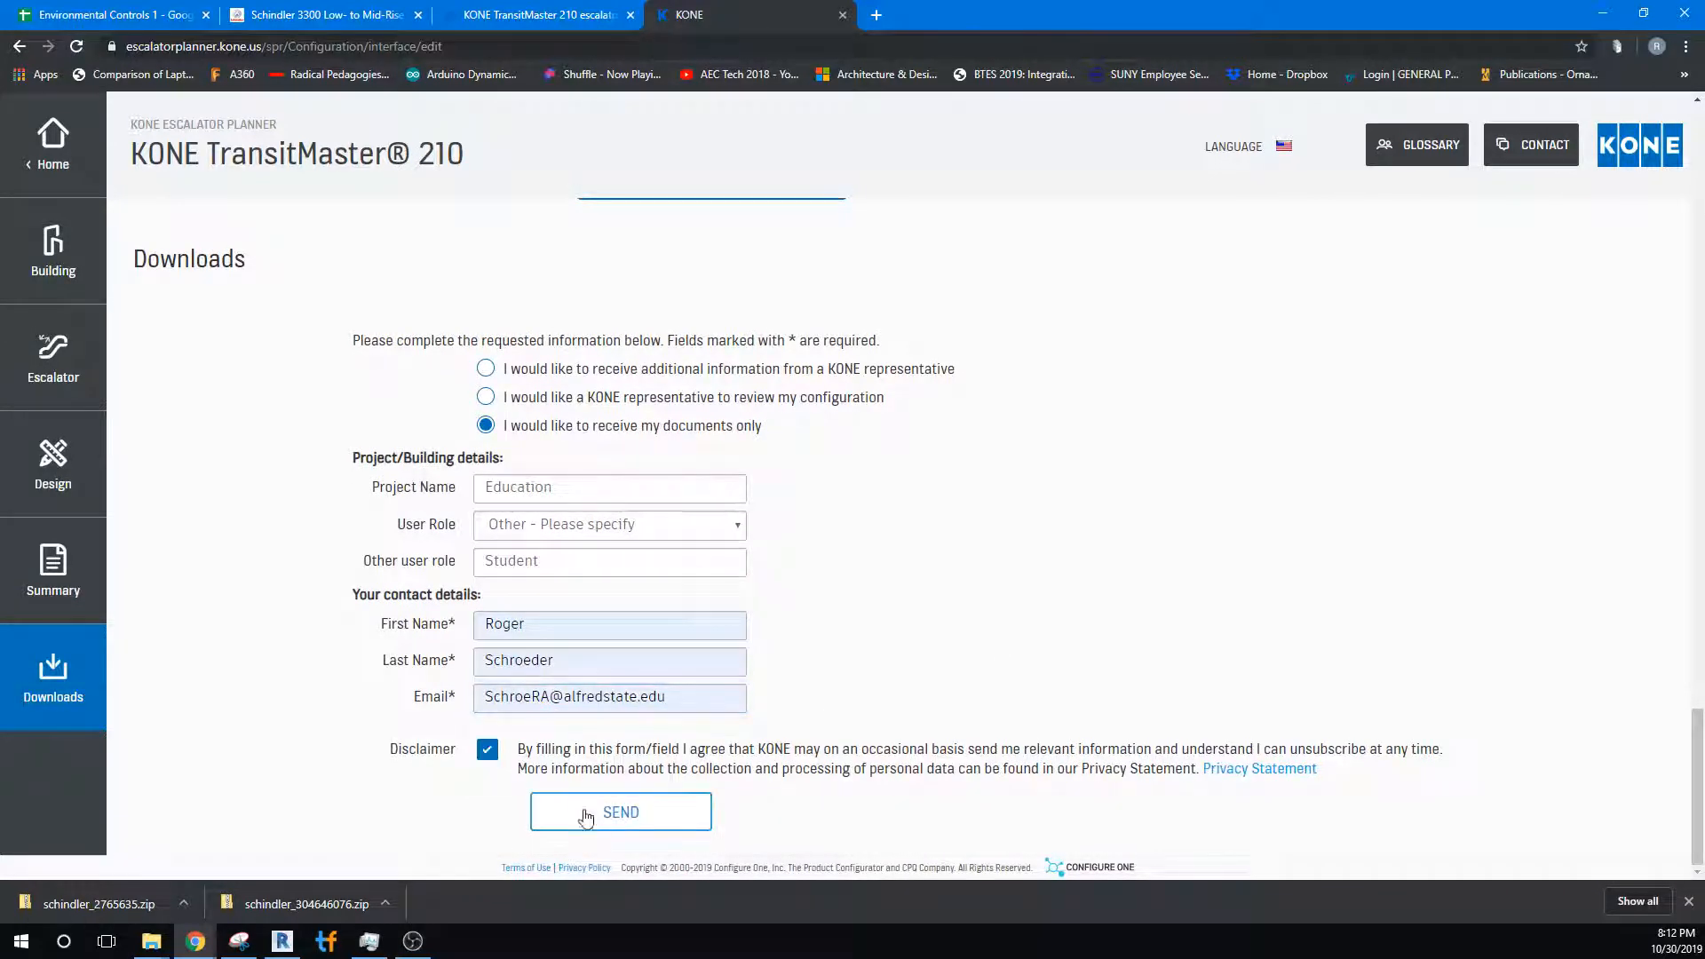
left_click(593, 814)
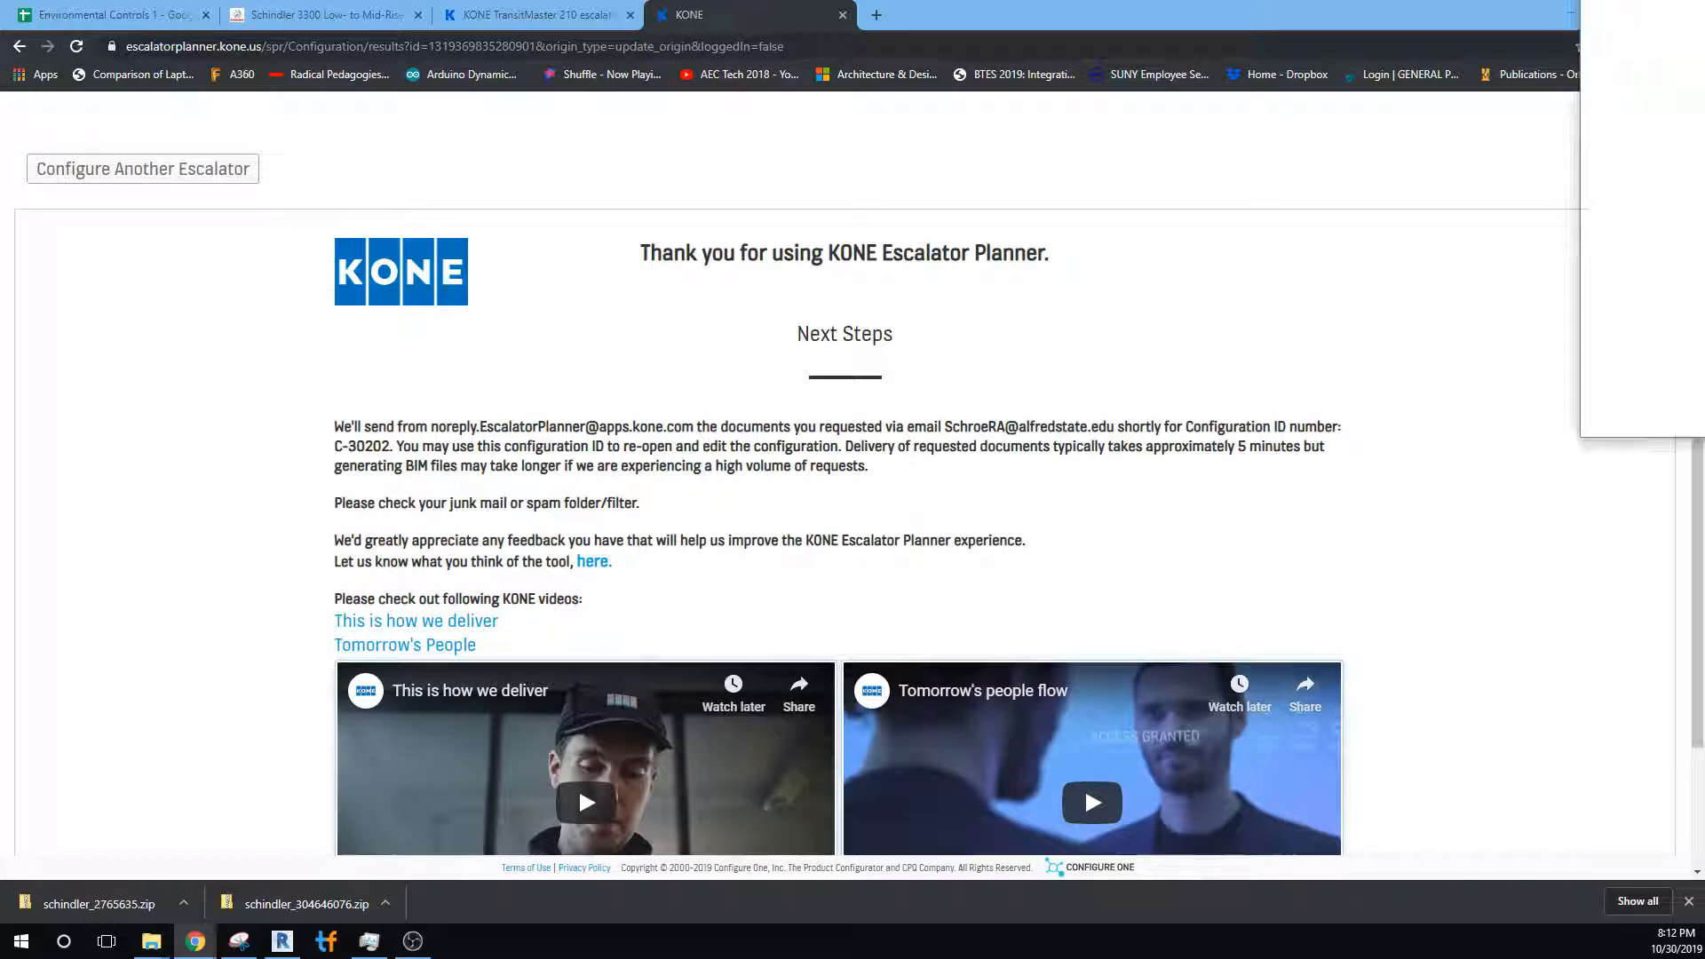
Switch to the KONE configuration e-mail in Outlook and save its BIM file as BIM_P000425027_Esc.zip in the M10 Vertical Transportation folder.
left_click_drag(1421, 40, 2, 7)
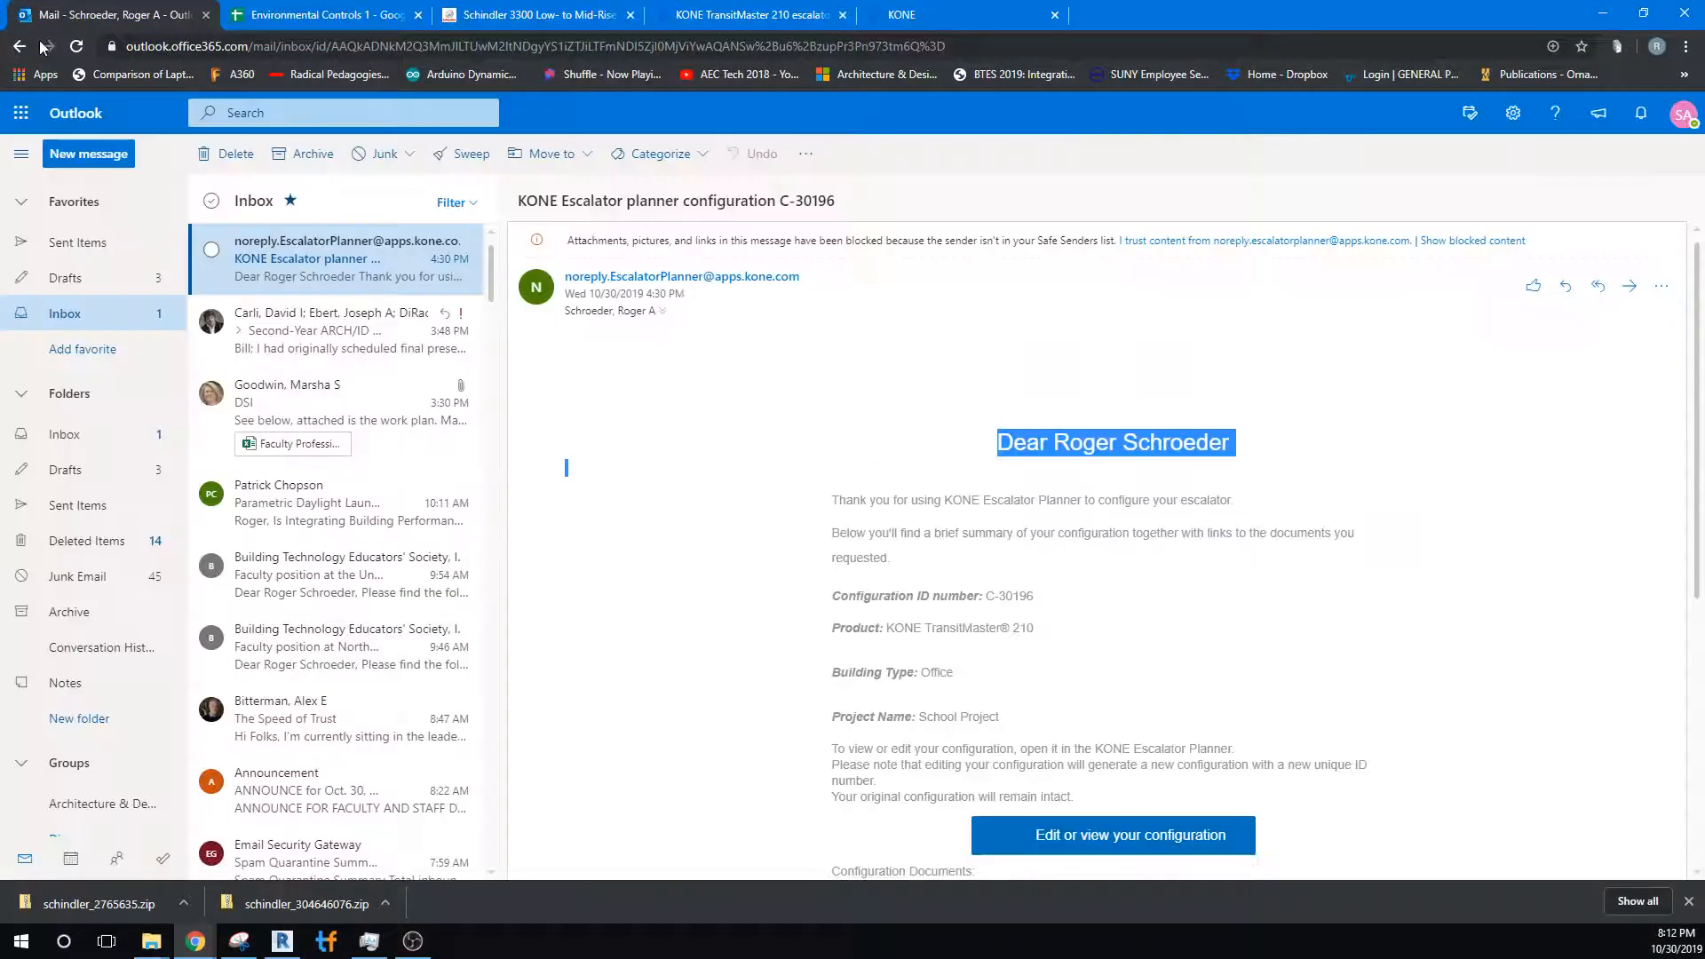
scroll(1003, 755, "down", 5)
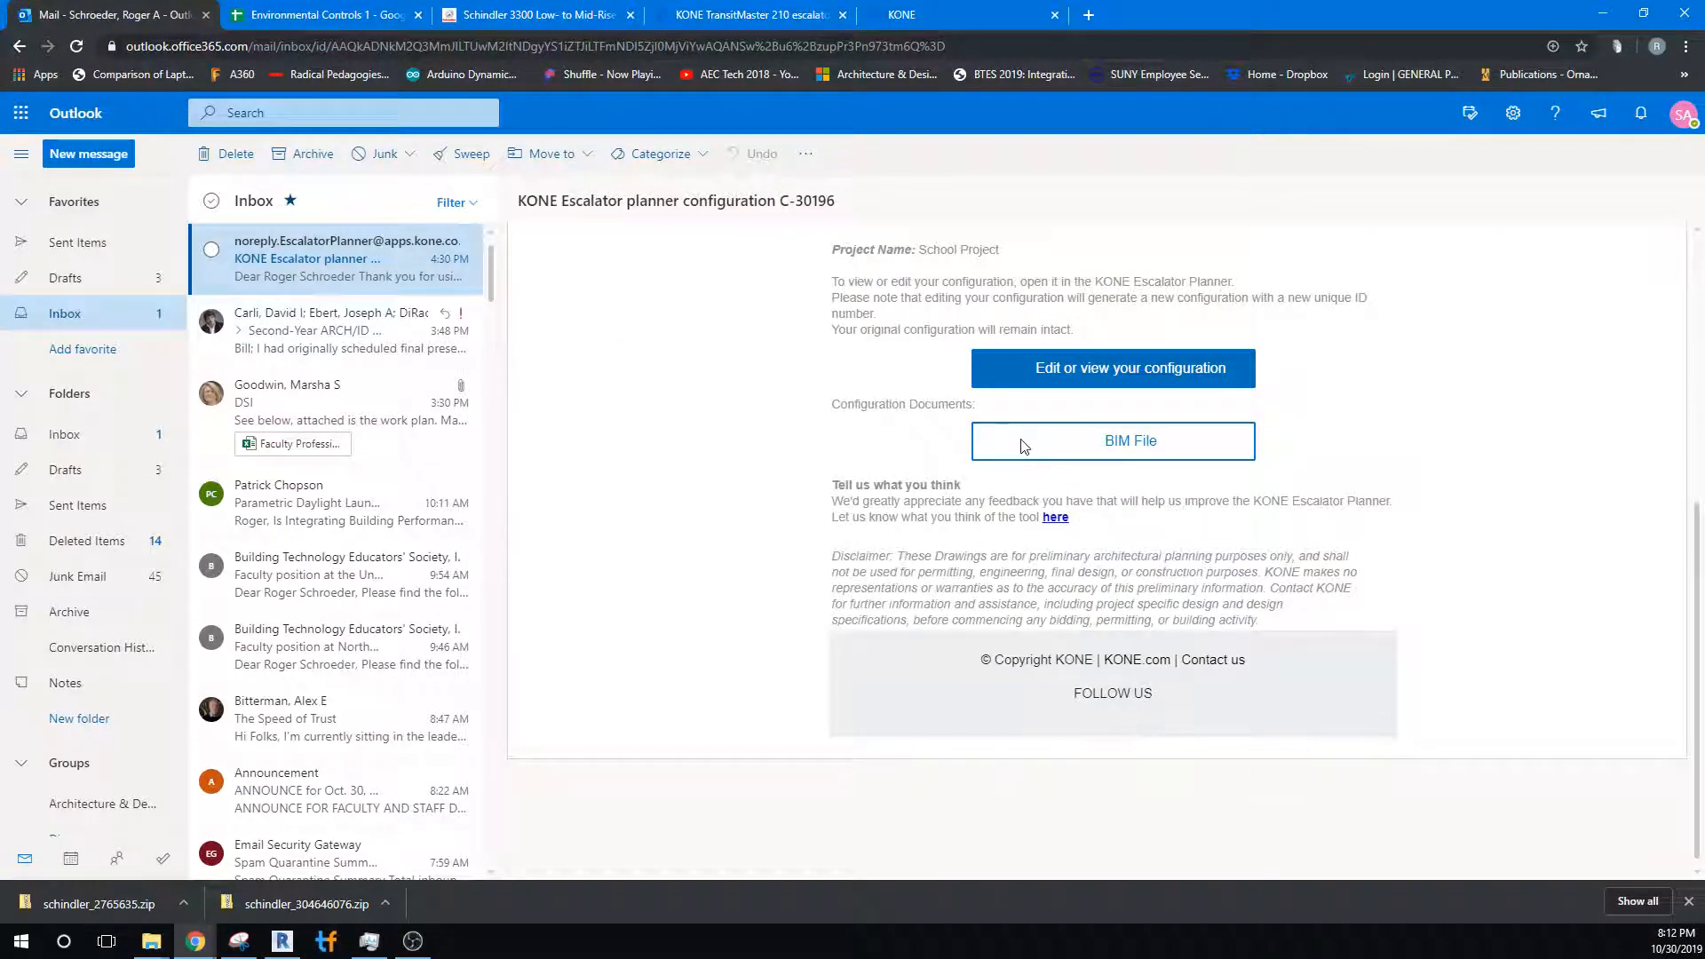
left_click(1603, 14)
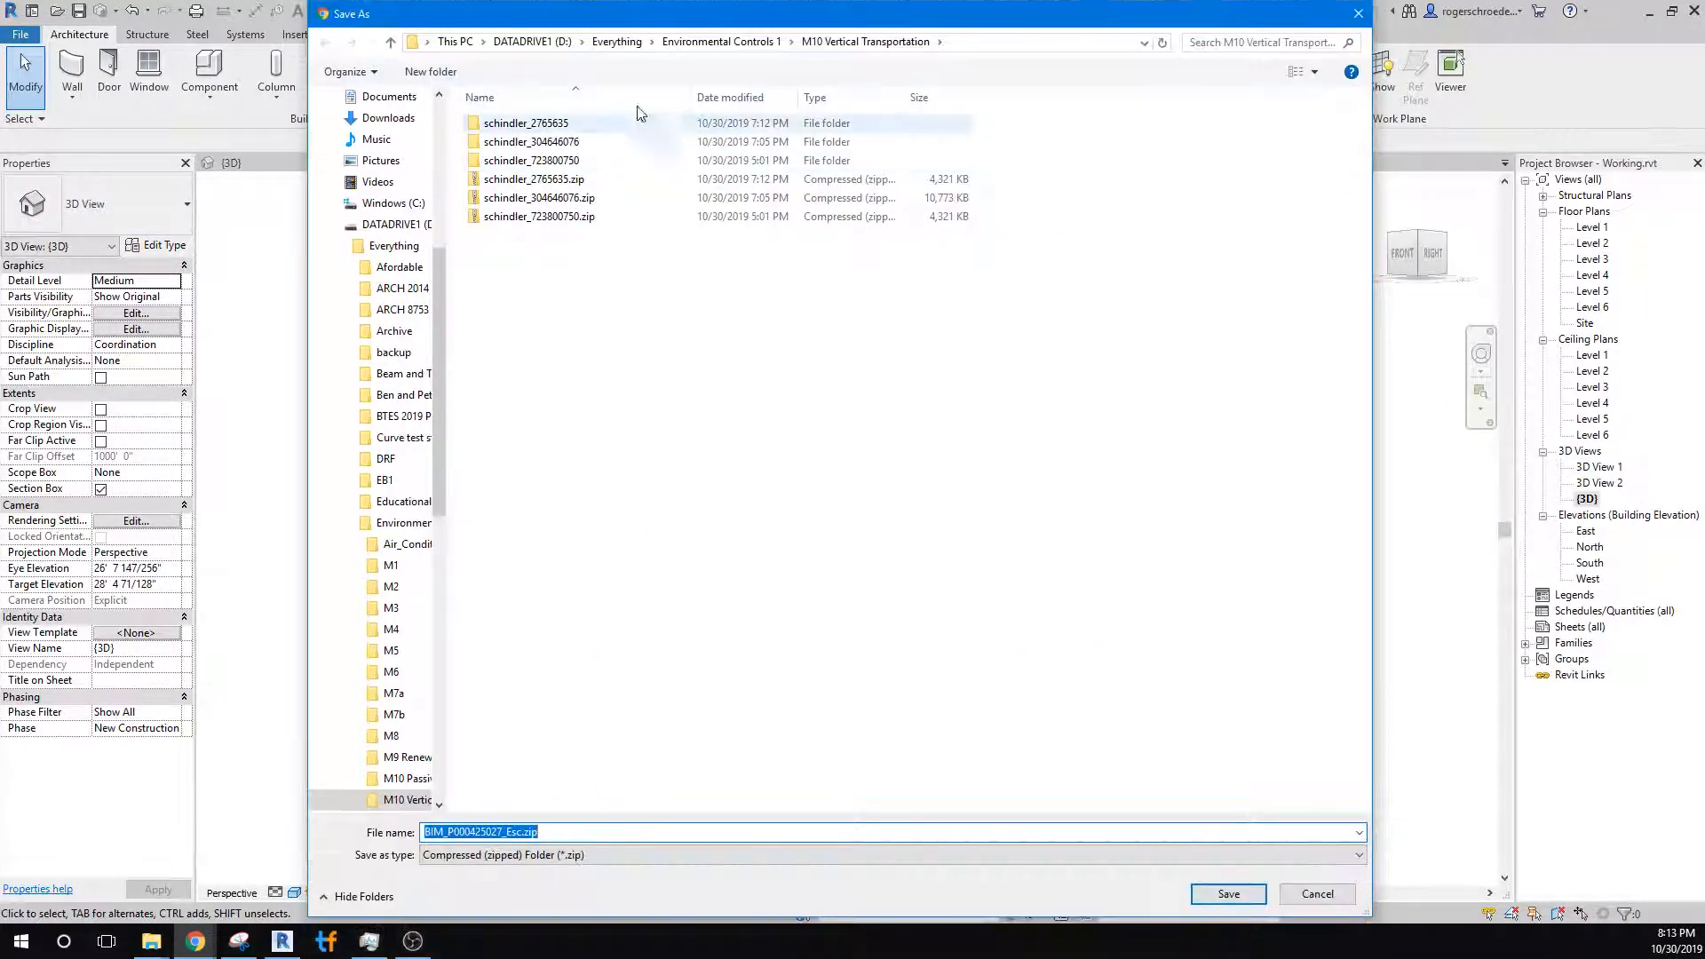
left_click(672, 42)
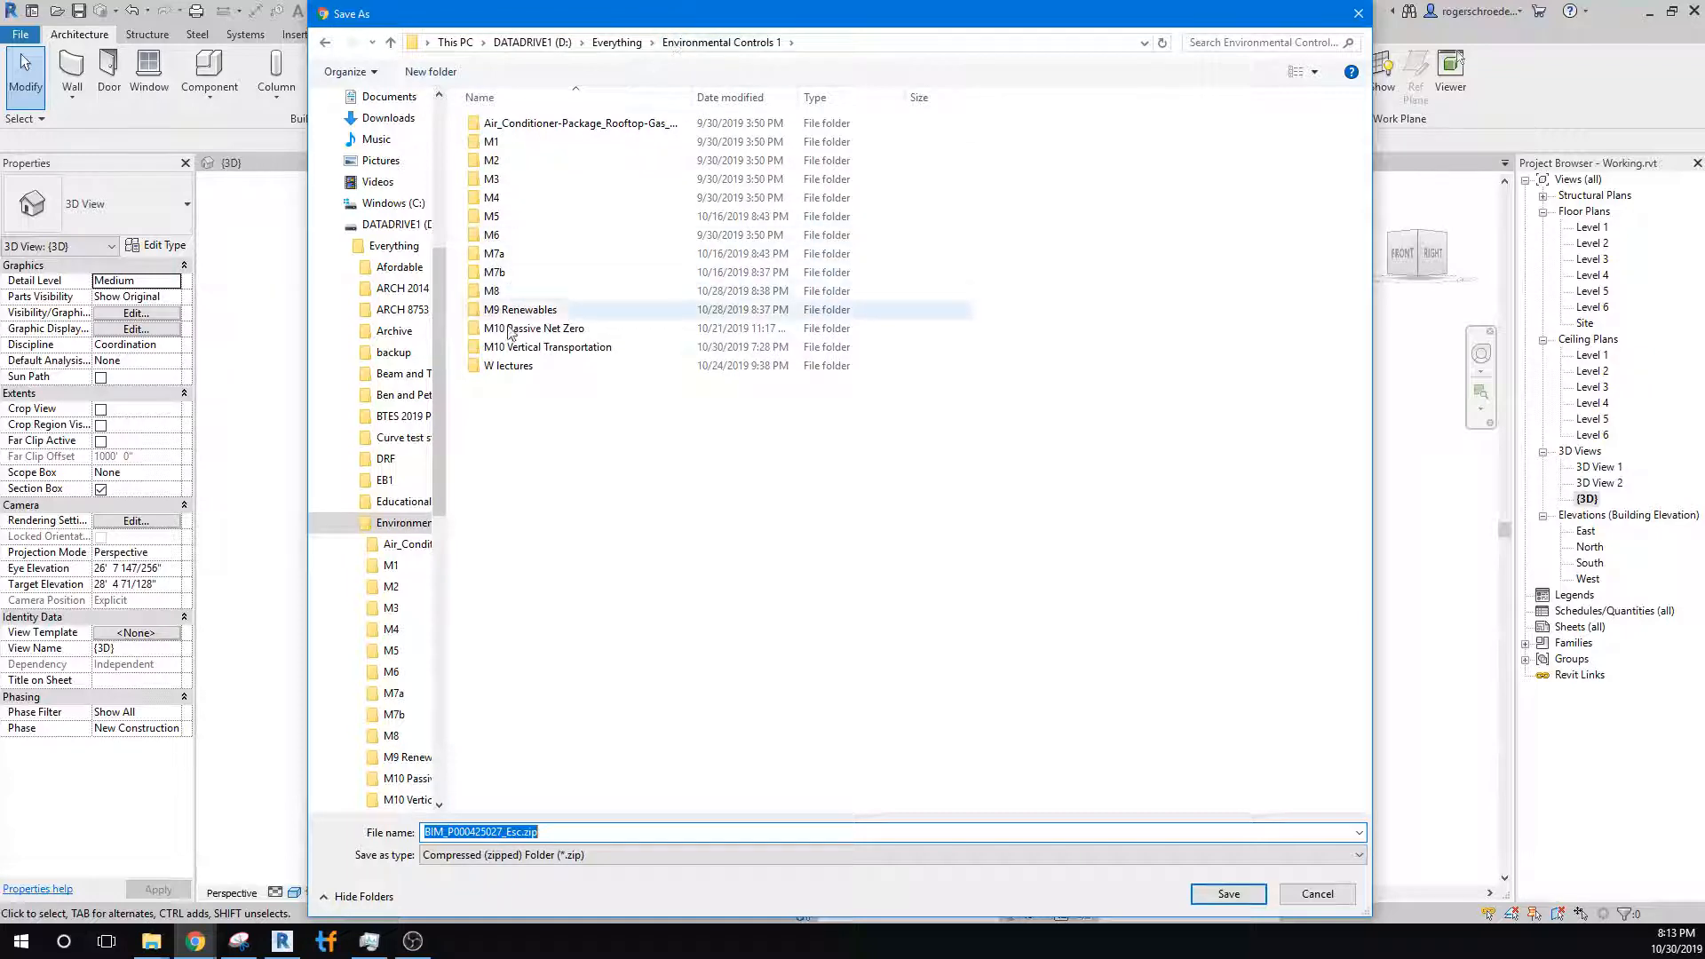
double_click(541, 347)
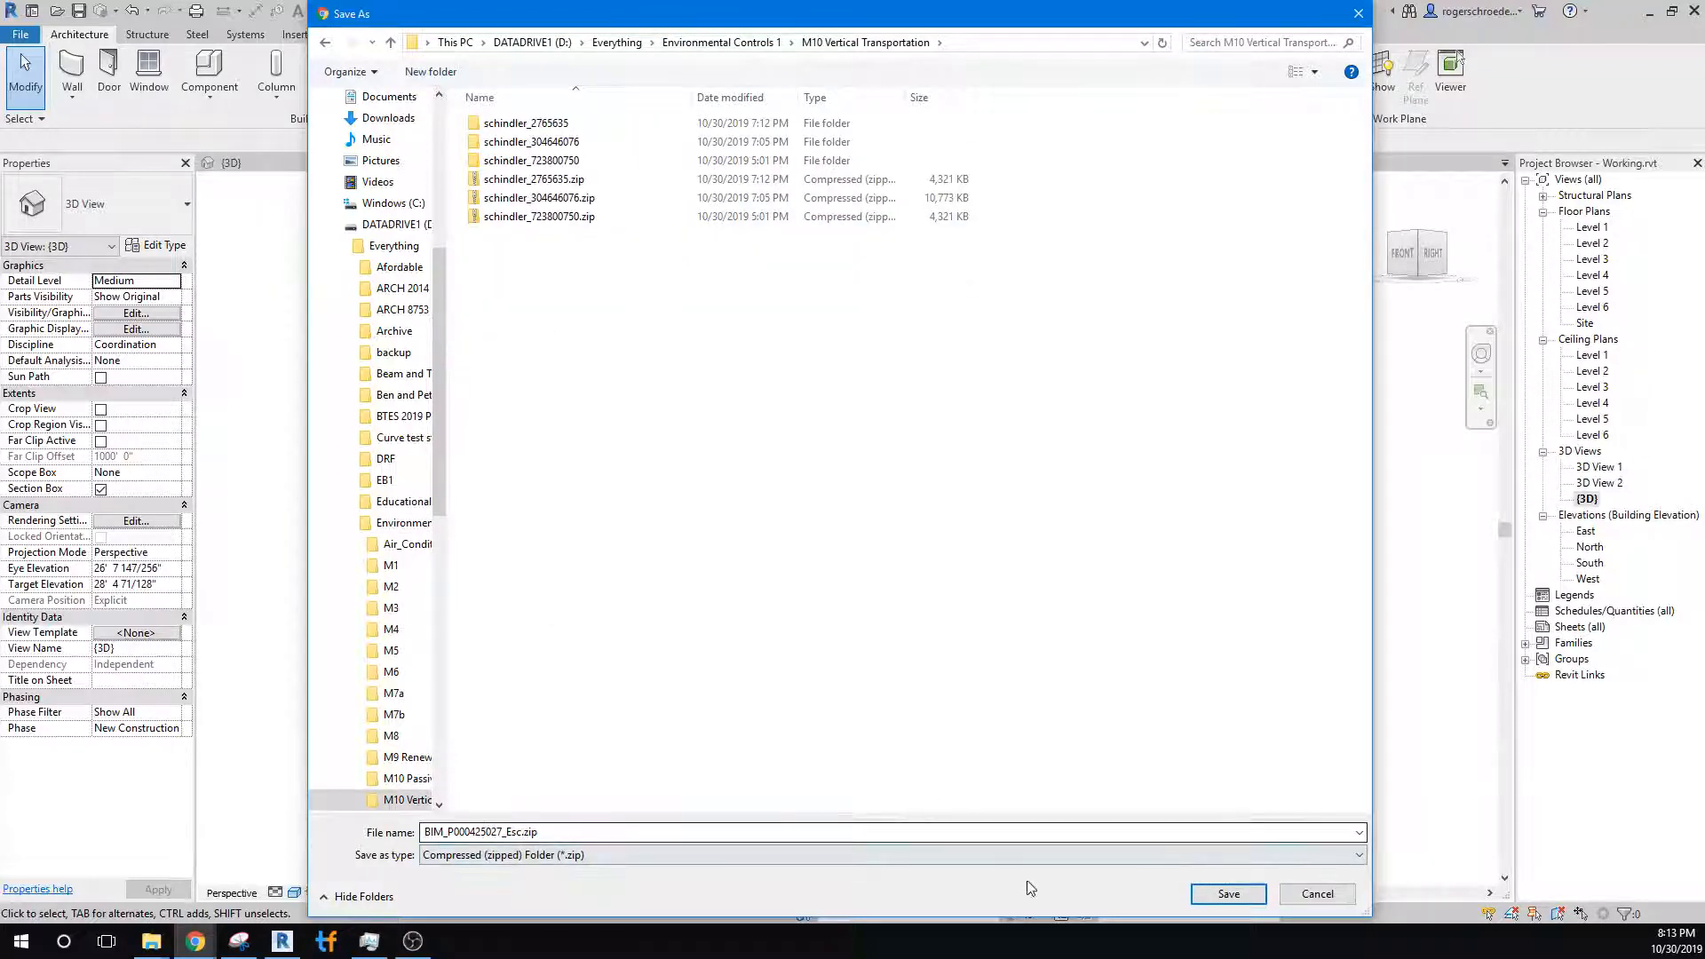
left_click(1226, 897)
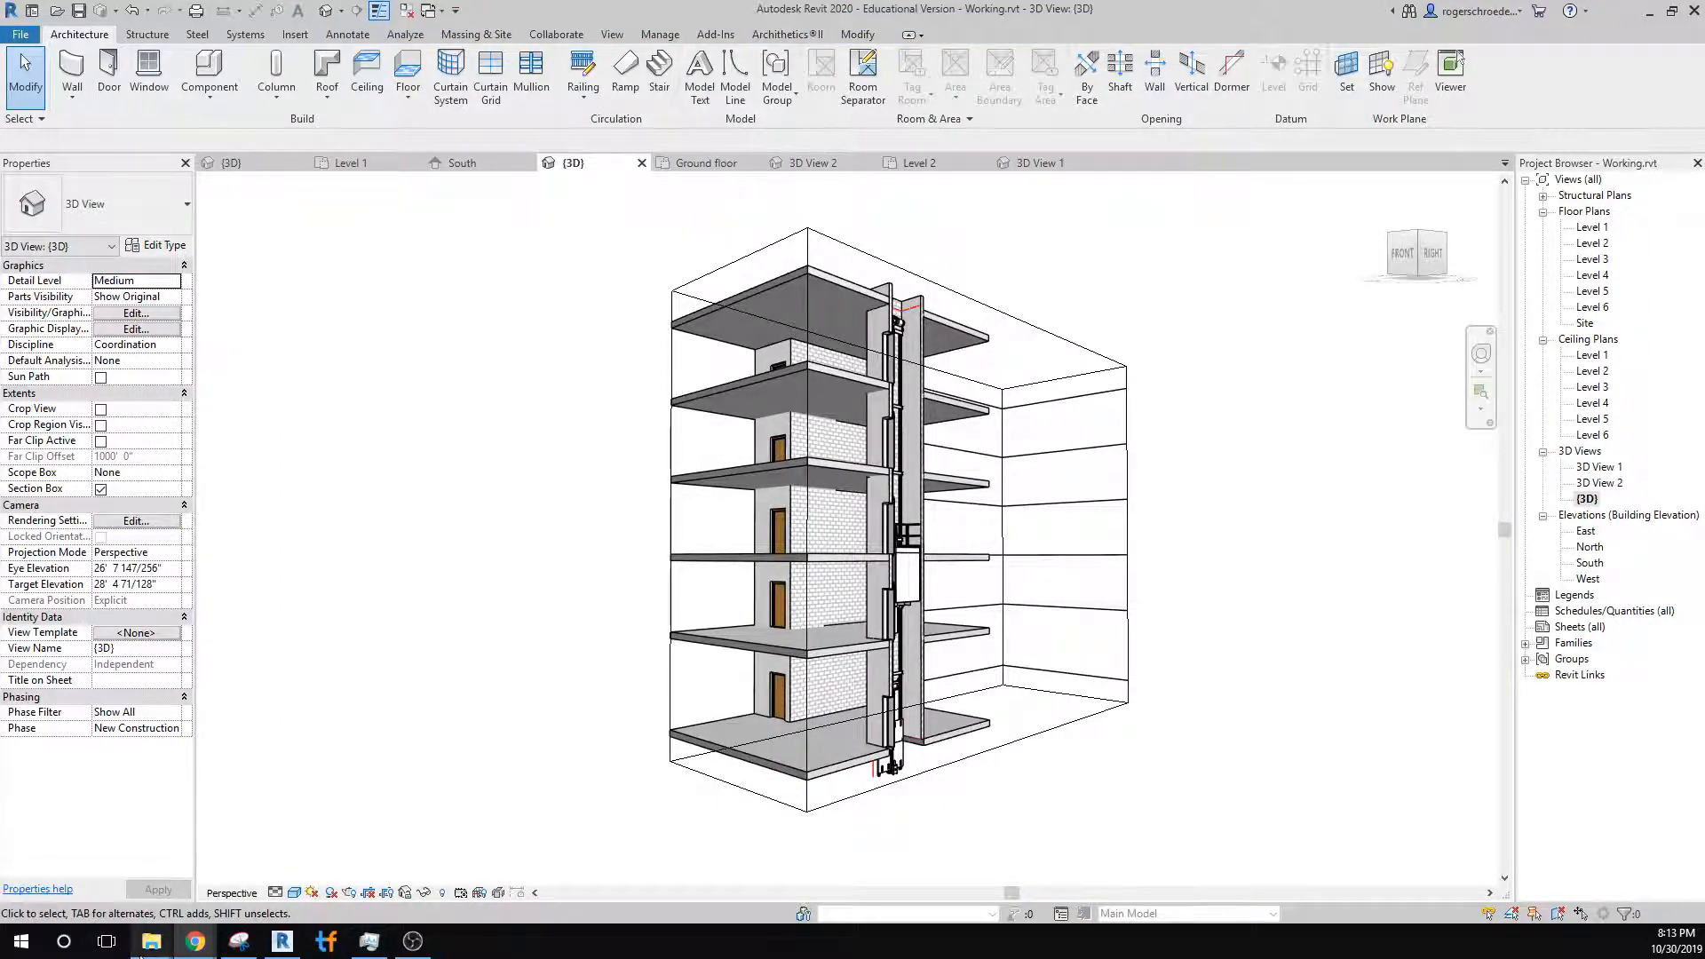
Switch to File Explorer and extract BIM_P000425027_Esc.zip inside the M10 Vertical Transportation folder.
mouse_move(151, 941)
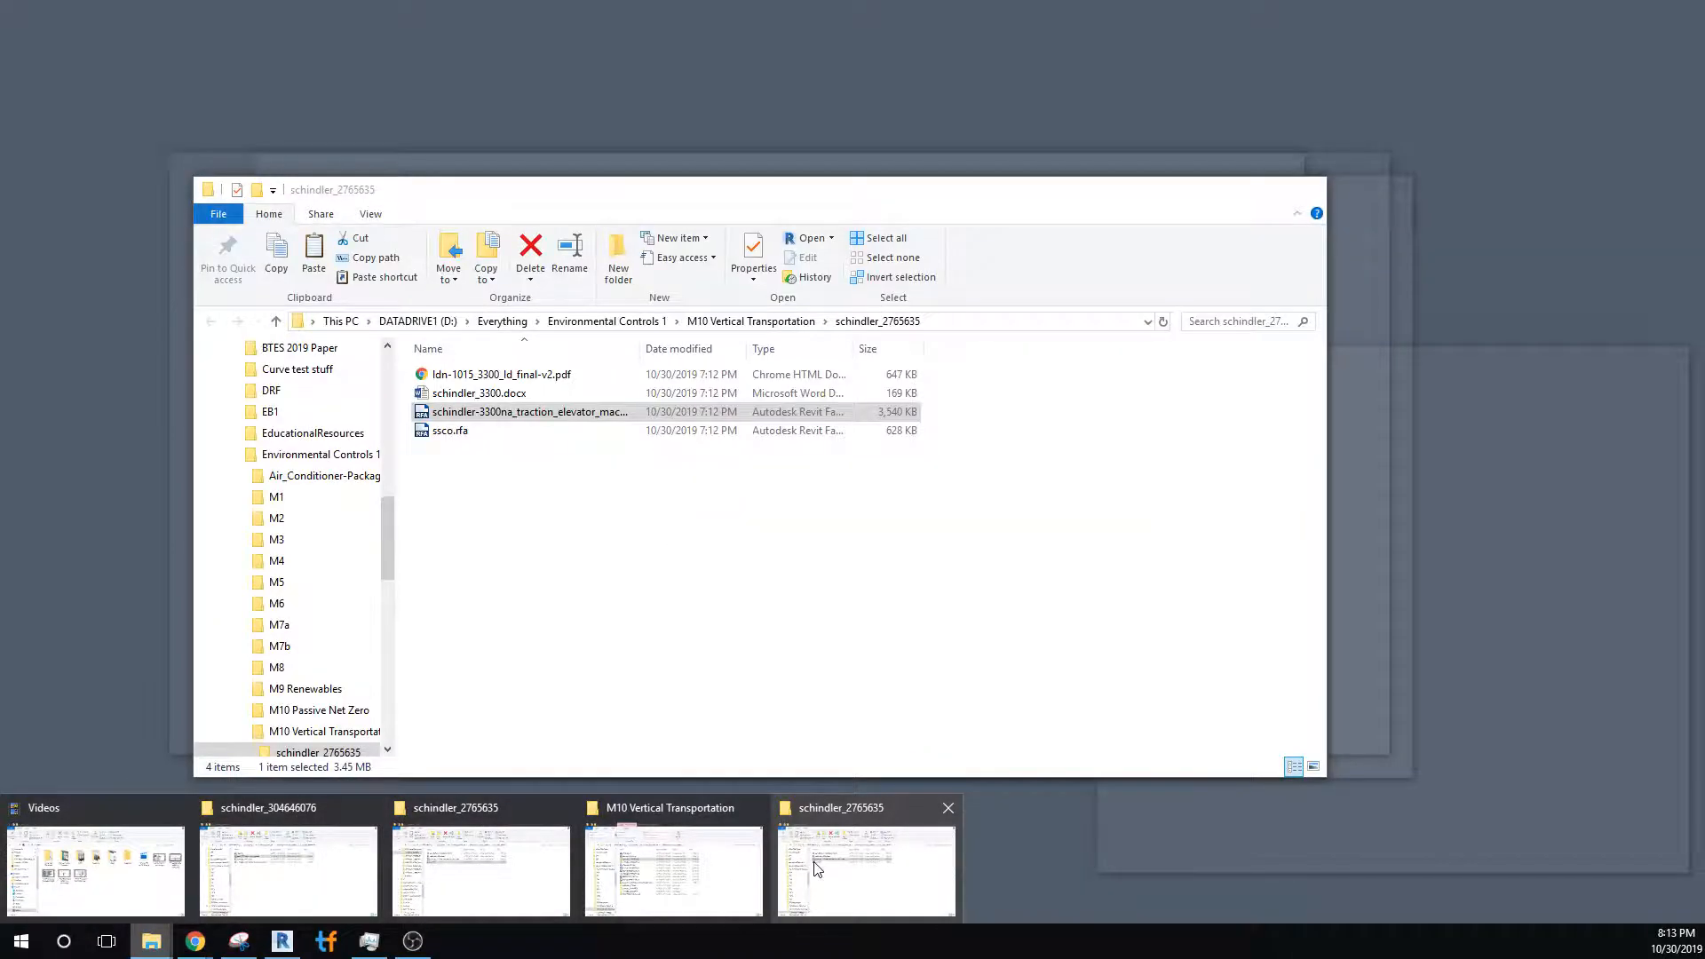
left_click(808, 857)
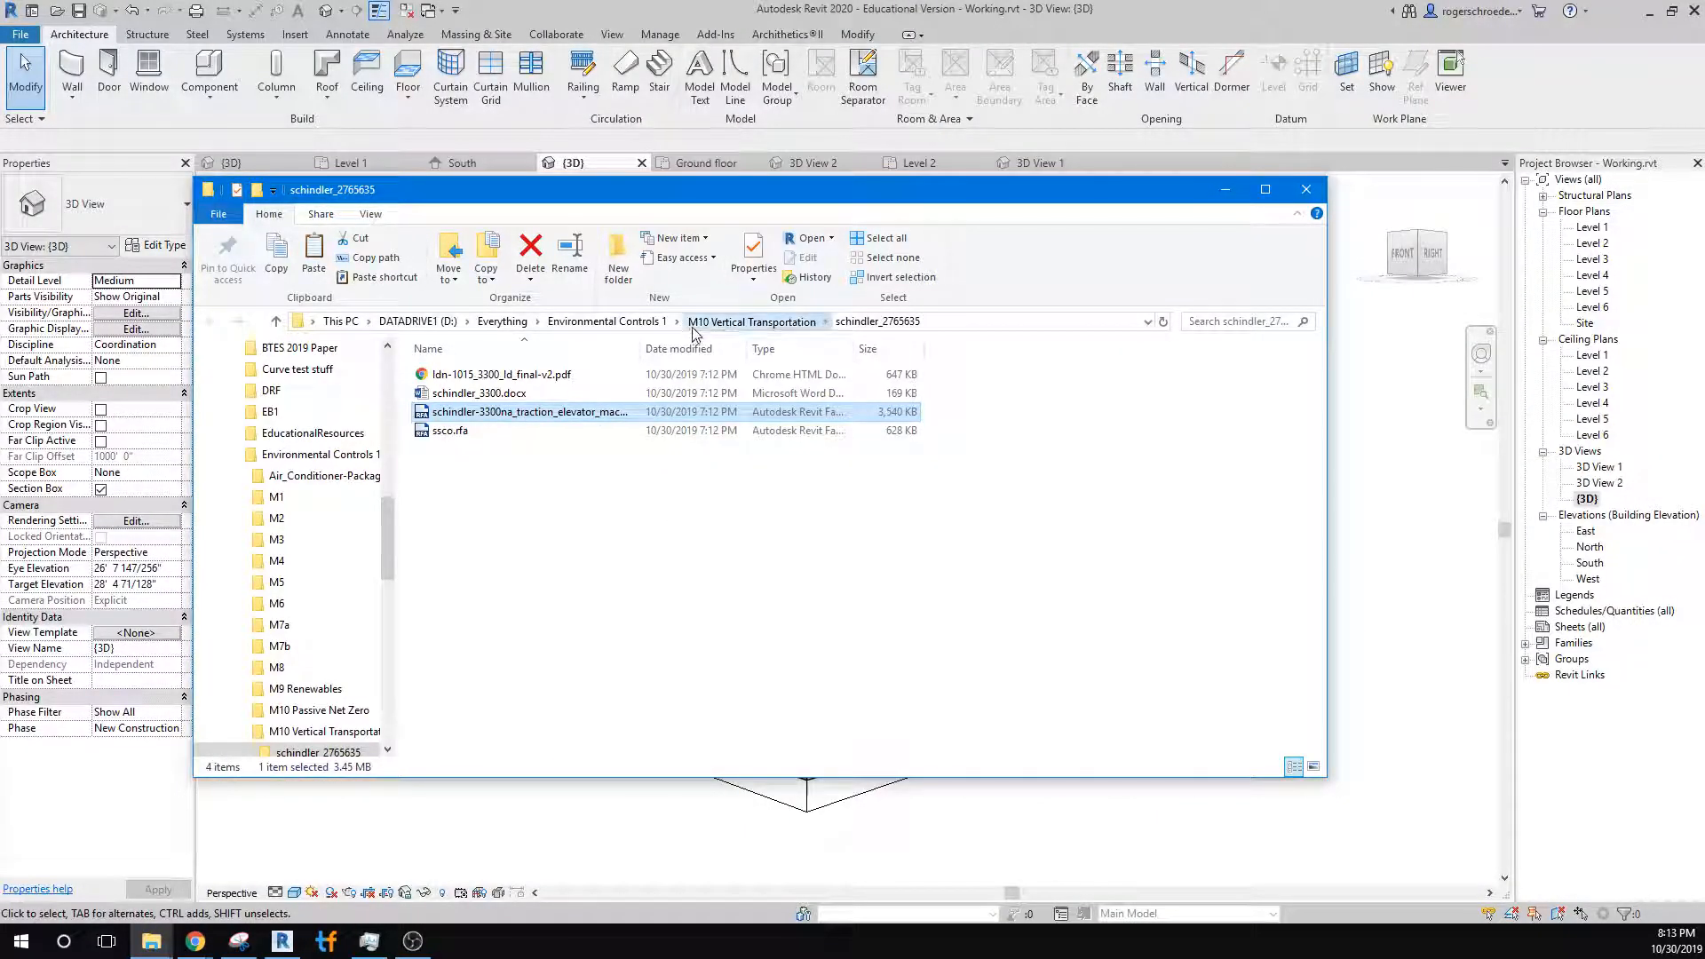
left_click(737, 321)
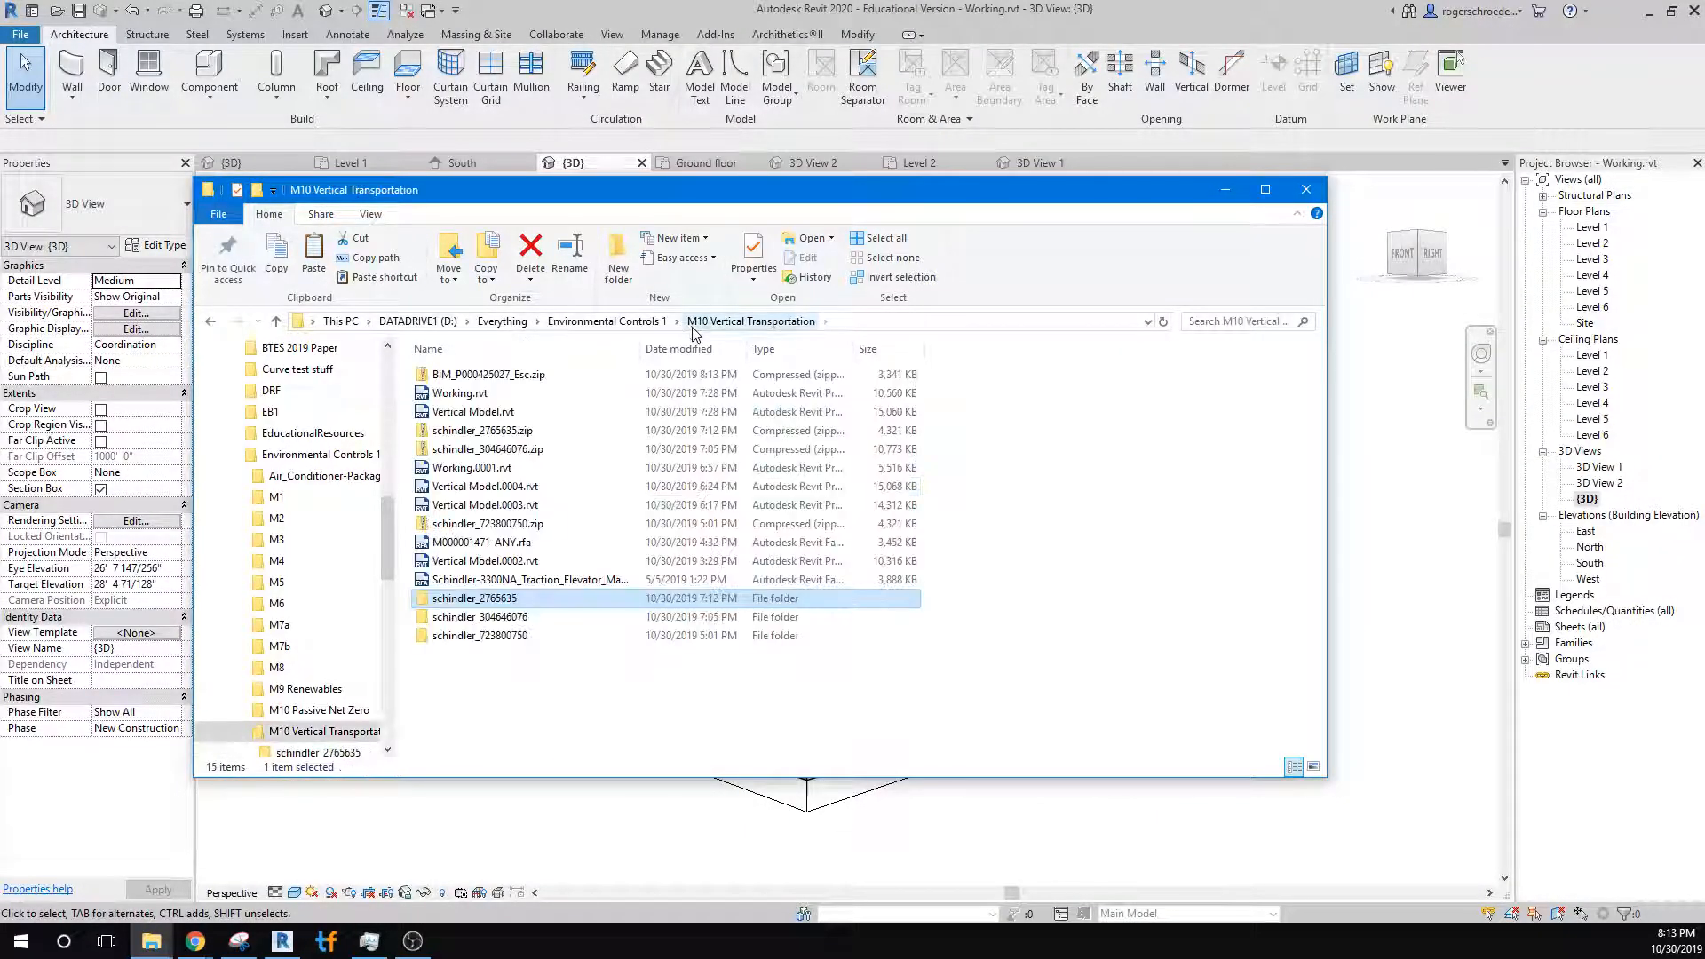
right_click(494, 380)
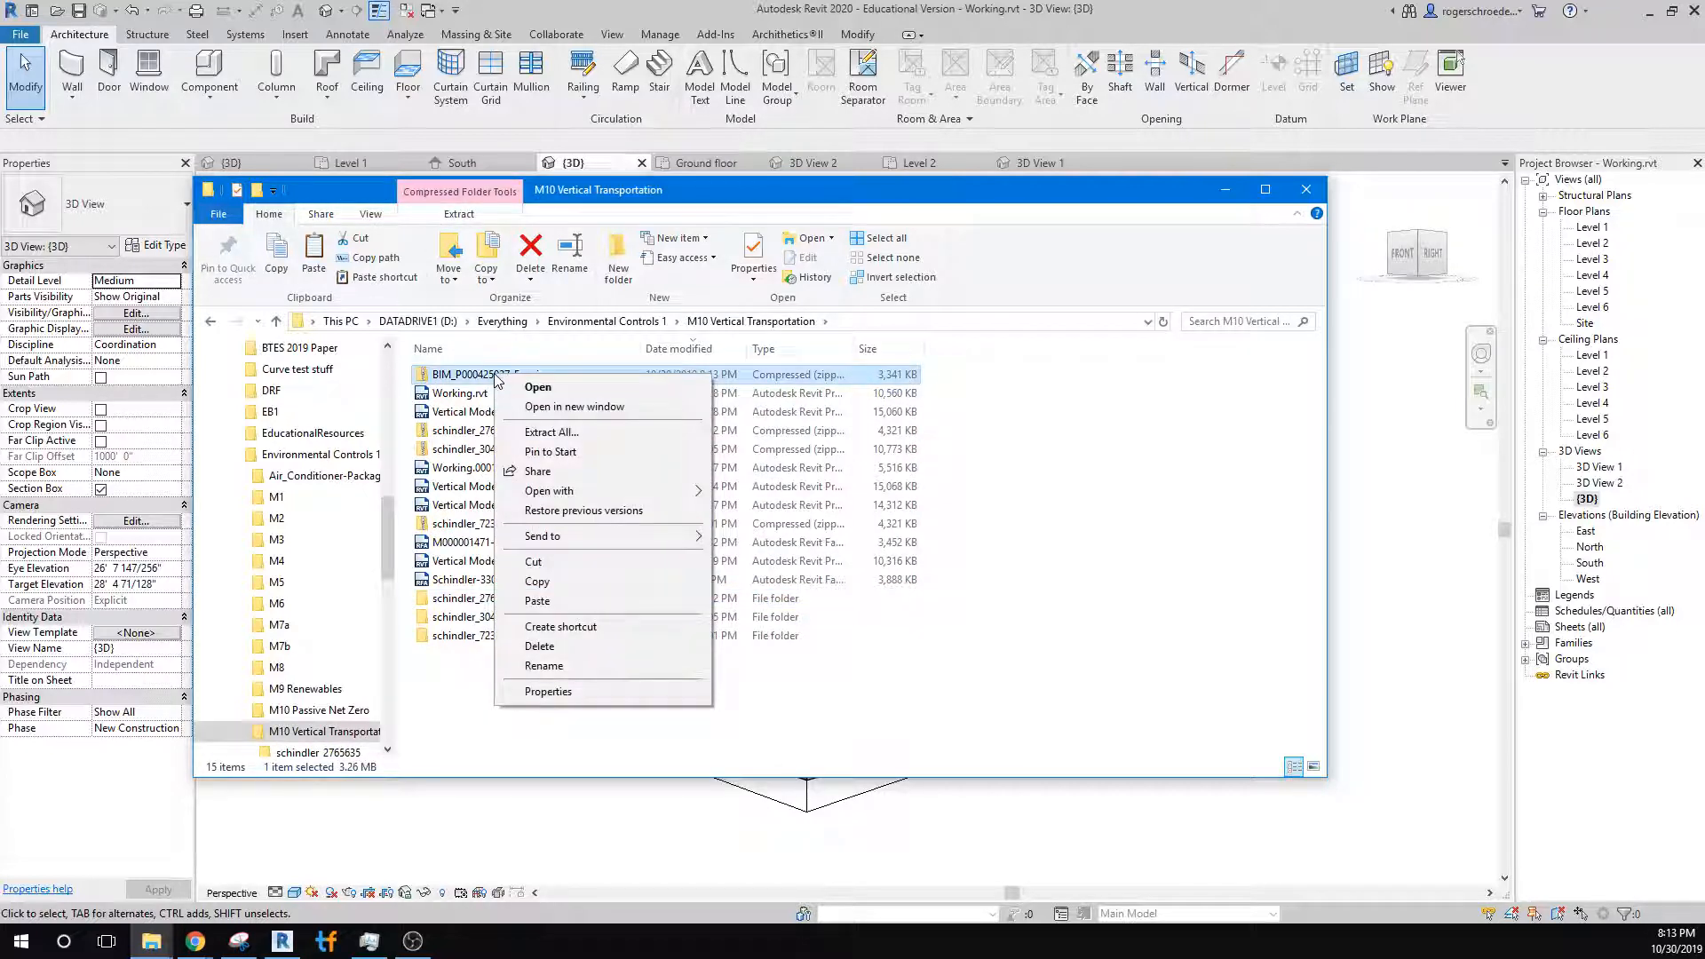
left_click(525, 431)
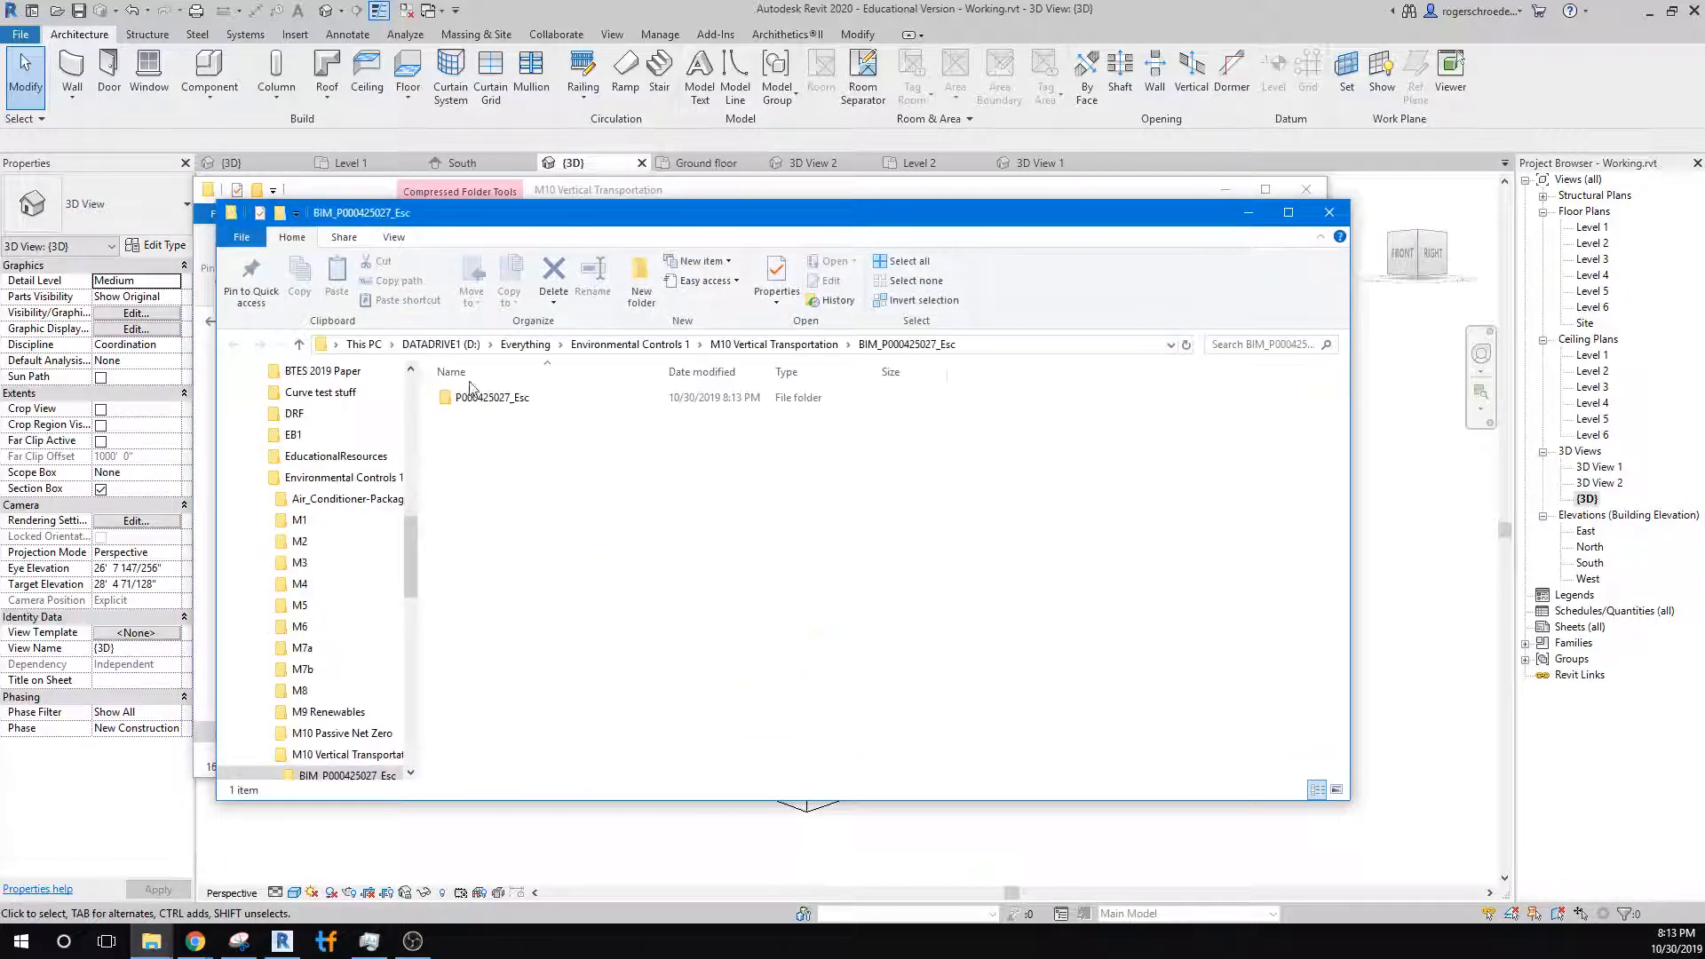
Open M000001471-ANY.rfa from the extracted P000425027_Esc folder in Revit, upgrading the model to Revit 2020.
double_click(486, 398)
left_click(482, 403)
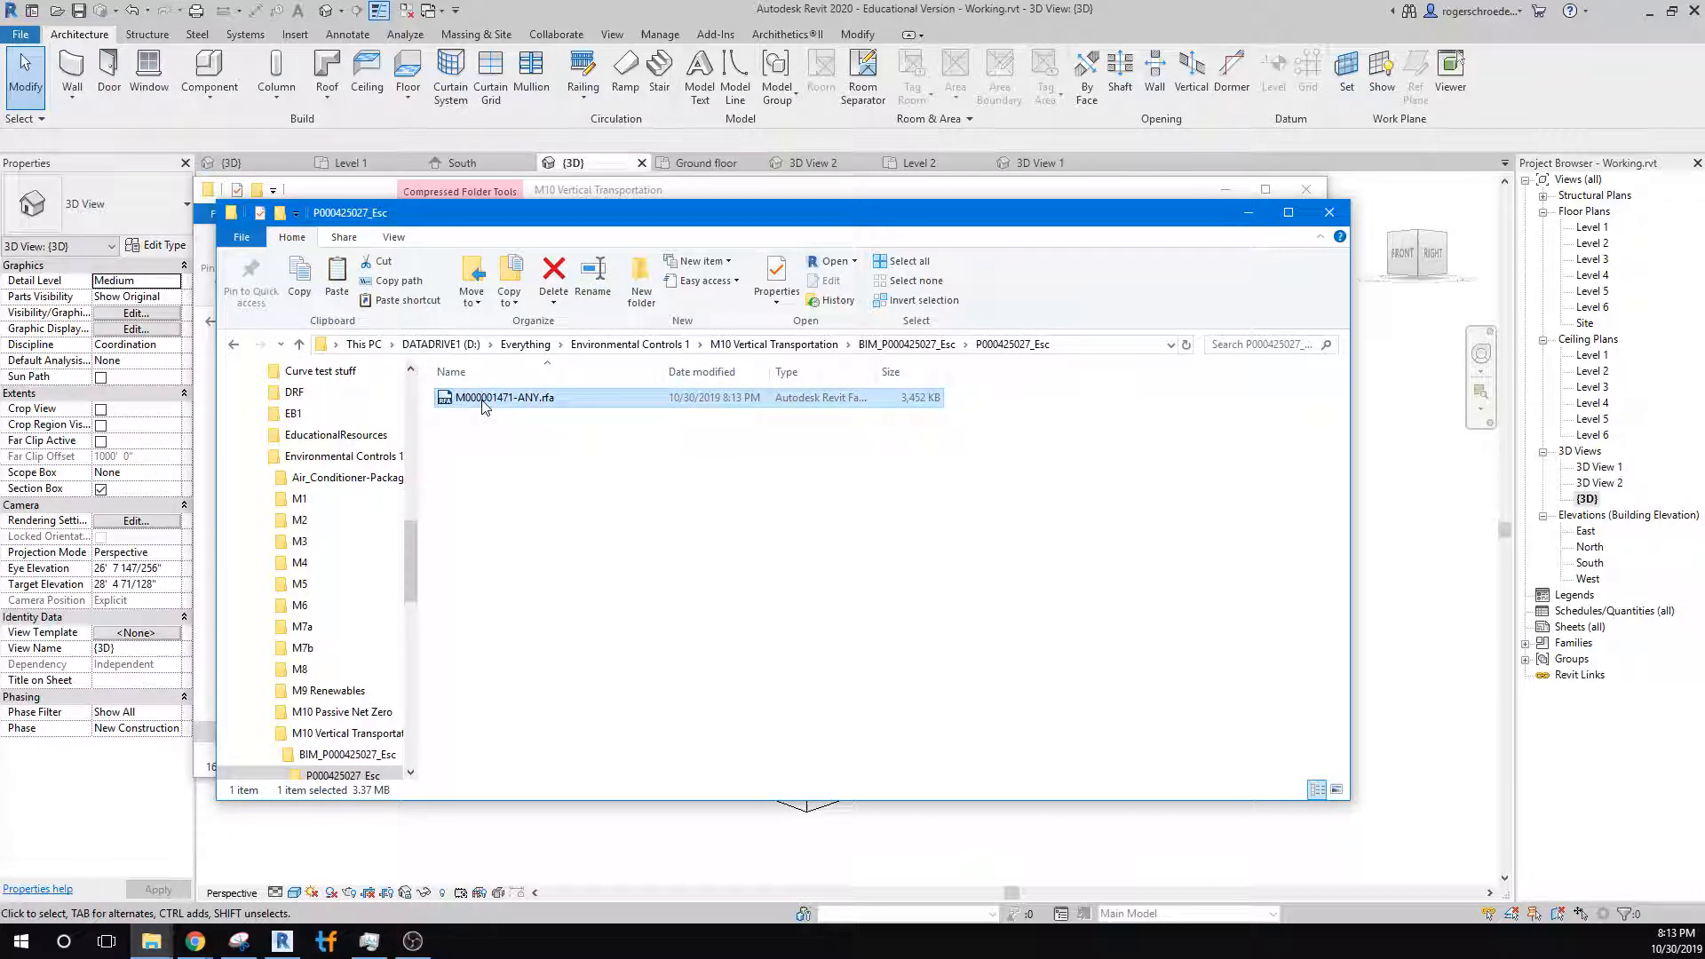
left_click(483, 403)
left_click(467, 461)
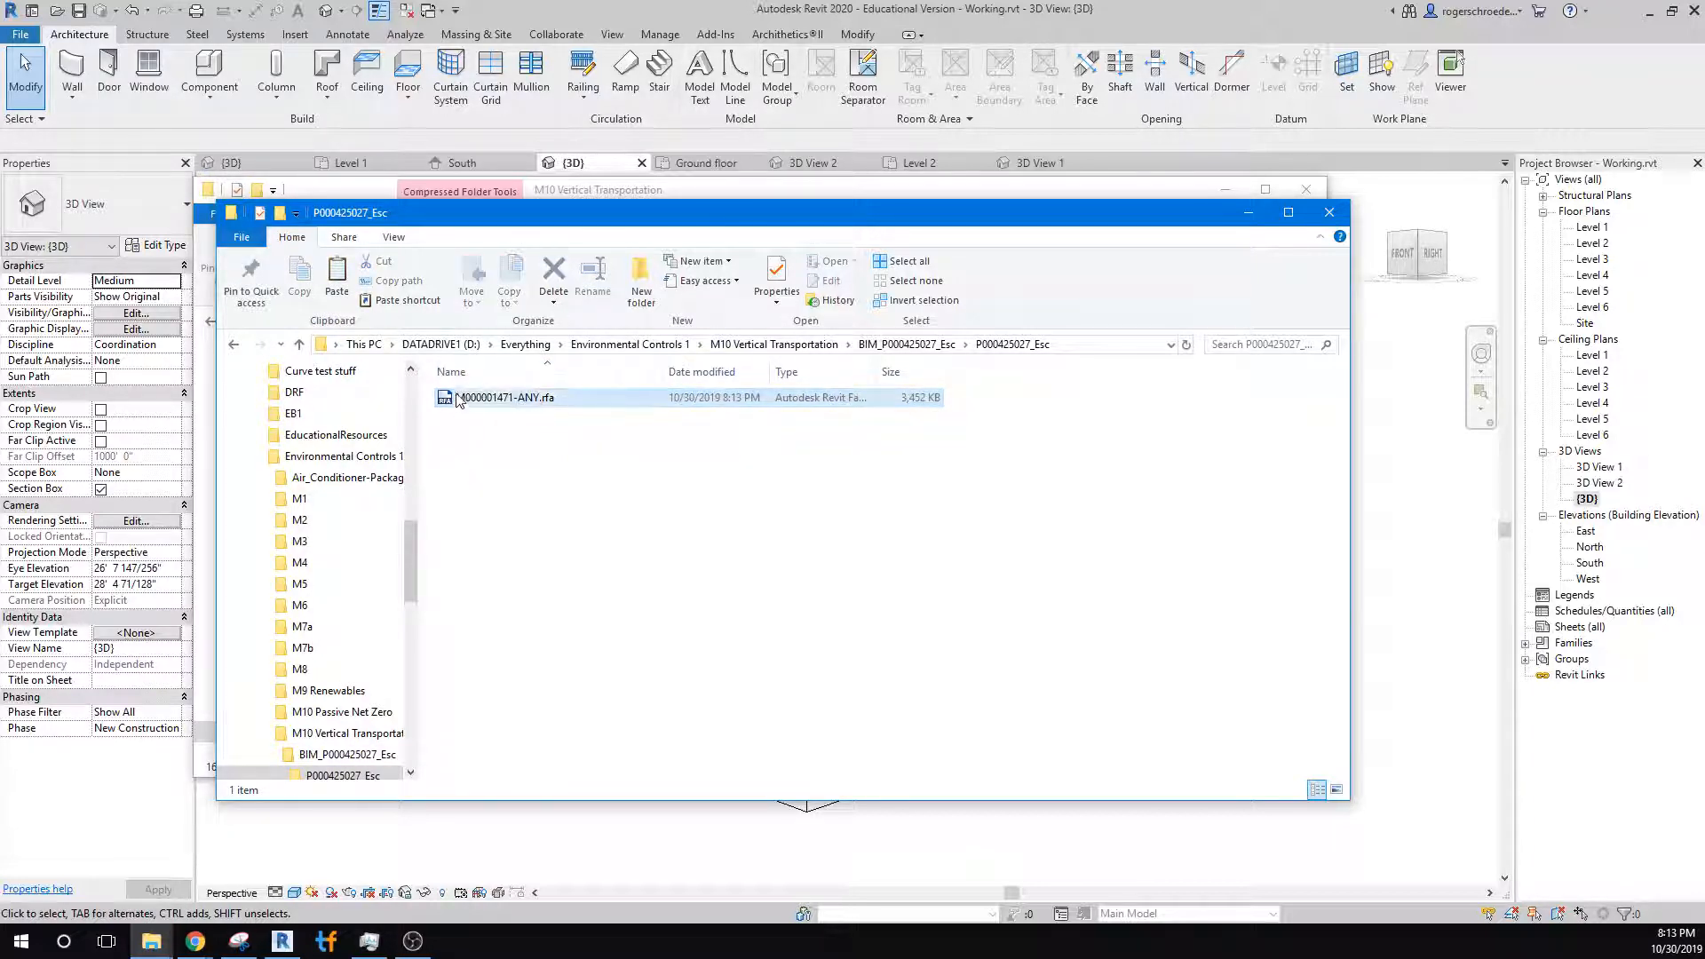
double_click(456, 399)
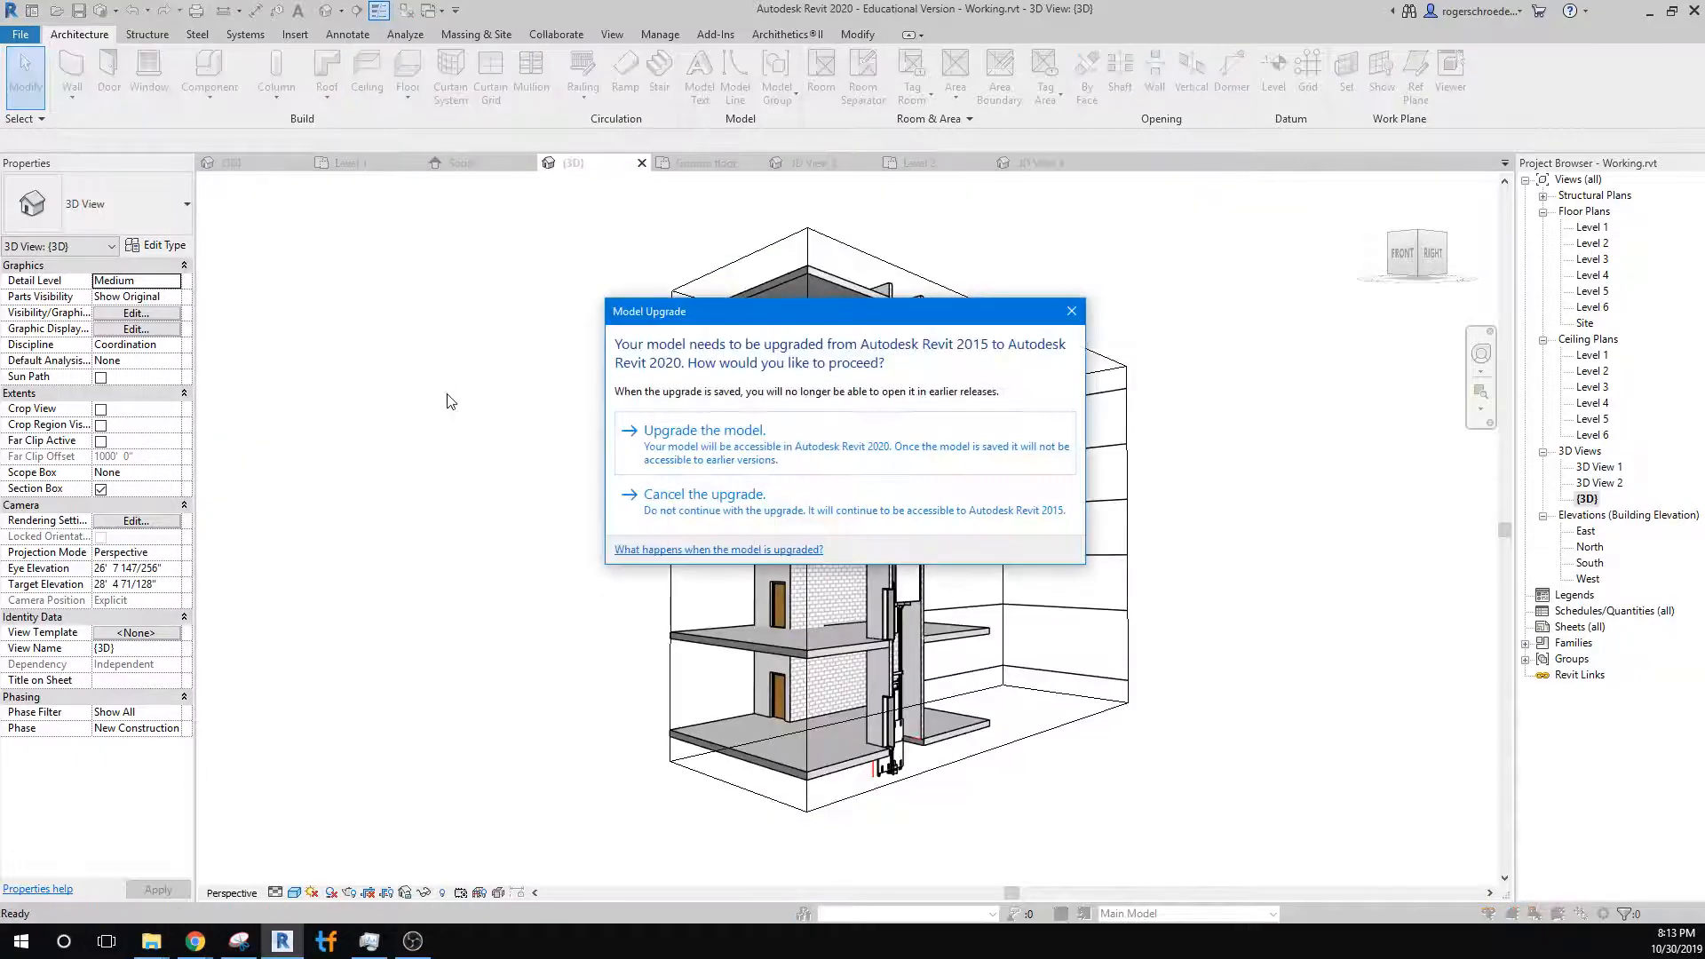
left_click(680, 445)
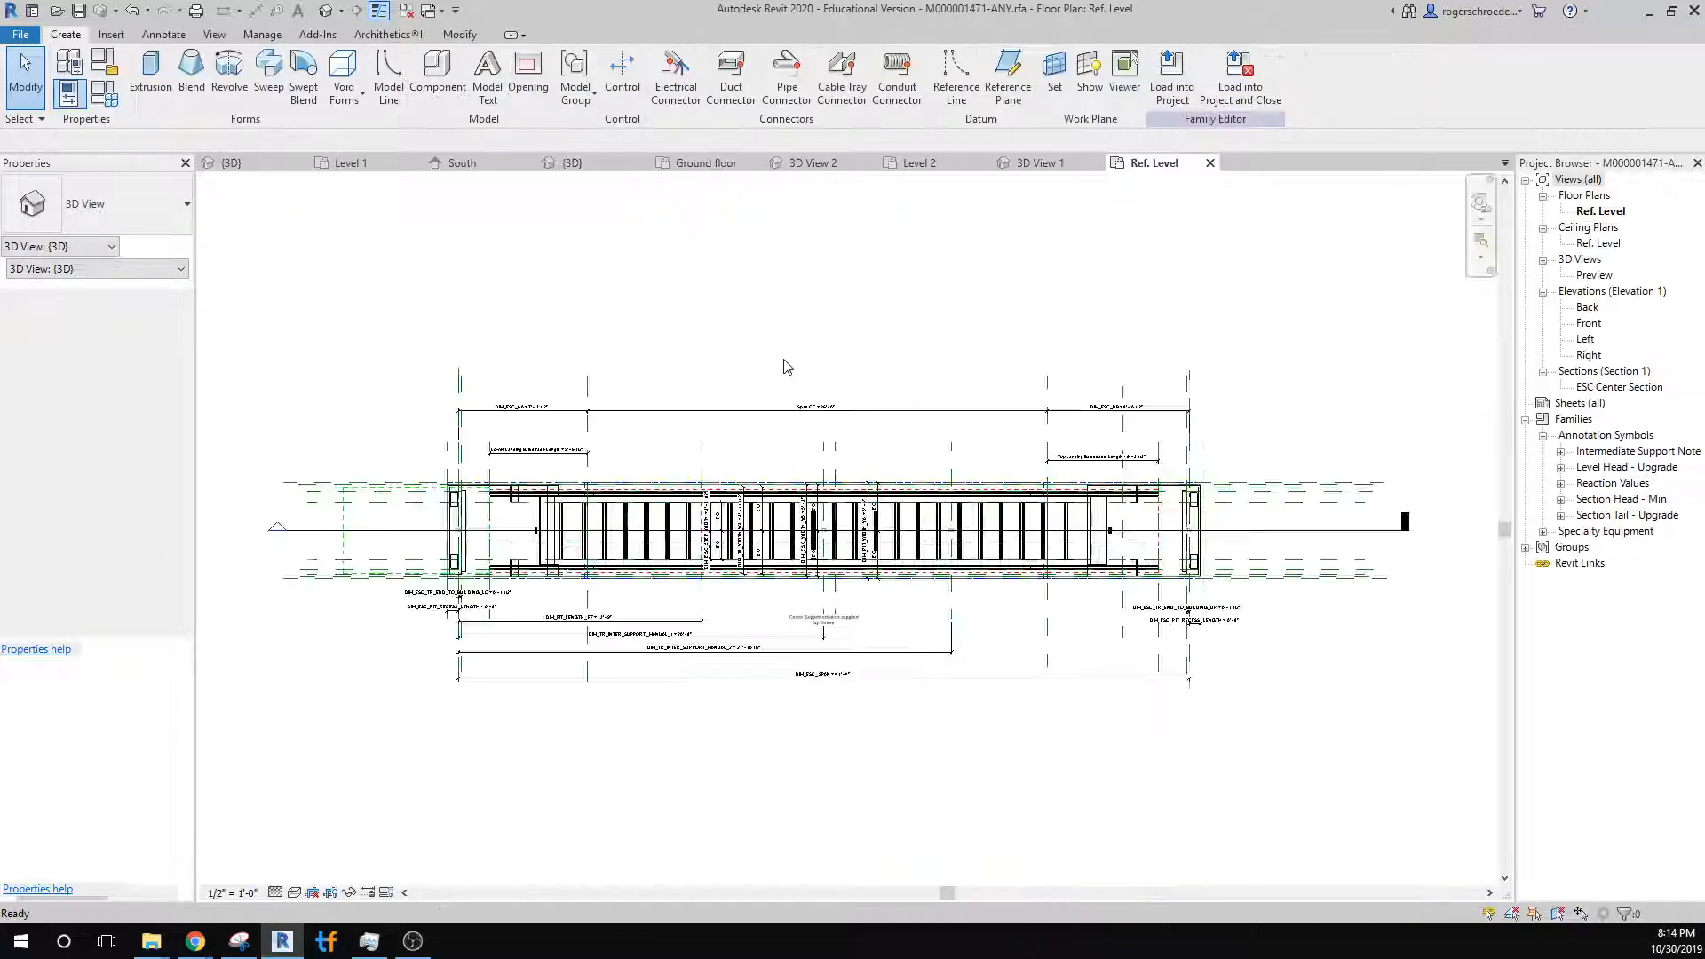
Open the escalator family's 3D Preview view, load the family into Working.rvt and save that project.
double_click(1585, 275)
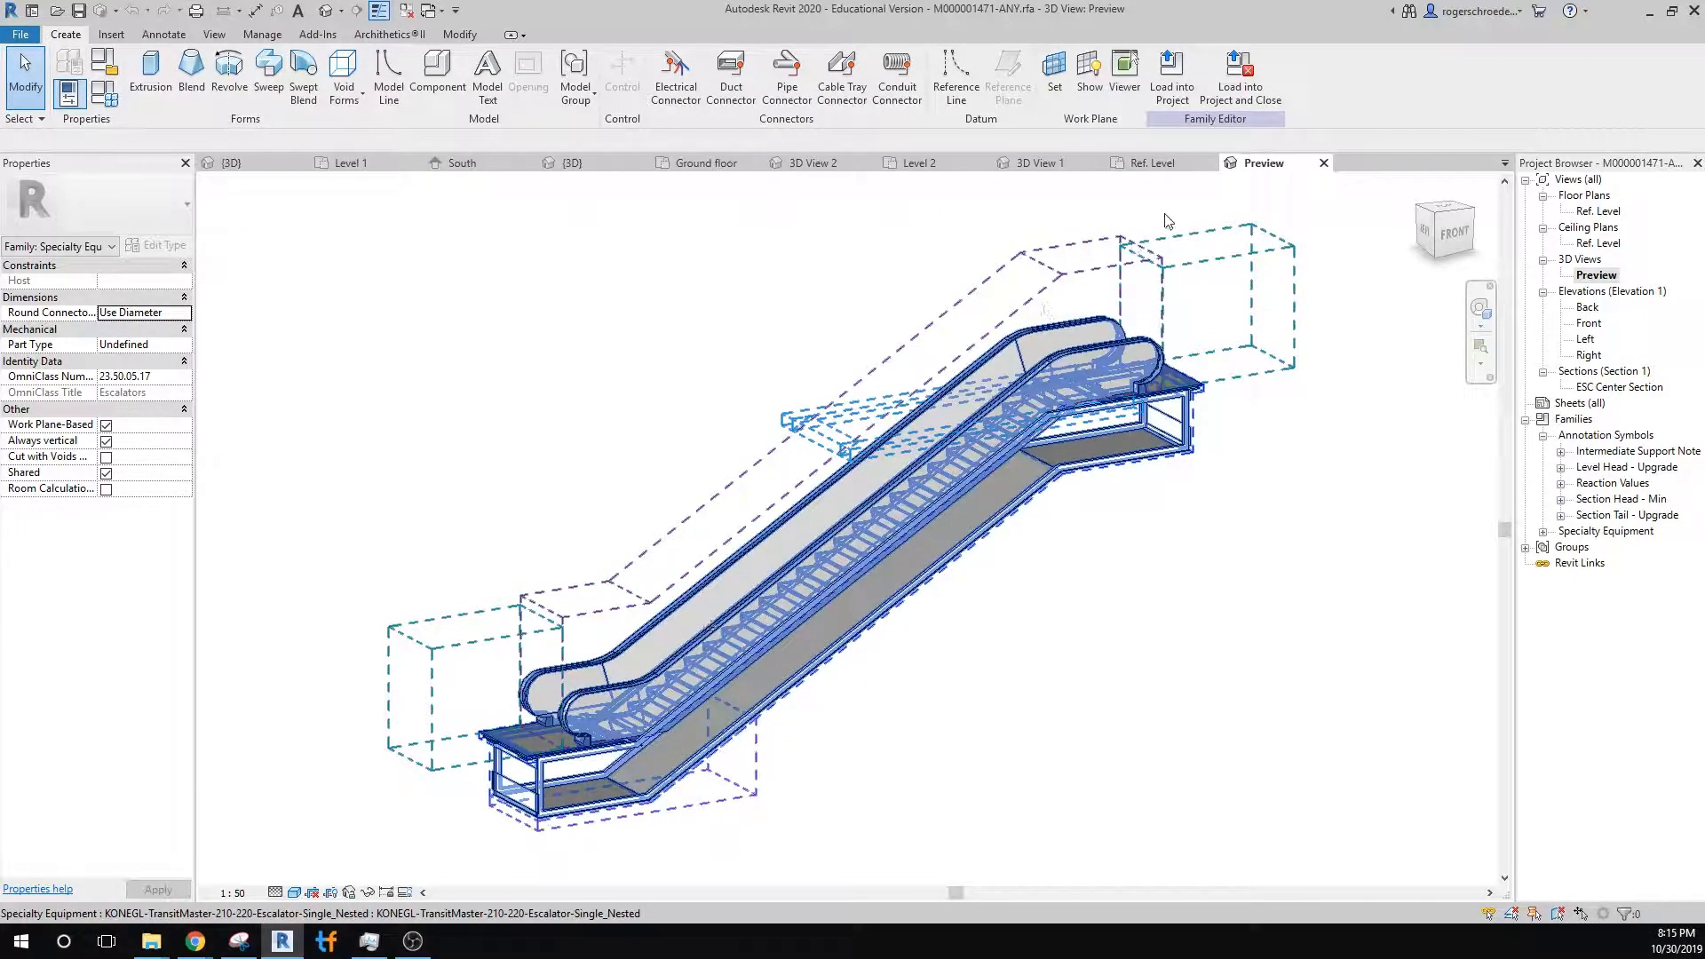
left_click(1172, 100)
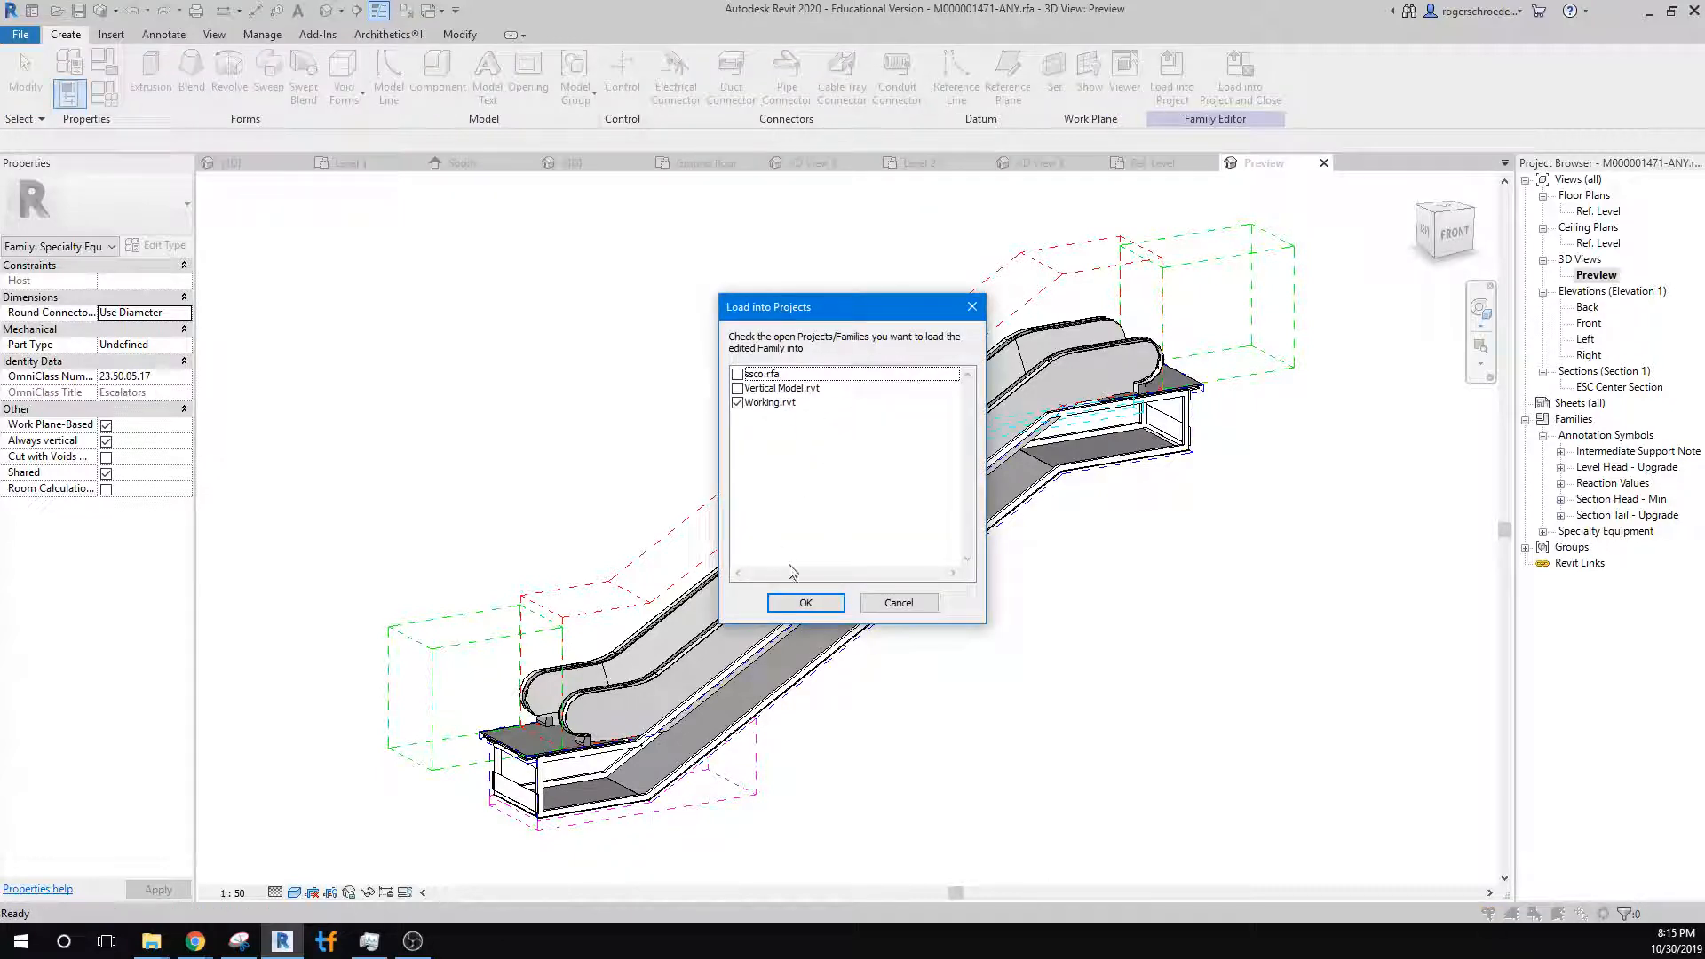
left_click(806, 601)
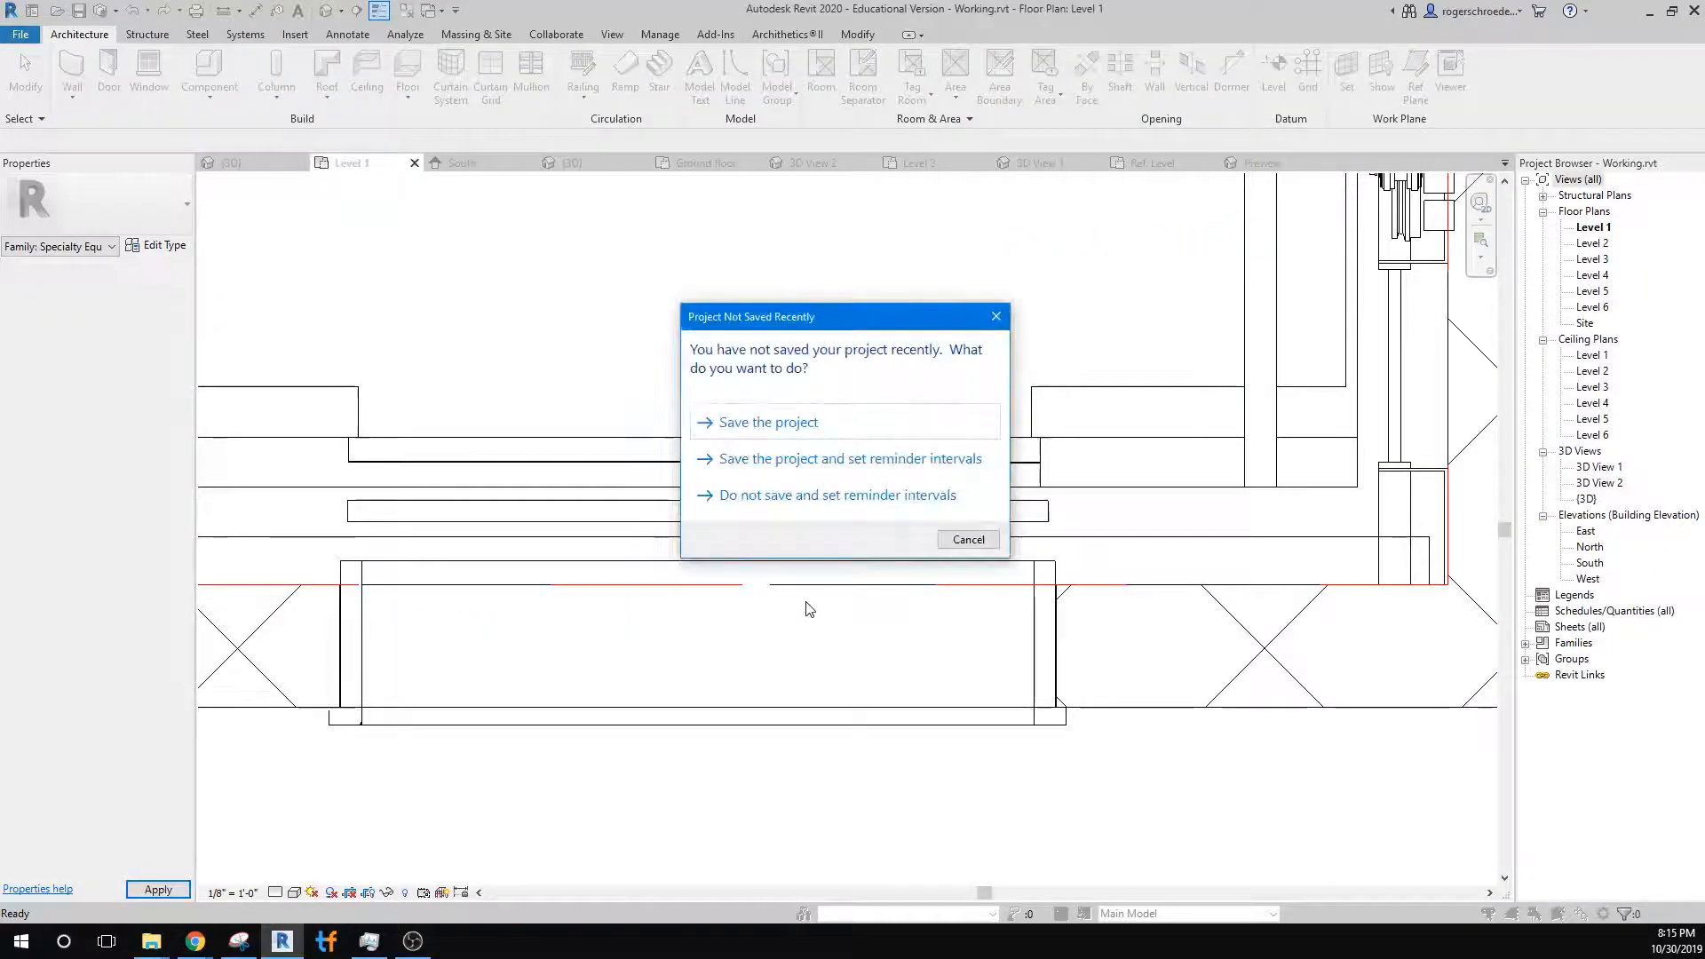
left_click(761, 422)
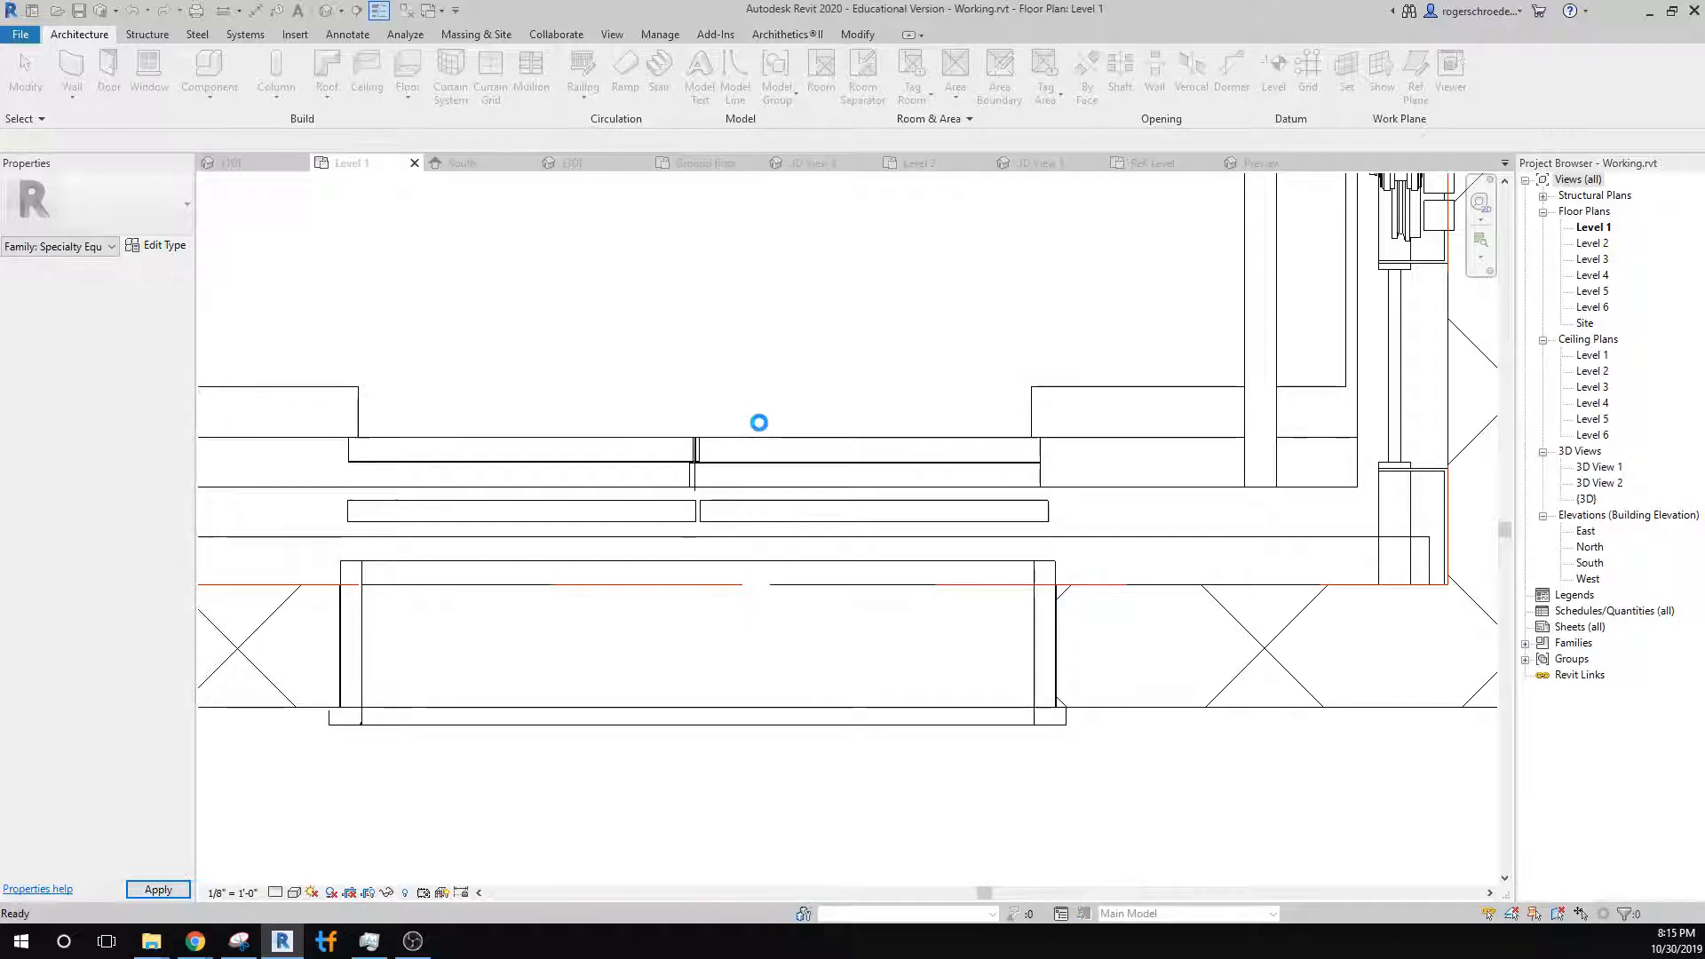
Place the M000001471-ANY escalator on the Level 1 floor, centred about 15 feet in front of the elevator shaft, its lower end near the stair wall line.
scroll(759, 425, "down", 2)
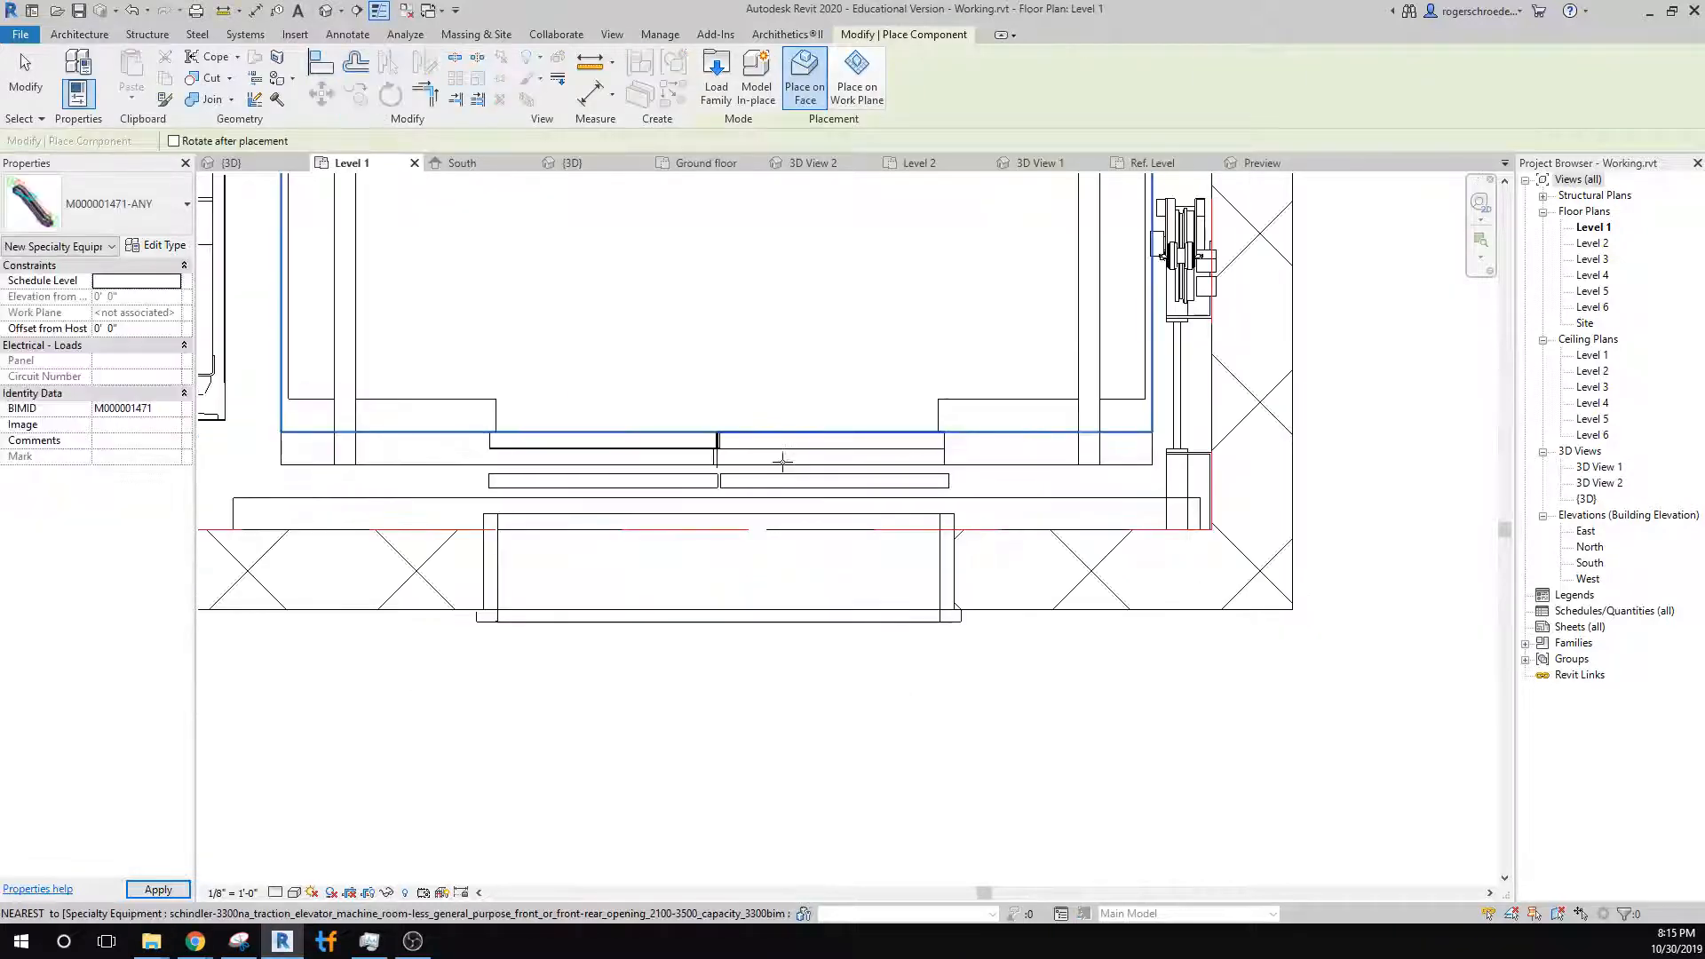
scroll(782, 460, "down", 5)
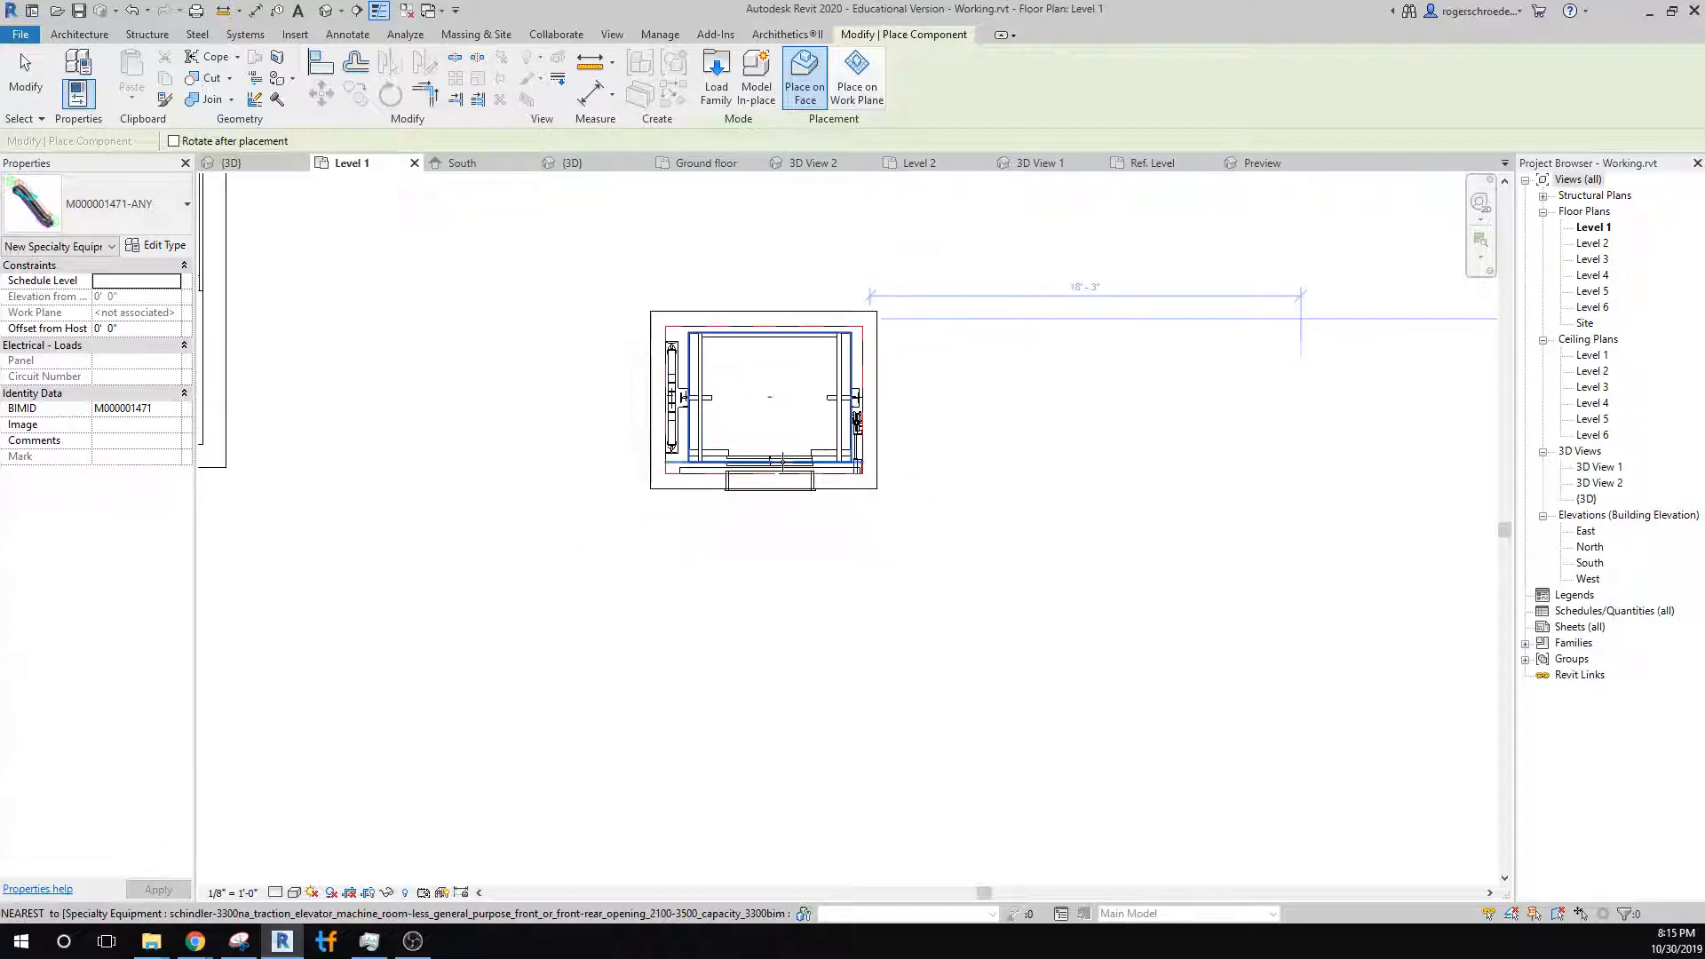
scroll(769, 397, "down", 3)
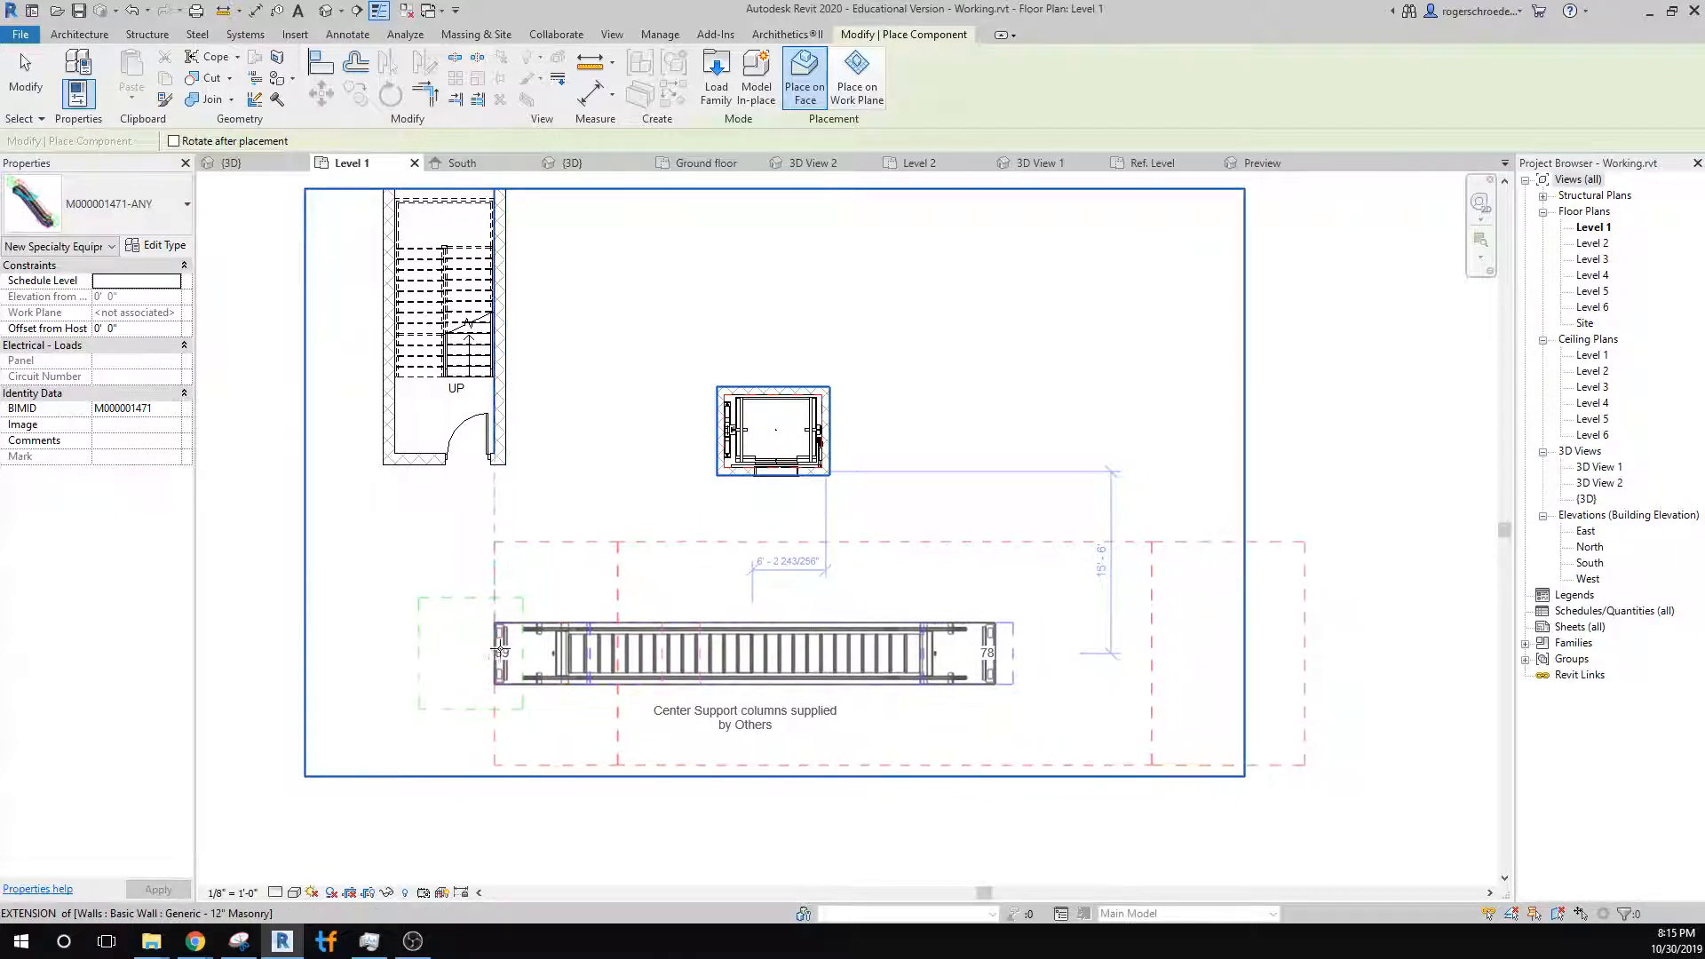
left_click(508, 647)
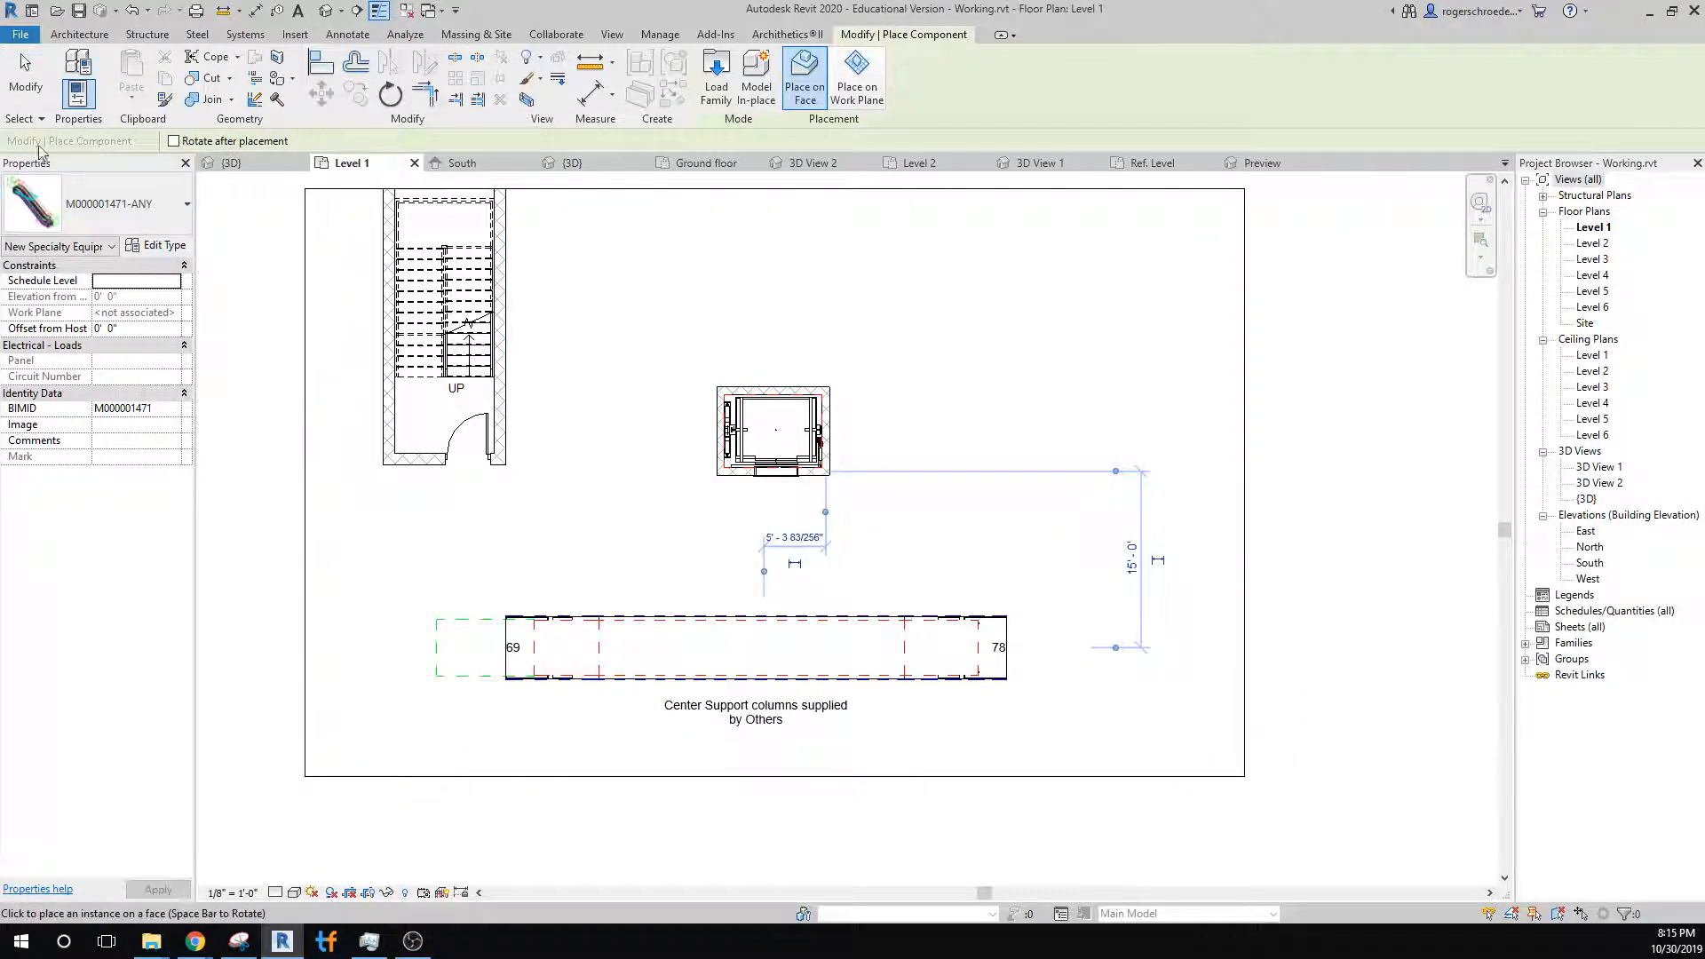
left_click(29, 82)
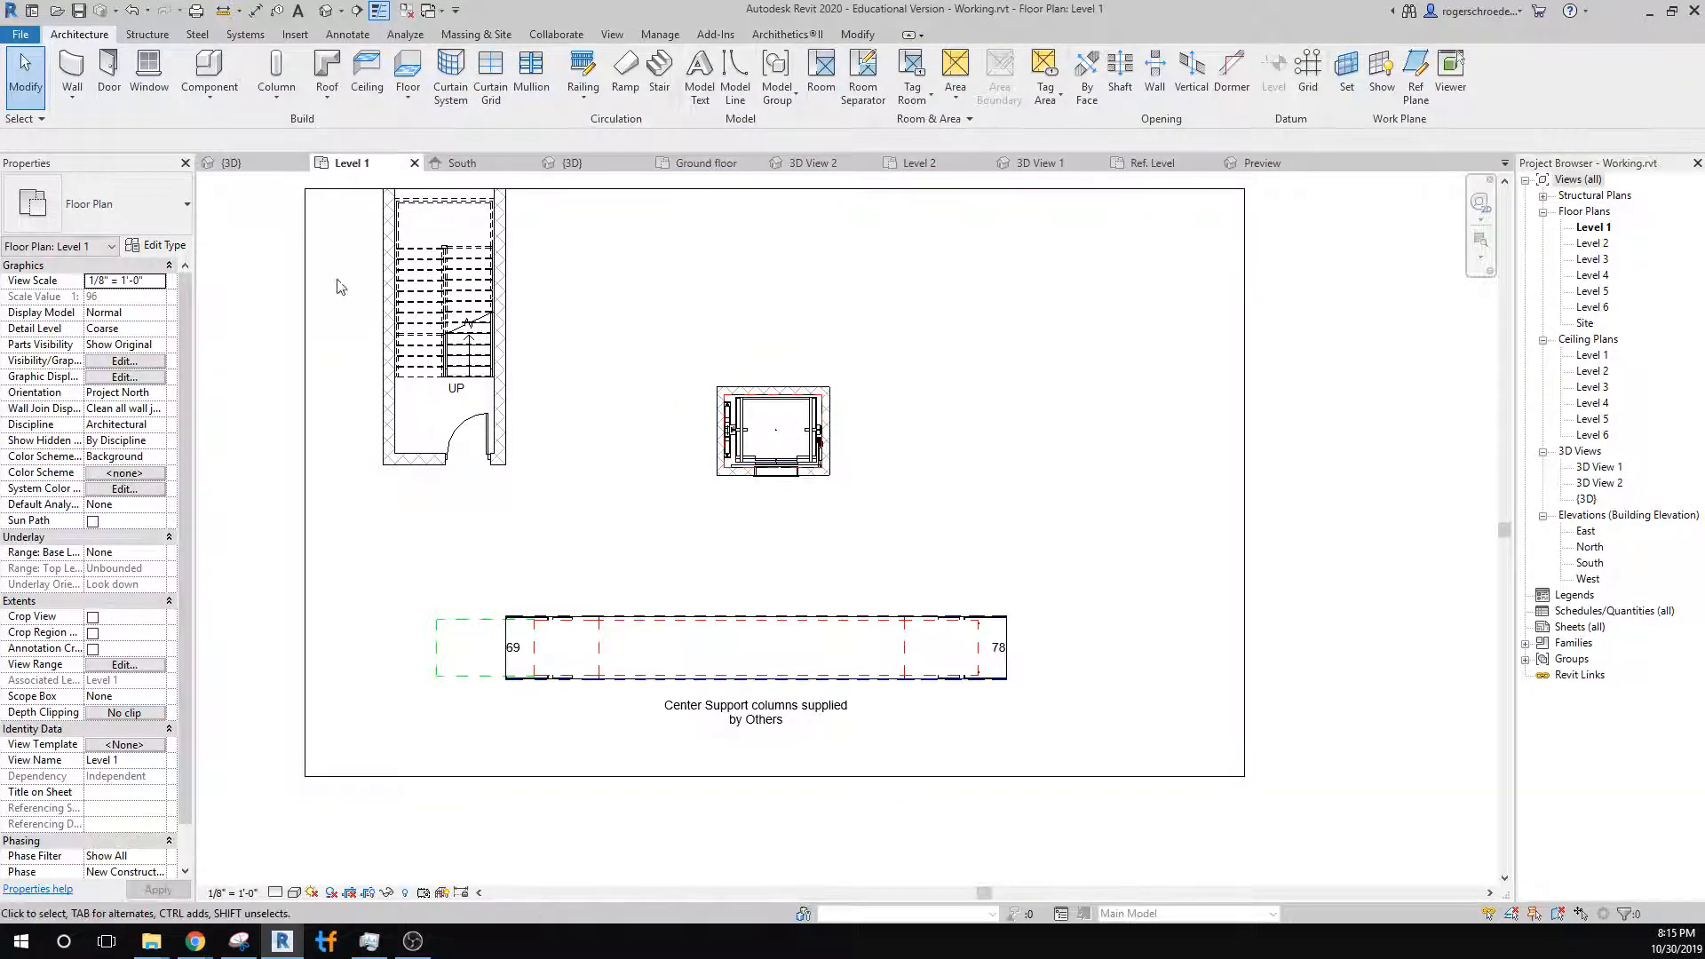
Open the {3D} view and stretch the section box's front and right faces outward until the whole escalator is enclosed.
left_click(576, 165)
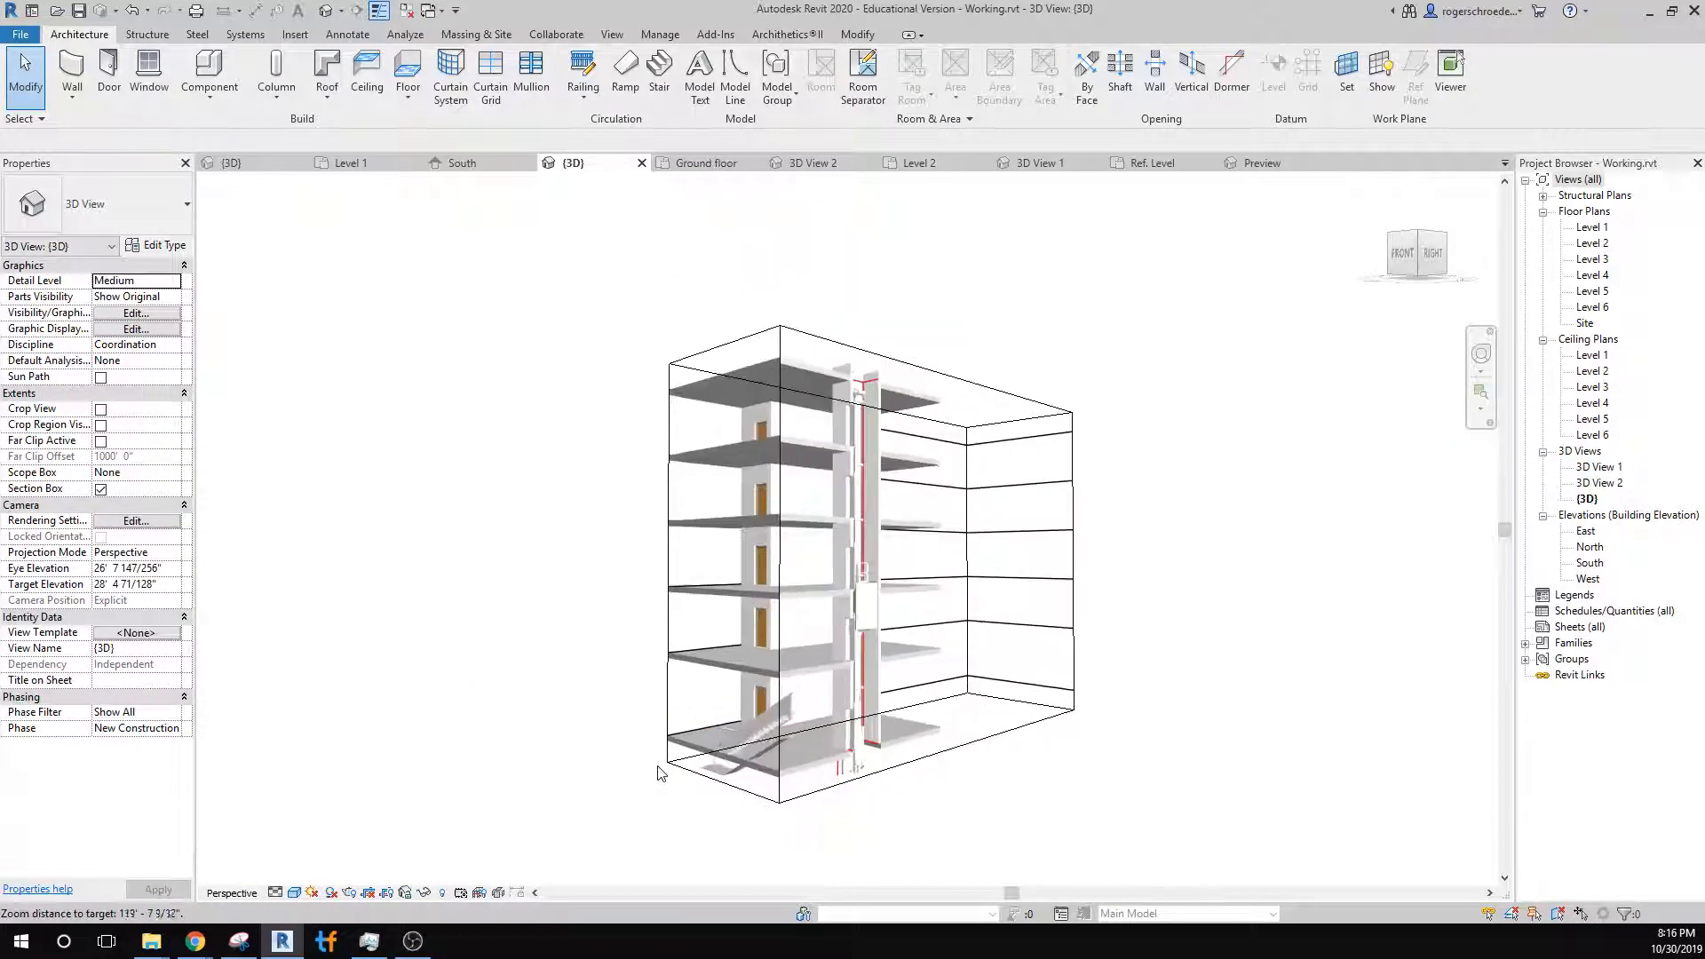
scroll(624, 817, "up", 3)
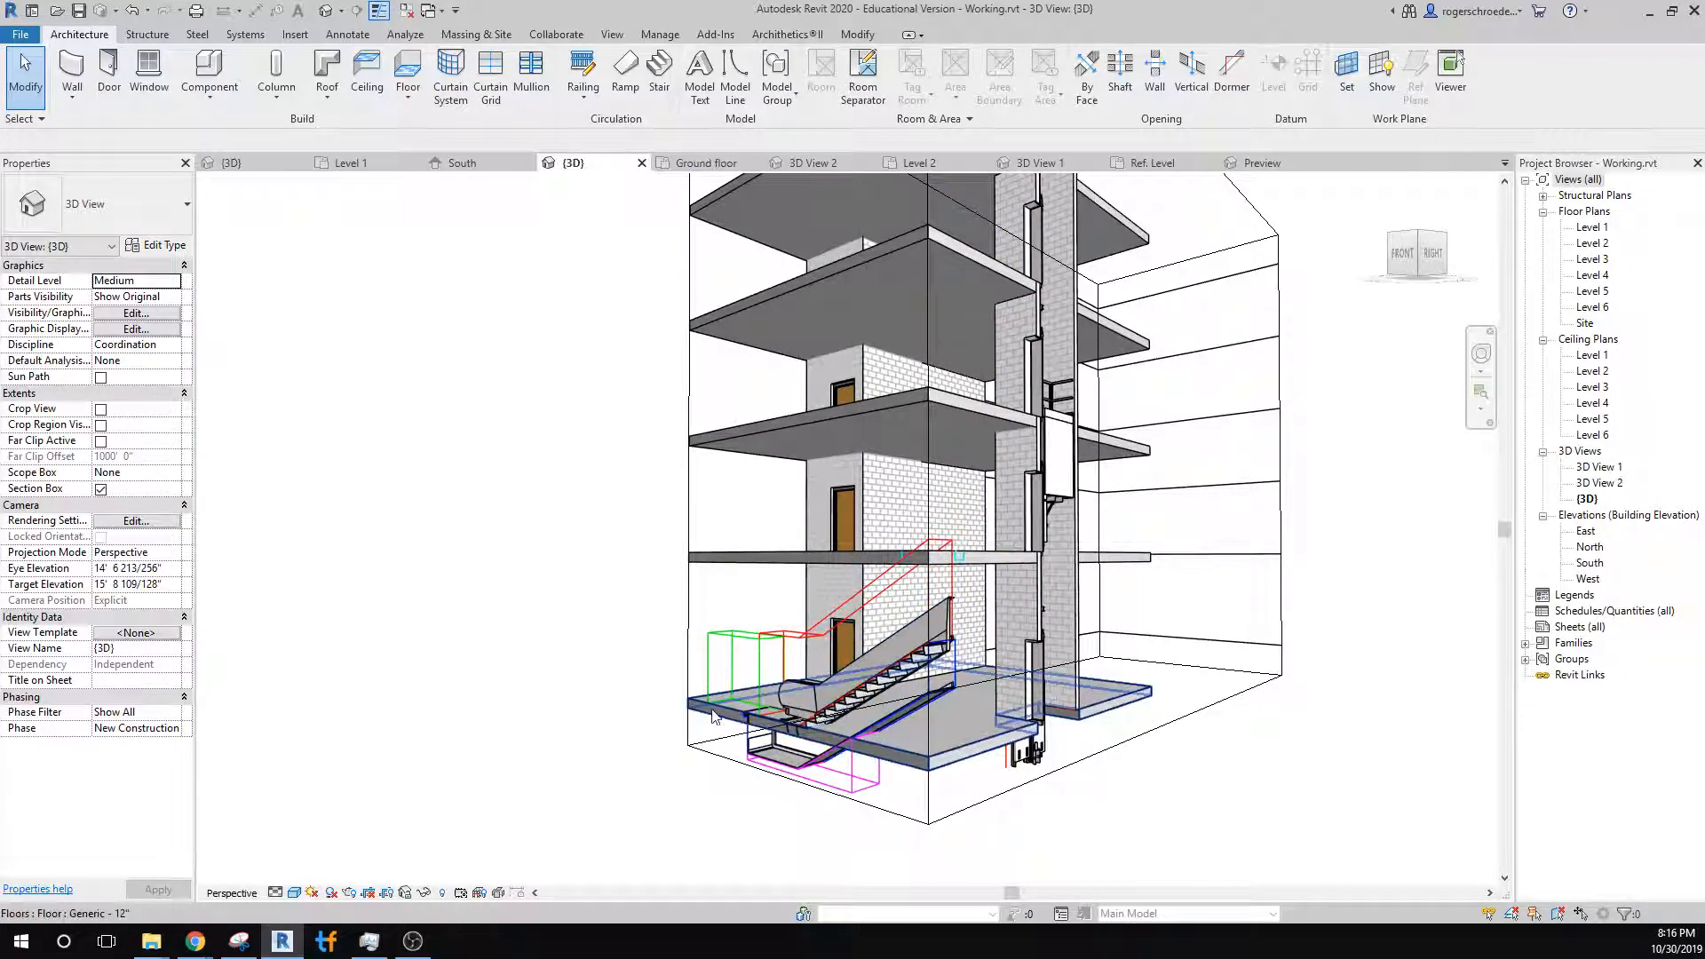
left_click(696, 754)
left_click_drag(787, 364, 641, 418)
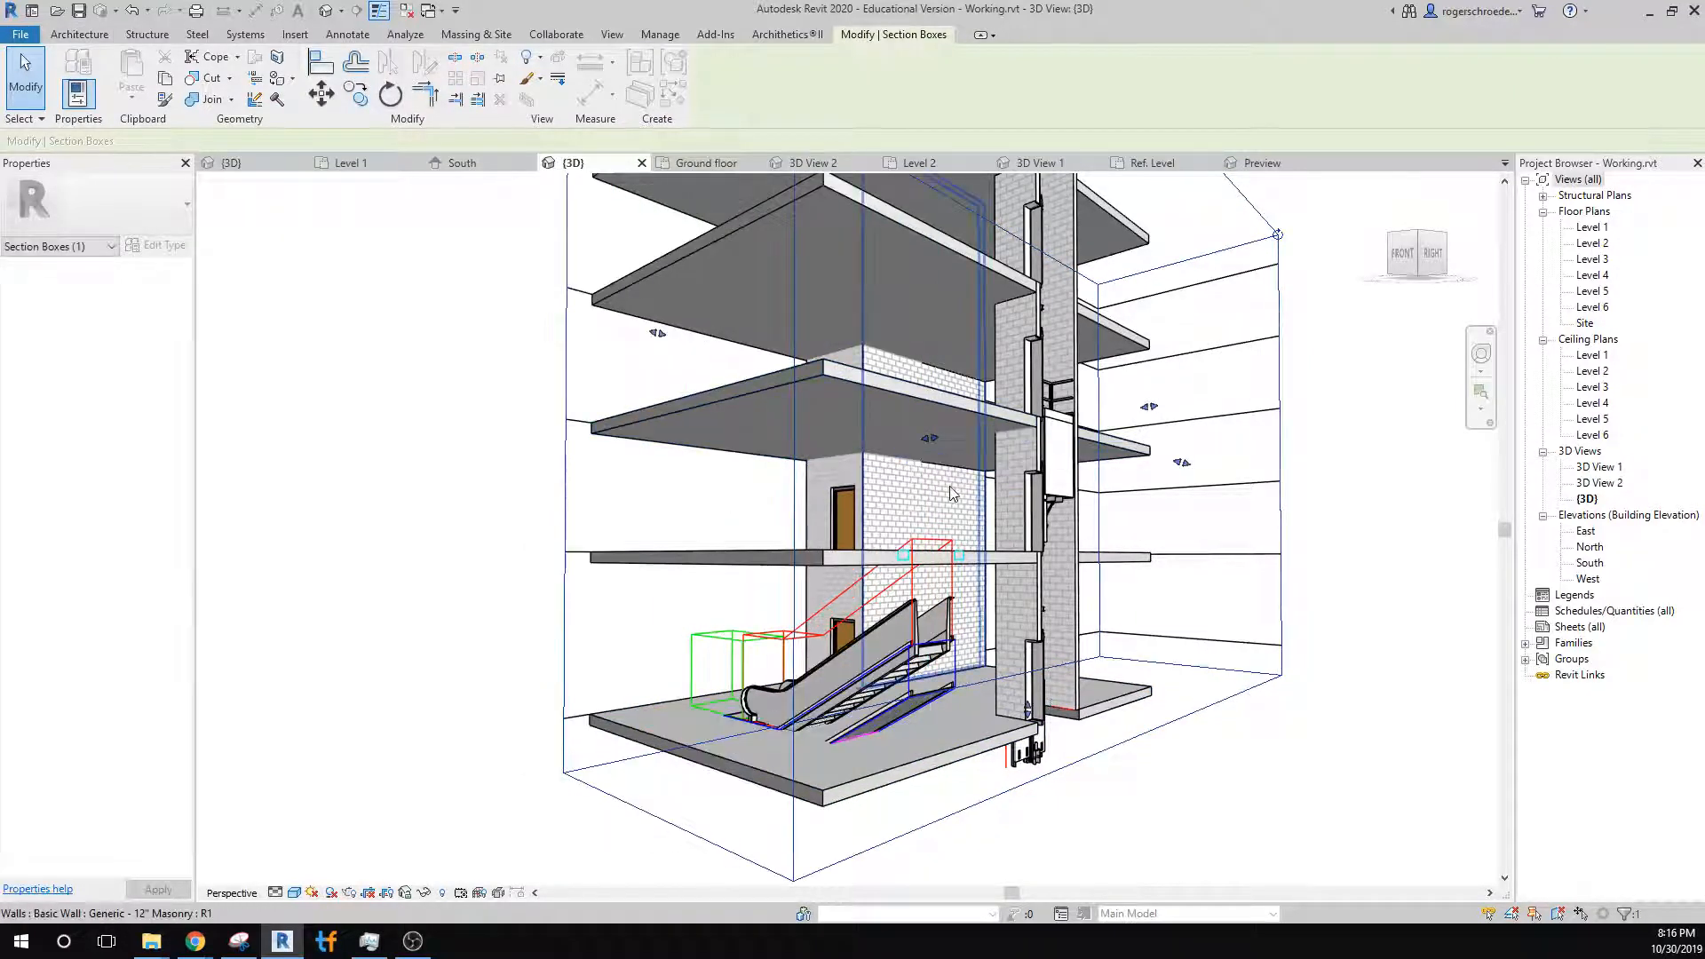
scroll(1070, 429, "down", 3)
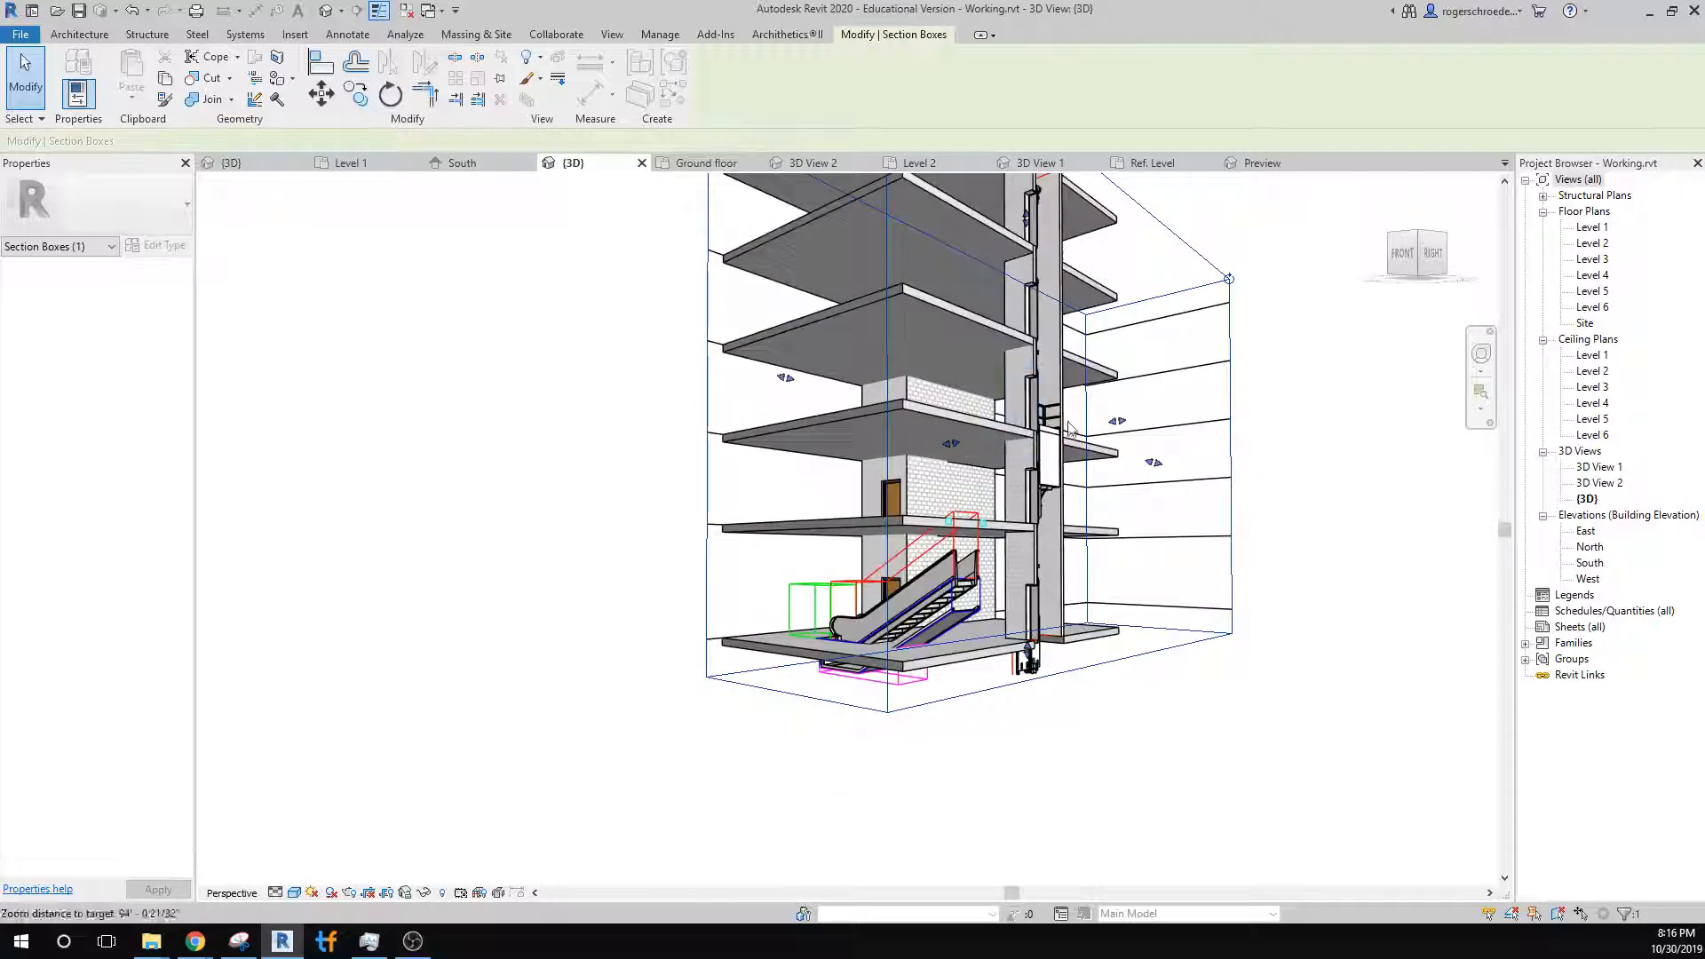
left_click_drag(1117, 423, 1342, 422)
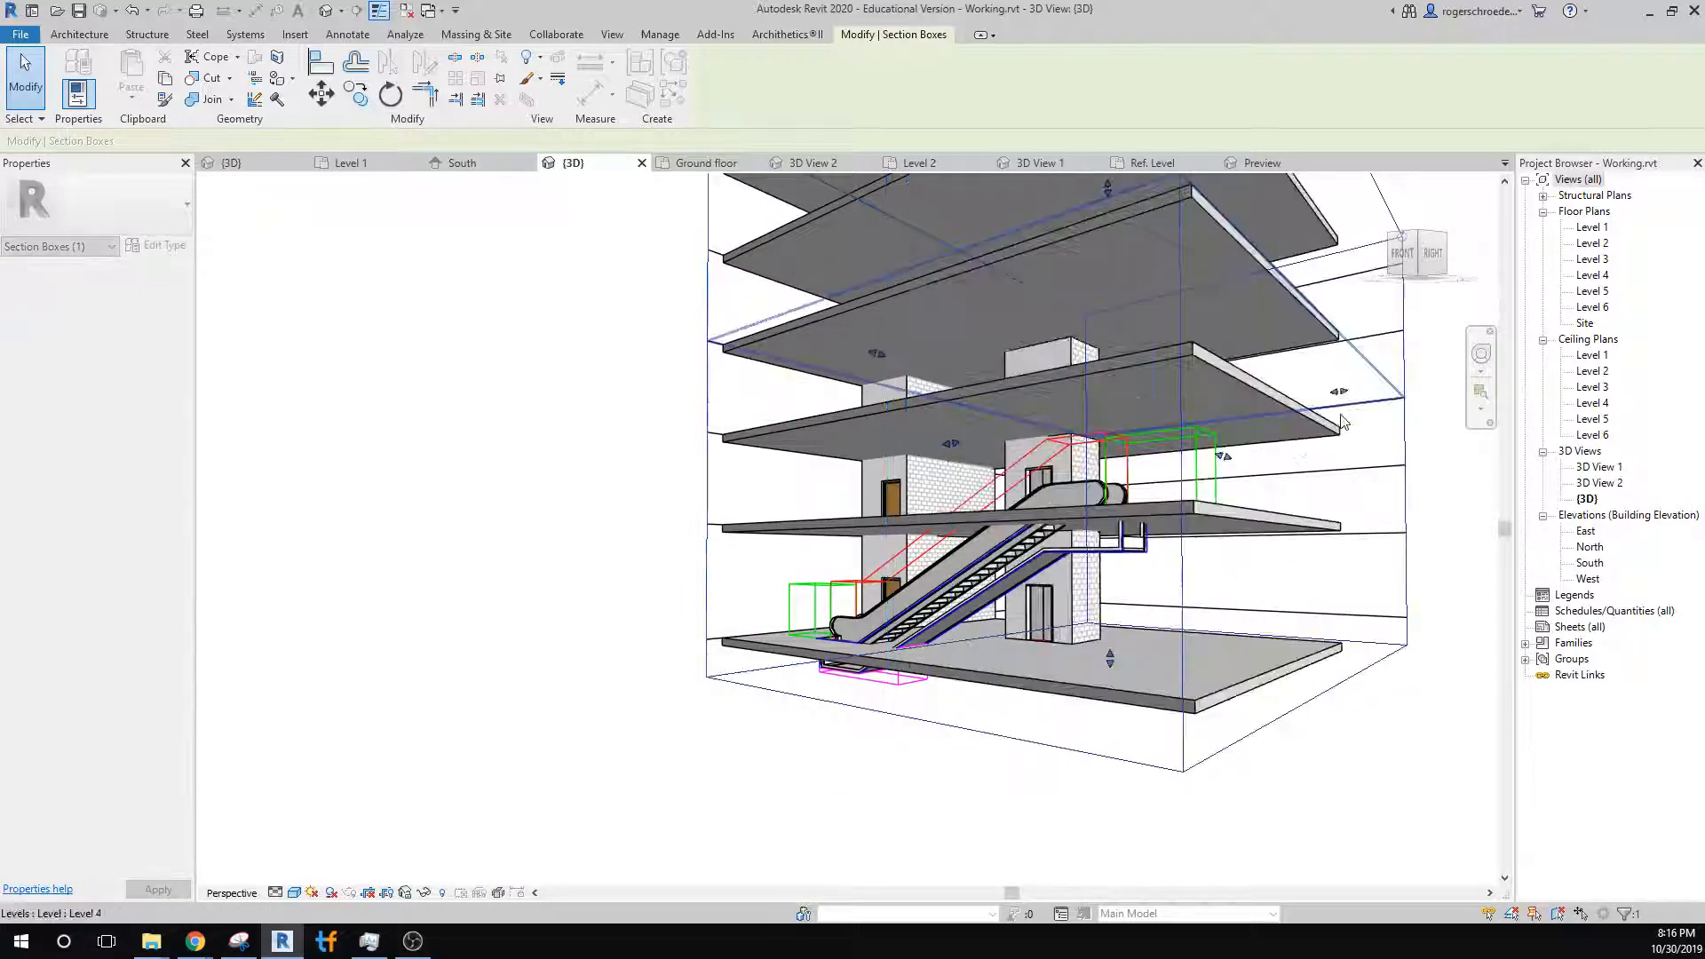
scroll(1025, 611, "up", 5)
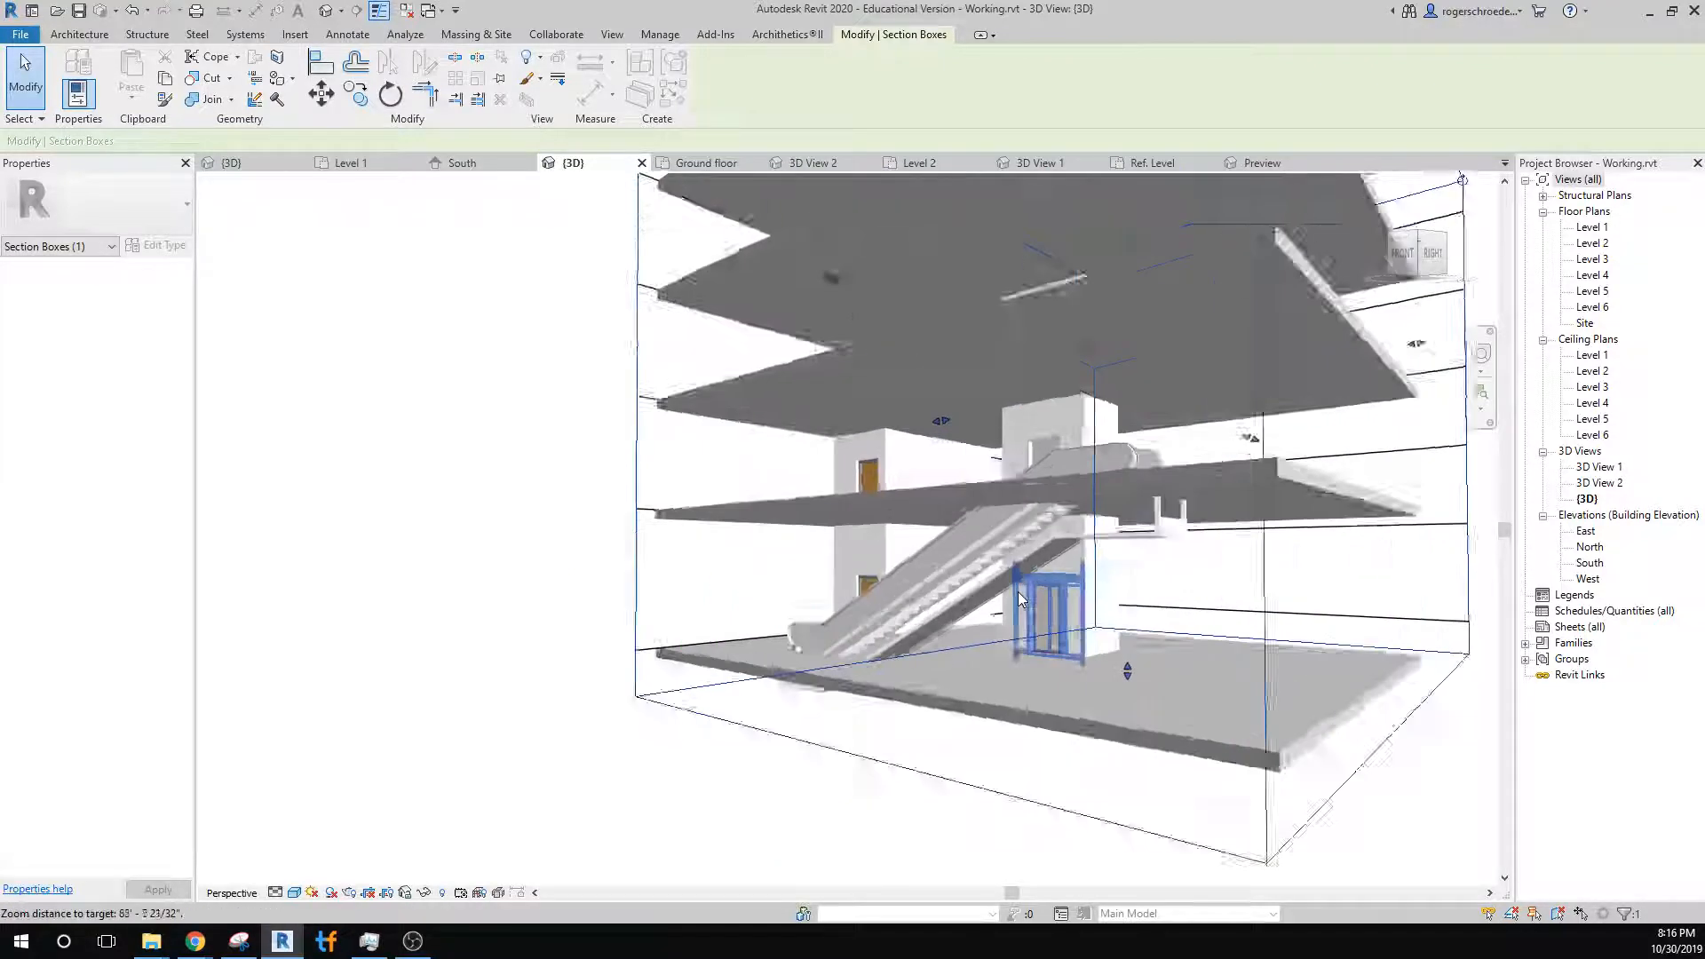
middle_click_drag(1013, 612, 1057, 546)
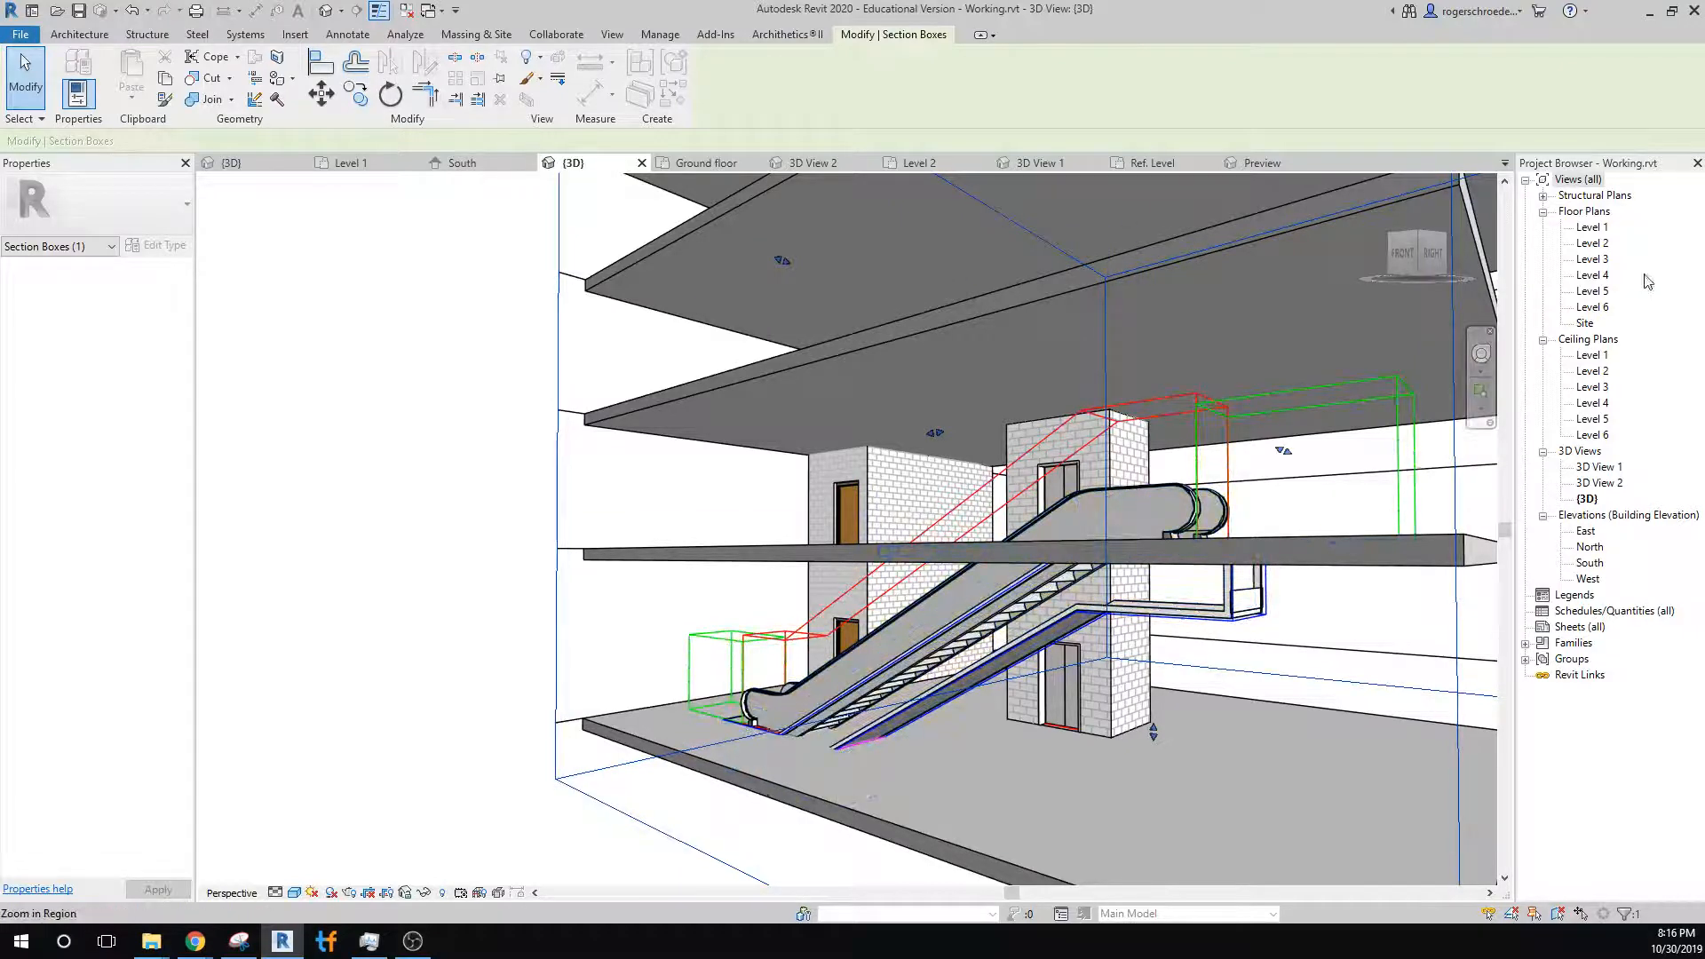
Open the Level 2 floor plan, edit the floor's boundary and shorten its front edge to end at the escalator's lower end.
double_click(1593, 245)
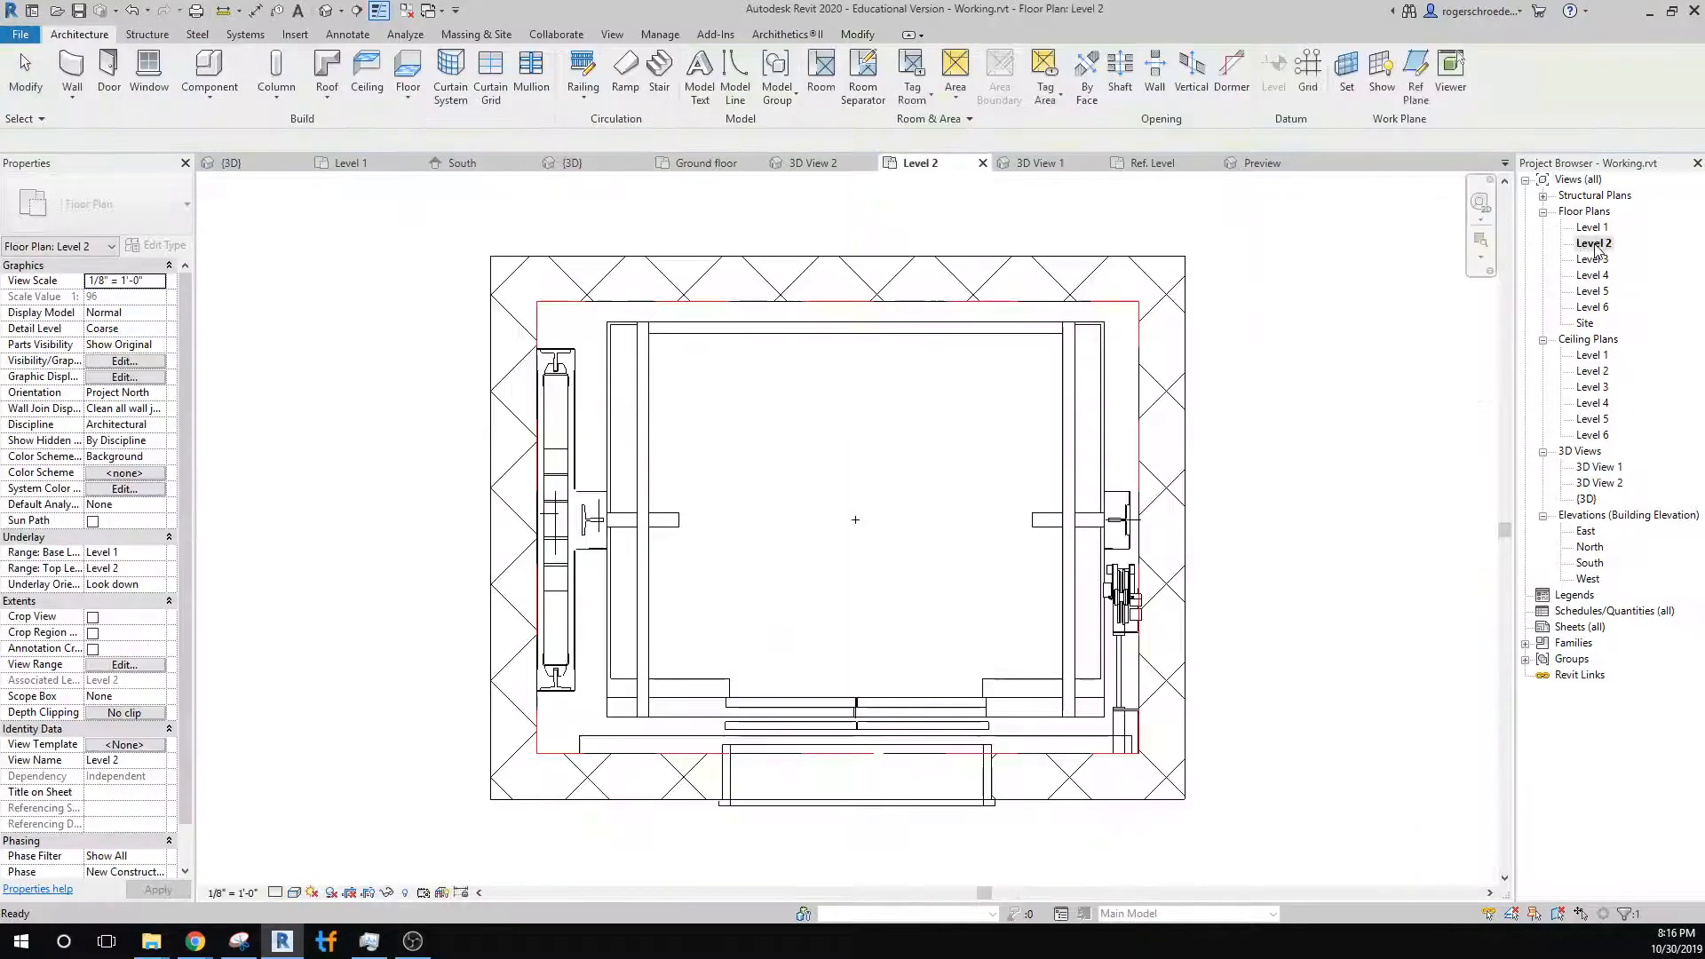
scroll(1239, 543, "down", 5)
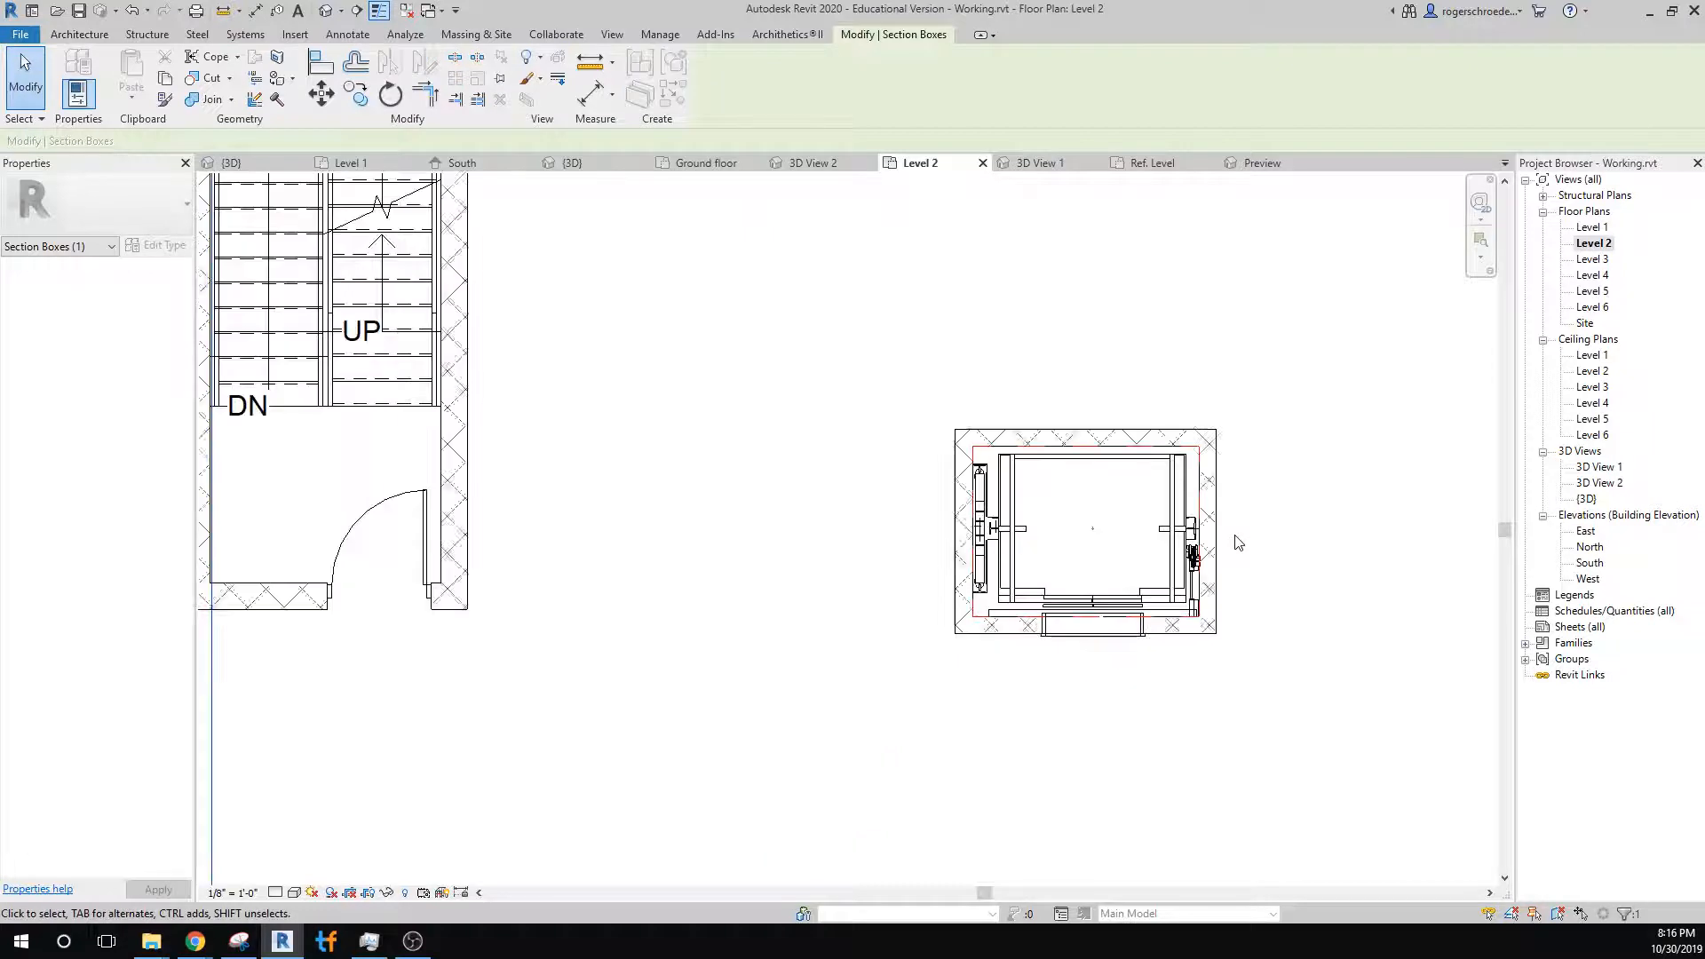
scroll(1239, 542, "down", 2)
middle_click_drag(460, 783, 345, 746)
left_click(401, 780)
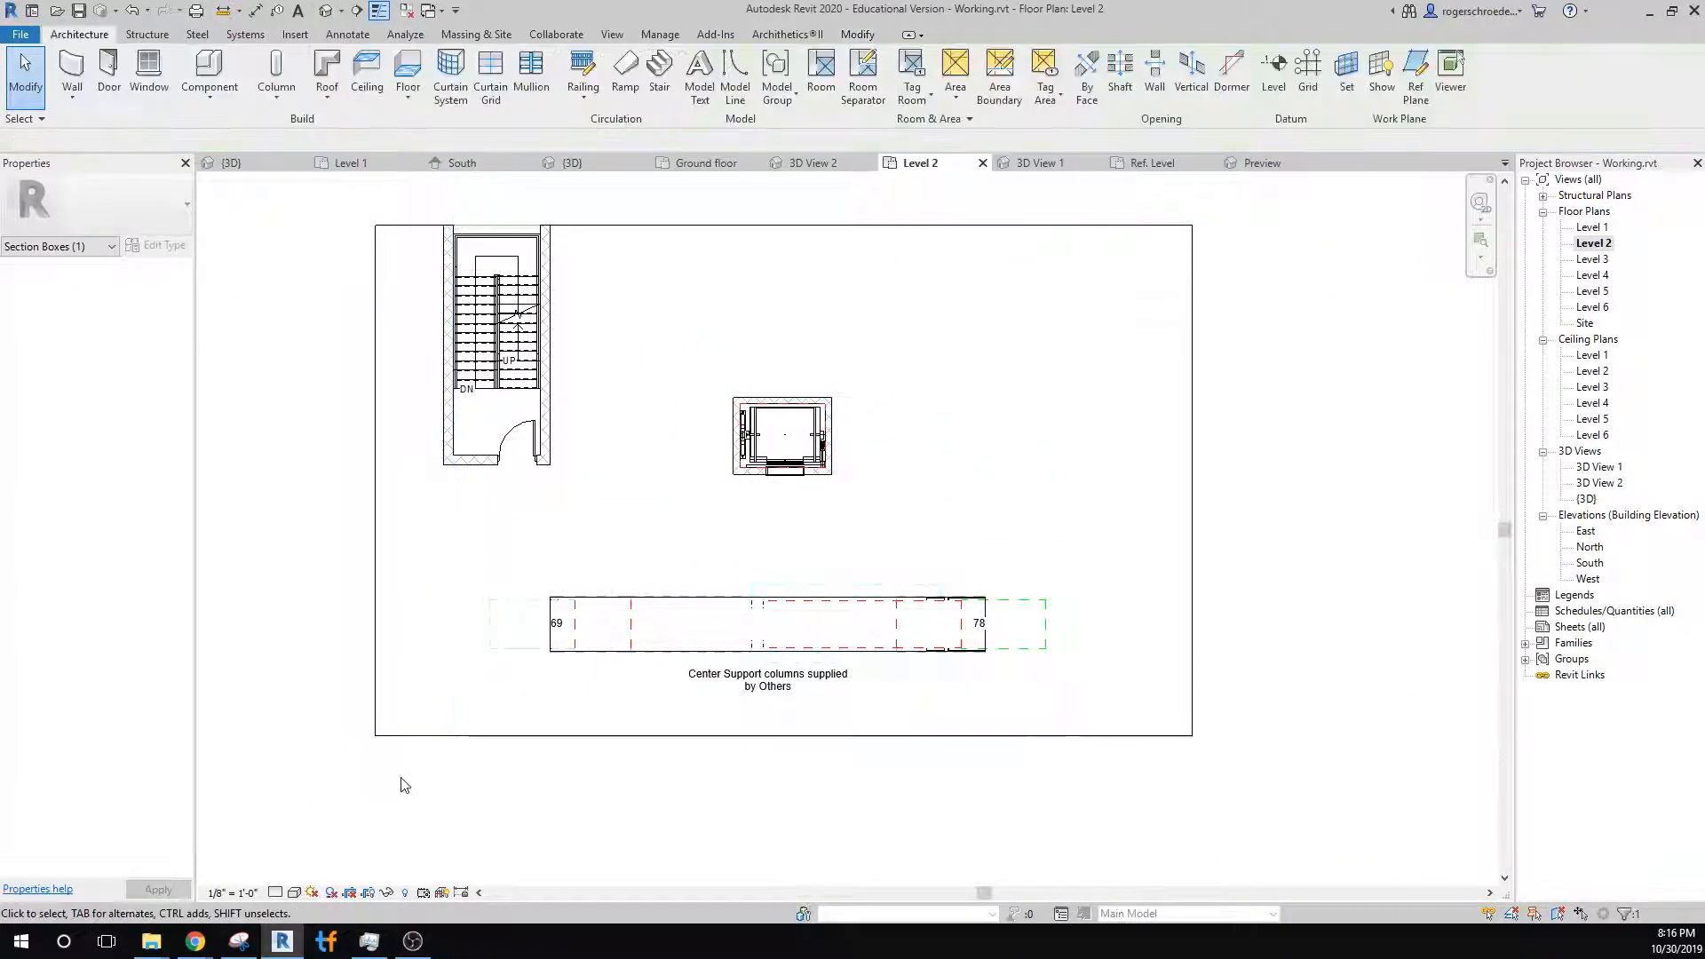
double_click(402, 748)
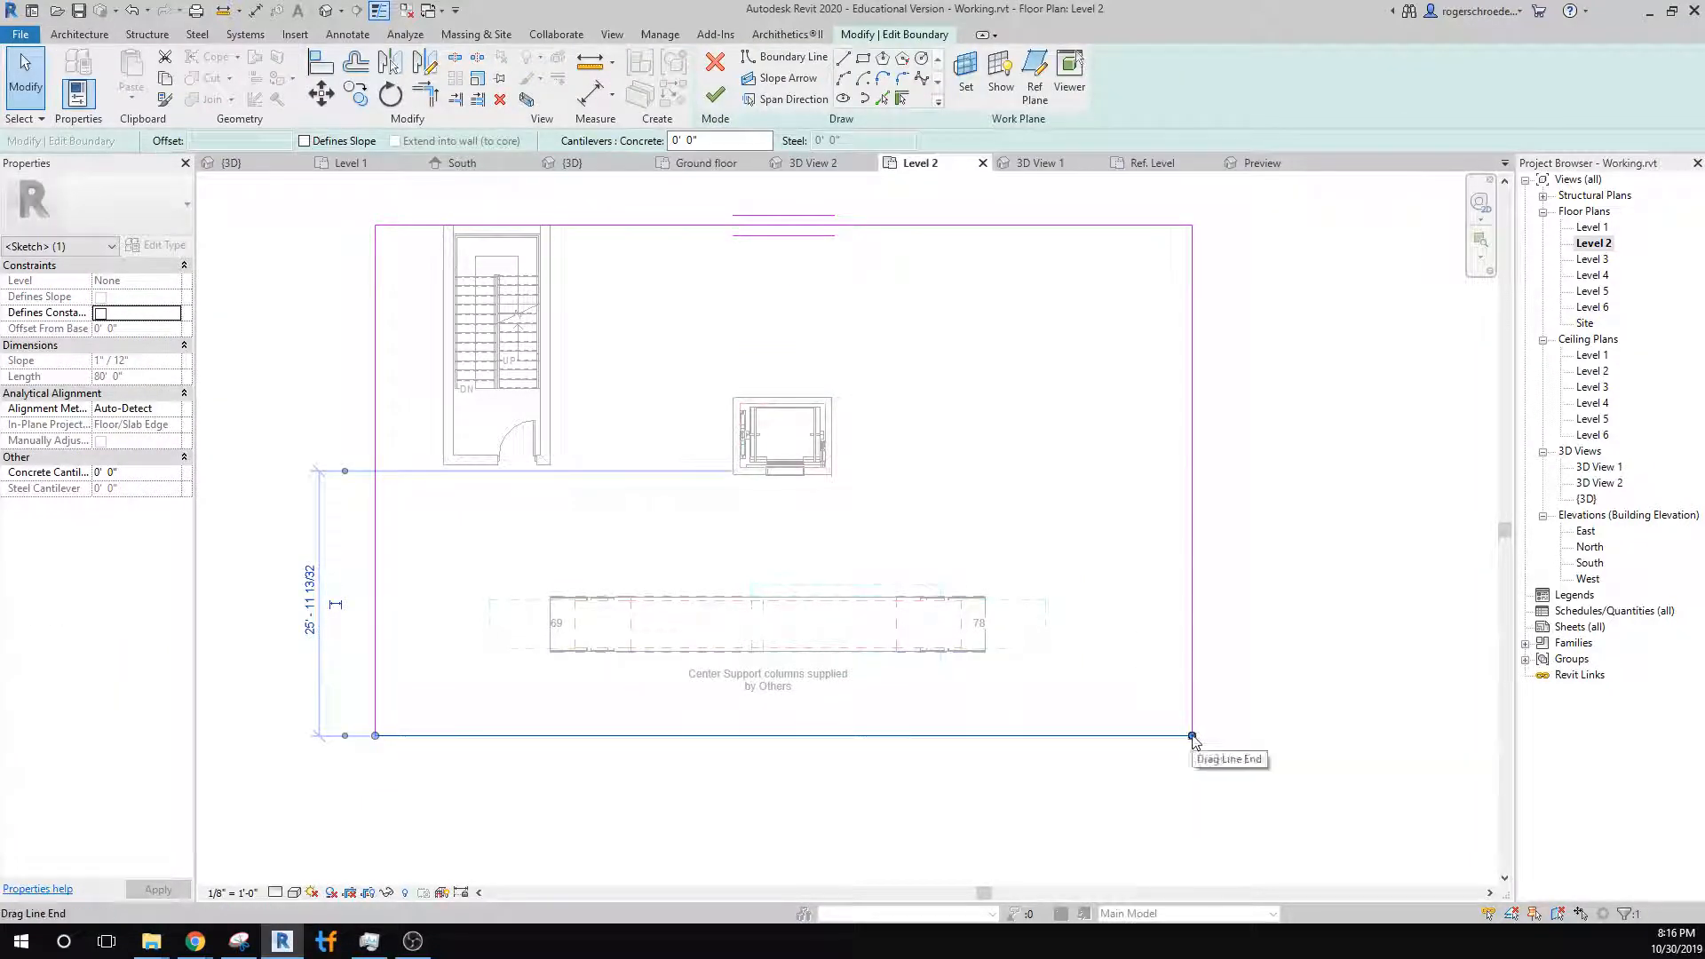
mouse_move(1191, 740)
left_mouse_down()
mouse_move(652, 774)
mouse_move(550, 736)
left_mouse_up()
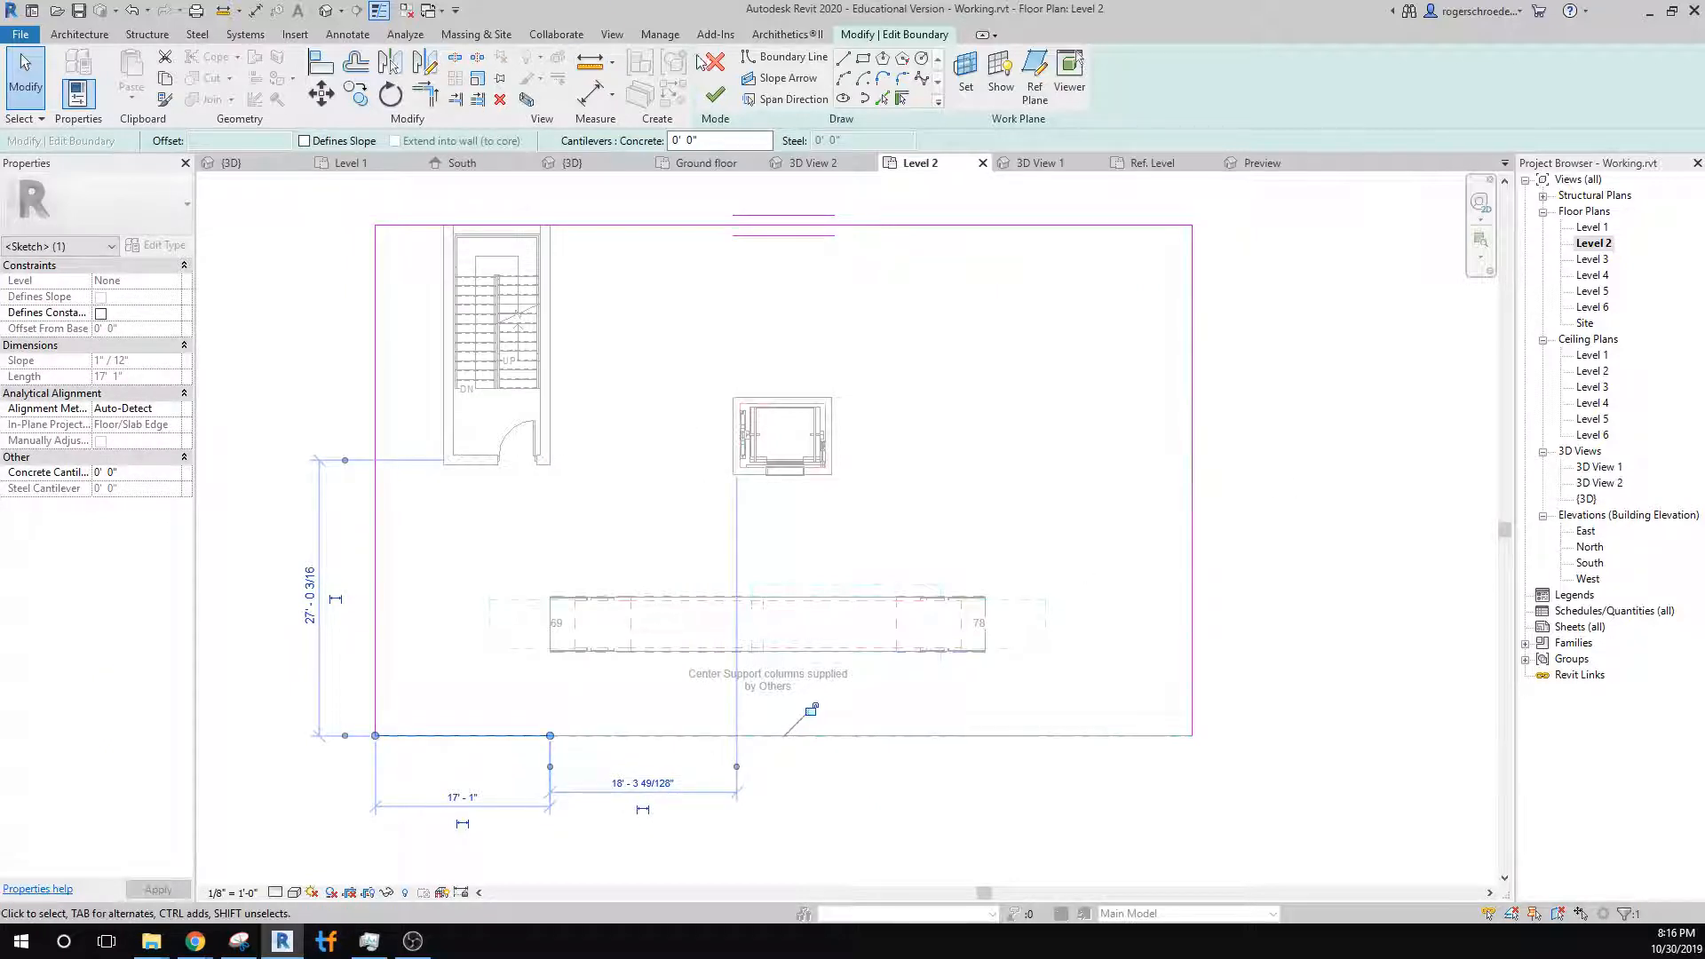
Draw boundary lines from the floor's right edge, 6 feet in front of the elevator shaft, back to the shortened front edge's endpoint.
left_click(842, 60)
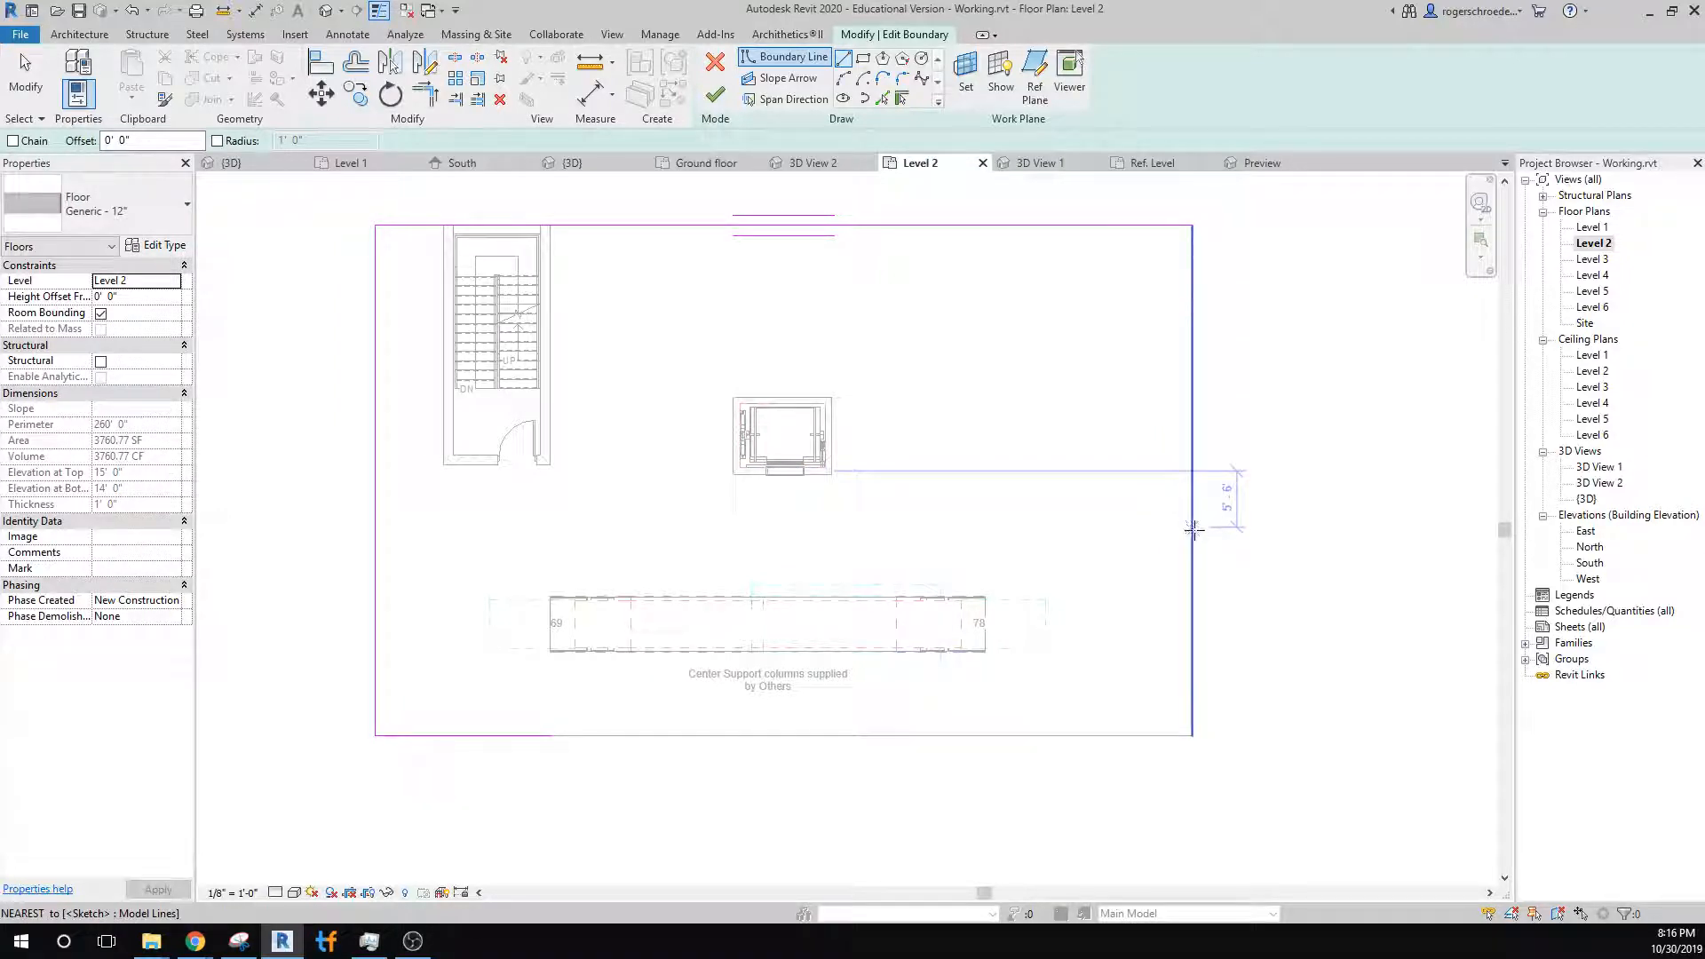
left_click(1194, 531)
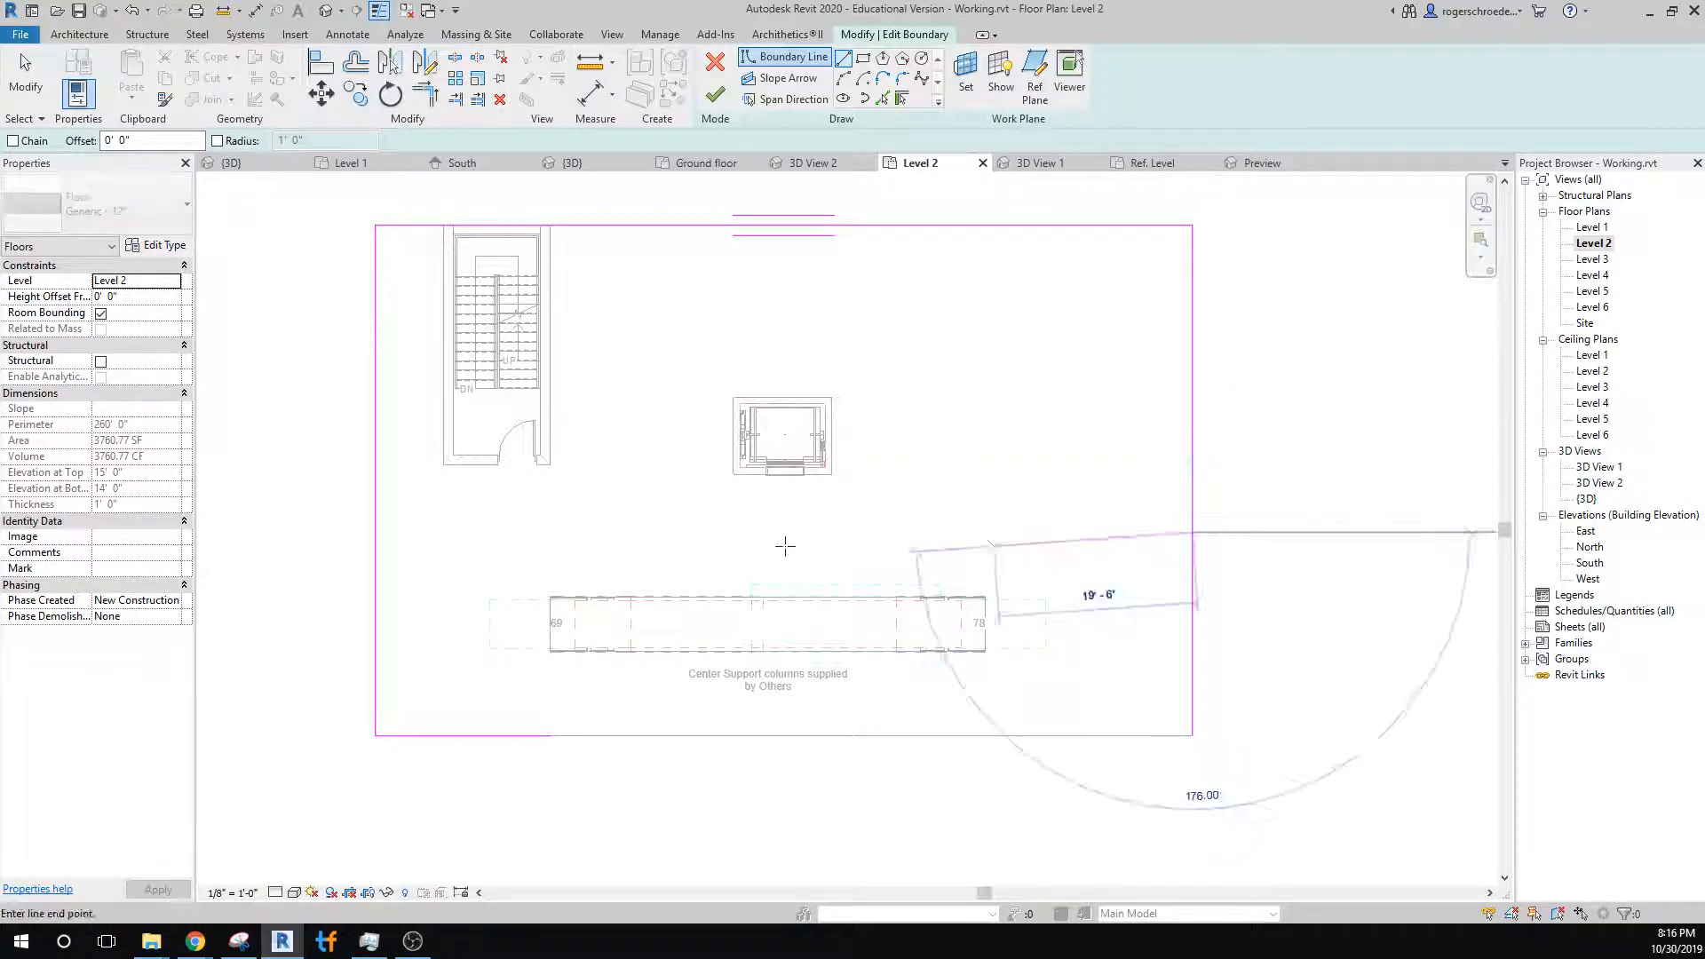
left_click(549, 532)
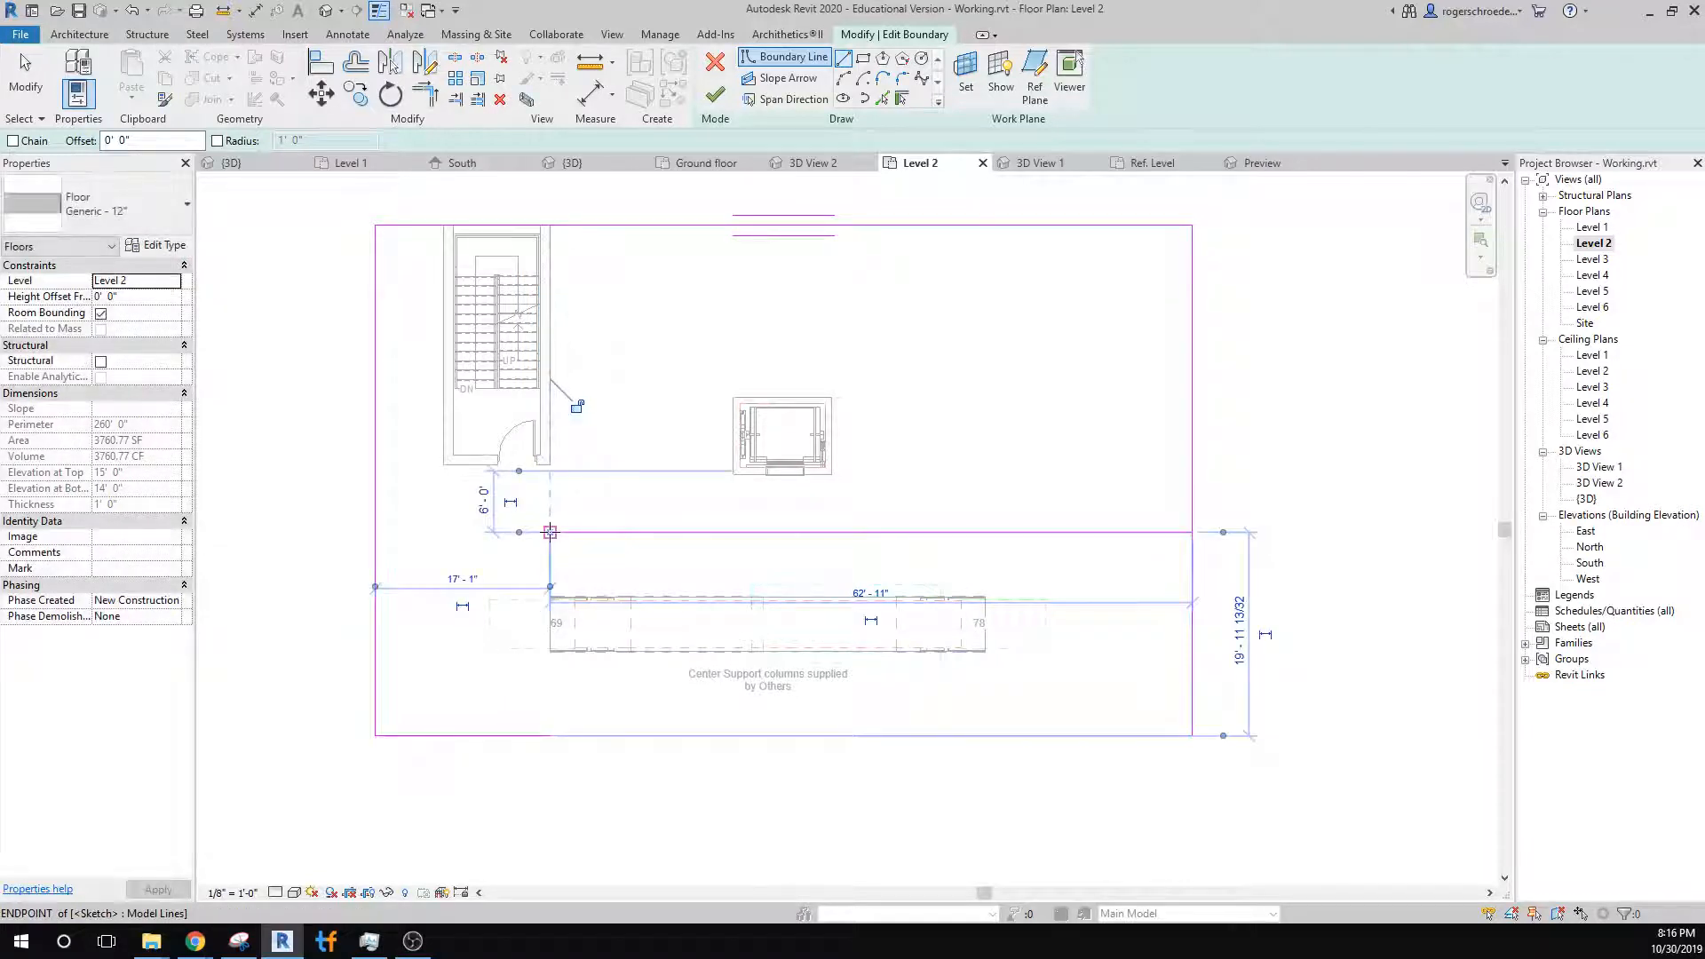
left_click(550, 735)
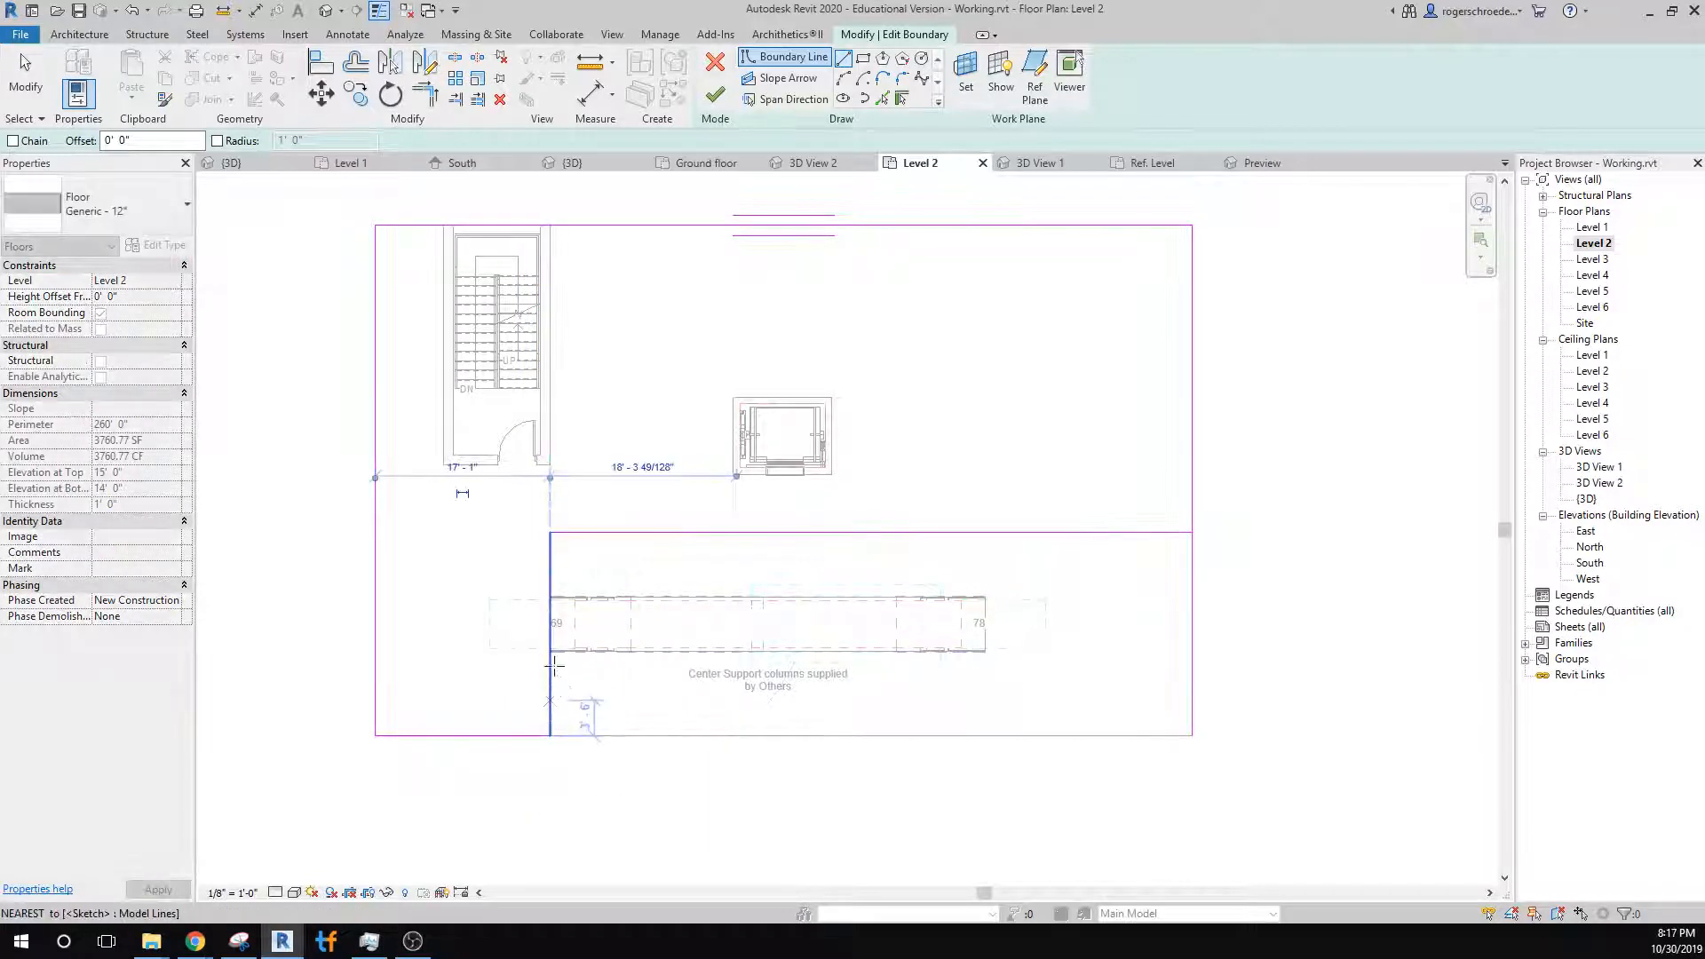
left_click(25, 76)
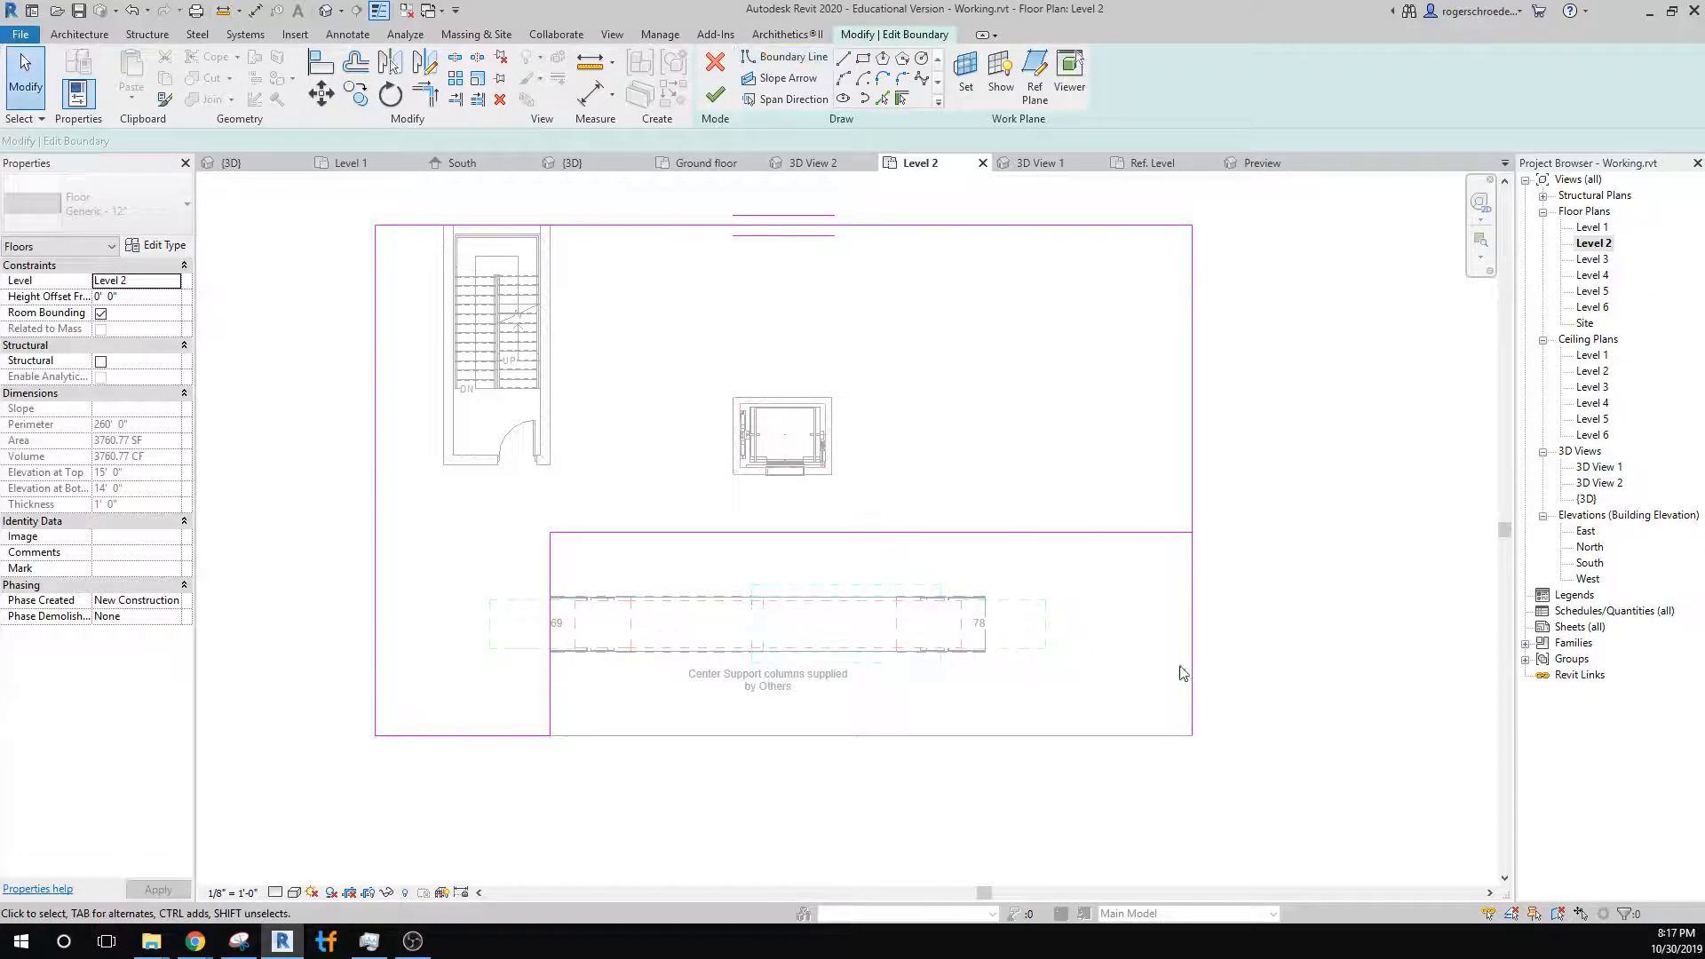
Shorten the floor's right boundary edge to meet the new inner line and finish the boundary edit.
left_click(1192, 733)
mouse_move(1192, 735)
left_mouse_down()
mouse_move(1168, 609)
mouse_move(1191, 533)
left_mouse_up()
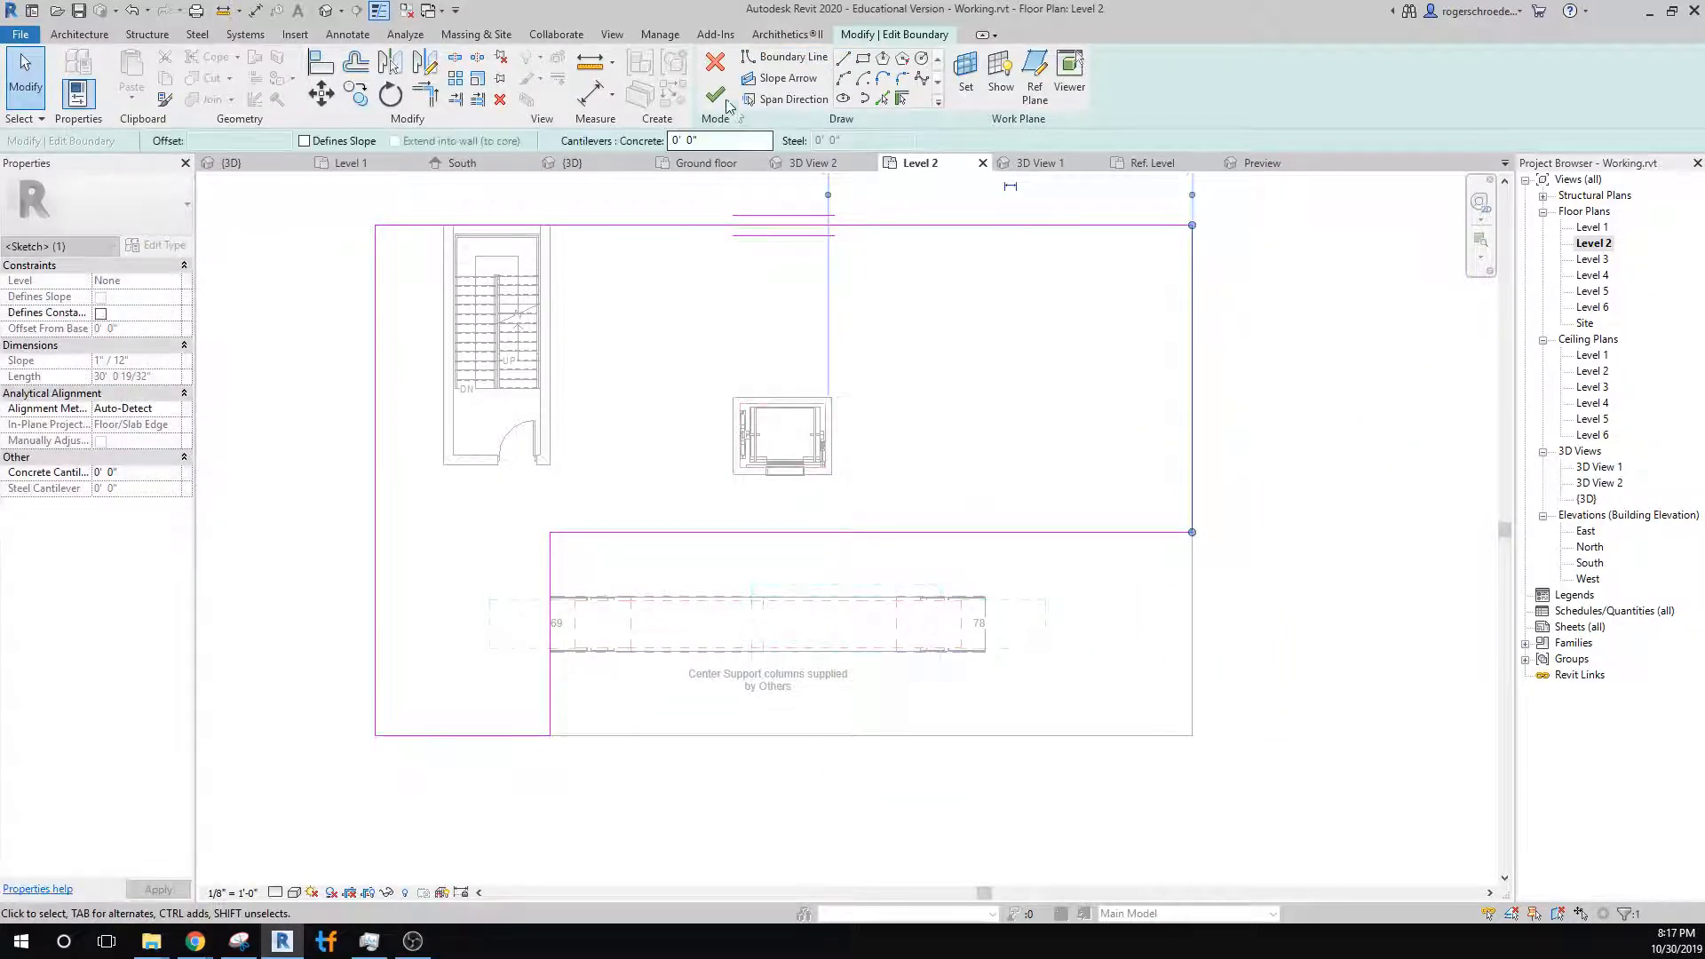
left_click(715, 94)
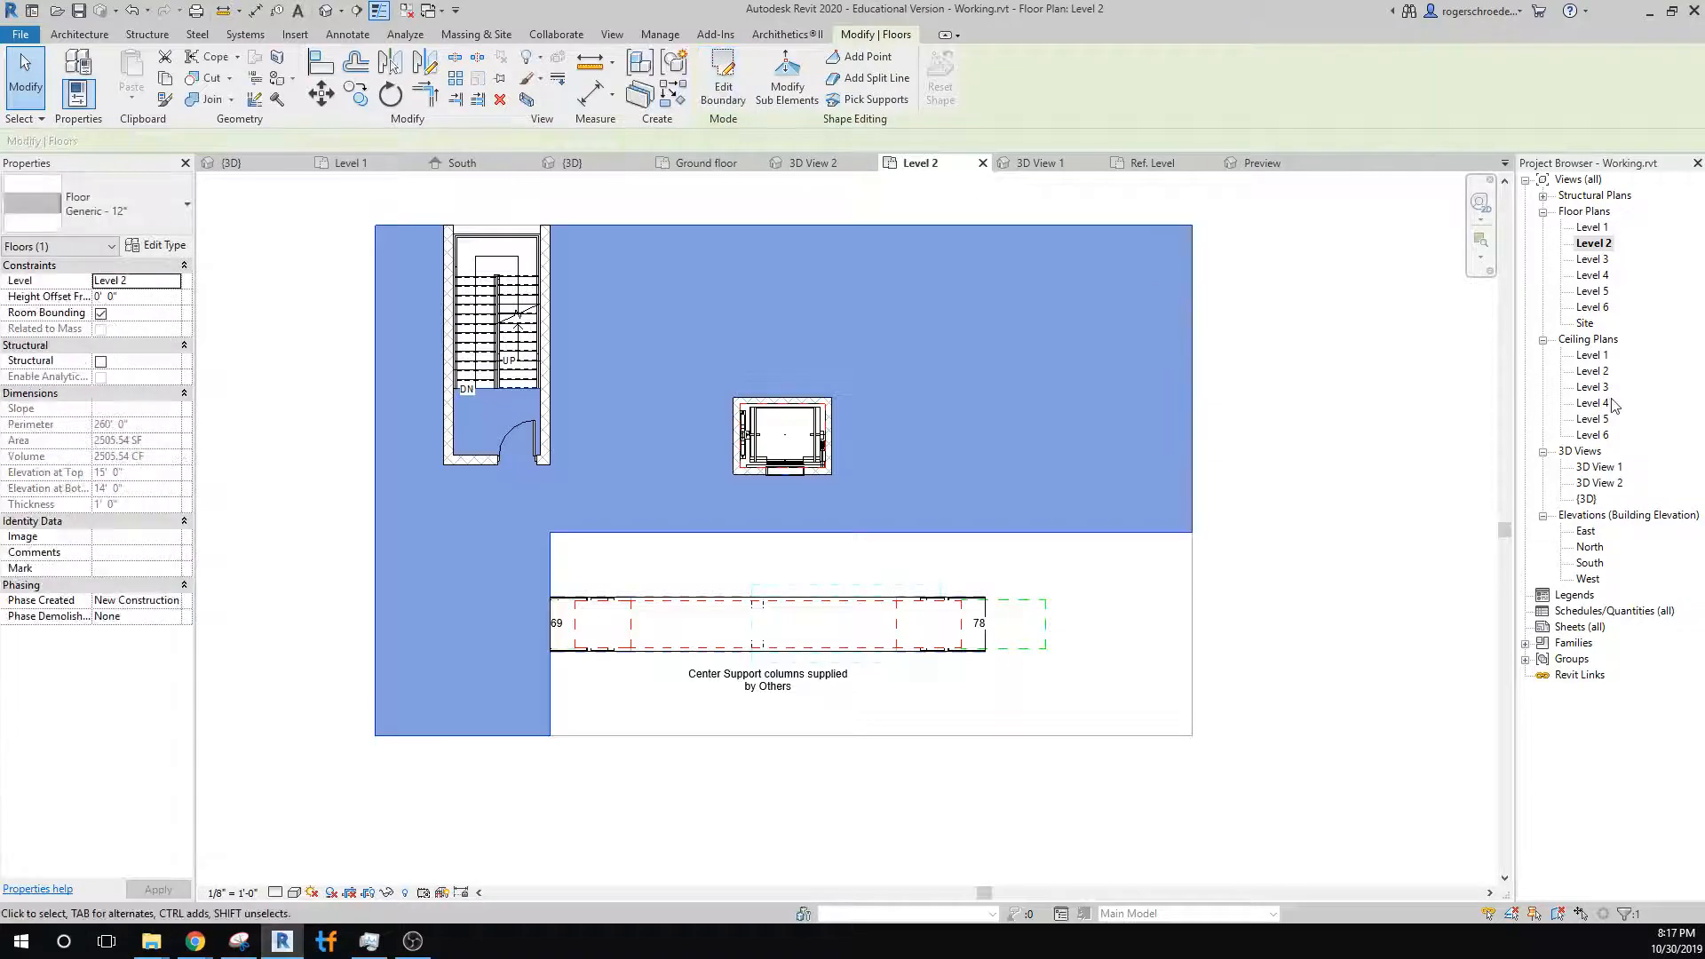
Reopen the Level 2 floor boundary, move the notch's side edge to the escalator's upper end and try aligning the front edge with the inner edge.
double_click(1057, 538)
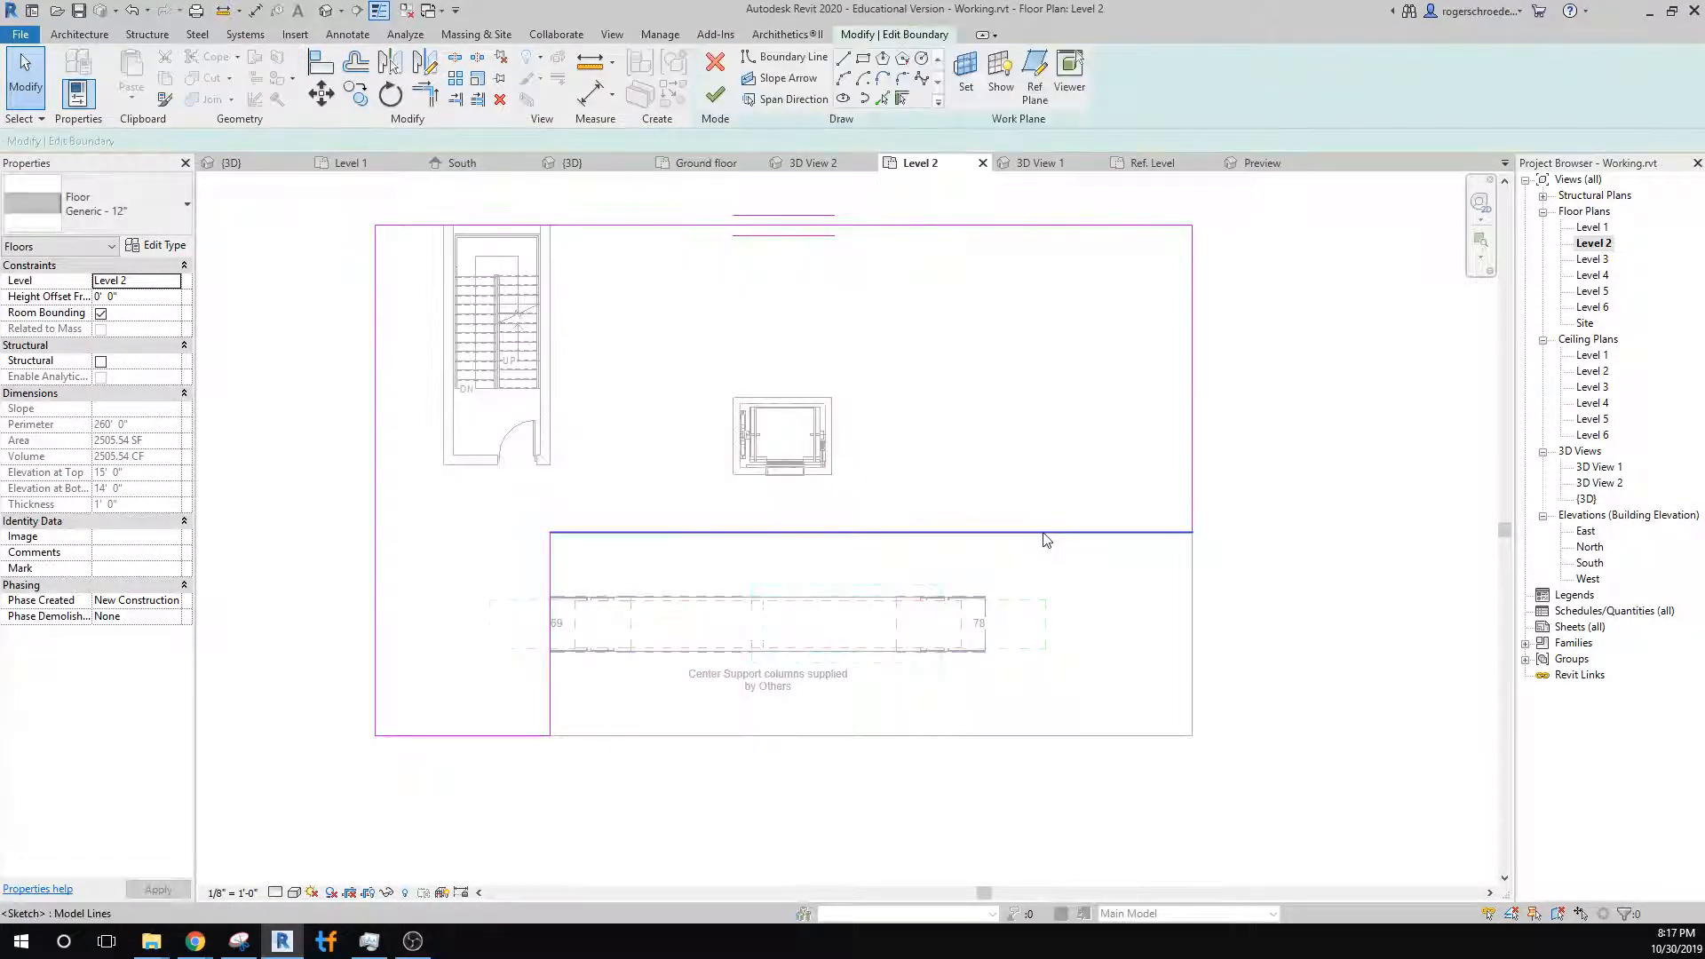
left_click(1049, 533)
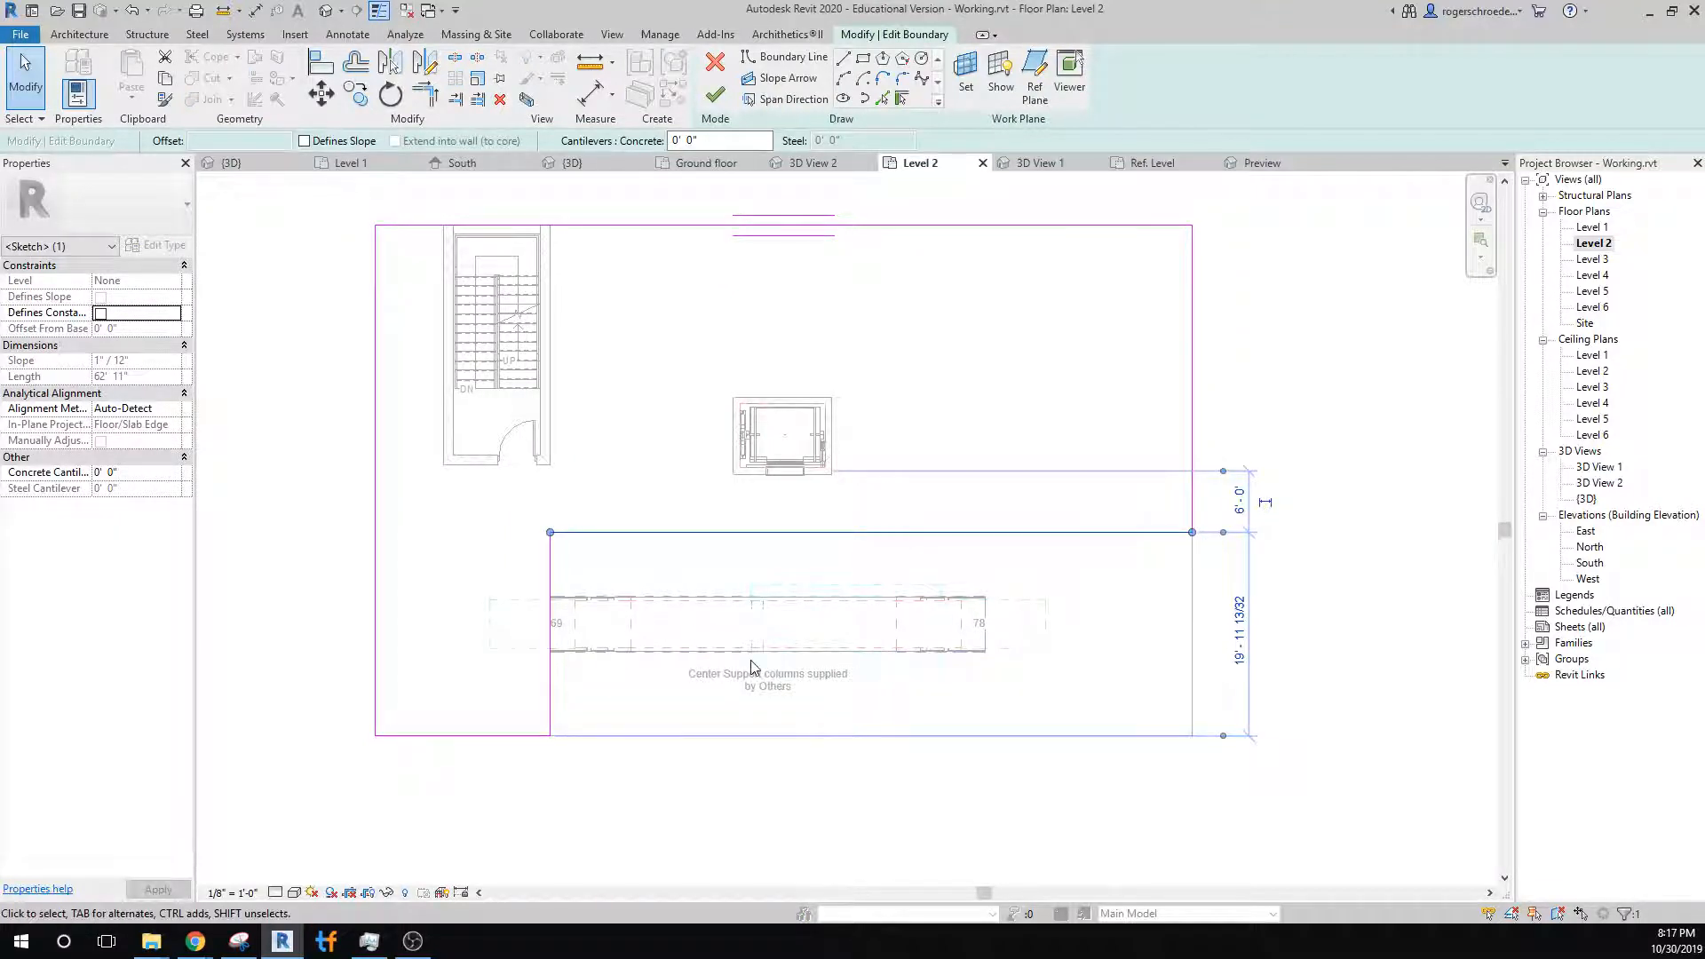
mouse_move(557, 594)
left_mouse_down()
mouse_move(780, 563)
mouse_move(980, 565)
left_mouse_up()
left_click_drag(746, 735, 746, 533)
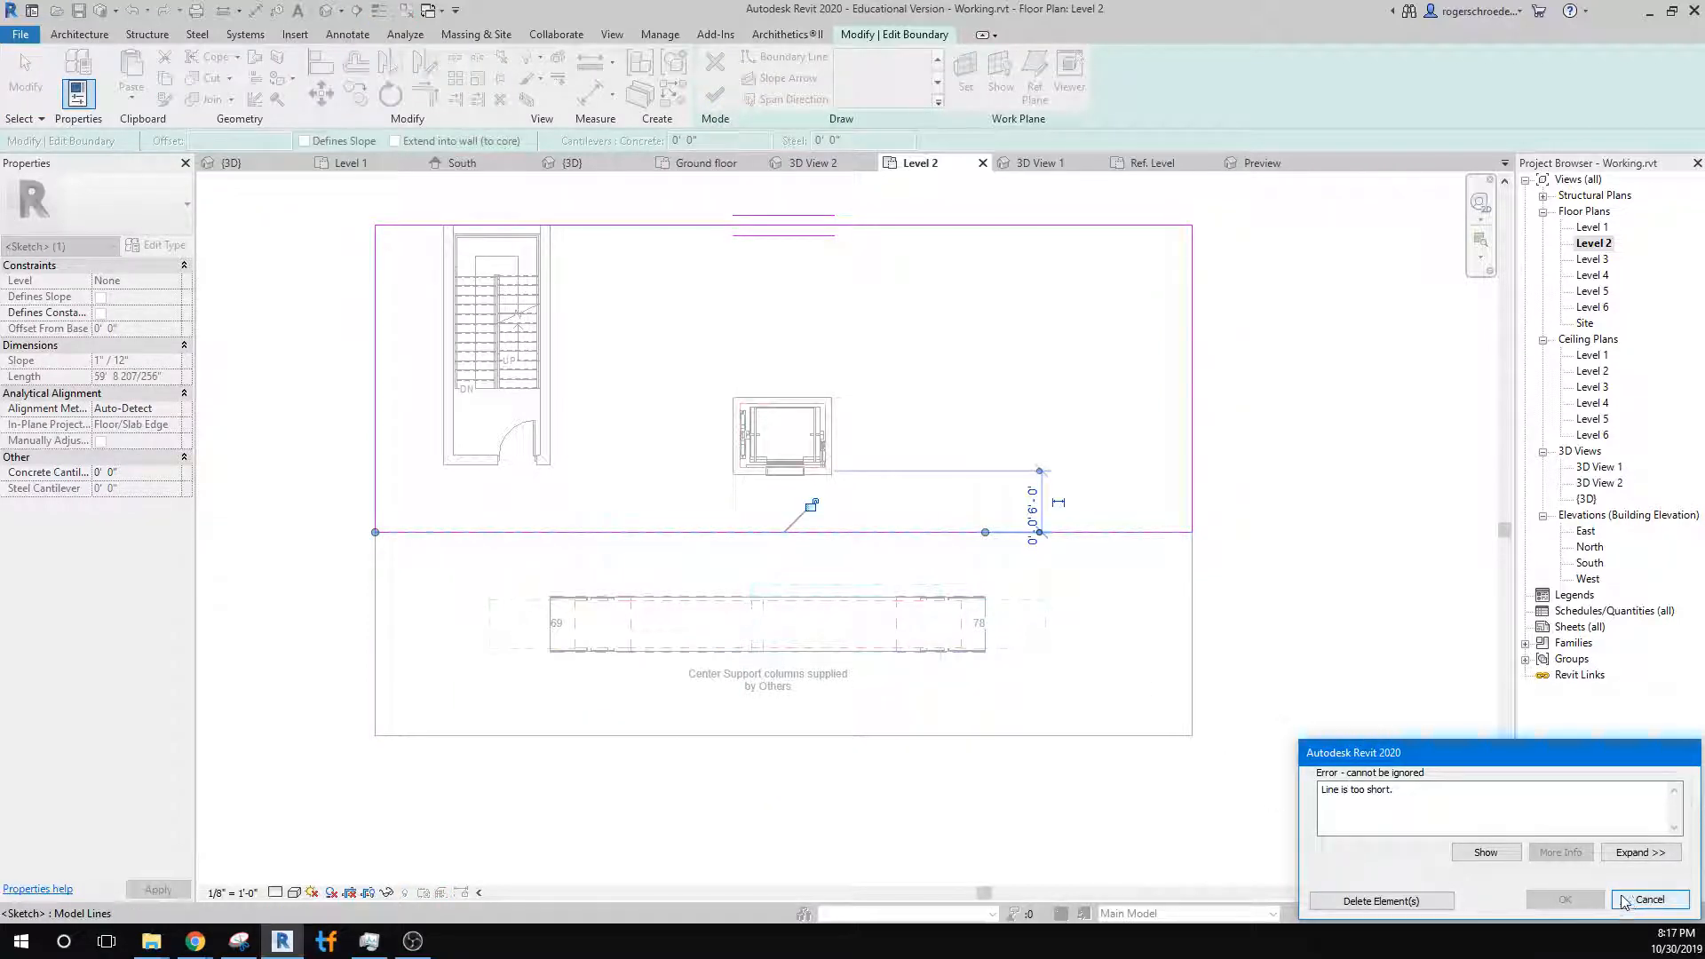
left_click(1648, 900)
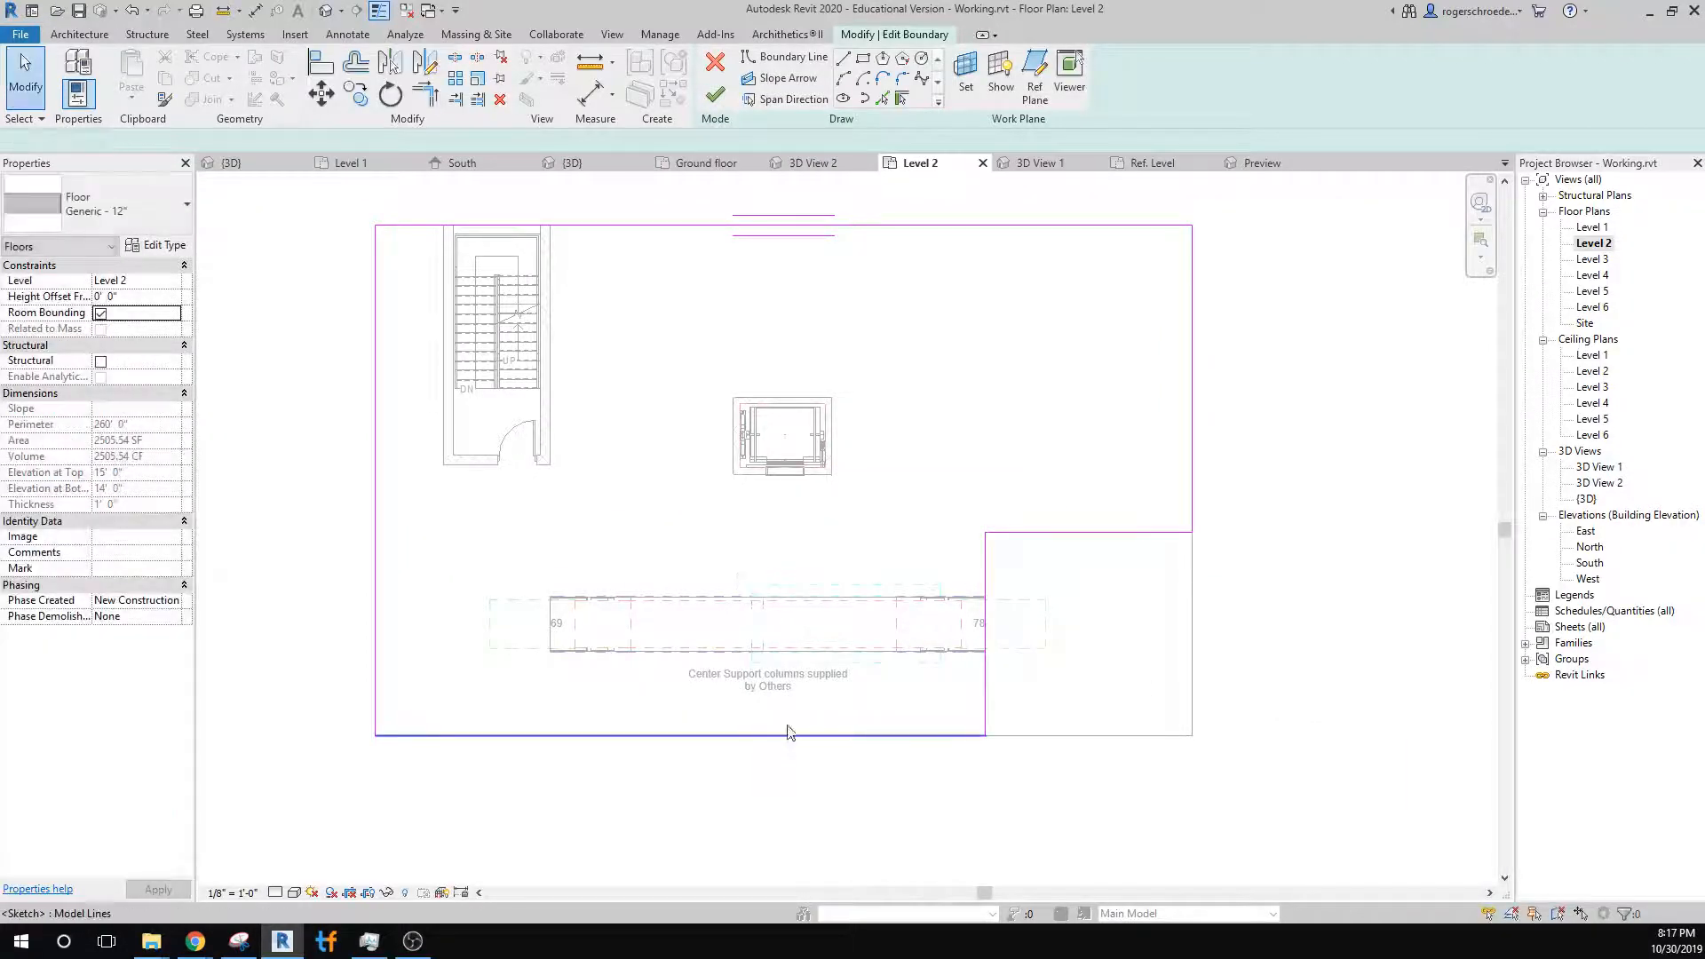
Move the long front boundary edge behind the escalator and the short edge beyond its upper end forward to the slab's original front line.
mouse_move(788, 733)
left_mouse_down()
mouse_move(807, 578)
mouse_move(838, 578)
left_mouse_up()
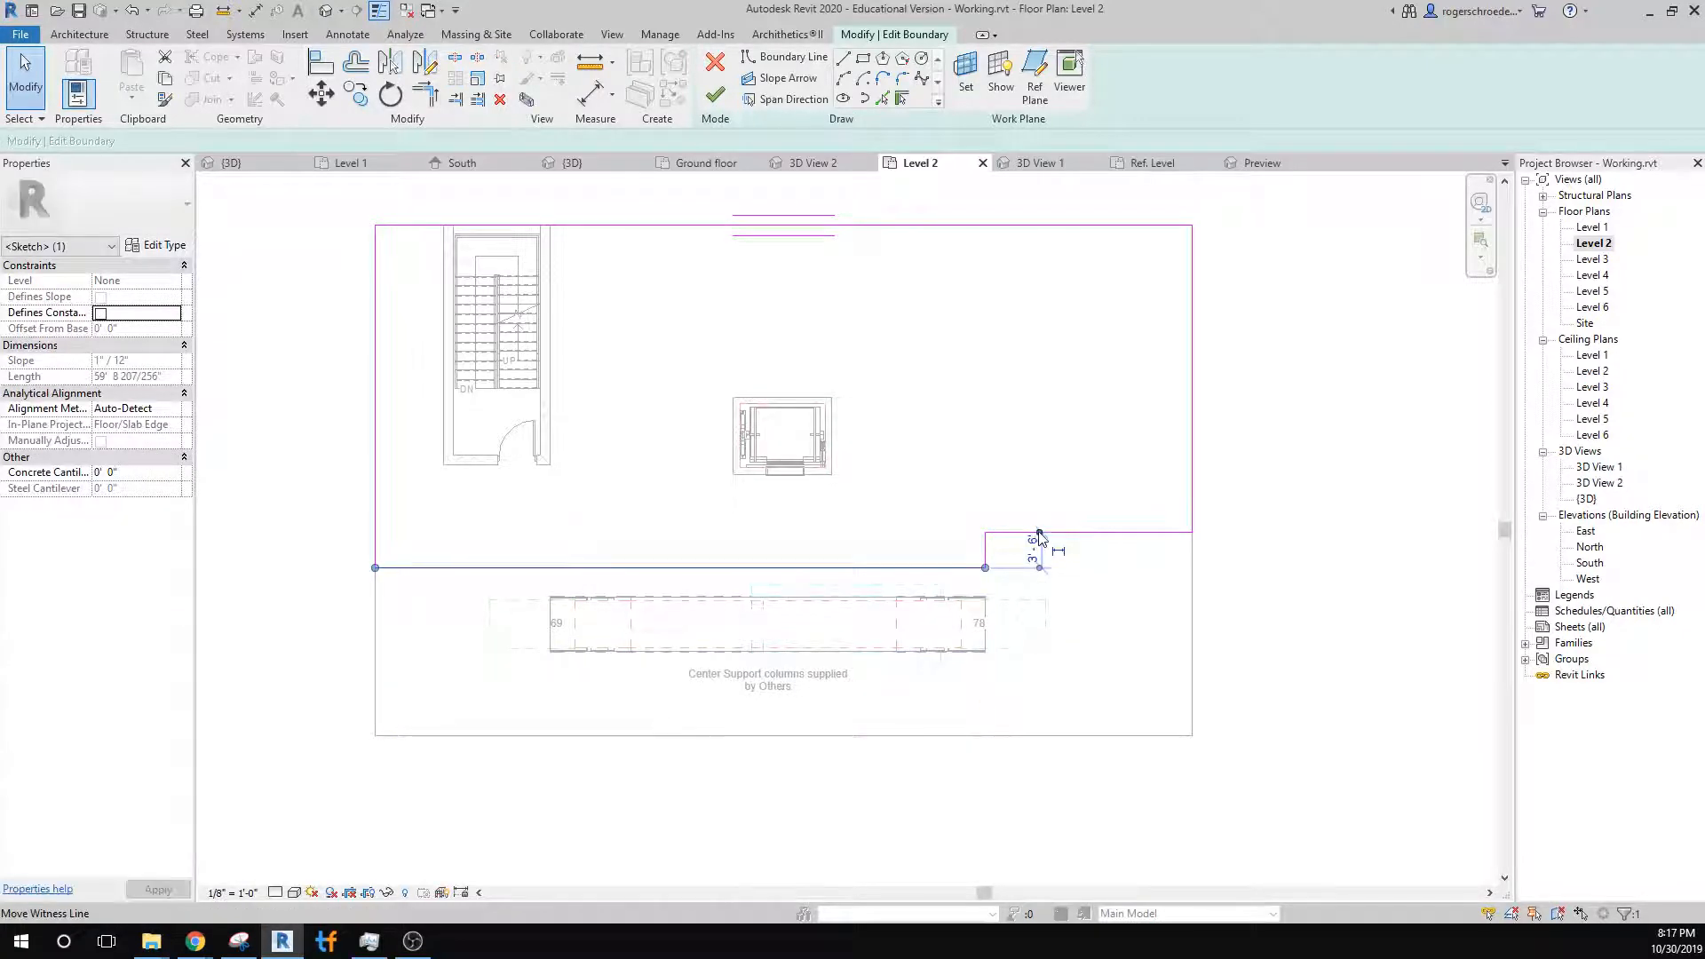
left_click(1058, 549)
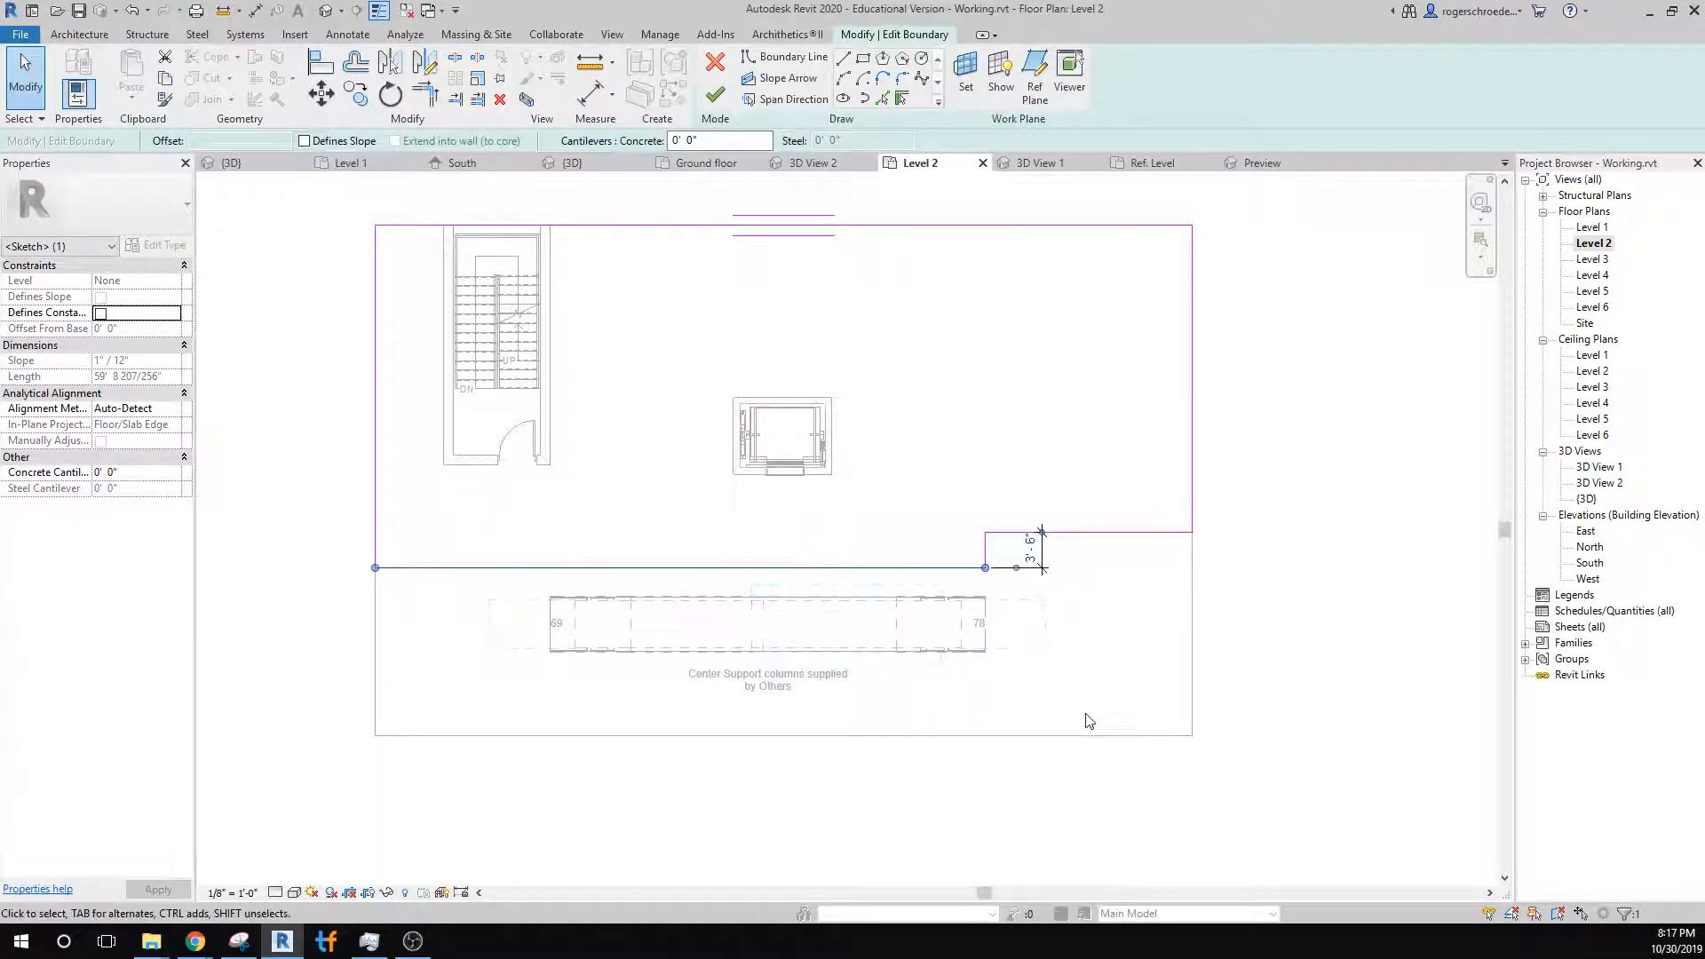
left_click_drag(1083, 533, 1113, 736)
Set the long boundary edge behind the escalator 6 feet from the elevator shaft.
mouse_move(799, 569)
left_mouse_down()
mouse_move(796, 504)
mouse_move(796, 538)
left_mouse_up()
left_click(1030, 502)
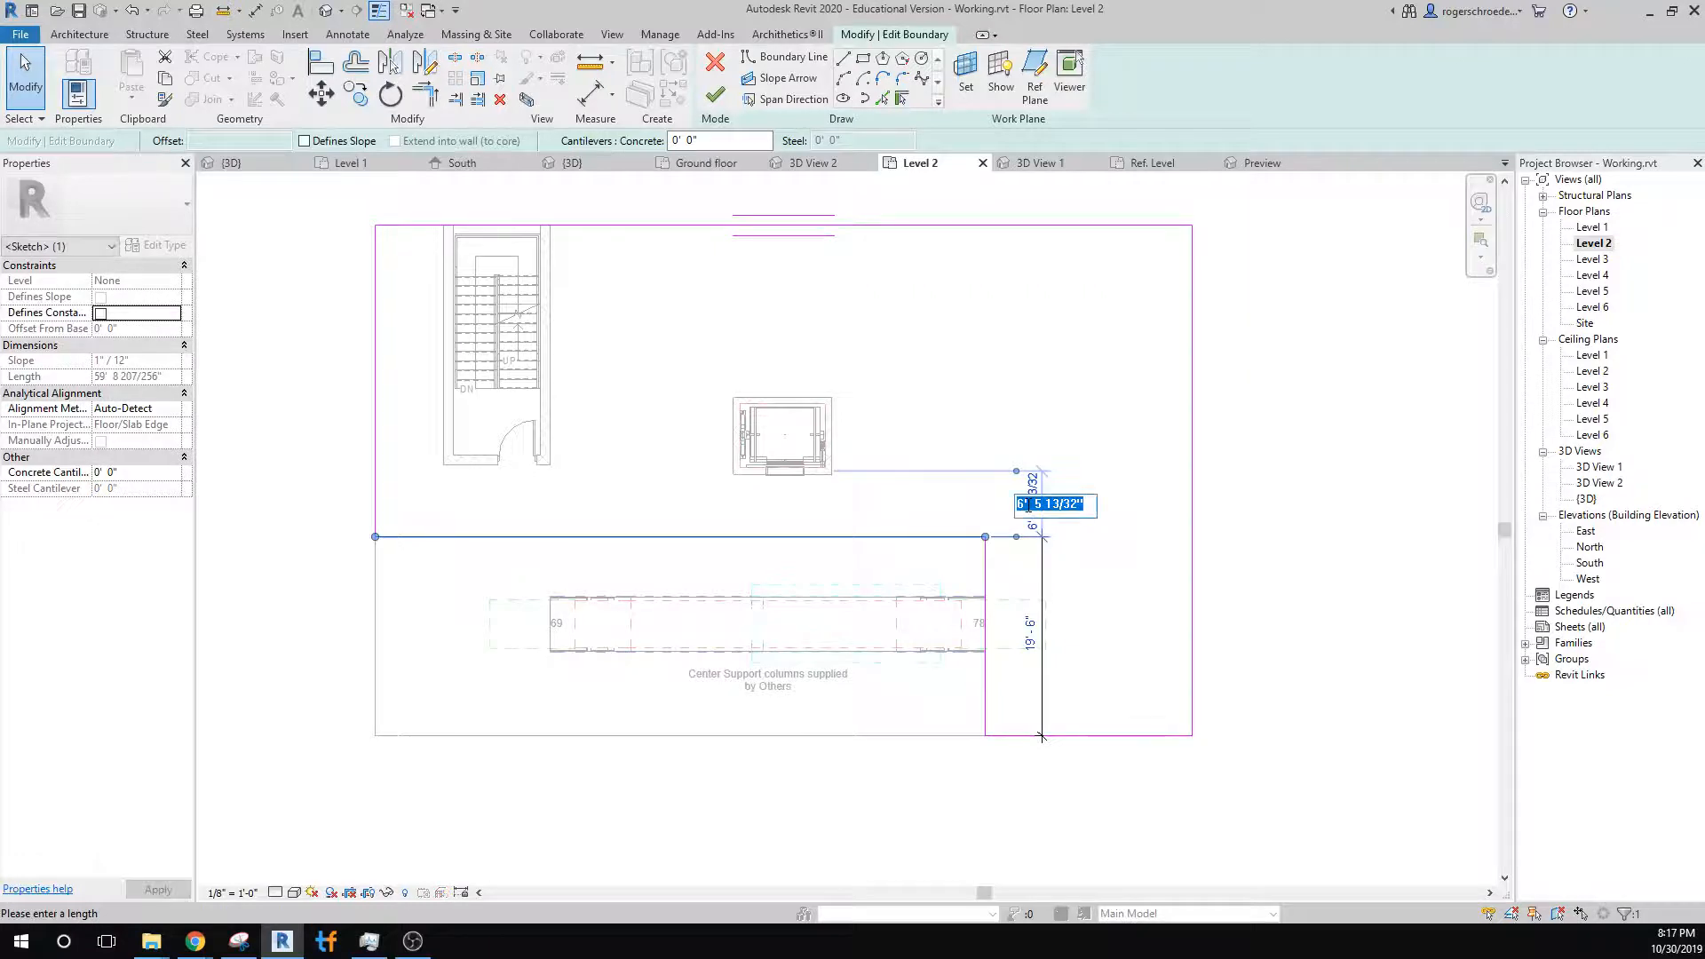
type("6")
key("Return")
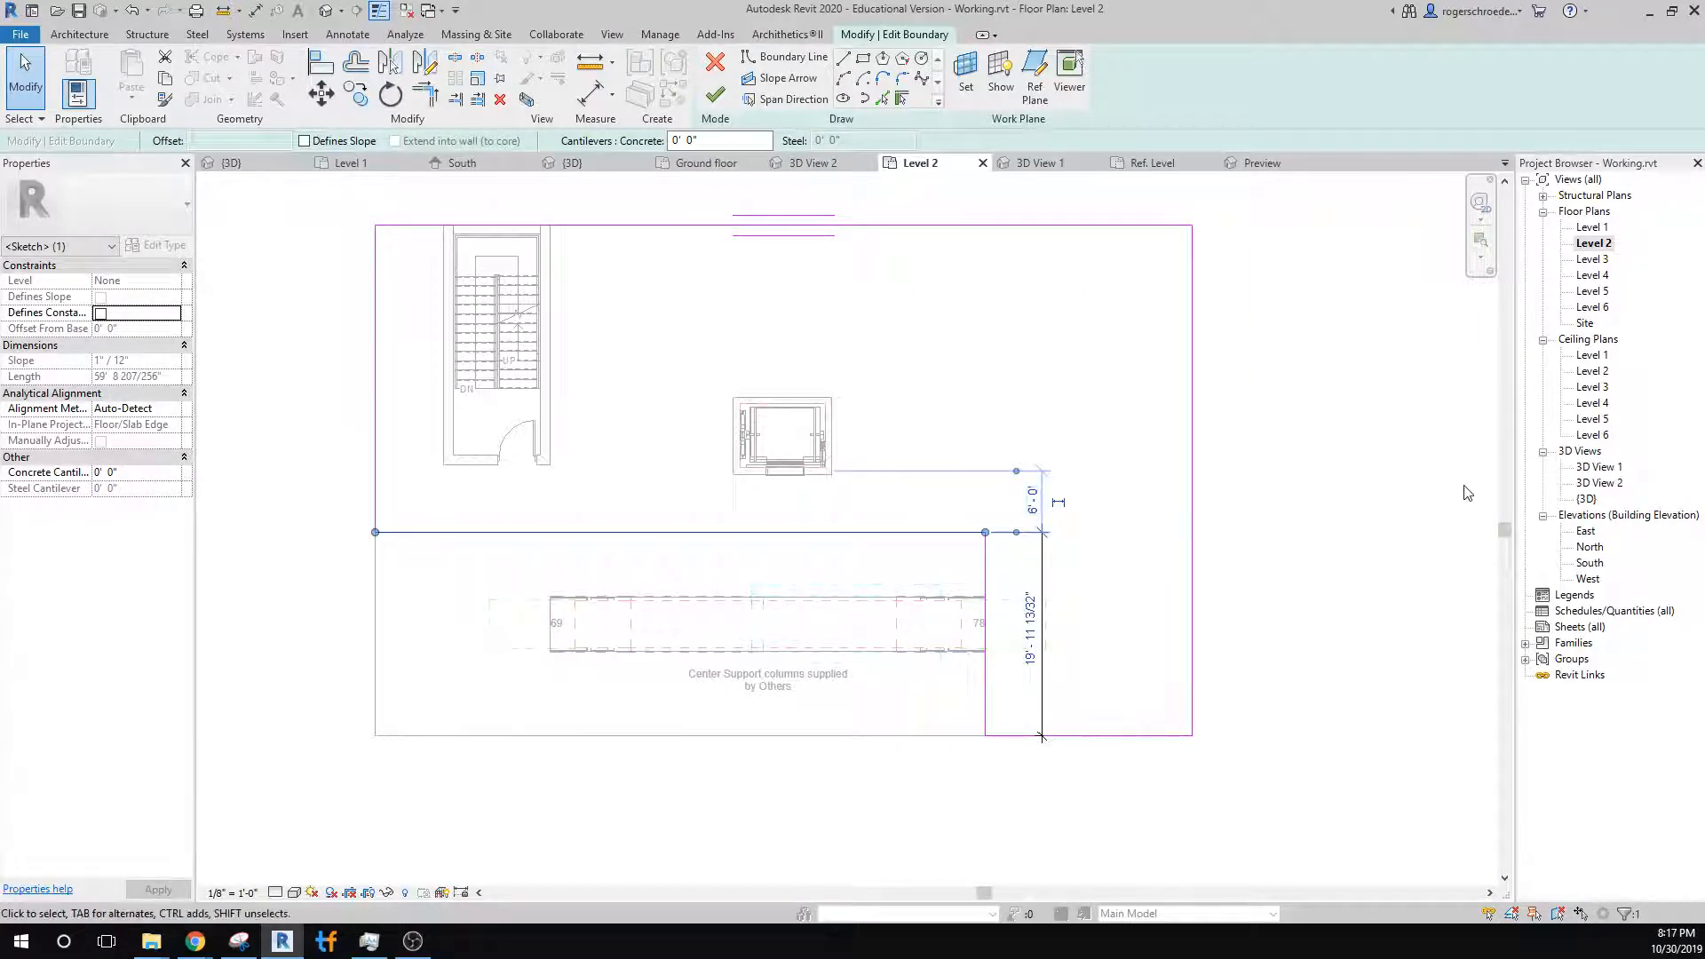
Finish the Level 2 floor boundary edit and return to the {3D} view.
left_click(1451, 487)
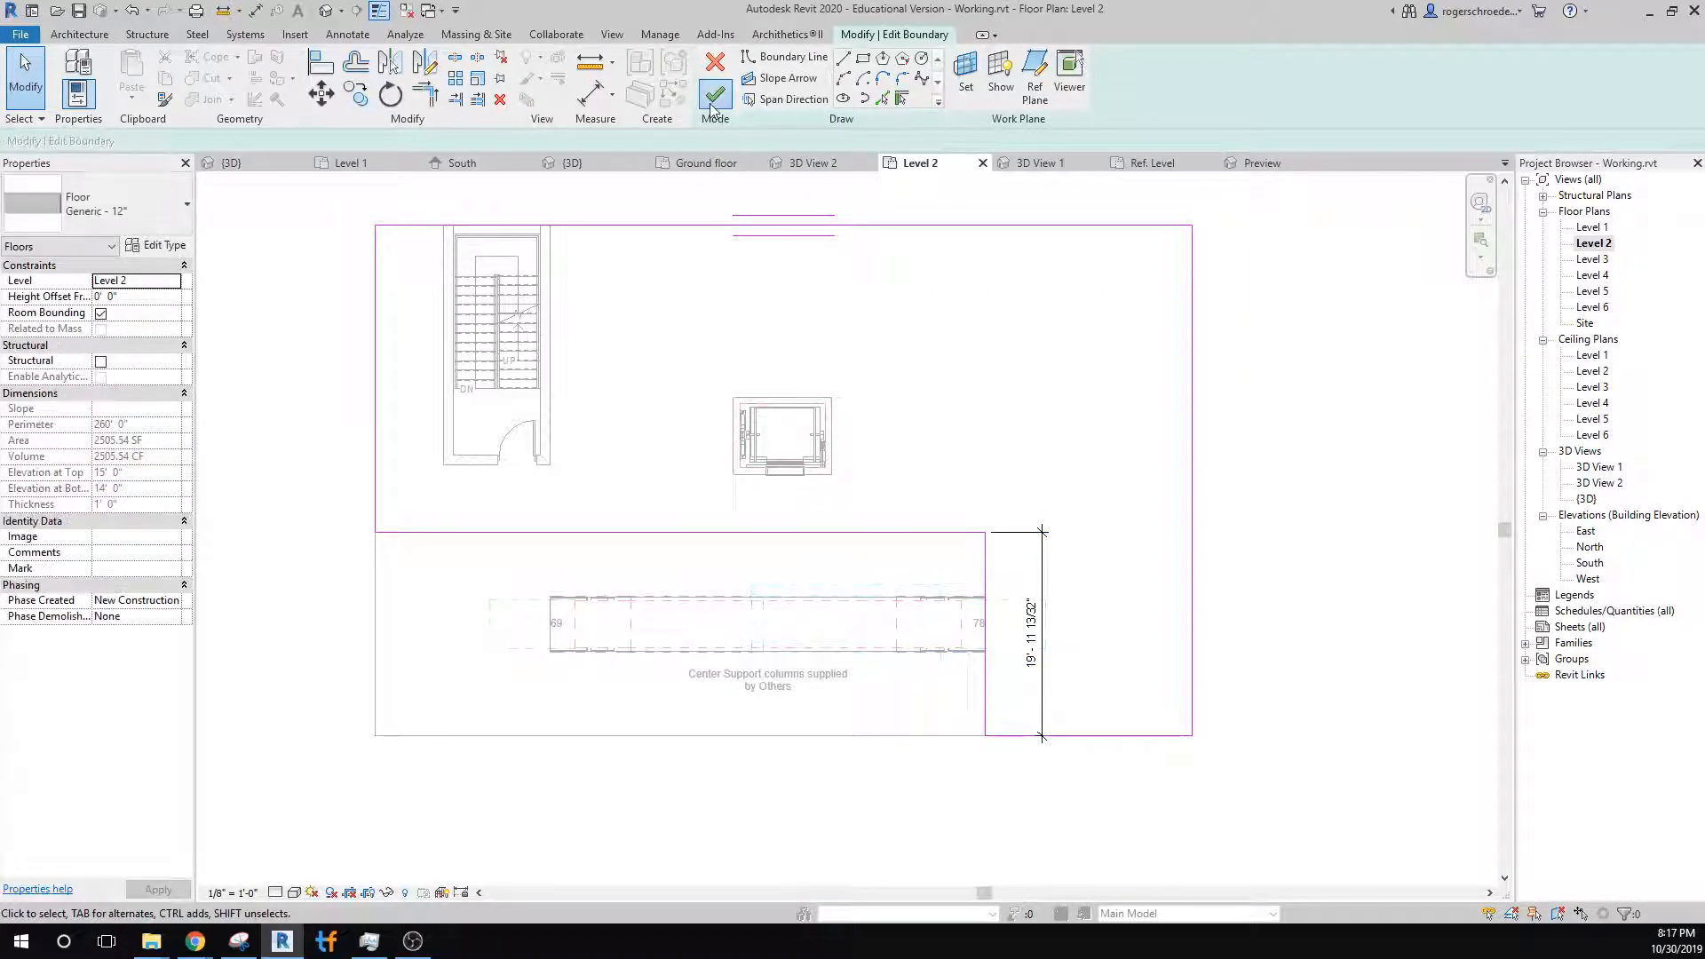
left_click(714, 96)
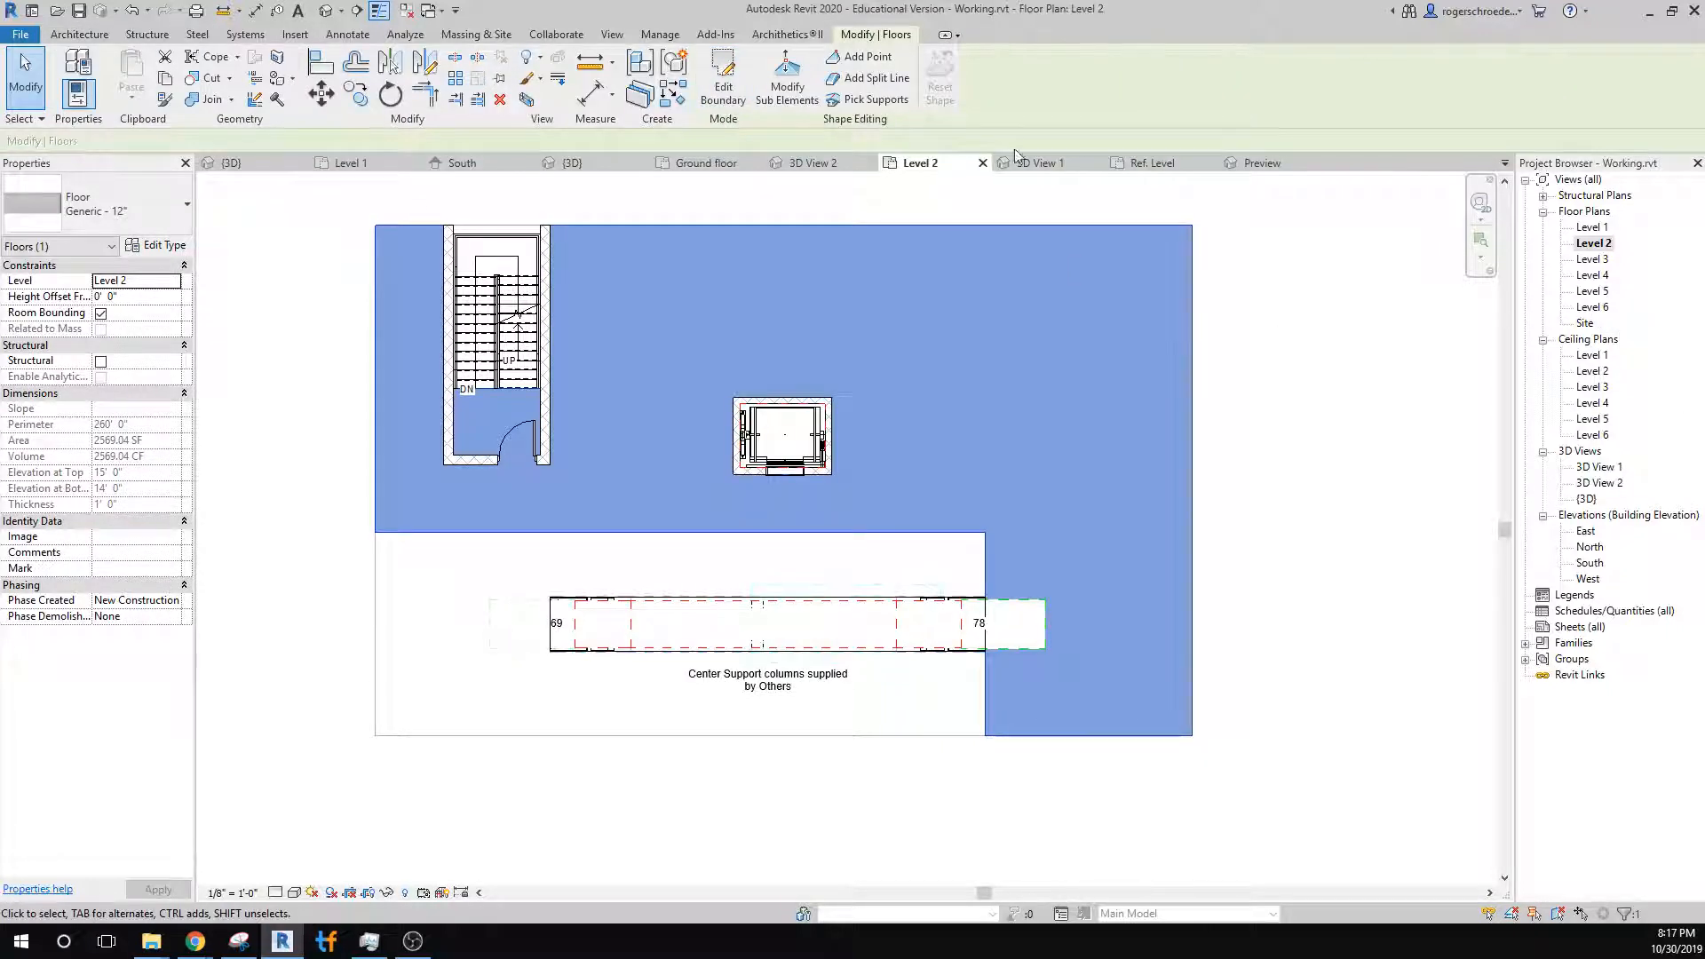
left_click(569, 163)
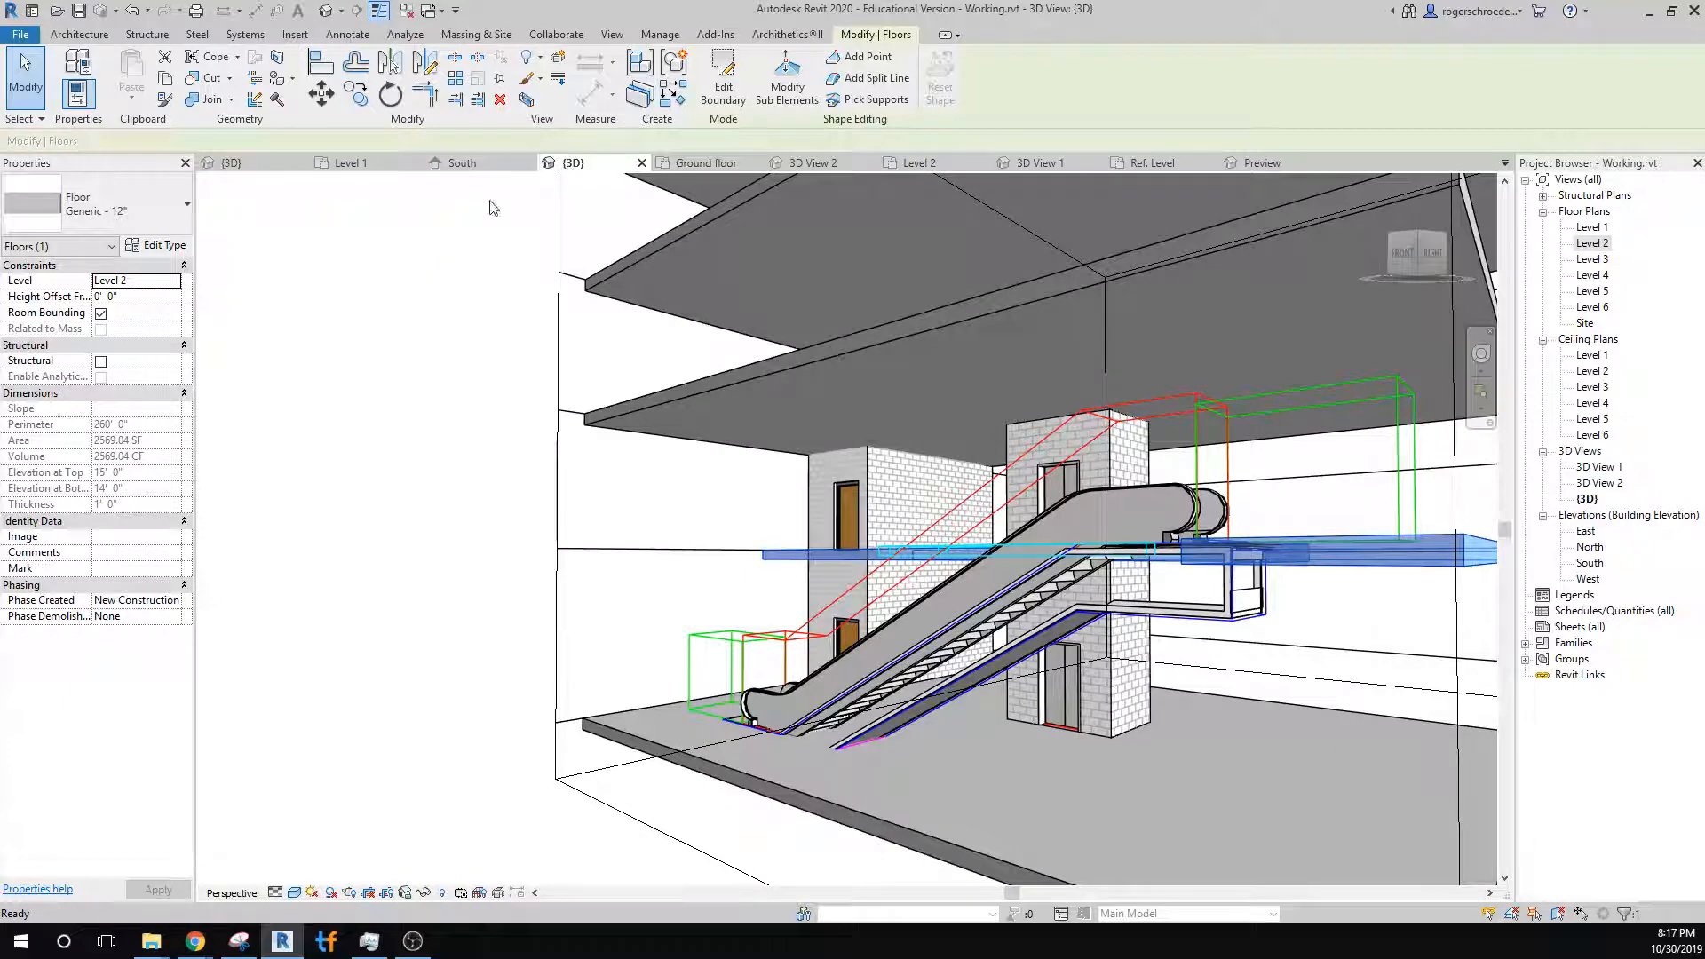
Examine the escalator against the Level 2 floor opening and where its lower end meets the Level 1 floor.
middle_click_drag(657, 711, 1062, 747, "shift")
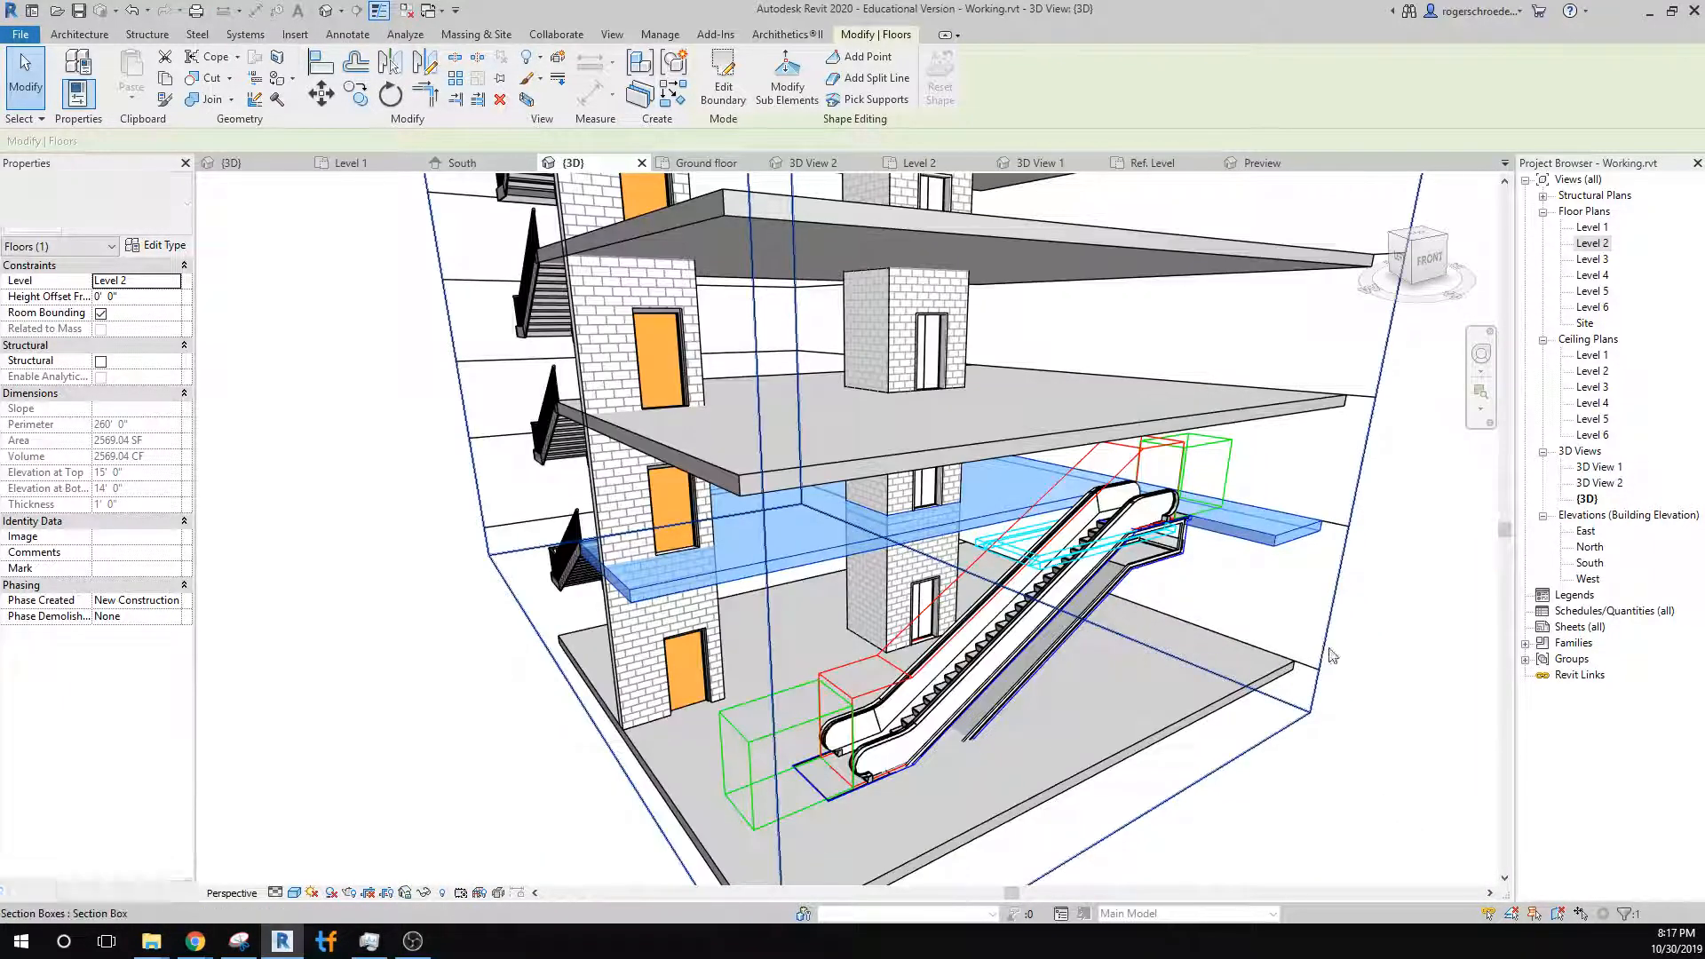
left_click(1429, 686)
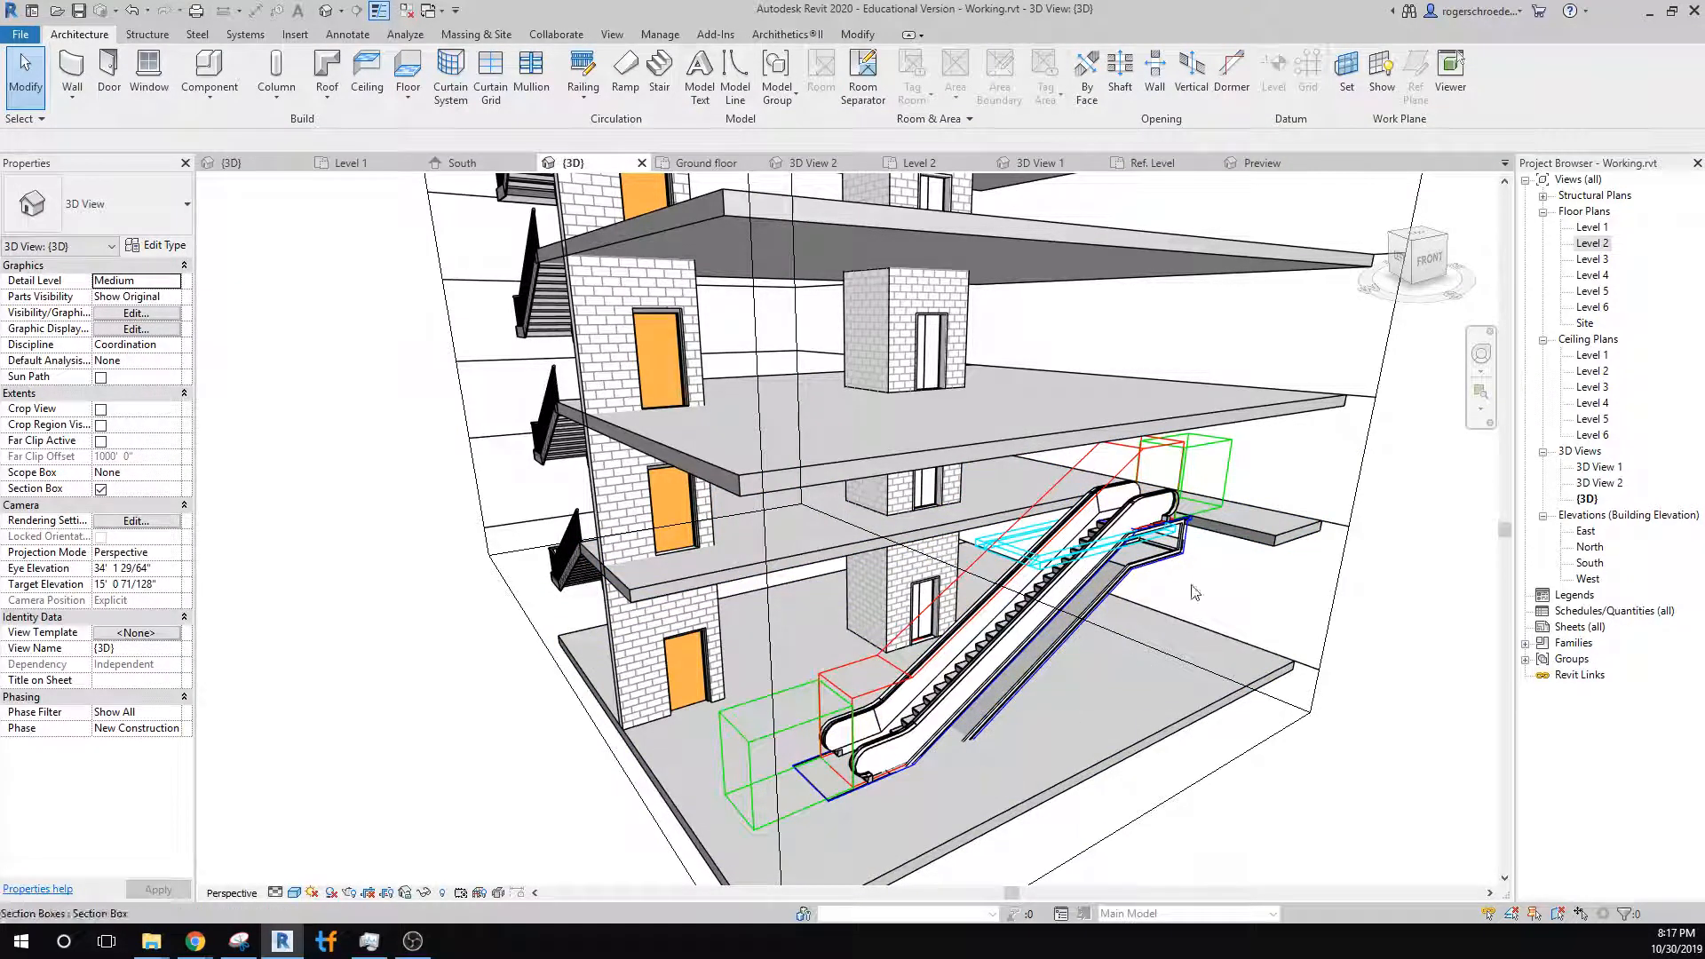
mouse_move(1244, 609)
middle_mouse_down("shift")
mouse_move(1034, 702)
mouse_move(983, 592)
mouse_move(925, 658)
middle_mouse_up("shift")
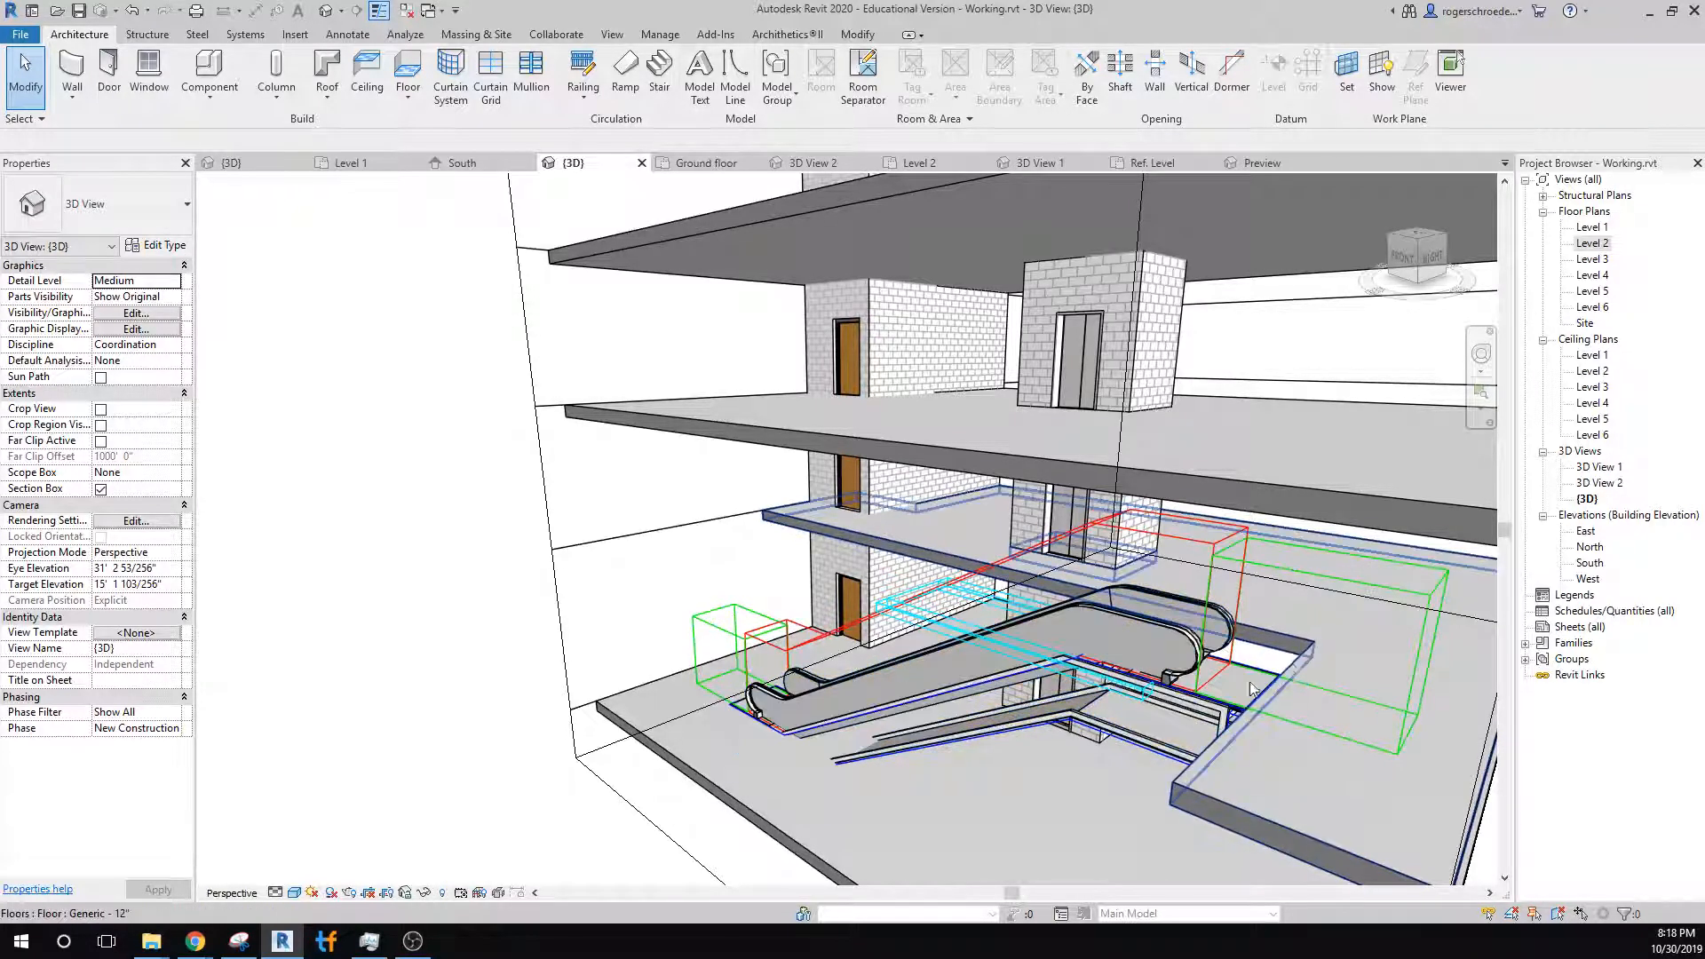
left_click(1177, 771)
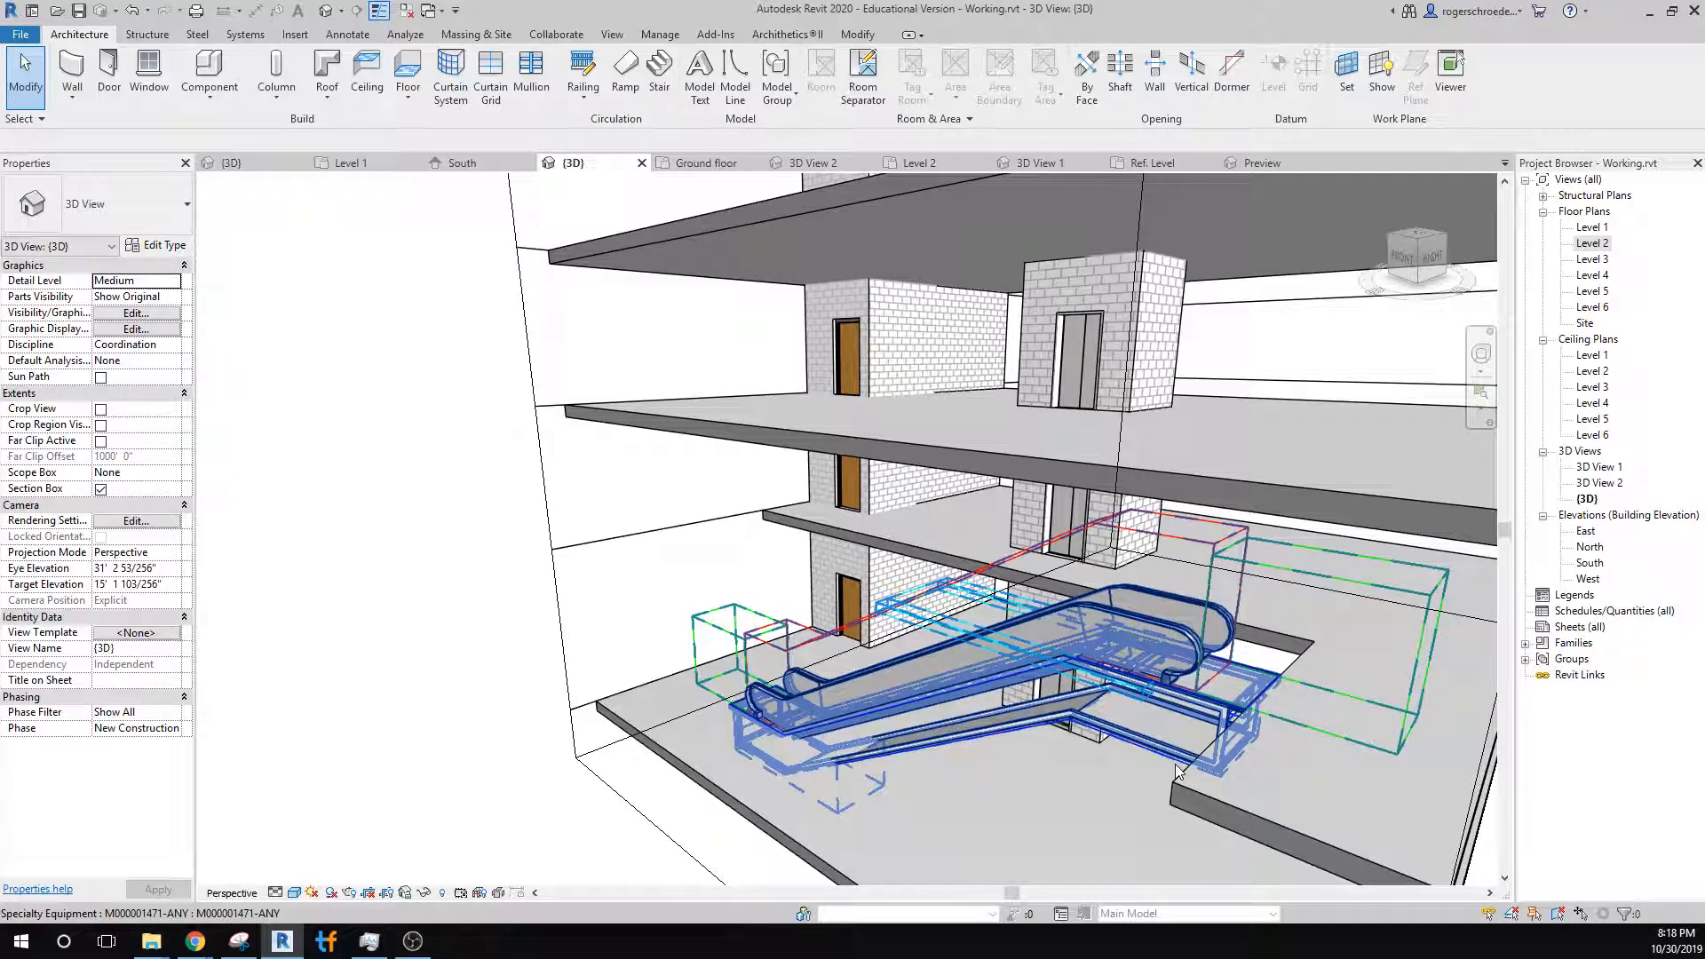
key("Escape")
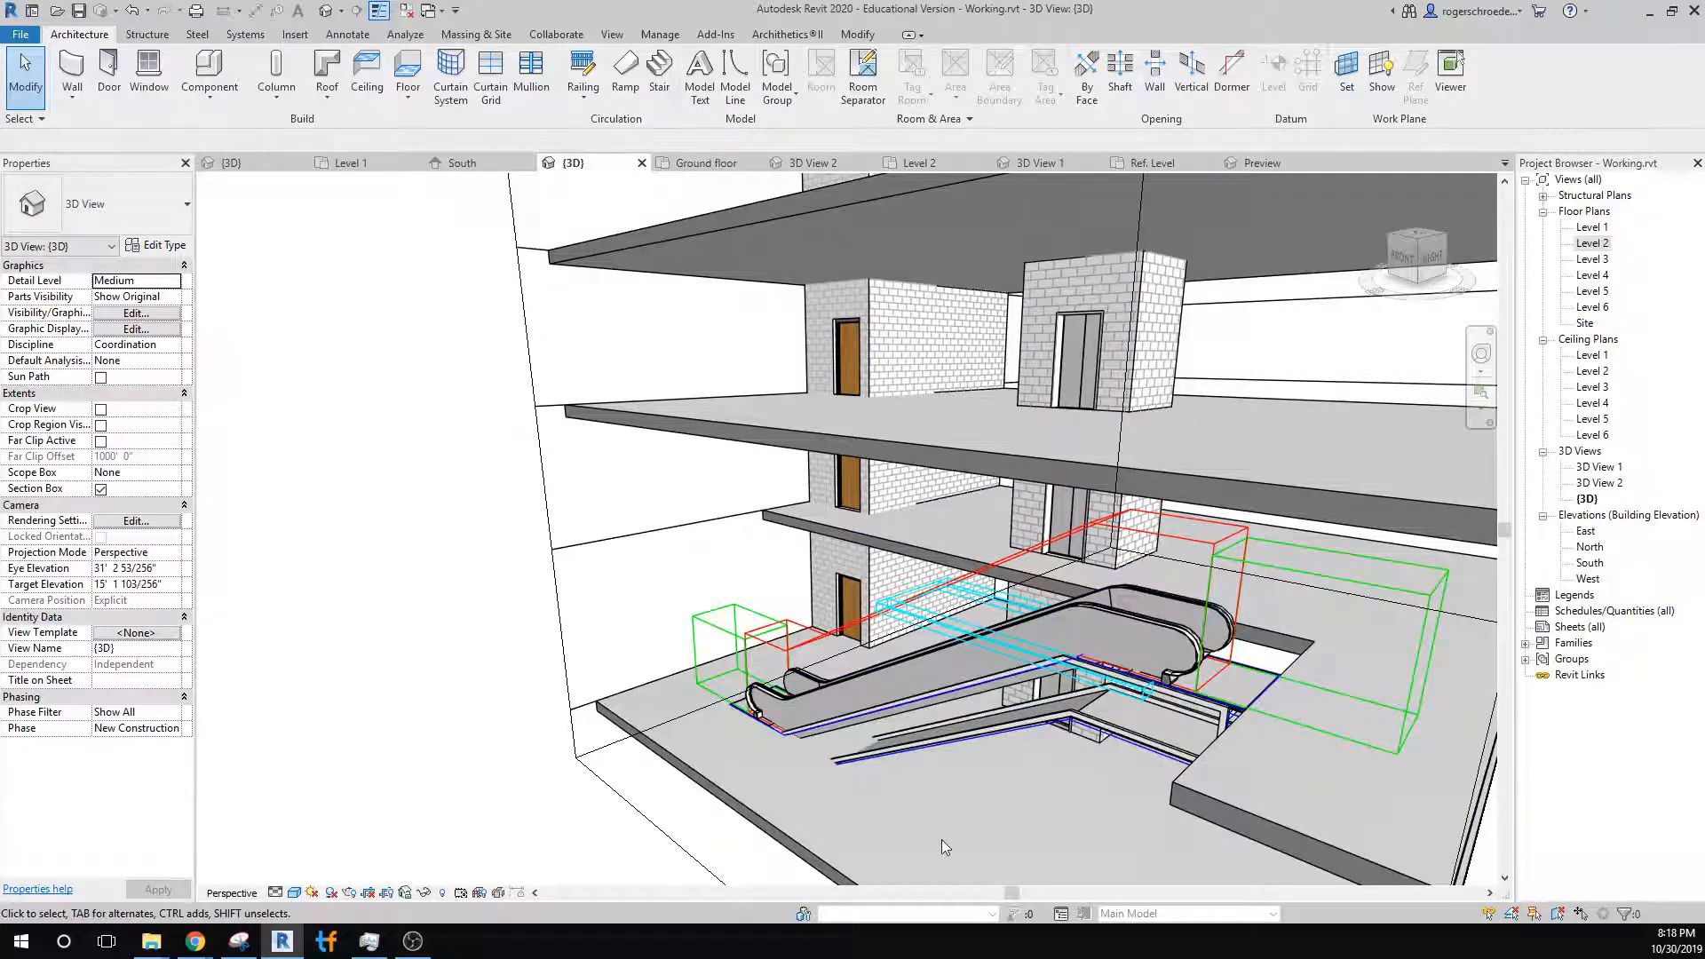
left_click(822, 762)
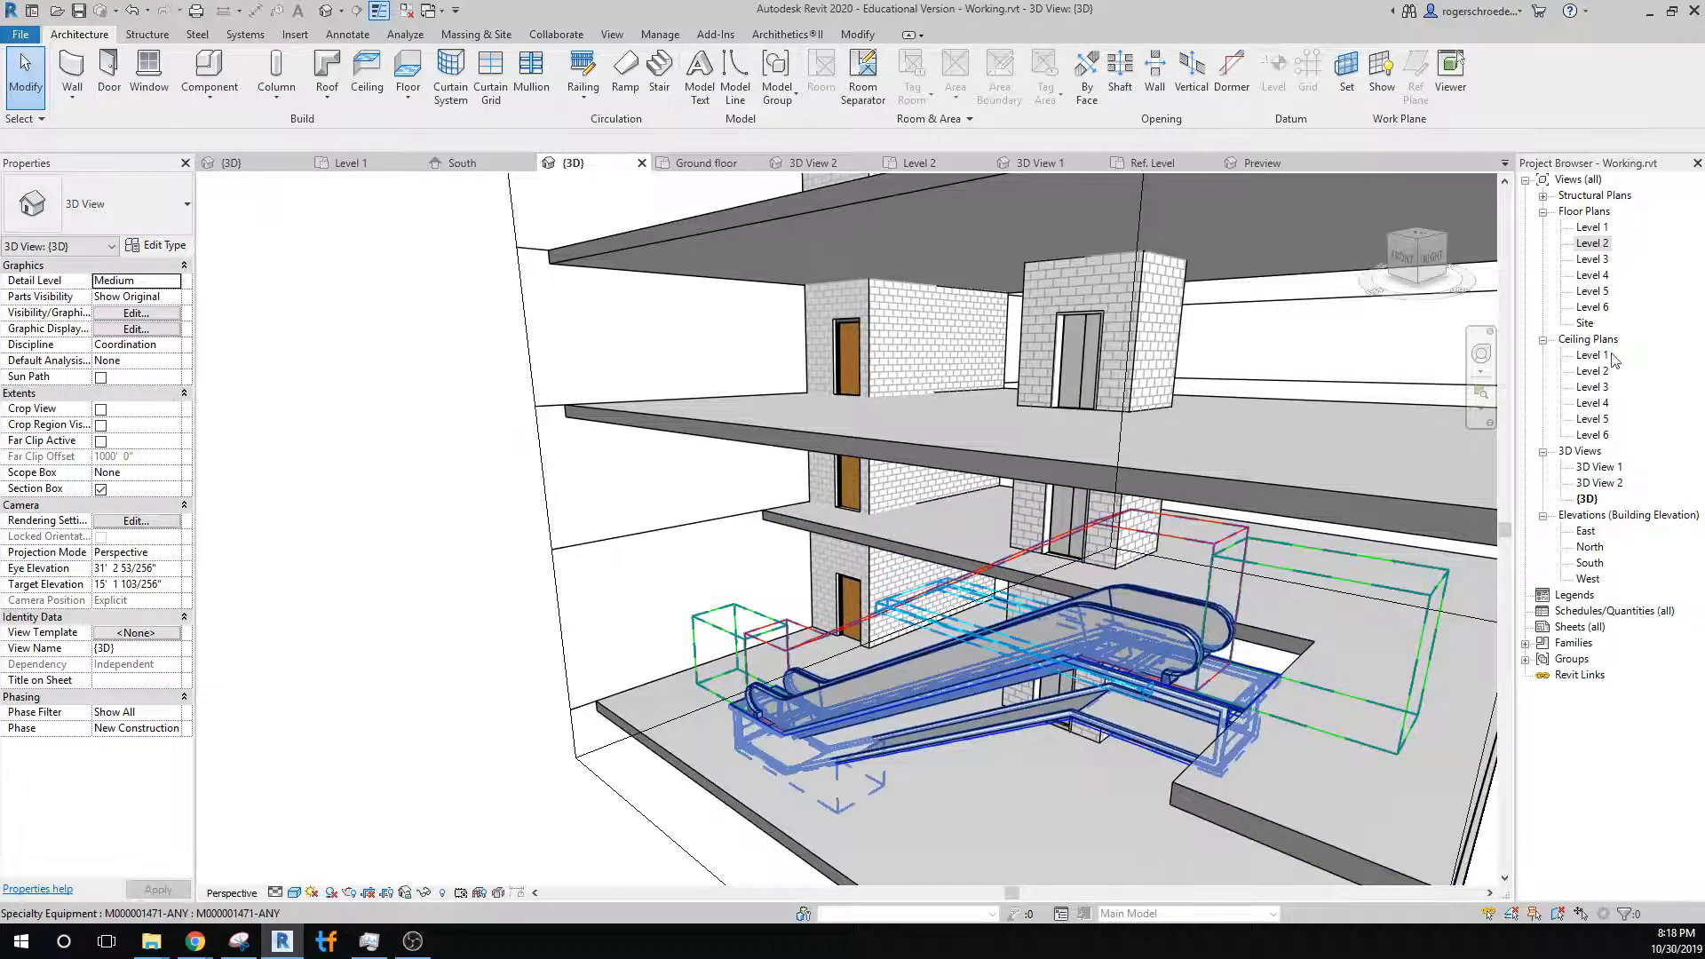
Cut a rectangular pit opening about 14' 5" by 5' 5" in the Level 1 floor at the escalator's lower end, matching its width.
double_click(1593, 227)
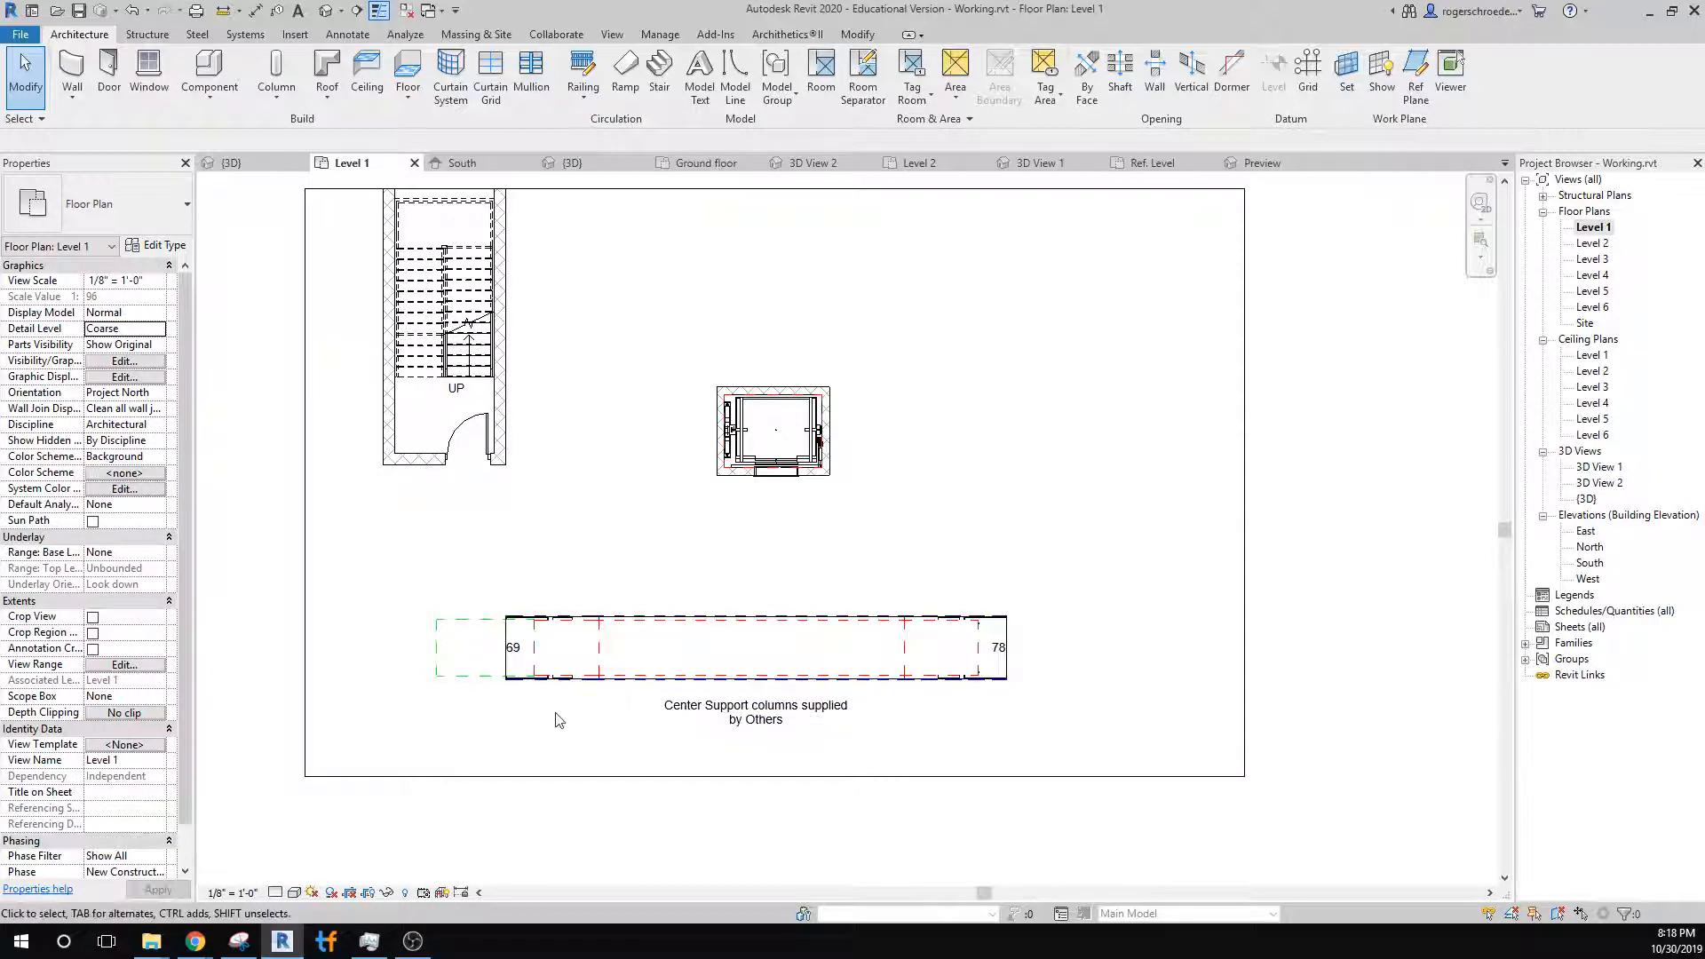
scroll(557, 720, "up", 3)
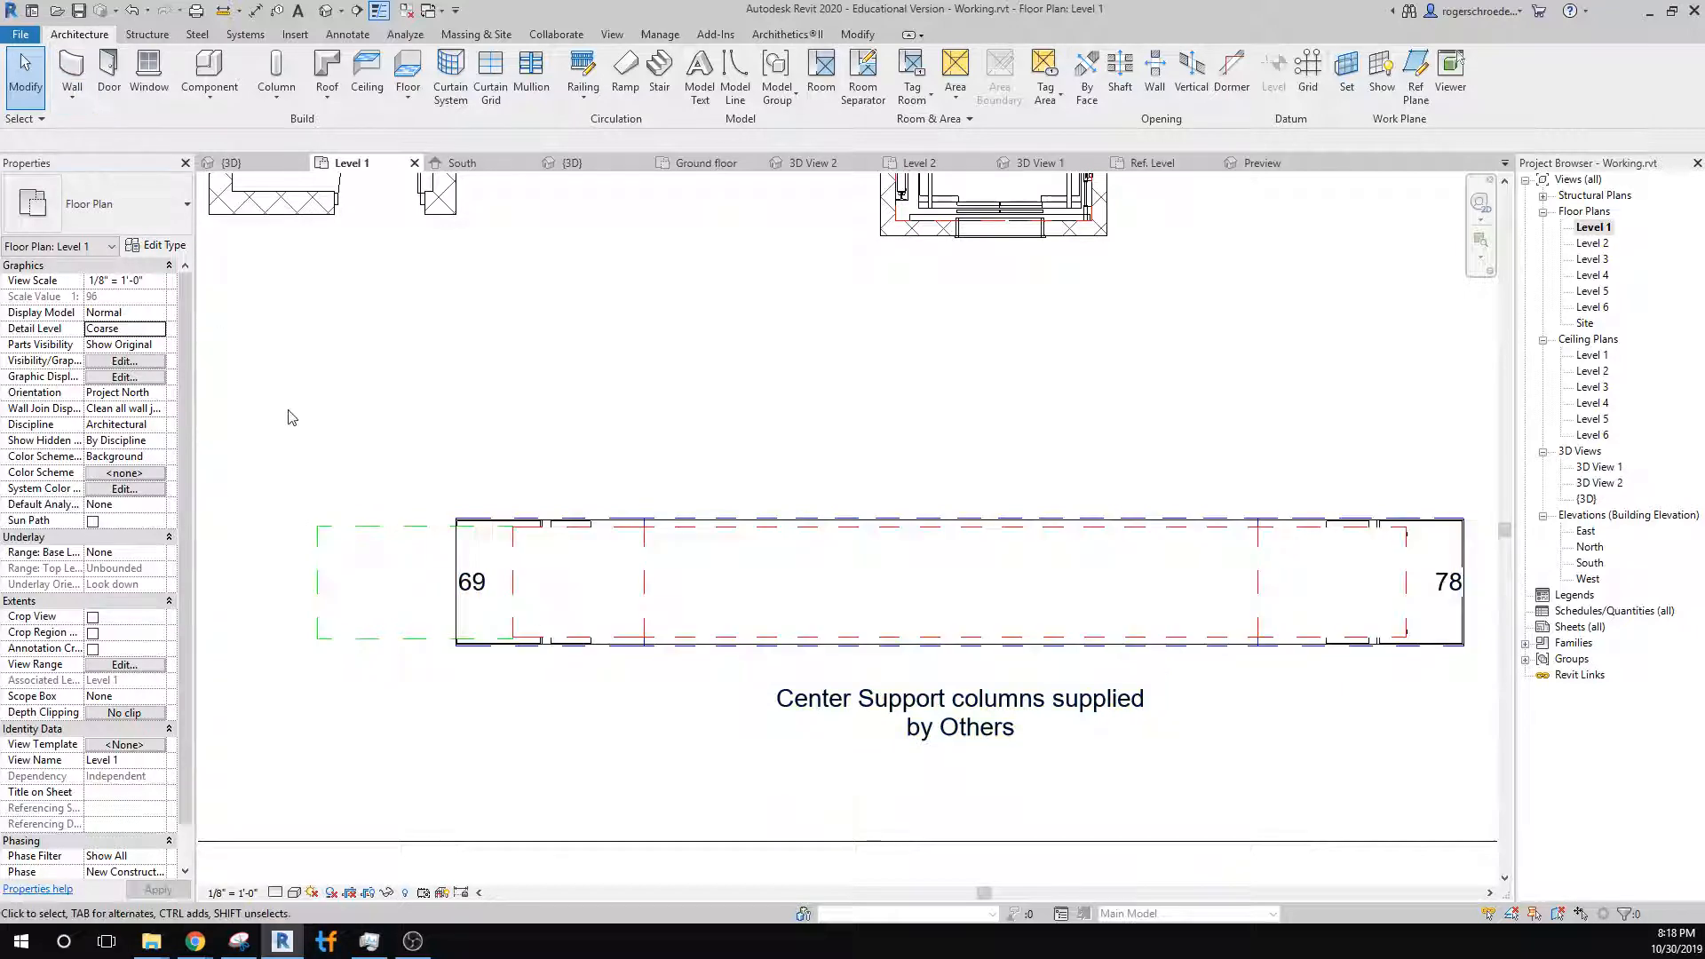
scroll(411, 429, "down", 4)
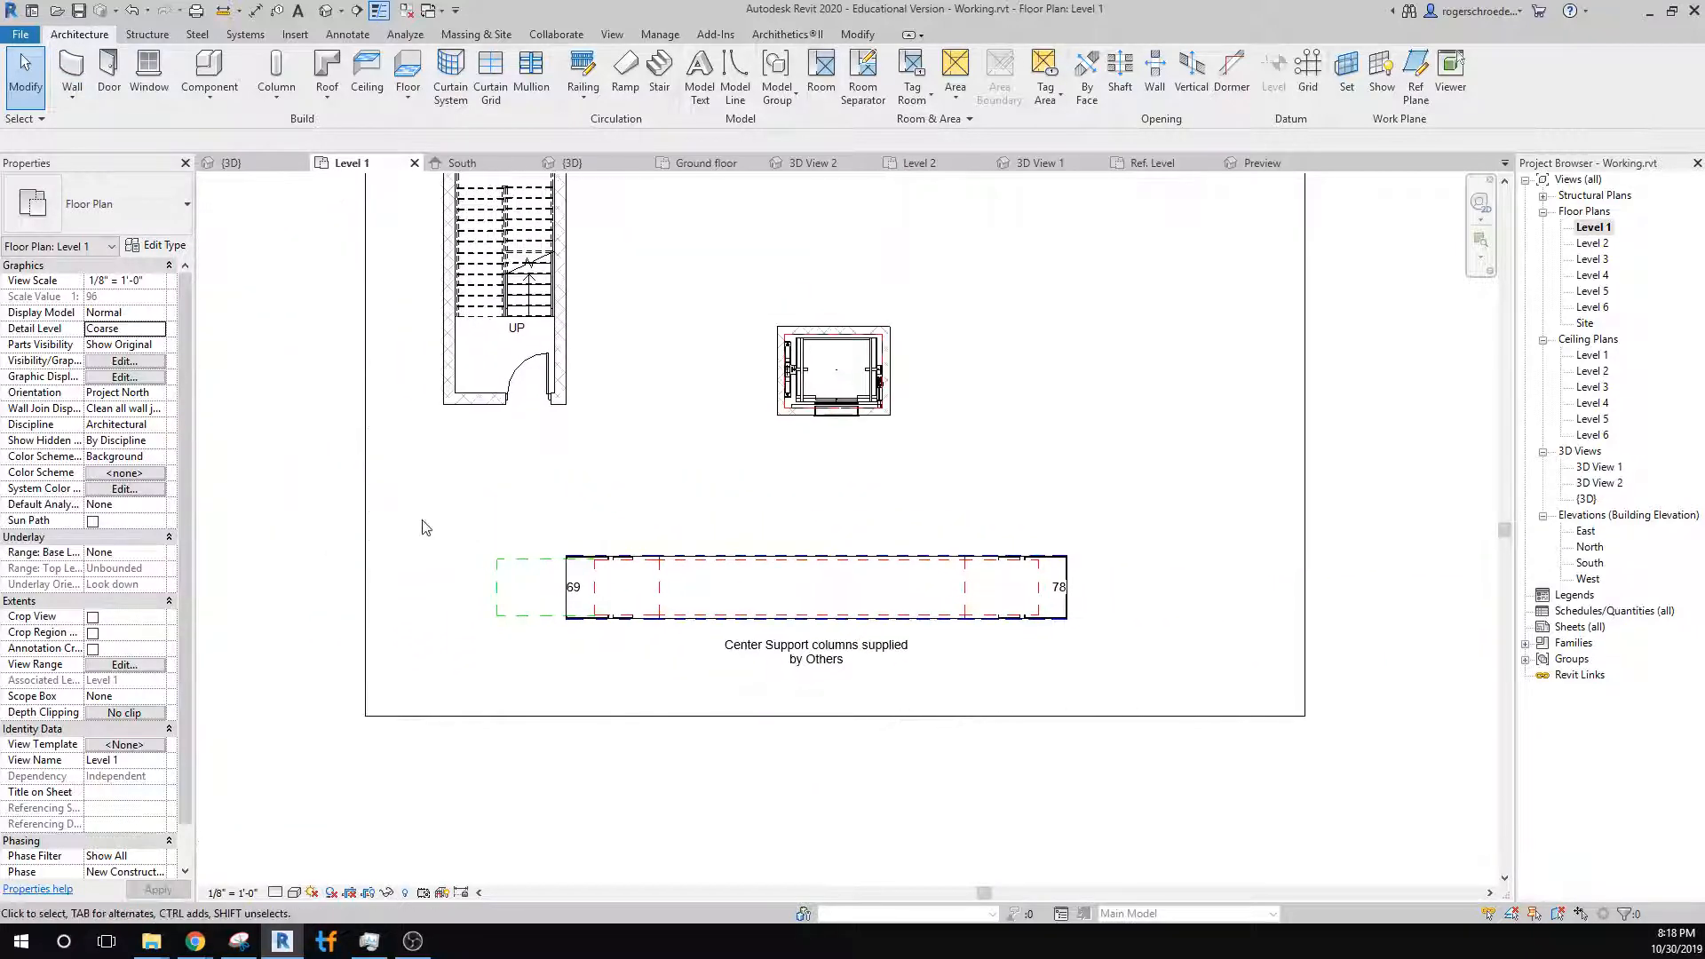
double_click(371, 494)
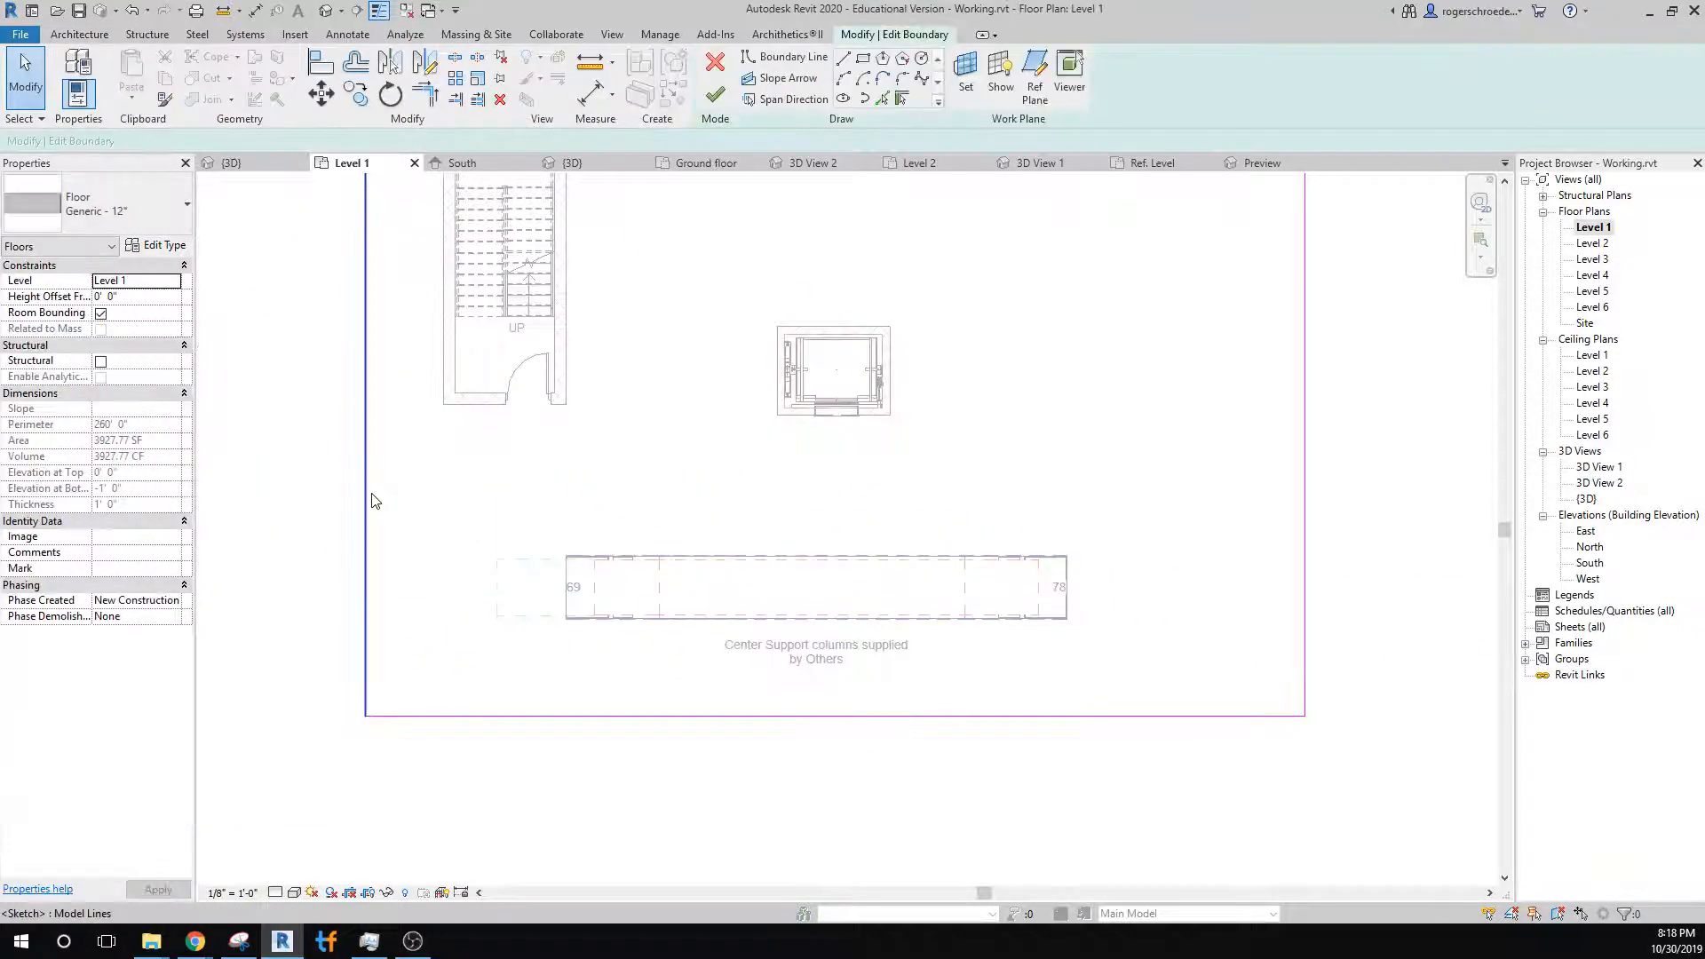
left_click(861, 58)
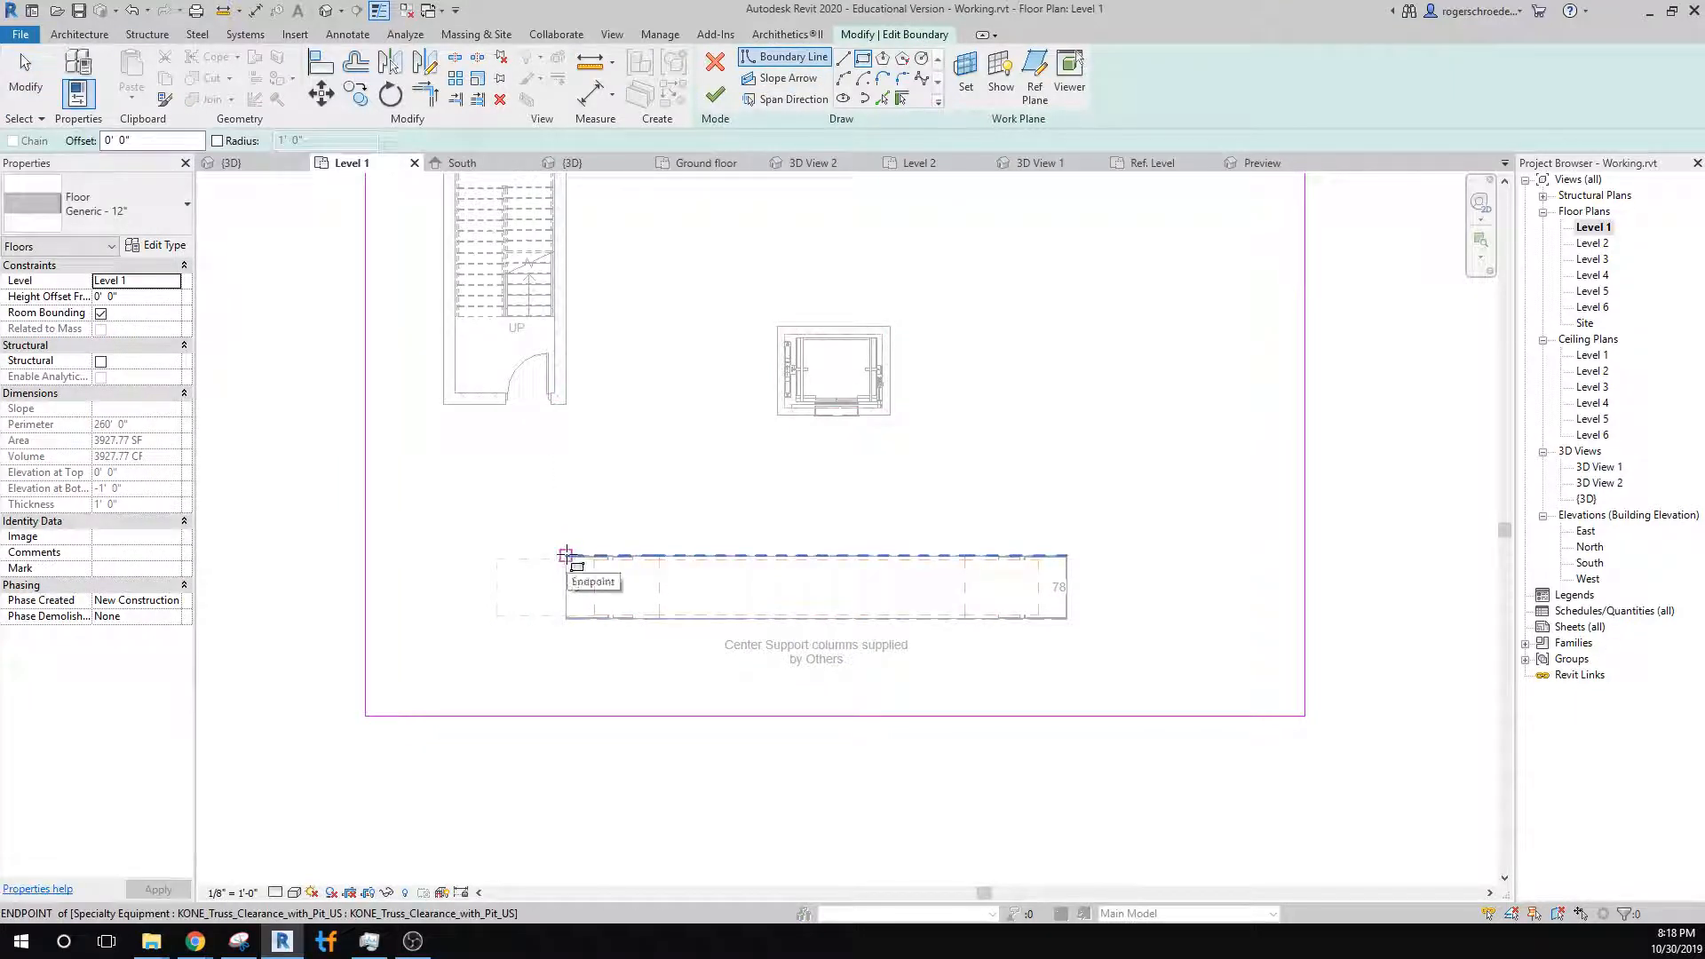
left_click(566, 555)
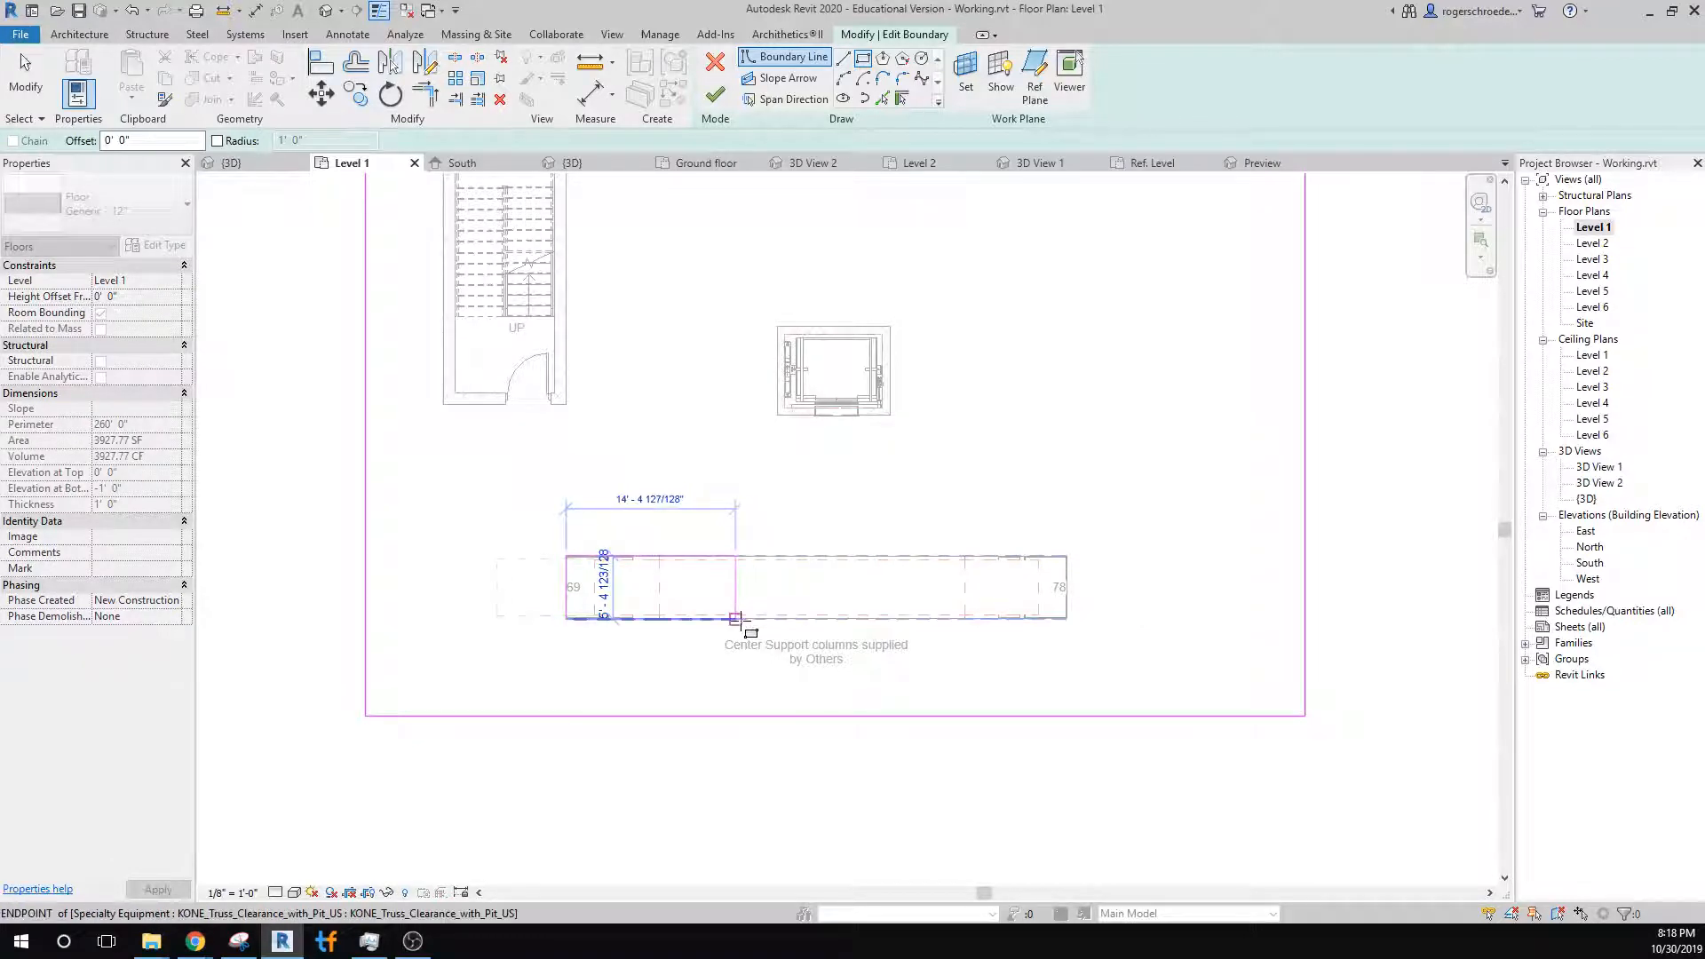
left_click(737, 618)
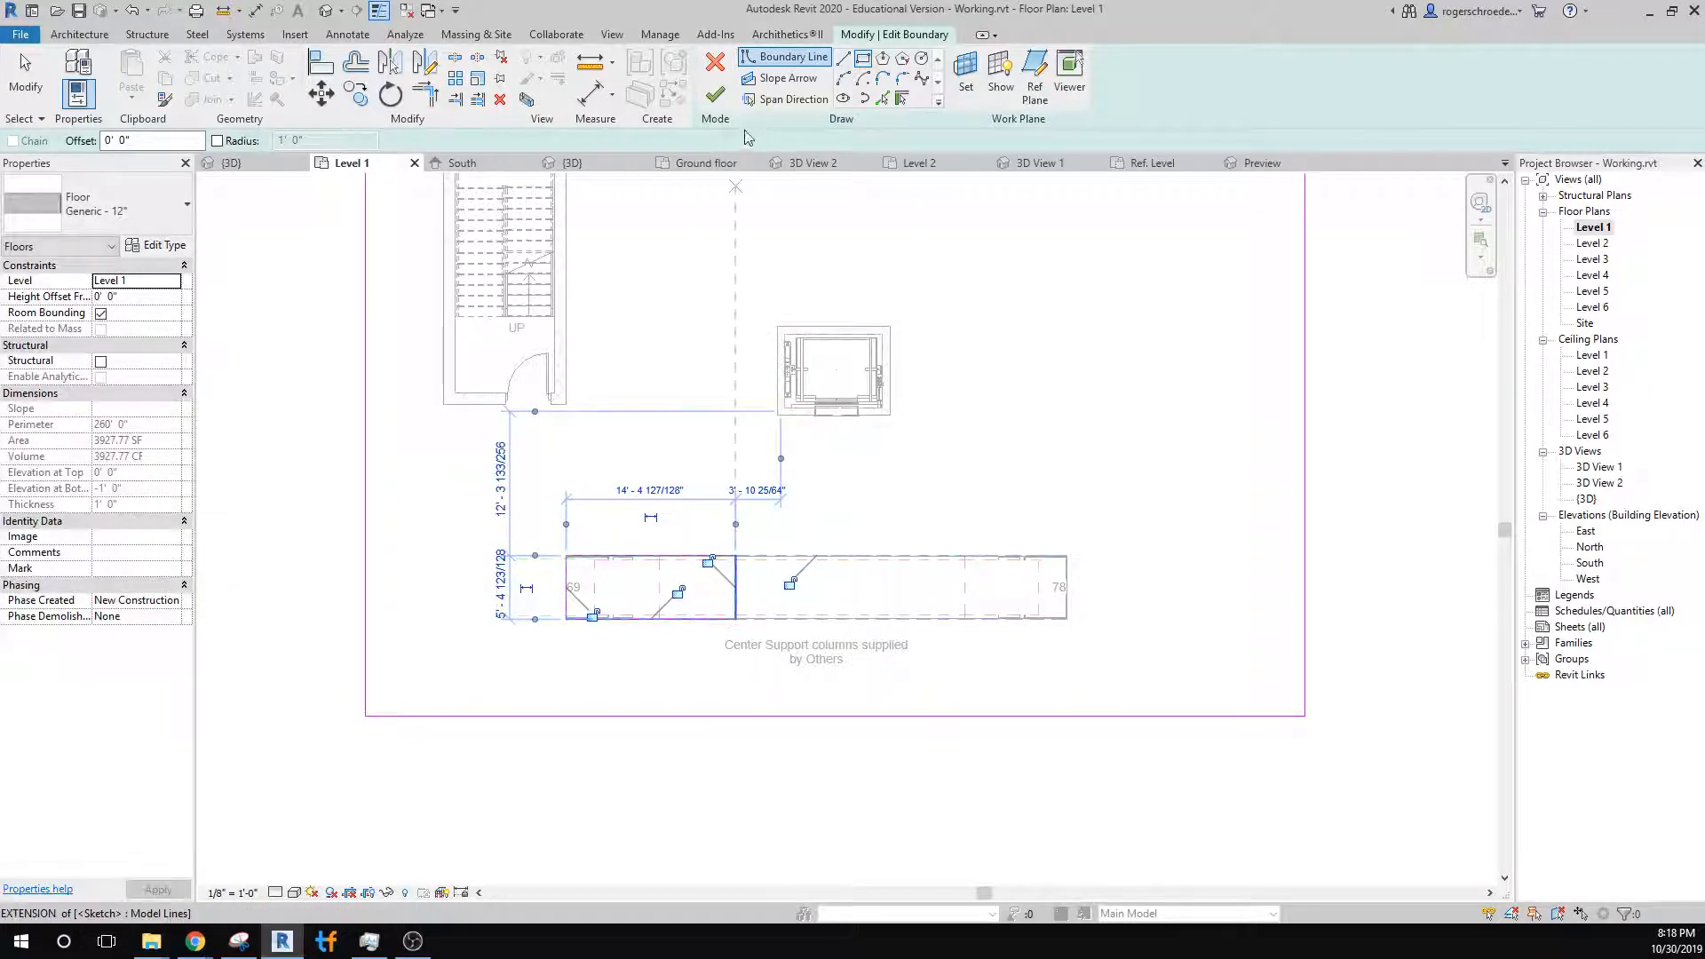
left_click(716, 95)
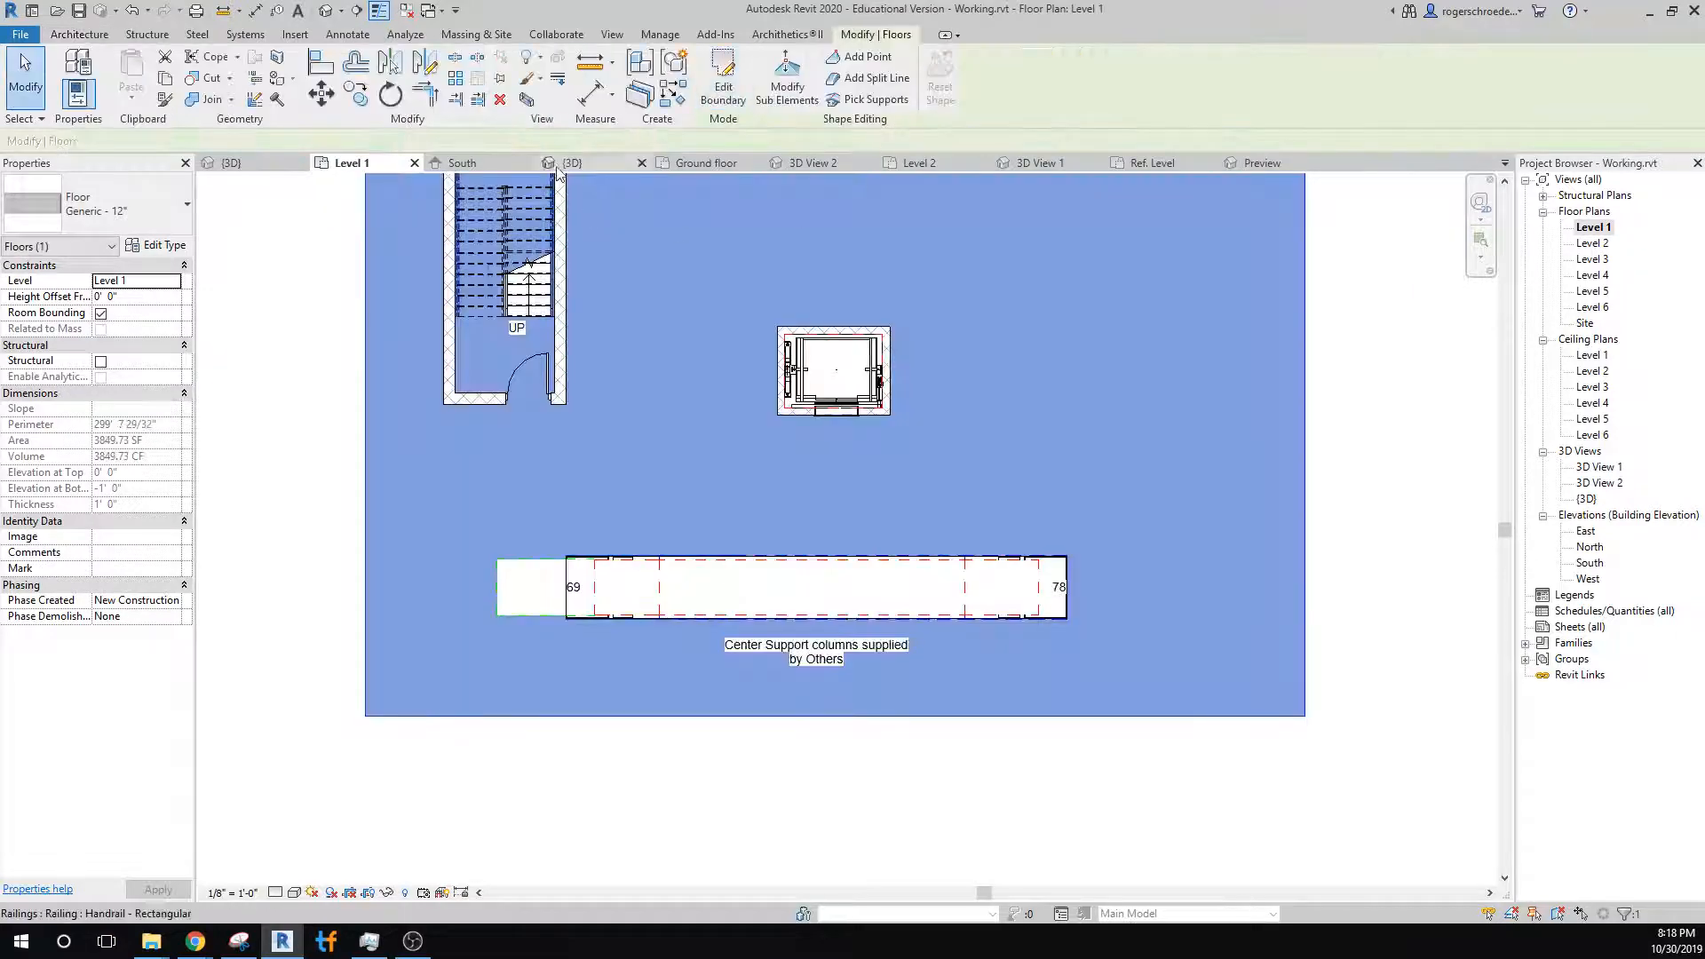
Examine the Level 1 pit opening and the escalator's upper landing at Level 2 in the {3D} view.
left_click(573, 163)
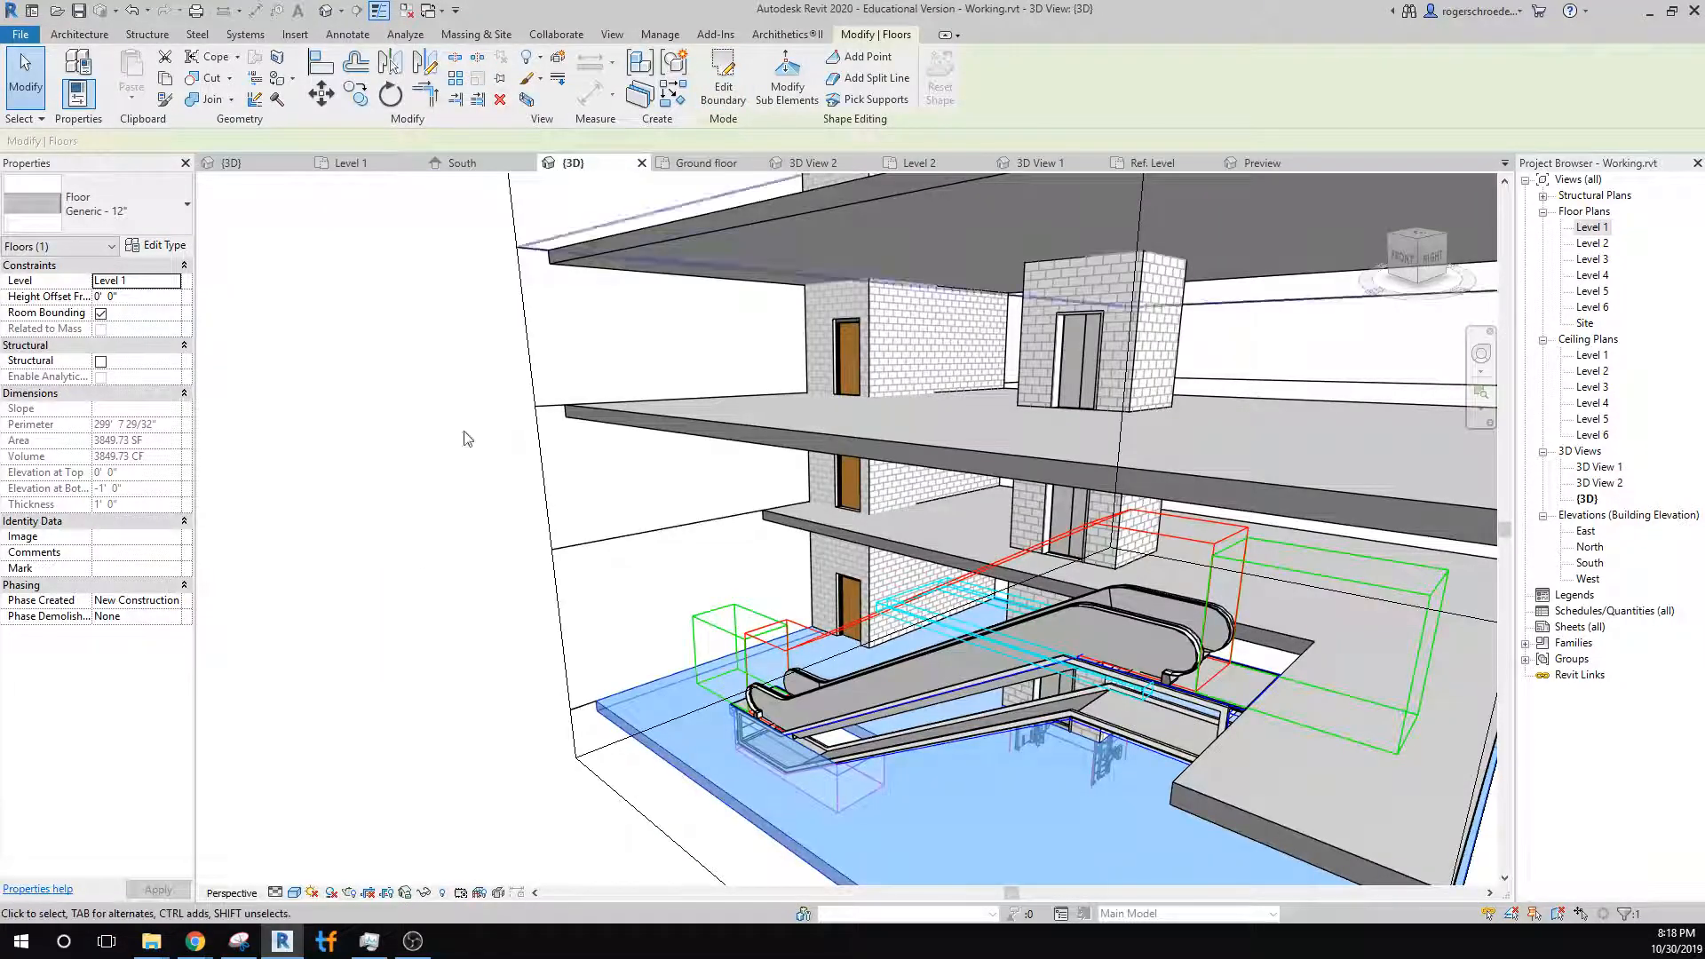
left_click(381, 678)
scroll(786, 754, "up", 4)
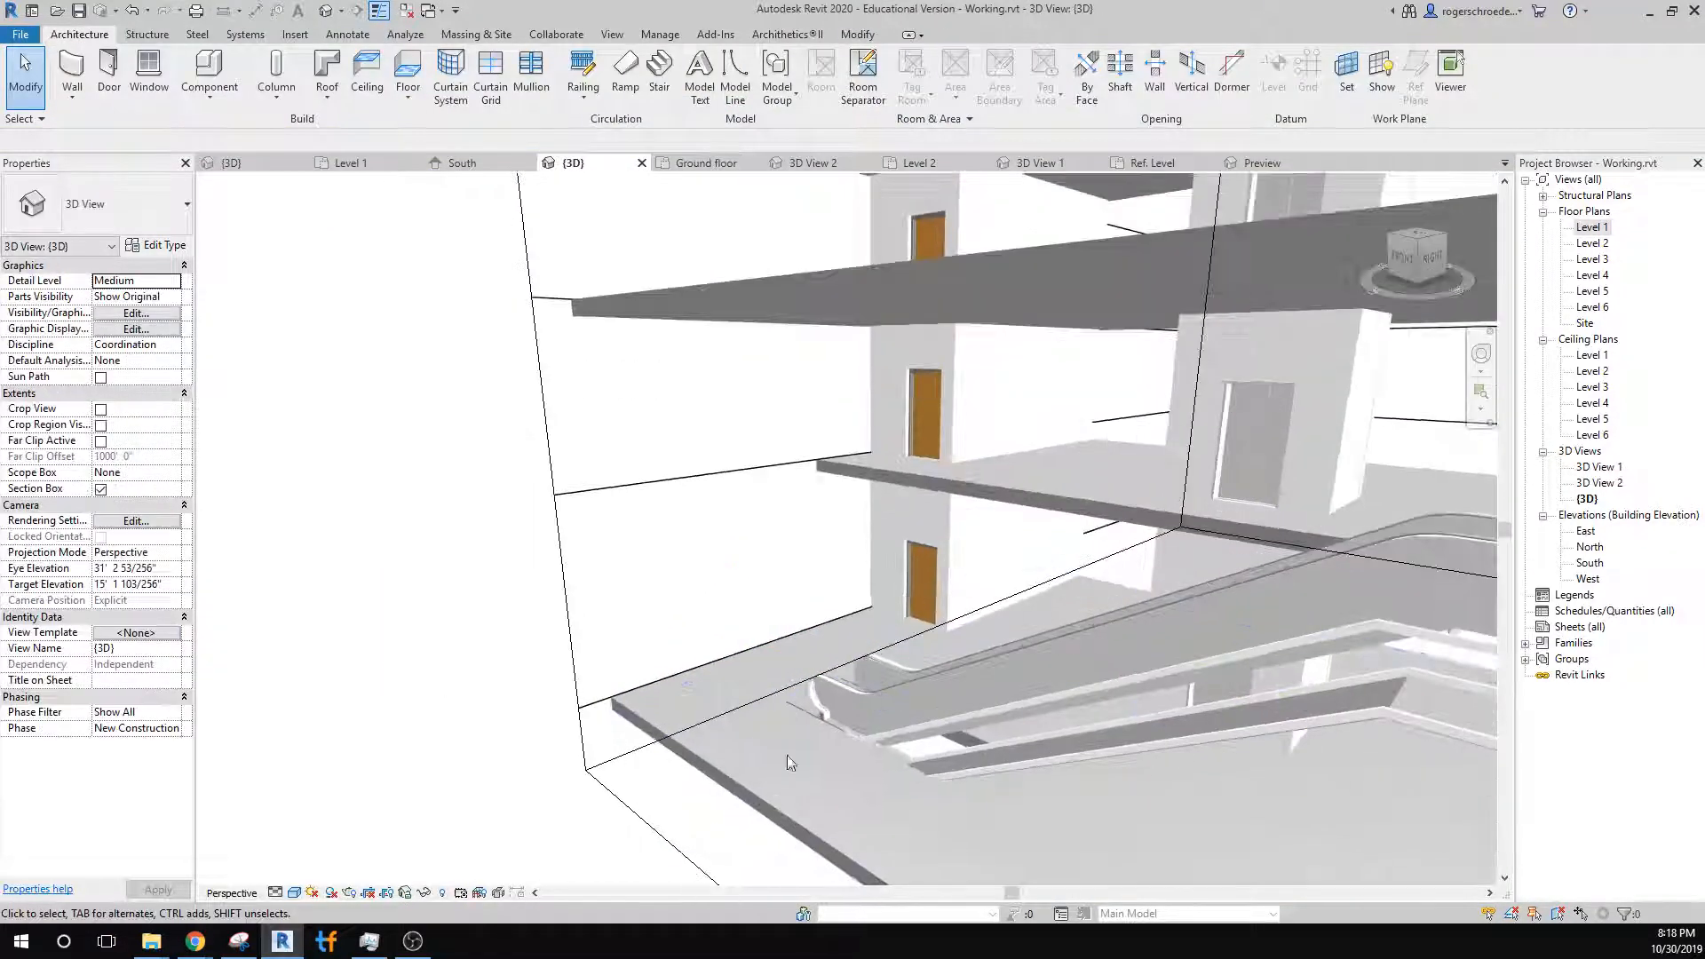
scroll(867, 785, "up", 5)
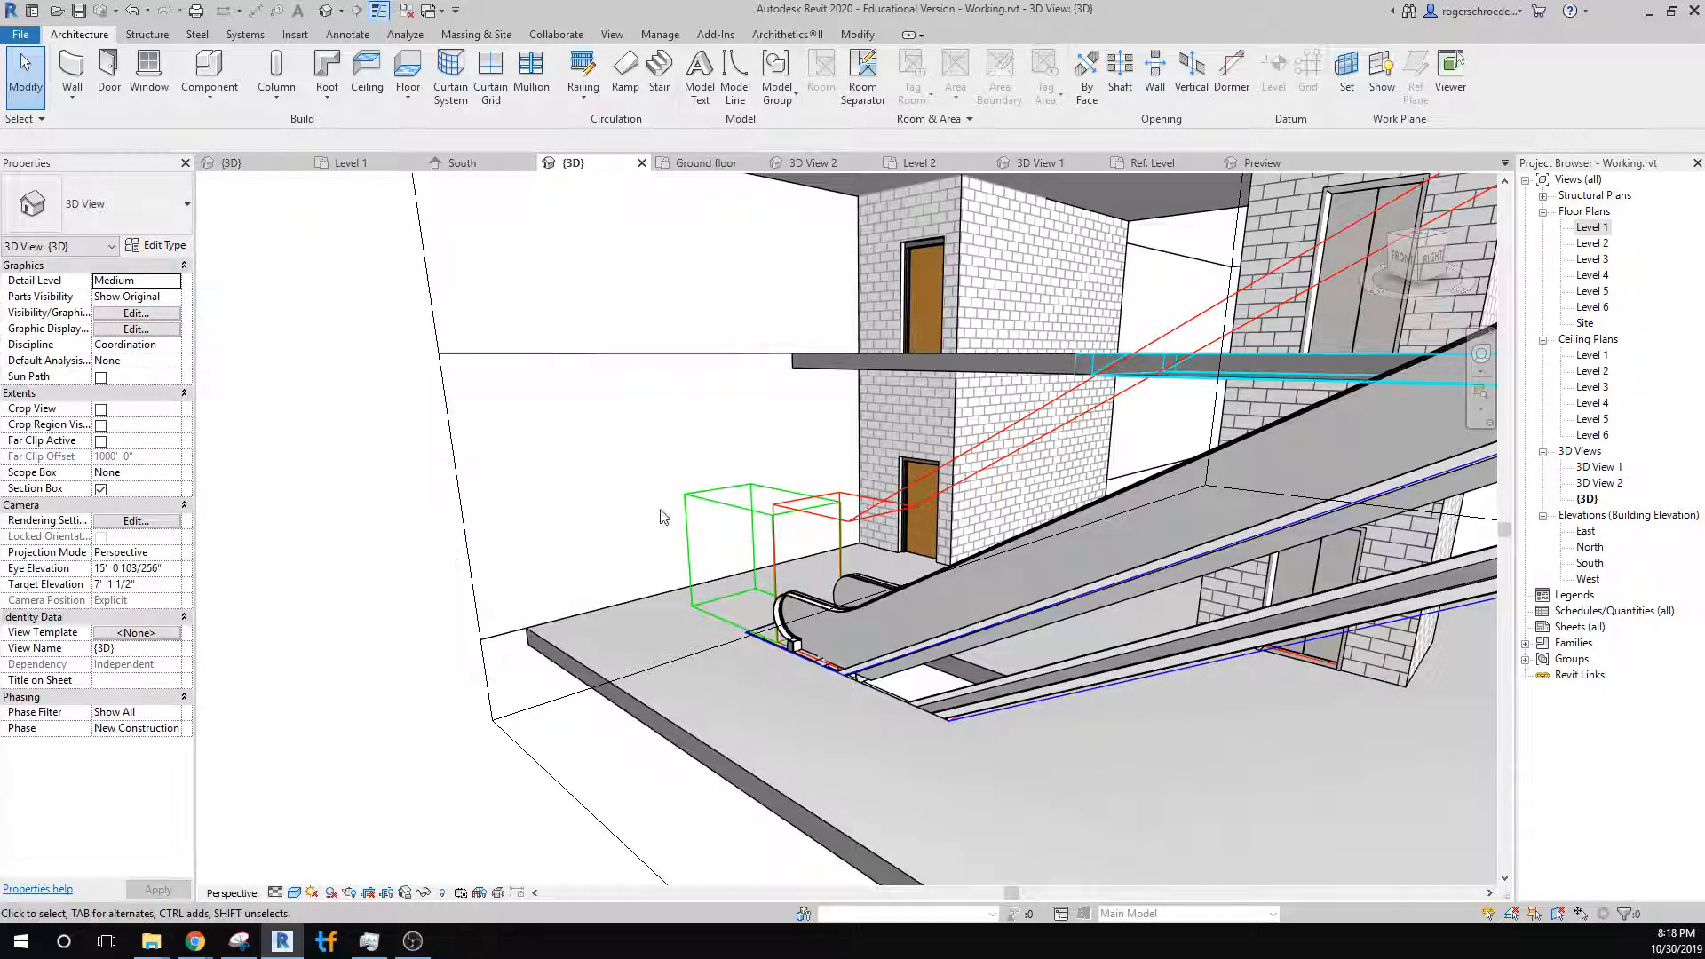
middle_click_drag(1070, 647, 175, 803)
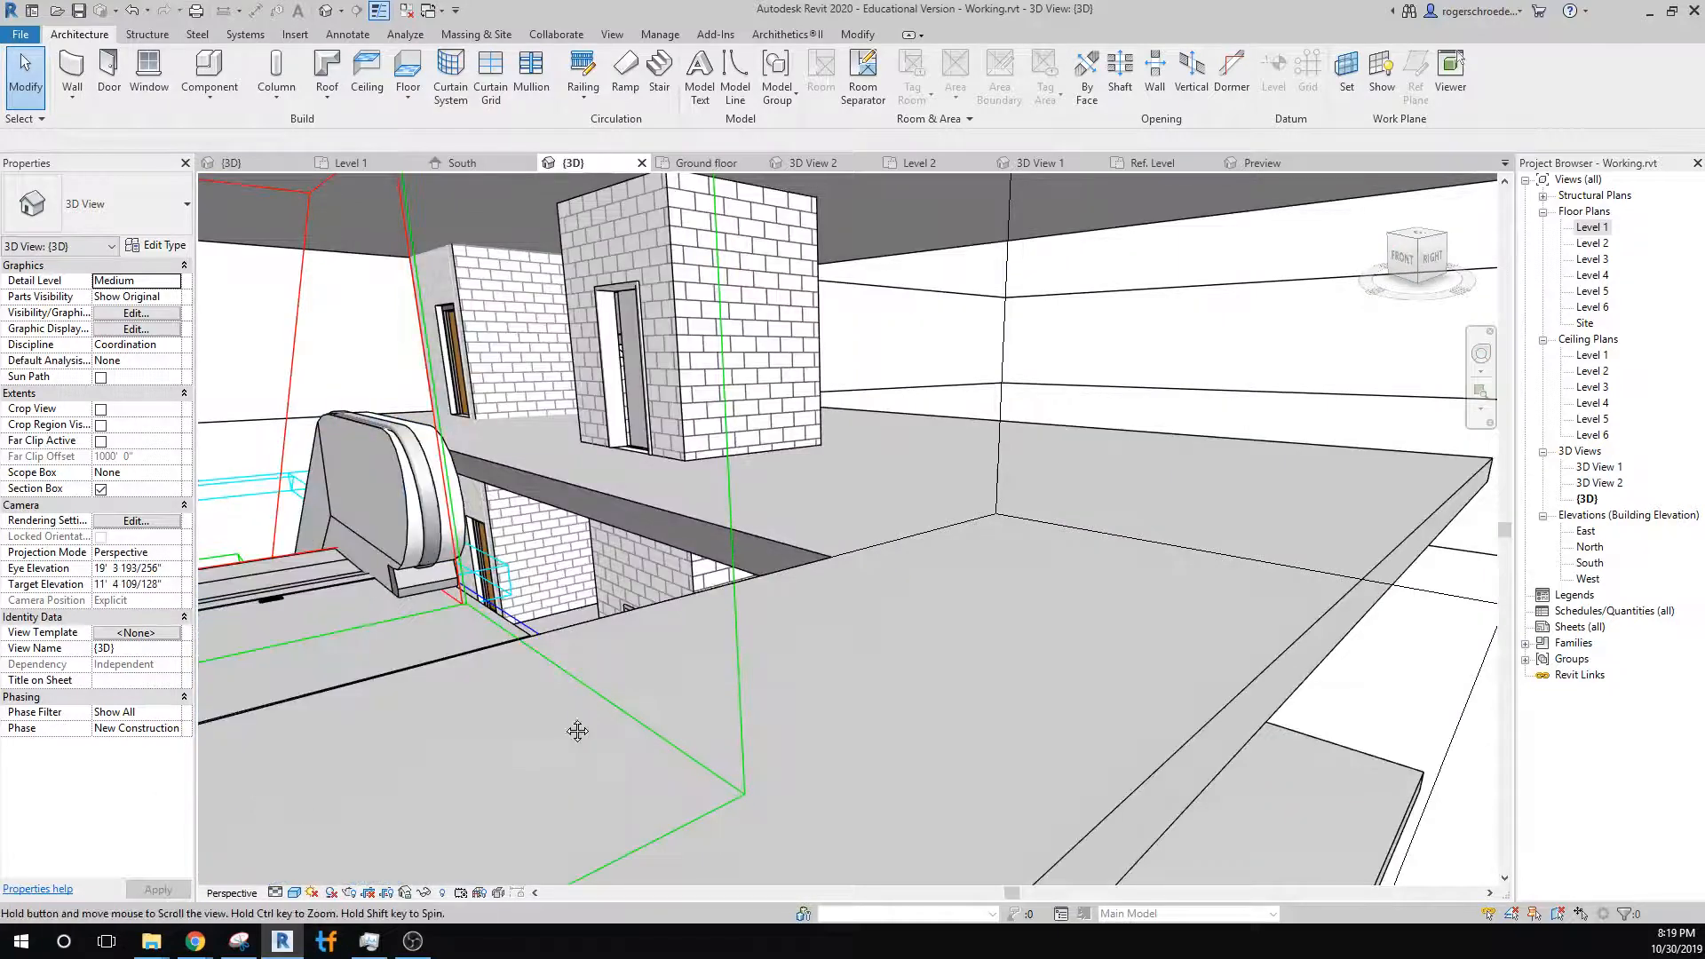
middle_click_drag(577, 730, 613, 712)
middle_click_drag(1019, 581, 513, 897, "shift")
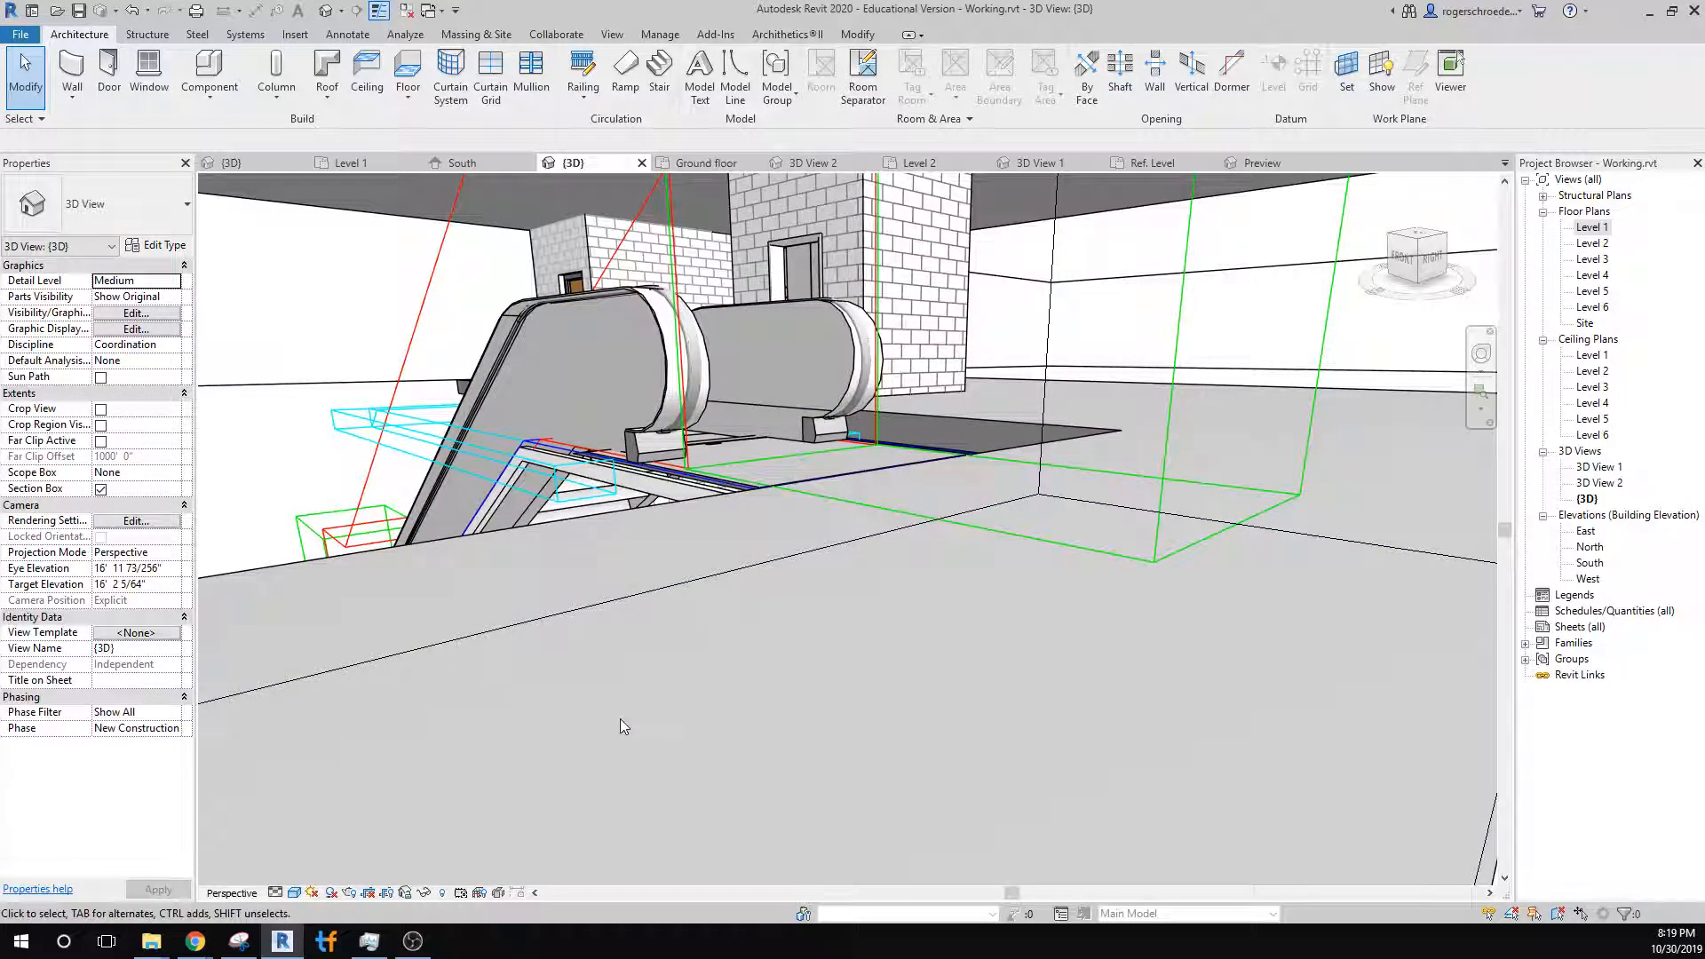
scroll(620, 717, "down", 5)
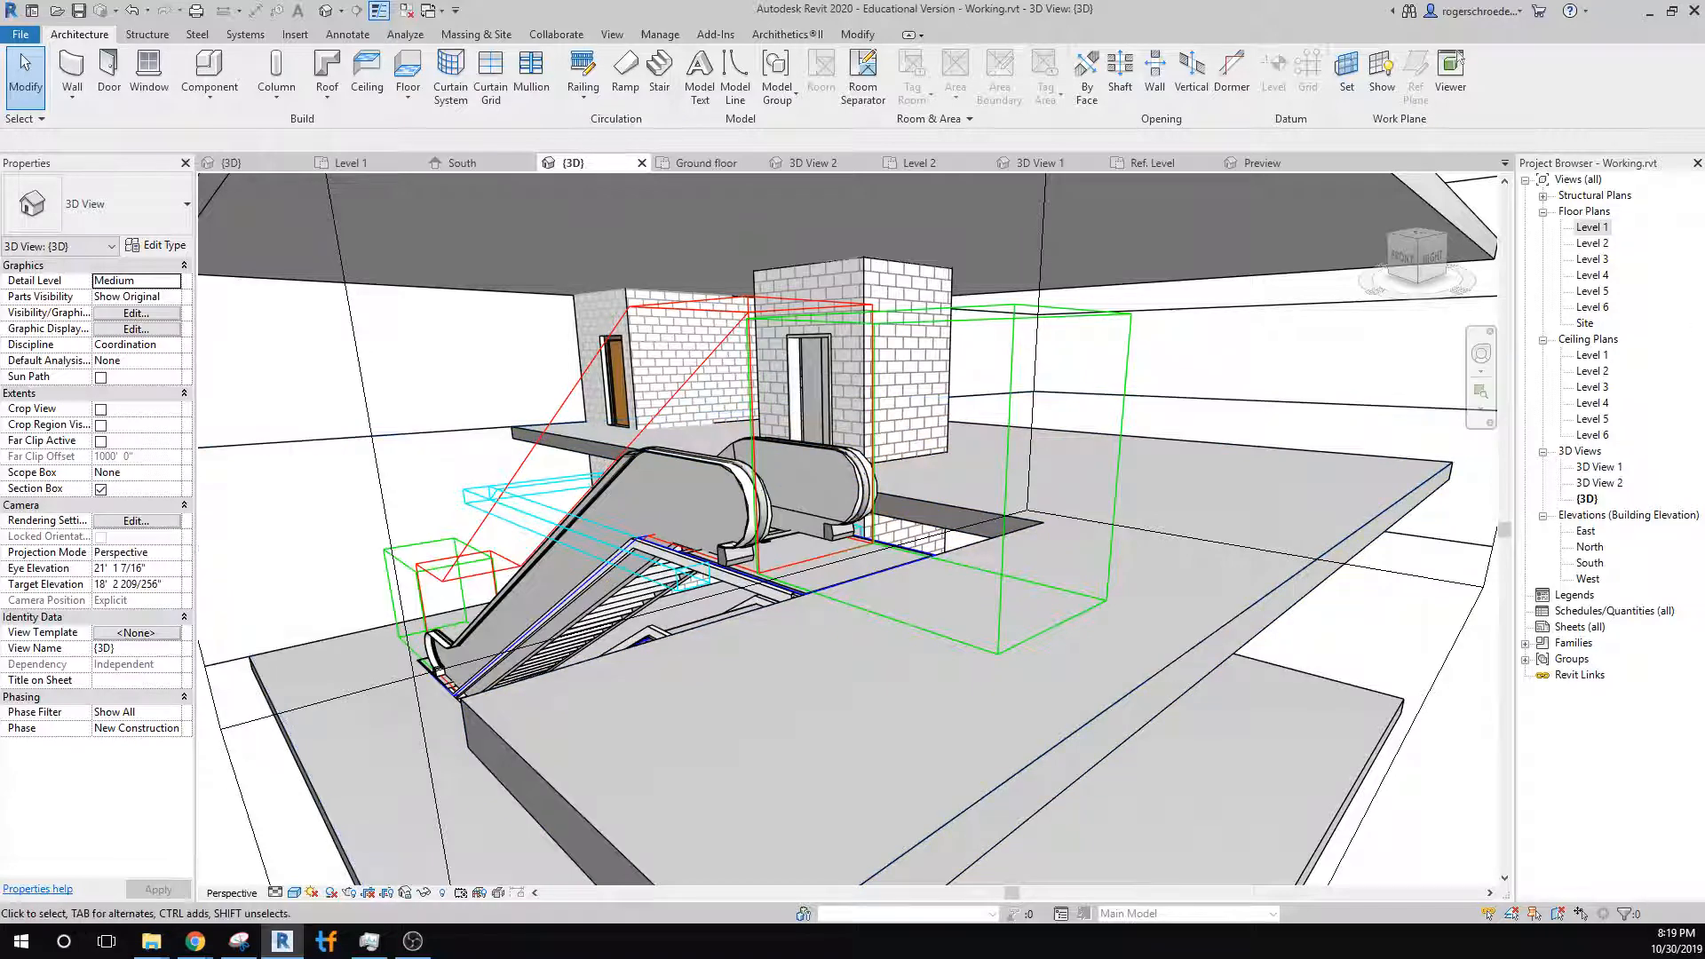
In the Level 2 plan, move the escalator about 3' 6" straight toward the elevator shaft.
double_click(1592, 227)
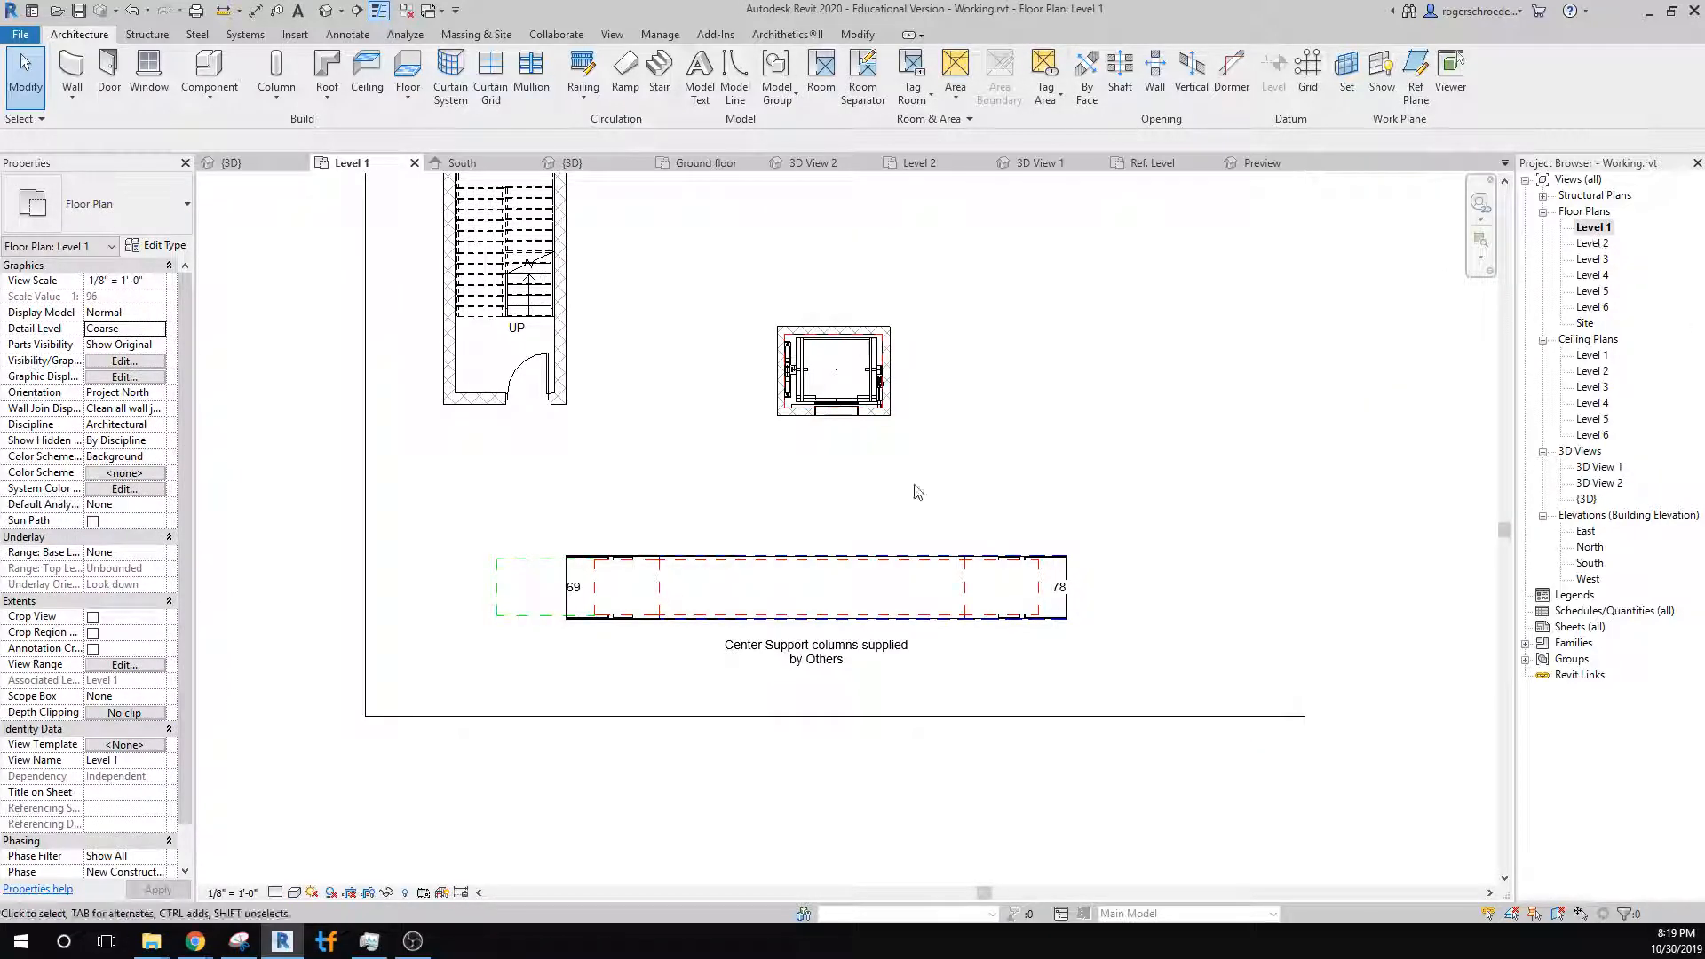
double_click(1591, 243)
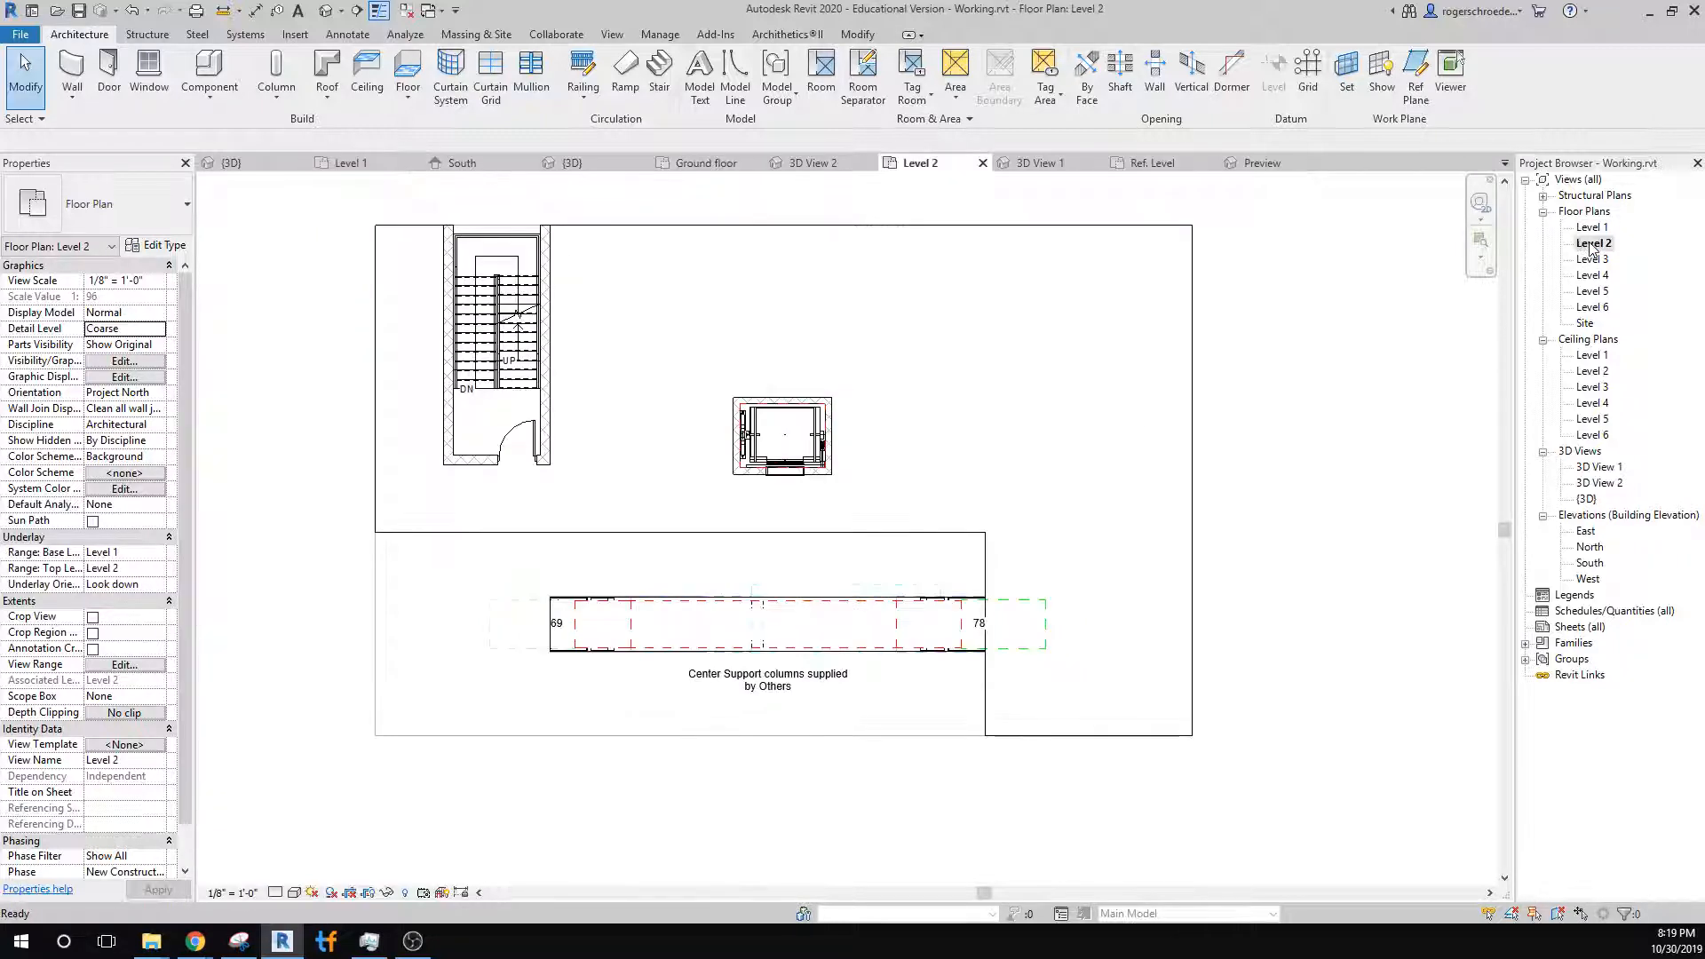
left_click(781, 614)
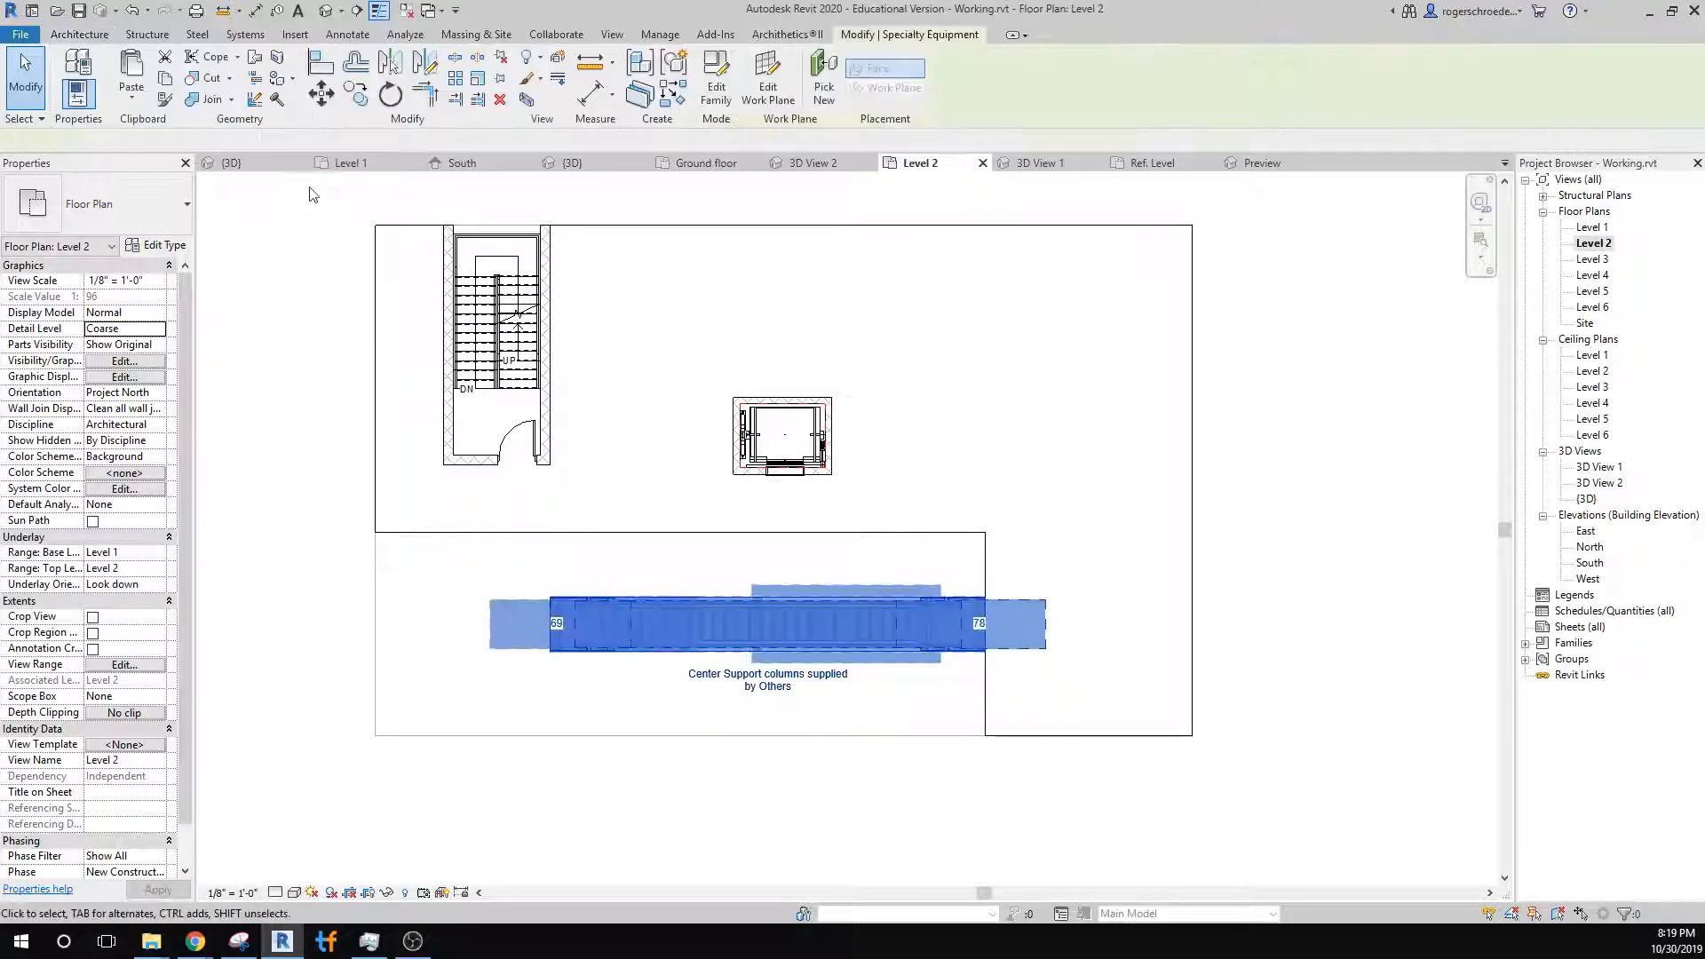
left_click(322, 99)
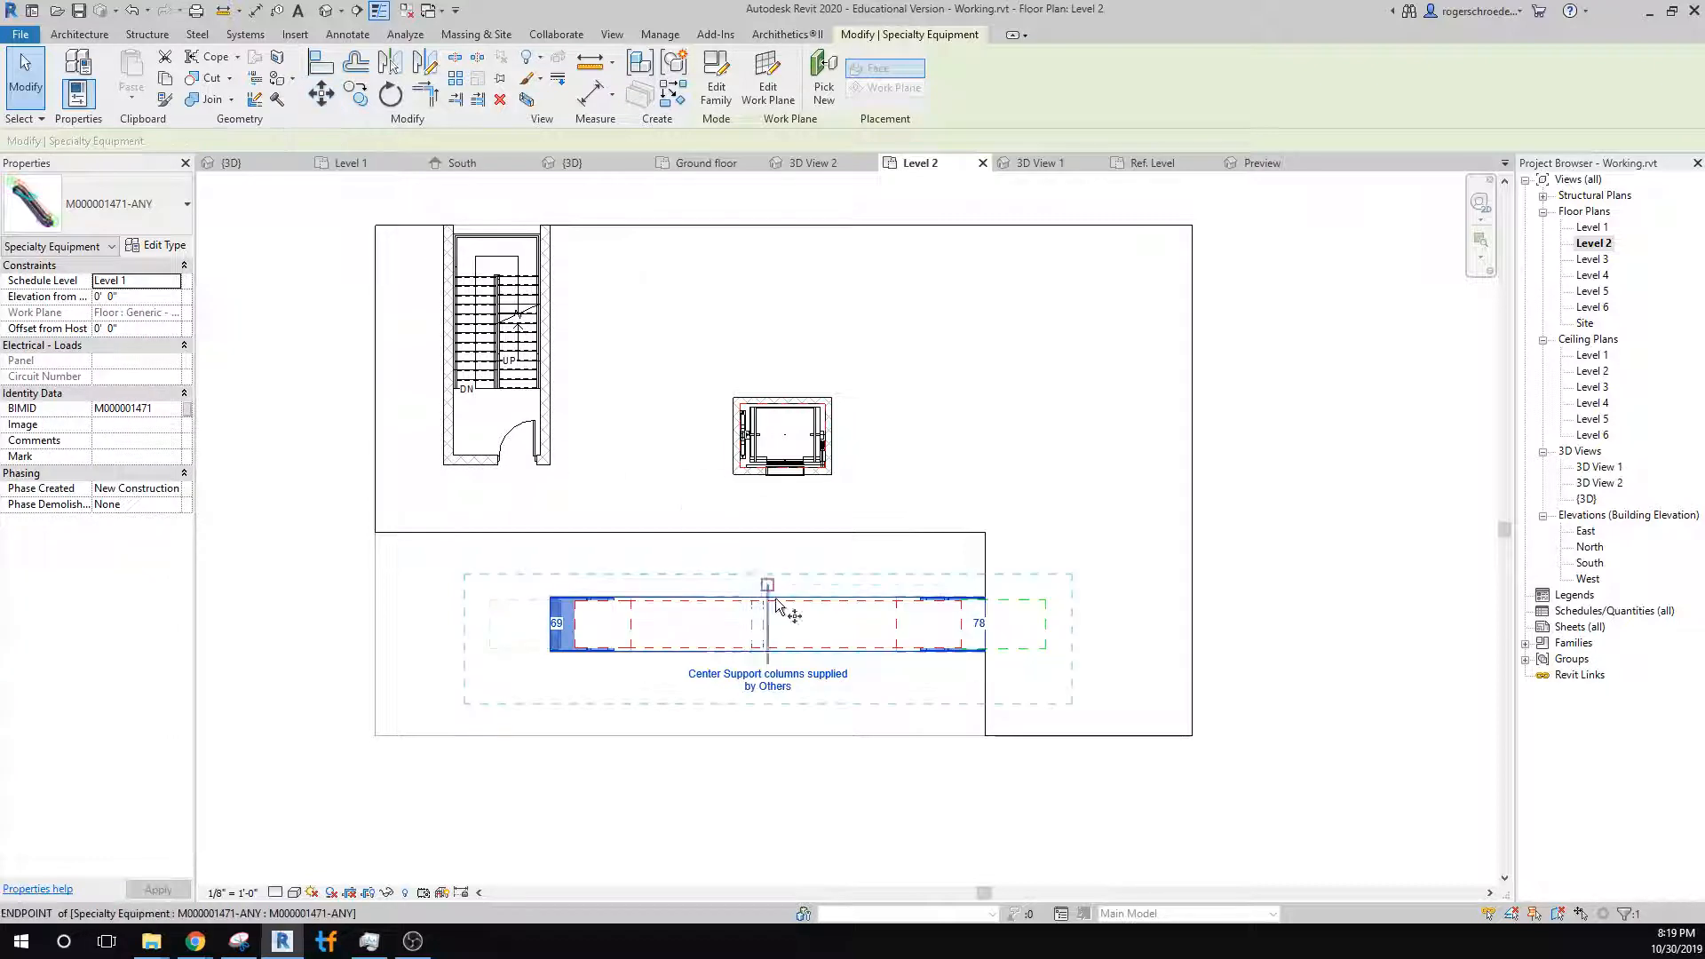
left_click(780, 604)
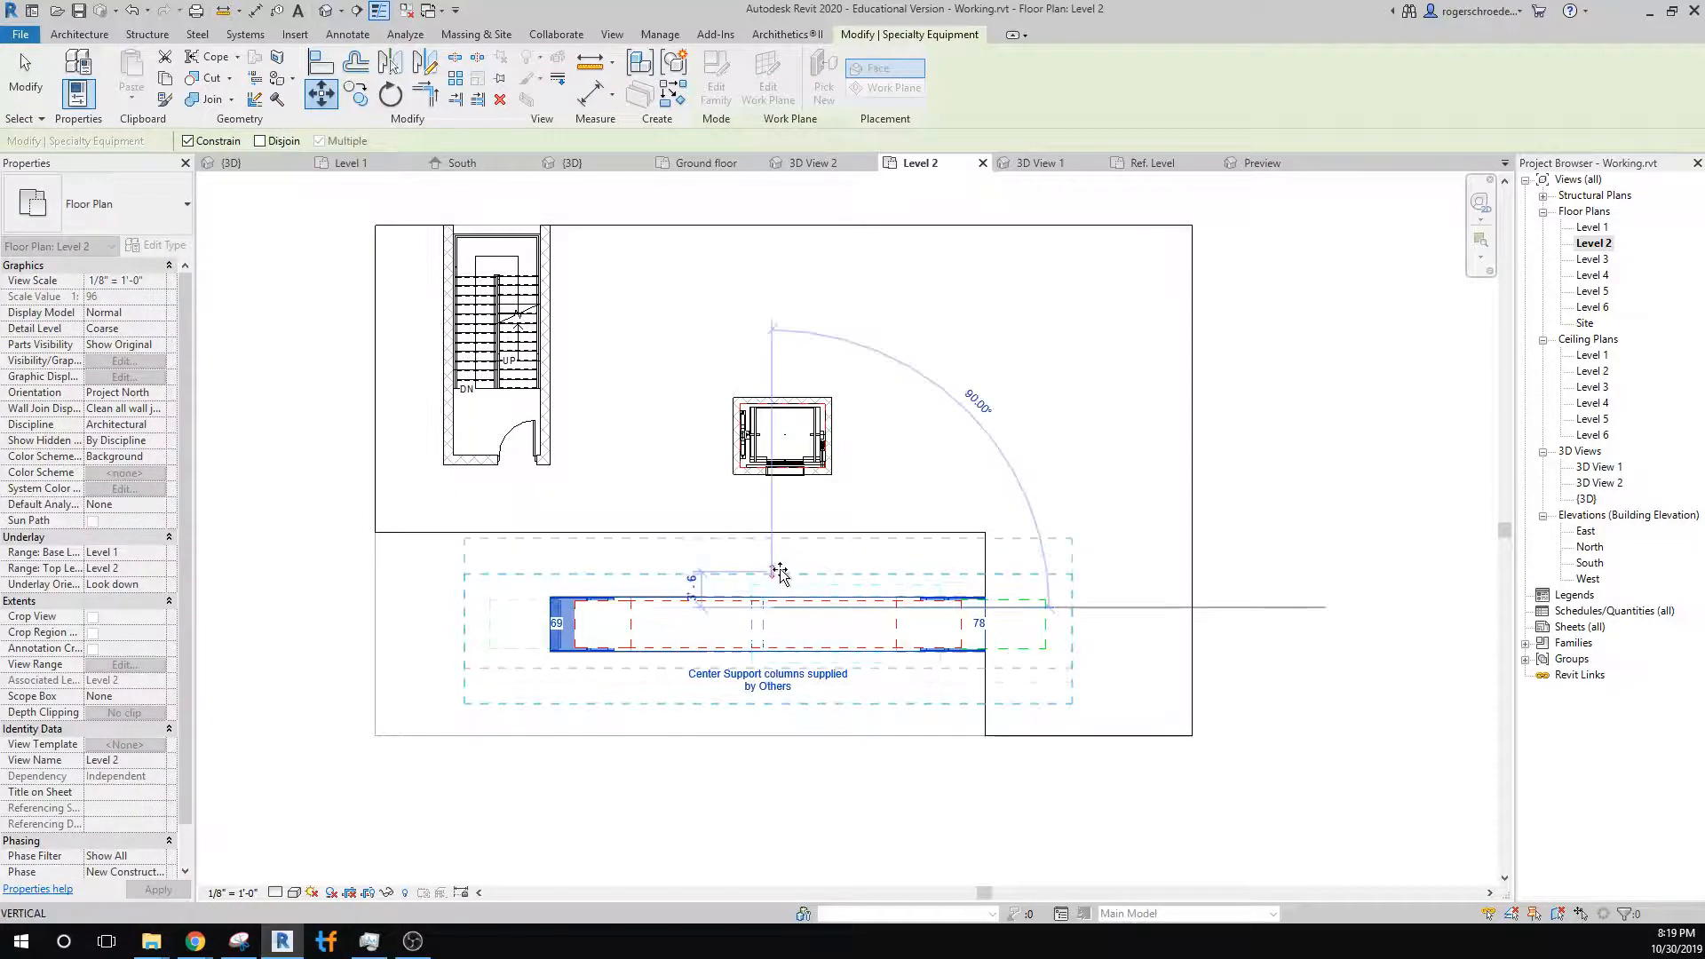
left_click(781, 573)
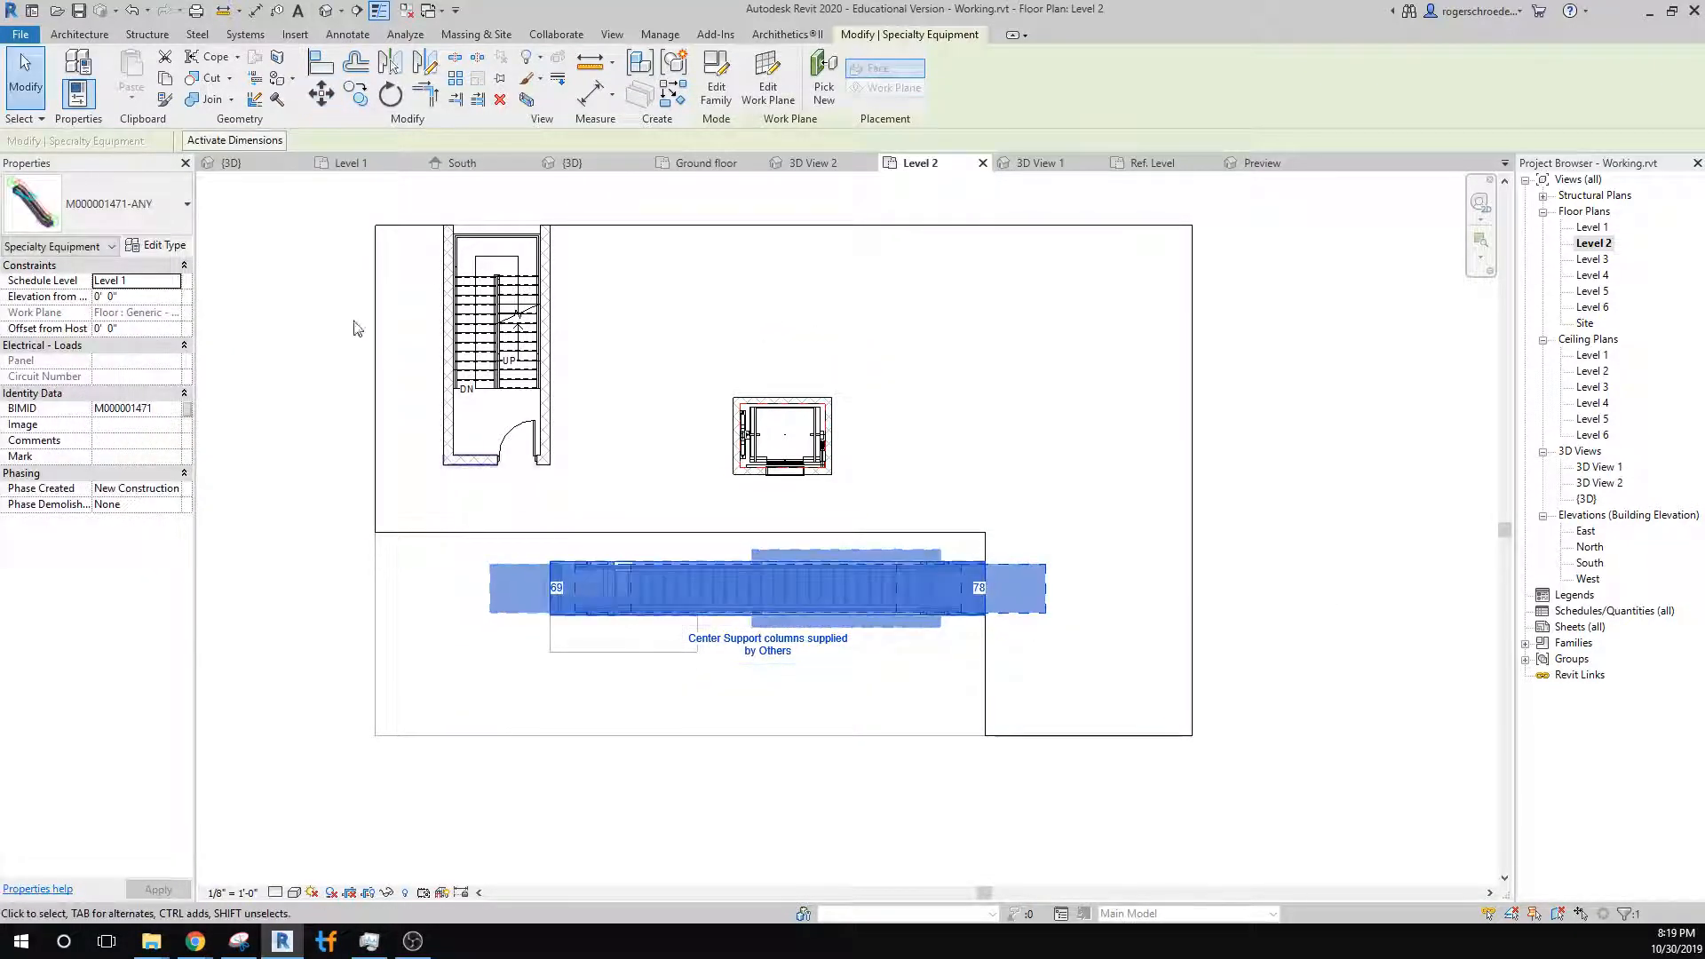
Copy the escalator to a parallel position in front of the original within the floor opening, and undo the stray extra copy.
left_click(355, 93)
left_click(771, 611)
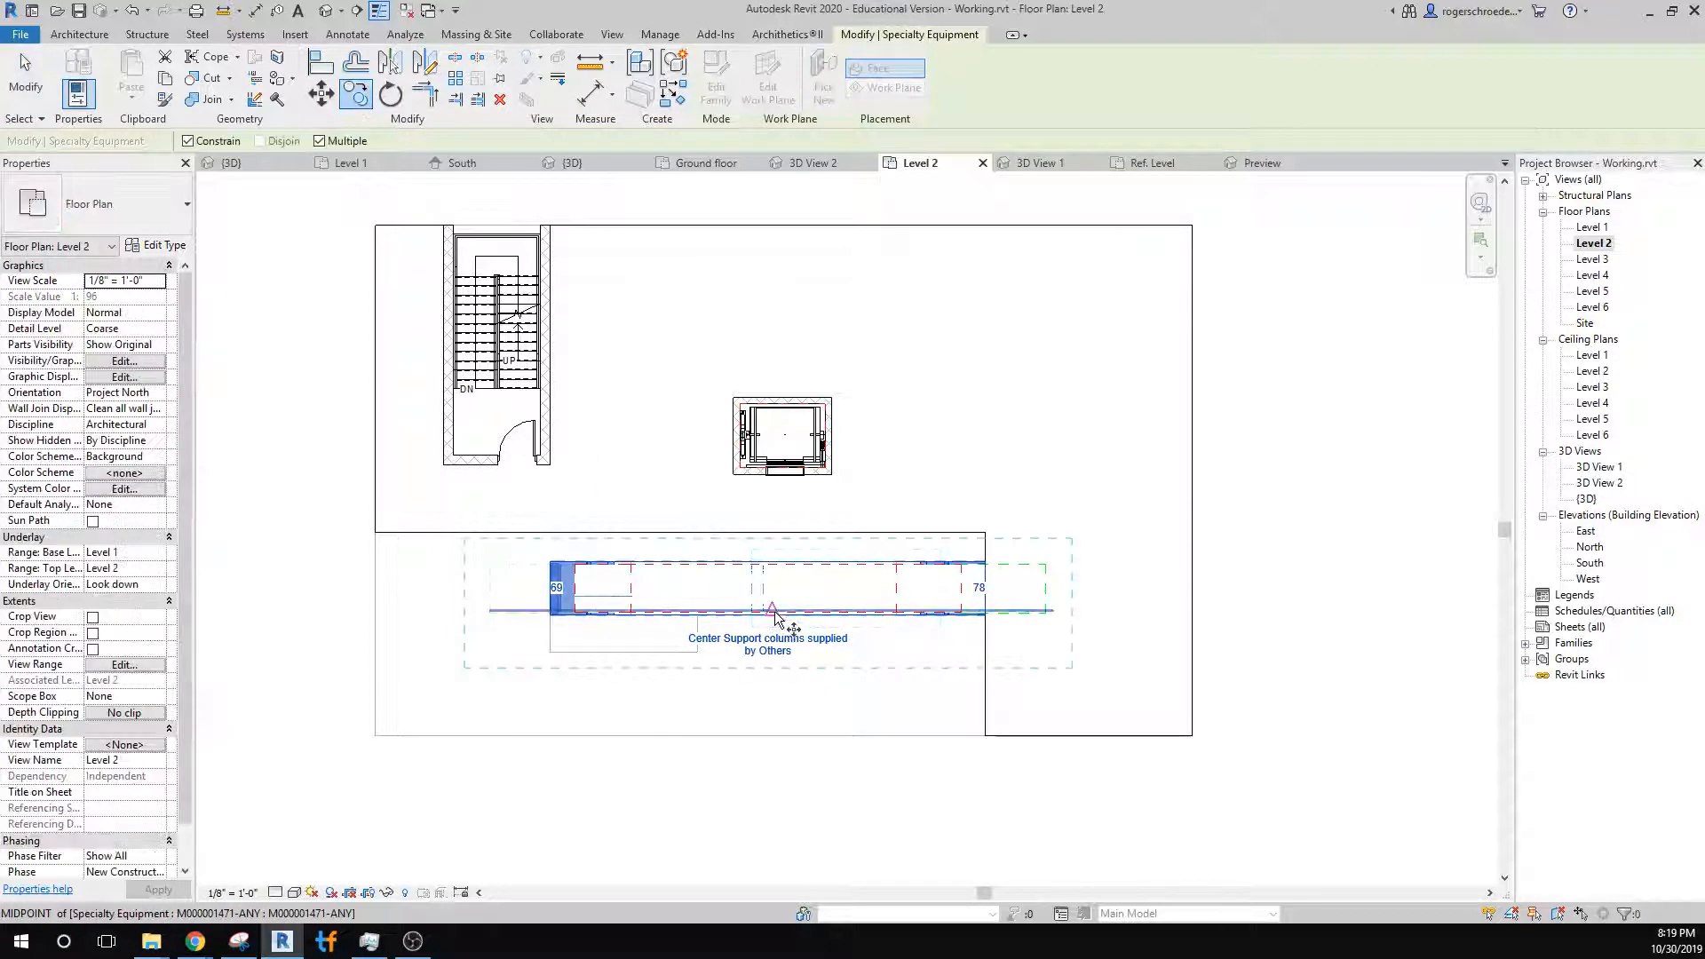
left_click(767, 695)
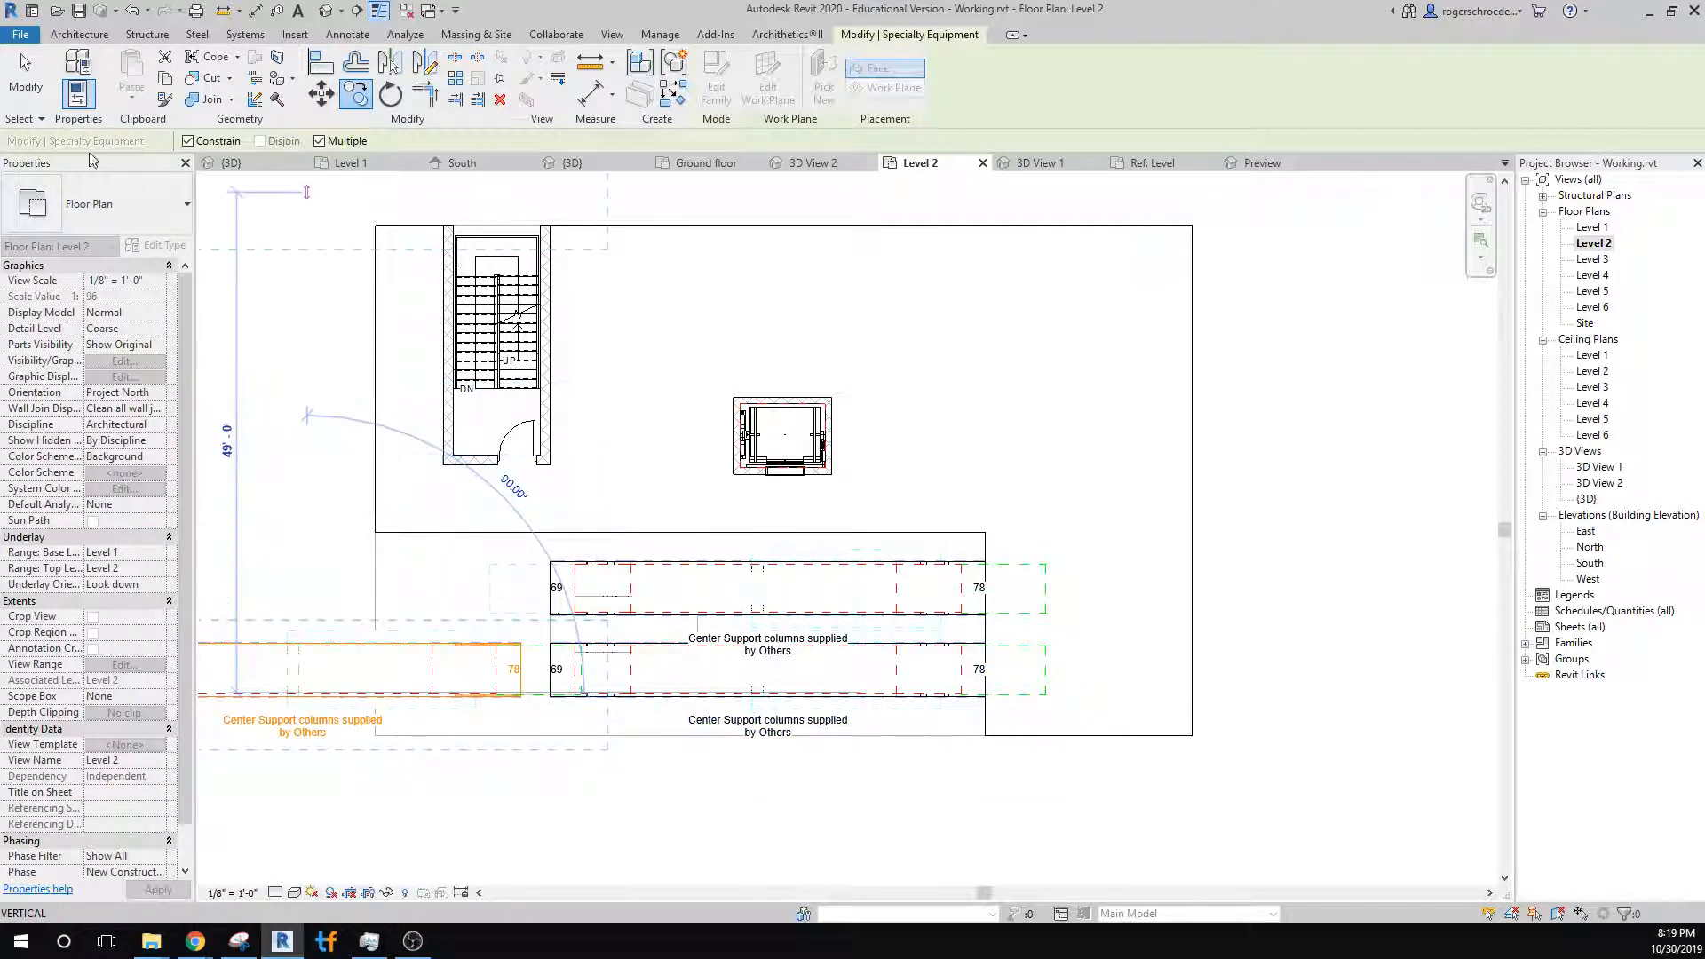
left_click(24, 89)
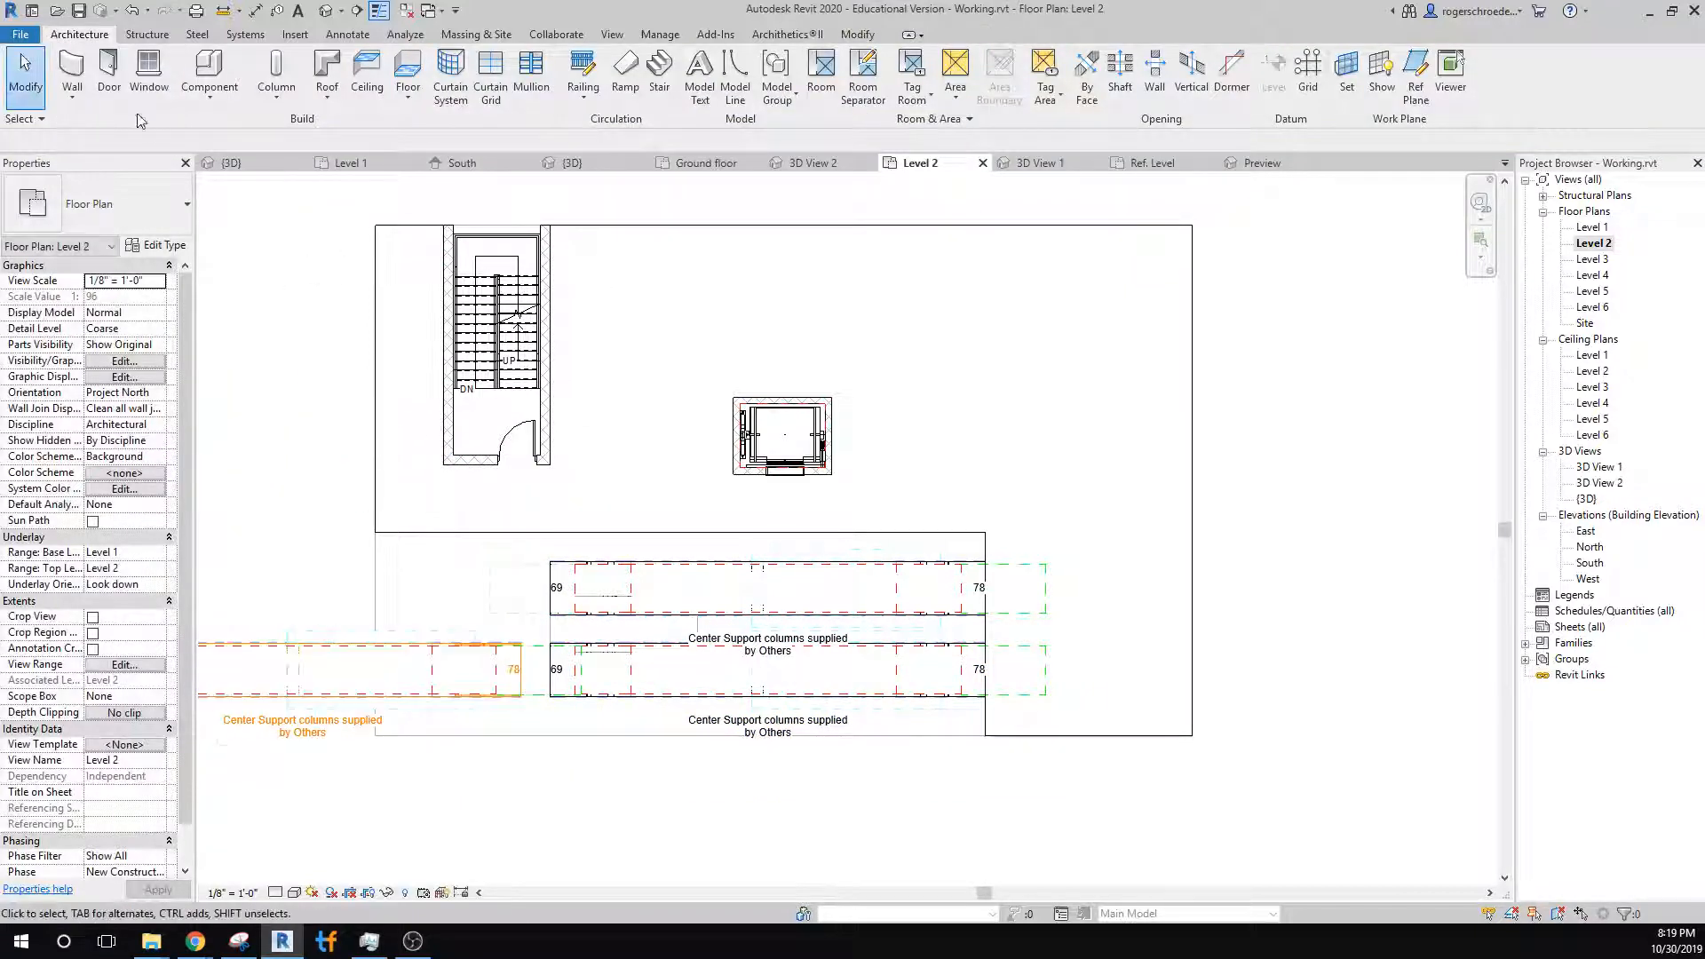
left_click(125, 16)
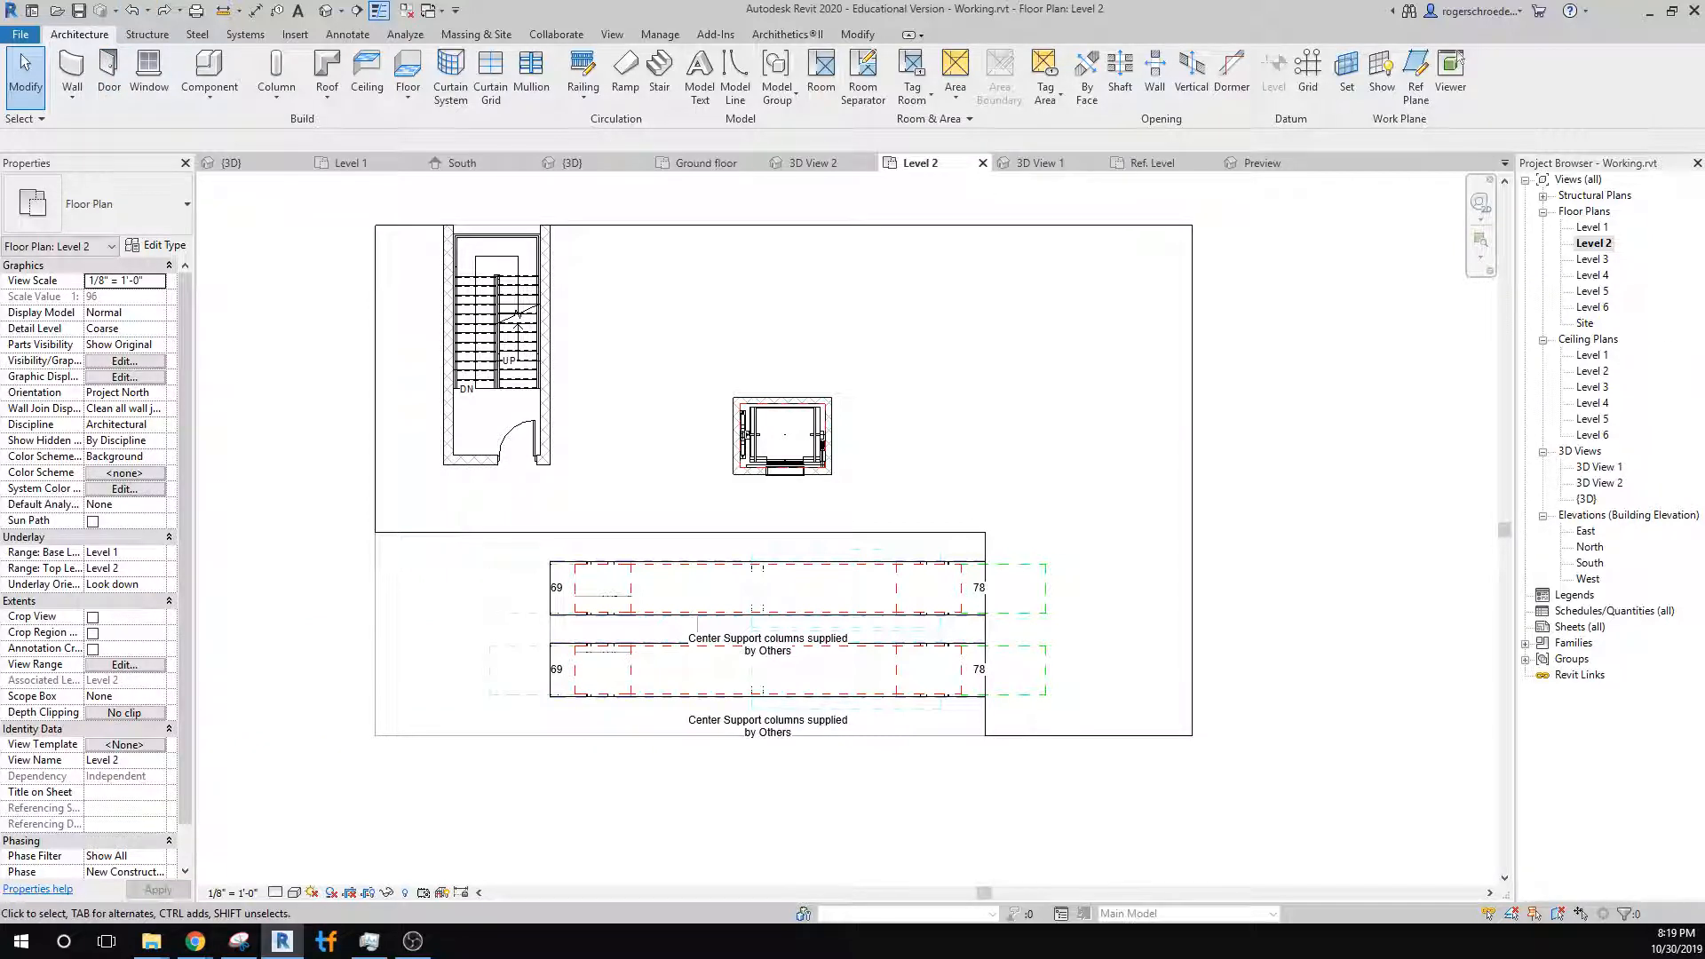
Inspect the two parallel escalators and their upper landings at the Level 2 floor in the {3D} view.
scroll(662, 703, "down", 2)
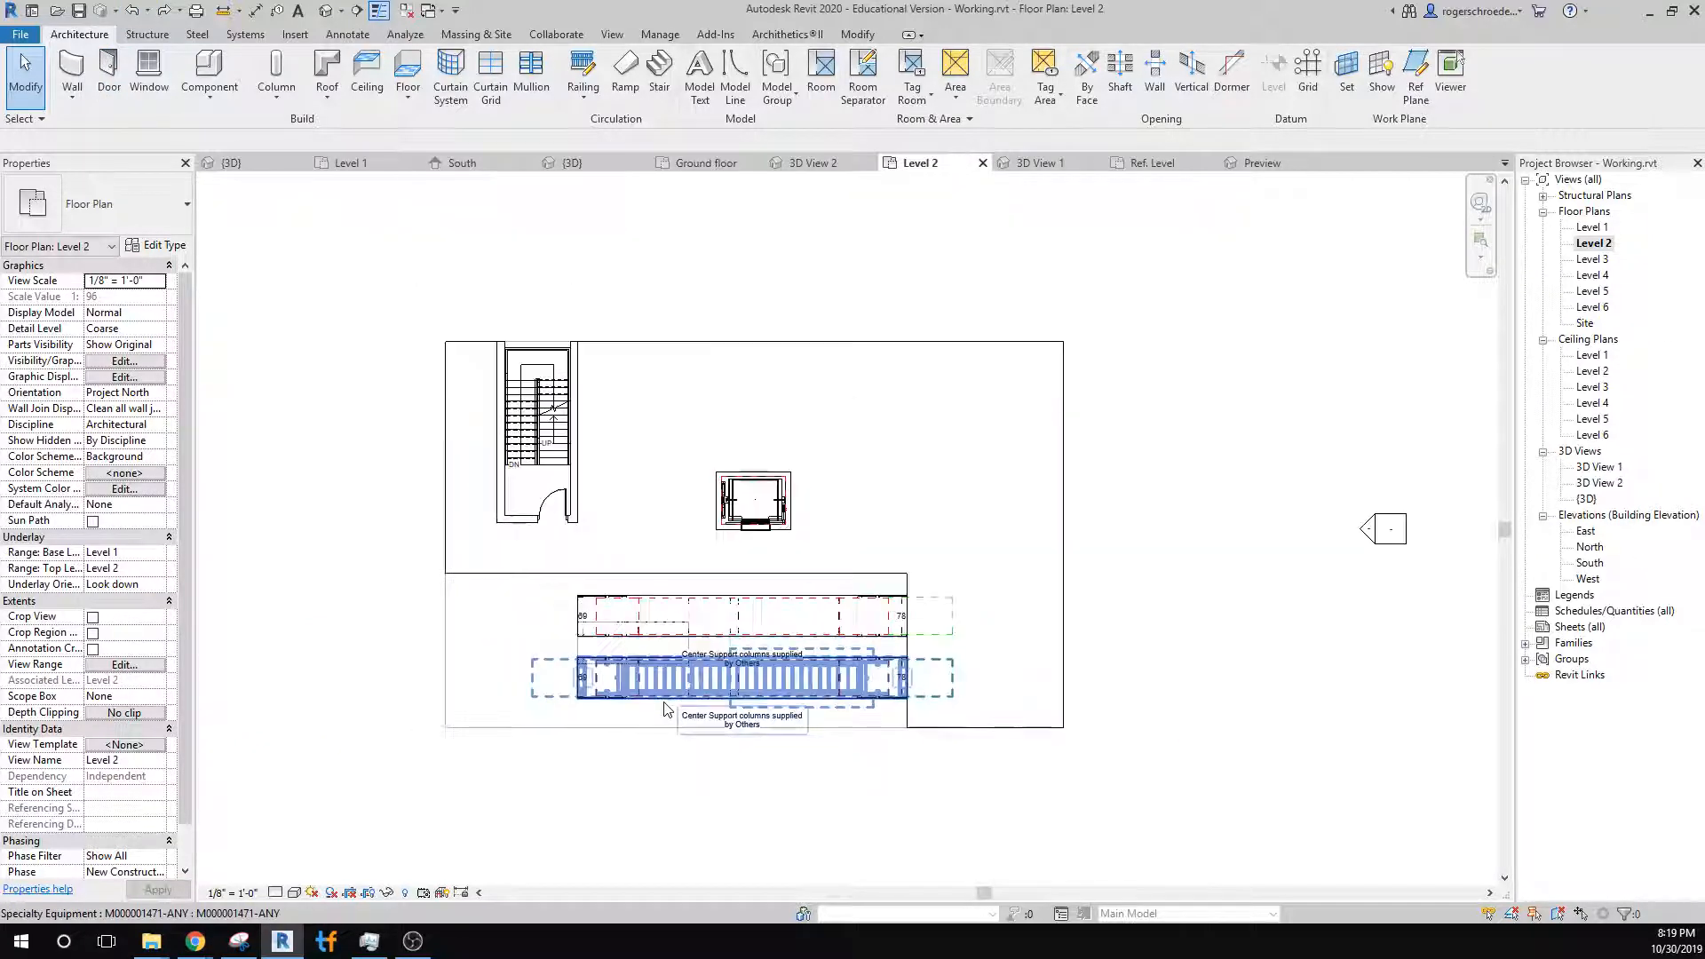
left_click(609, 160)
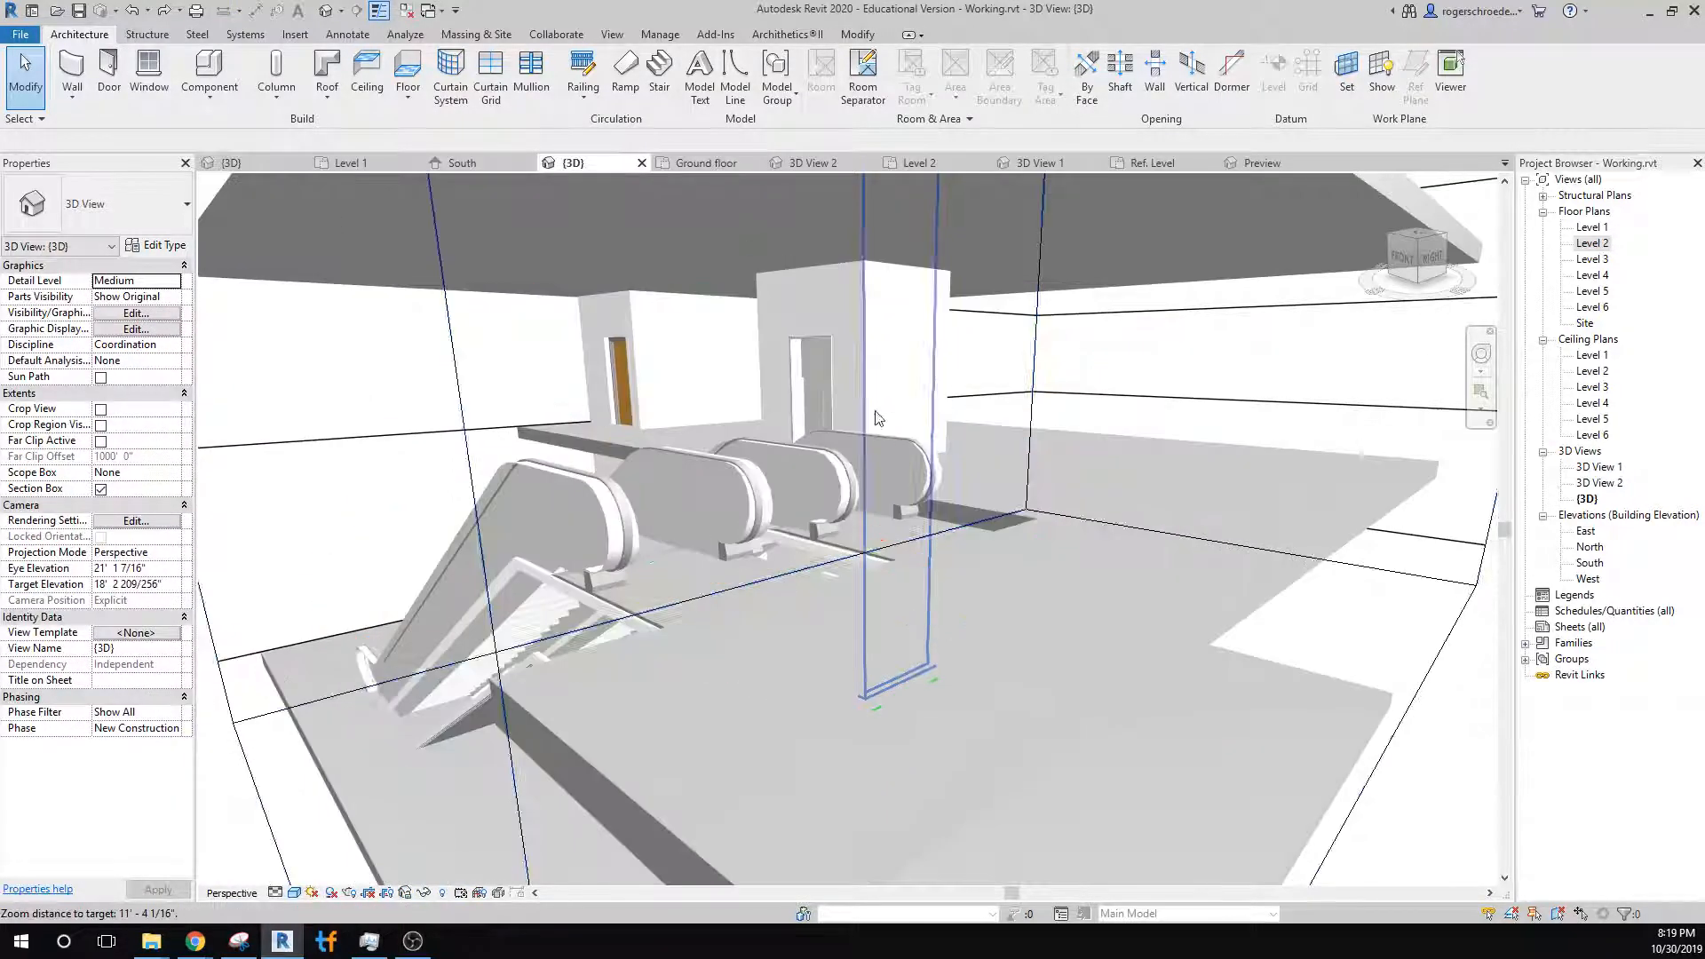
middle_click_drag(875, 417, 787, 624, "shift")
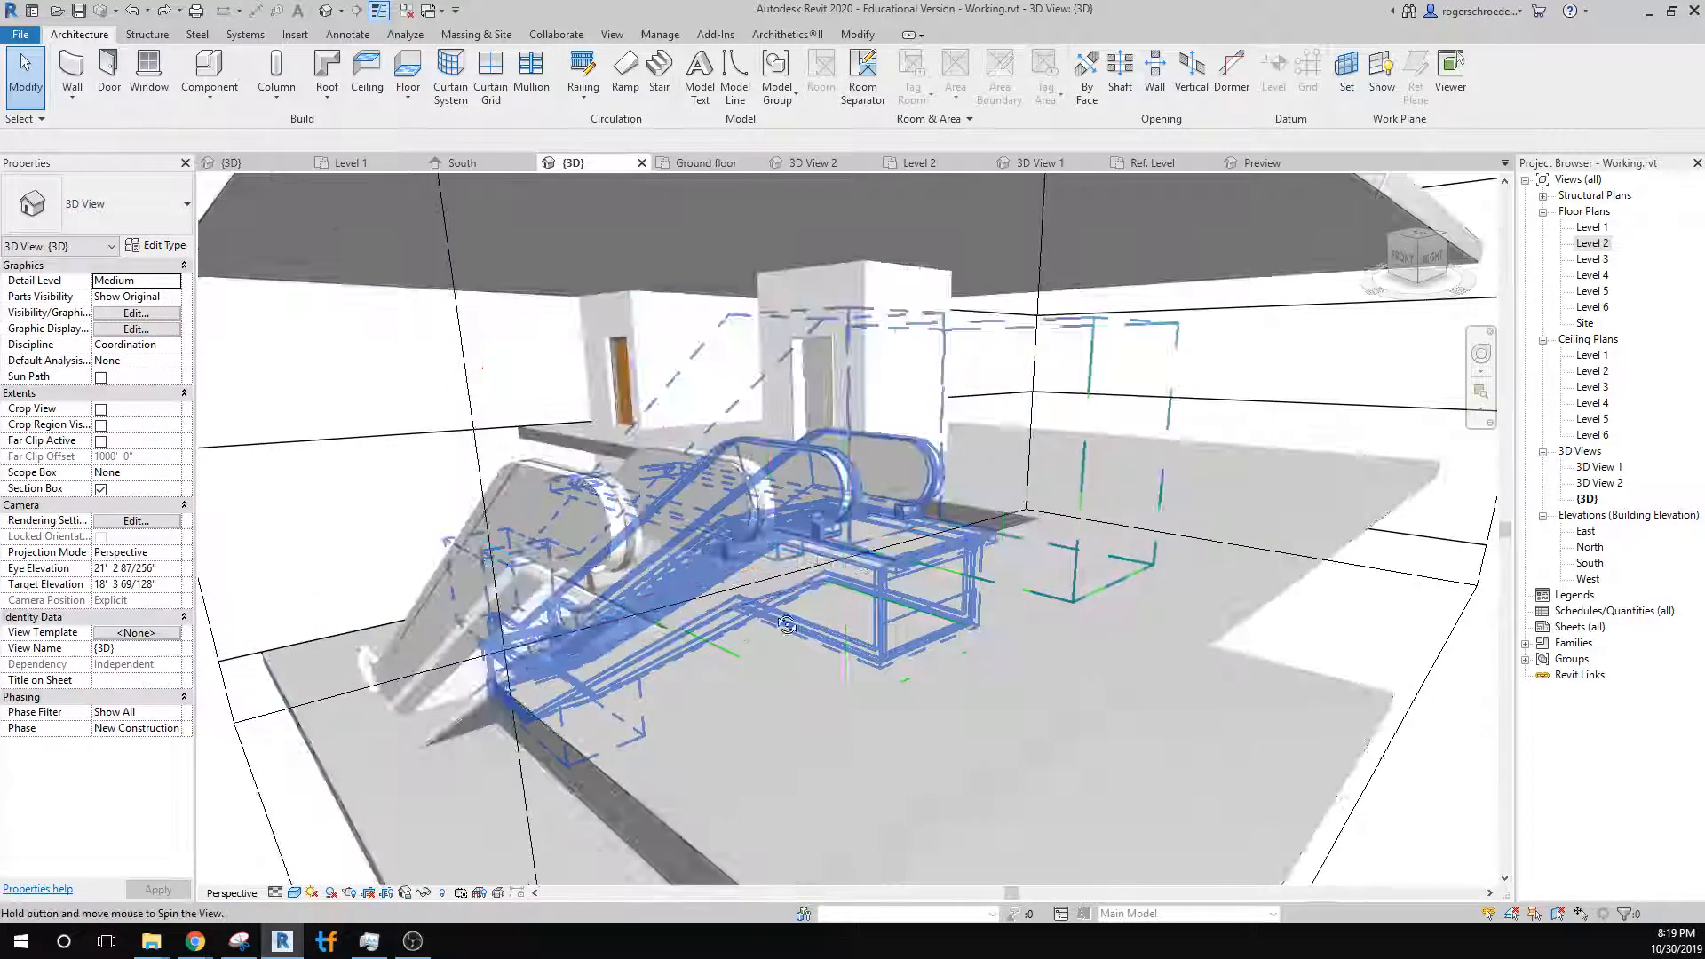
scroll(1004, 609, "up", 6)
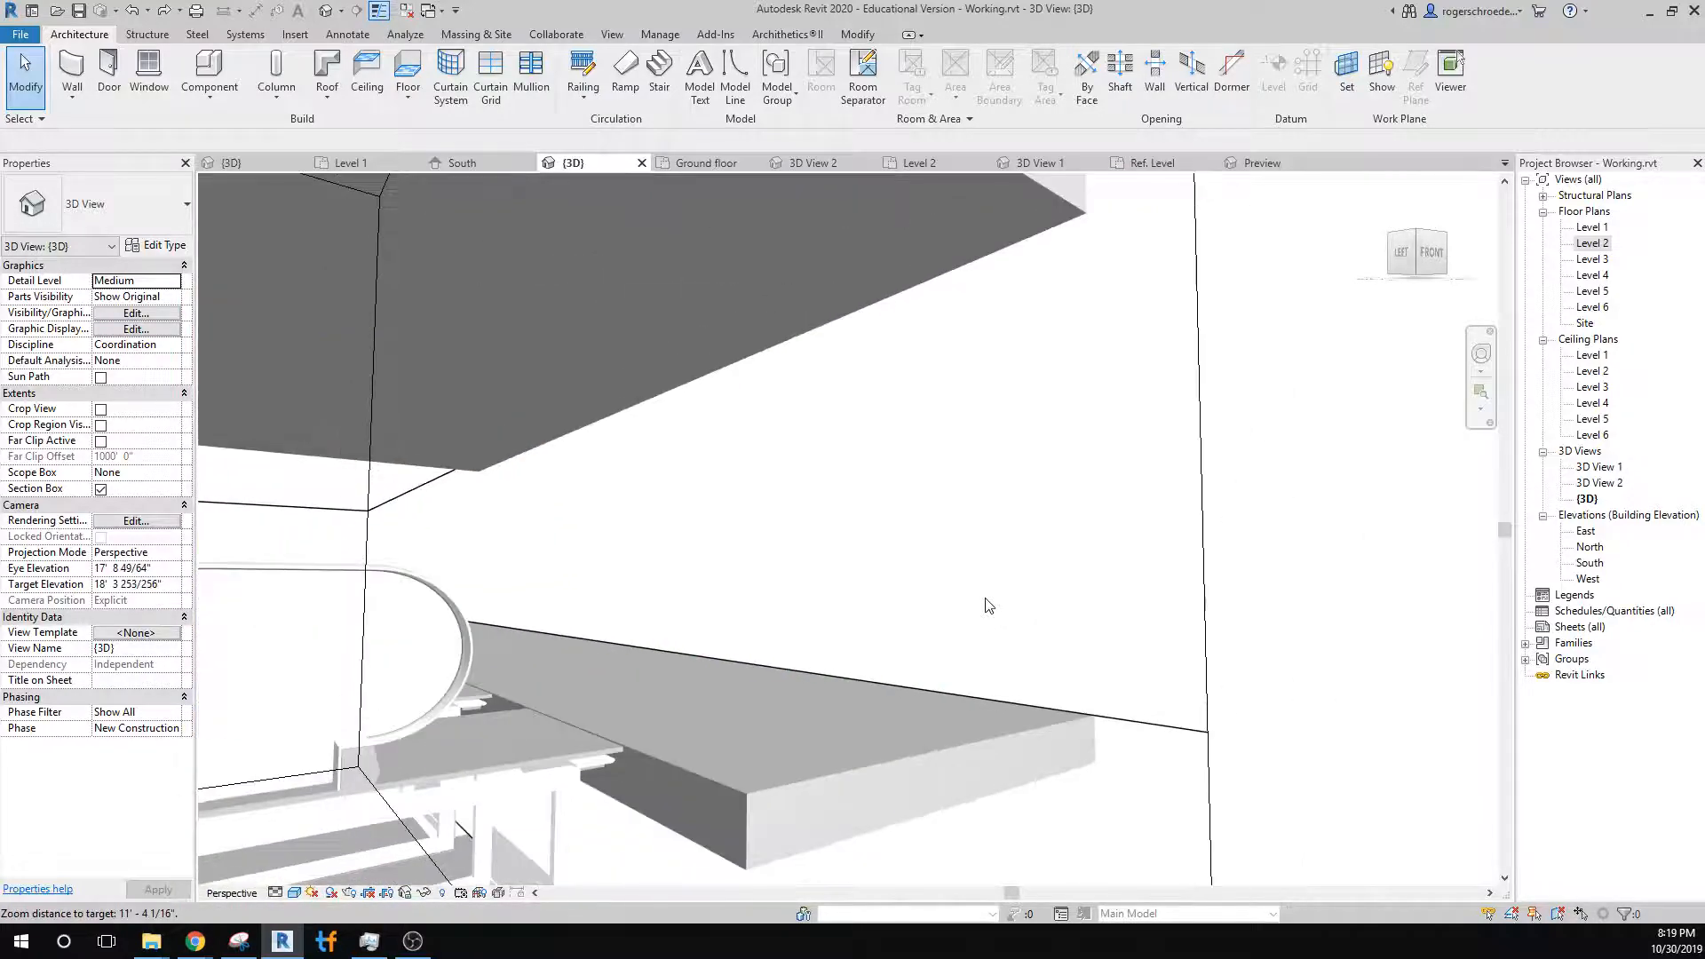
scroll(988, 606, "down", 5)
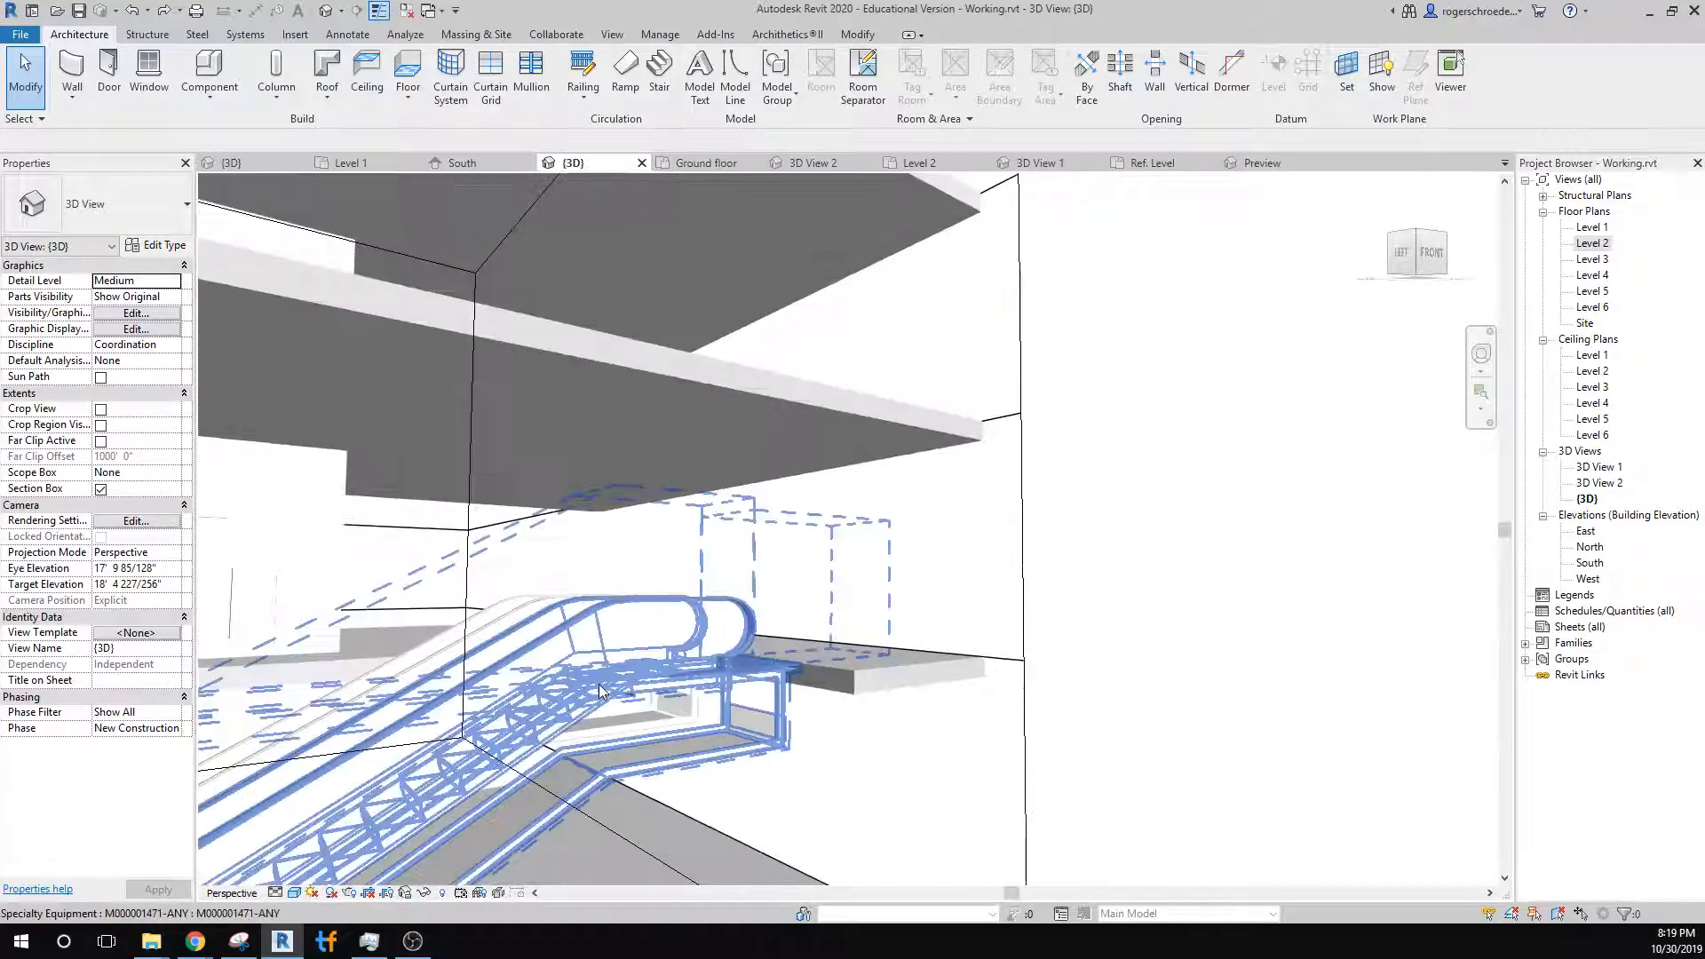
Examine the escalators' upper landings and trusses against the Level 2 floor edge in the {3D} view.
scroll(600, 691, "down", 5)
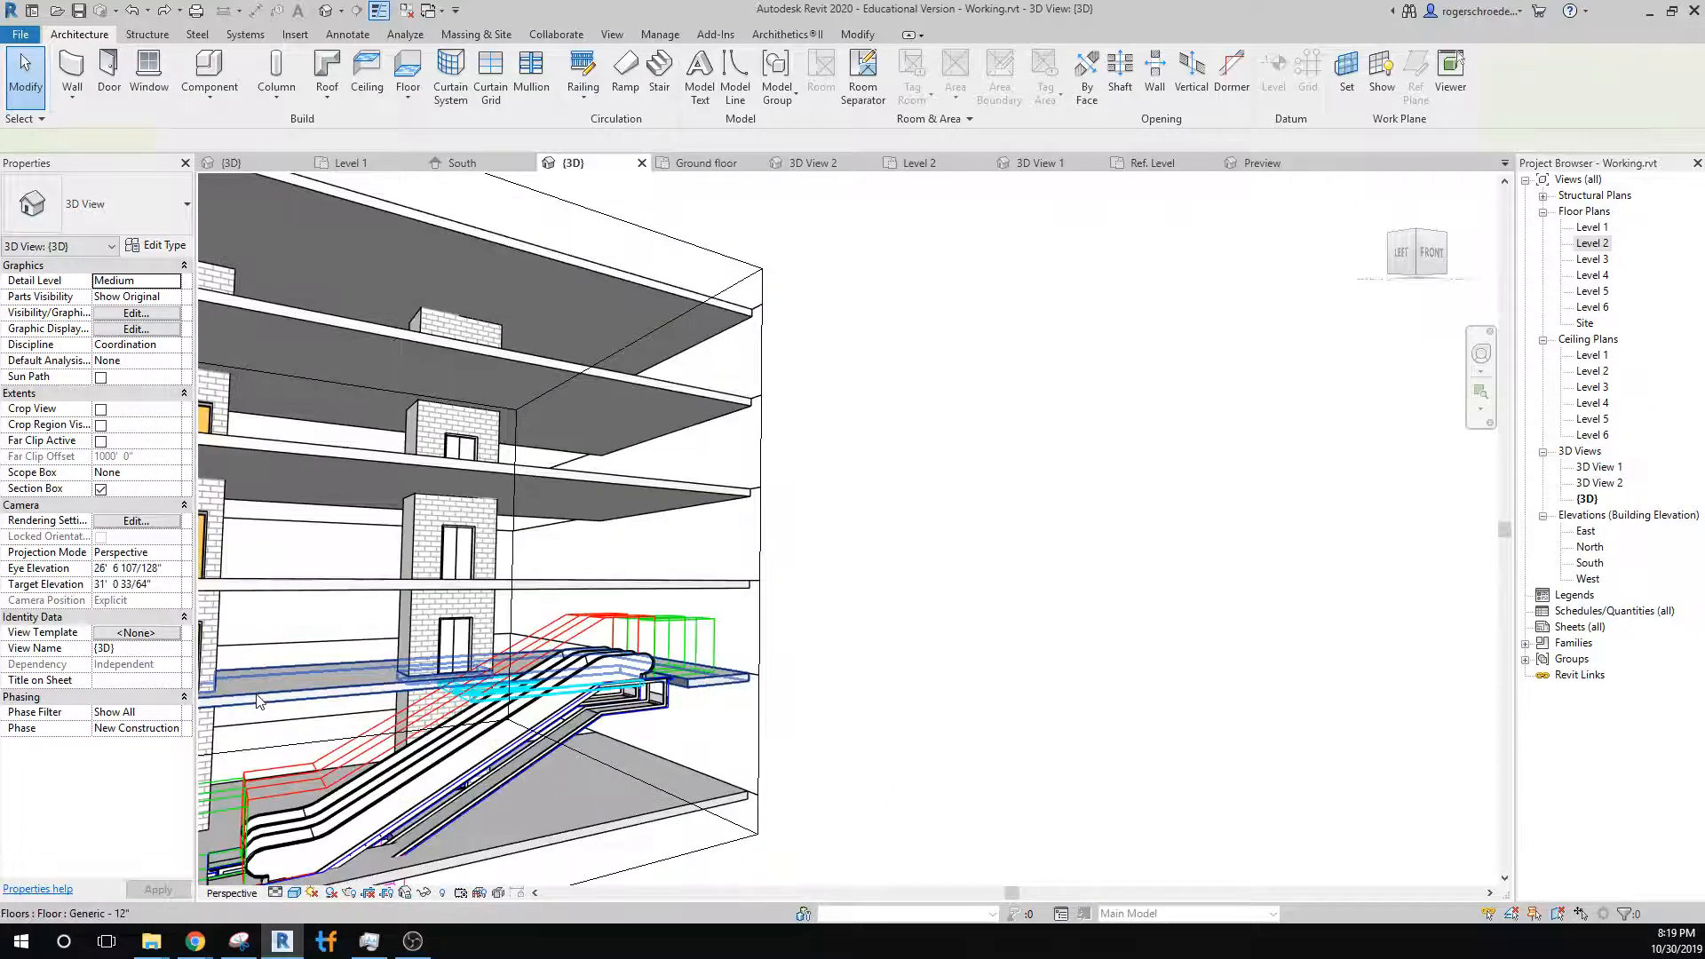
left_click(257, 702)
scroll(258, 701, "down", 5)
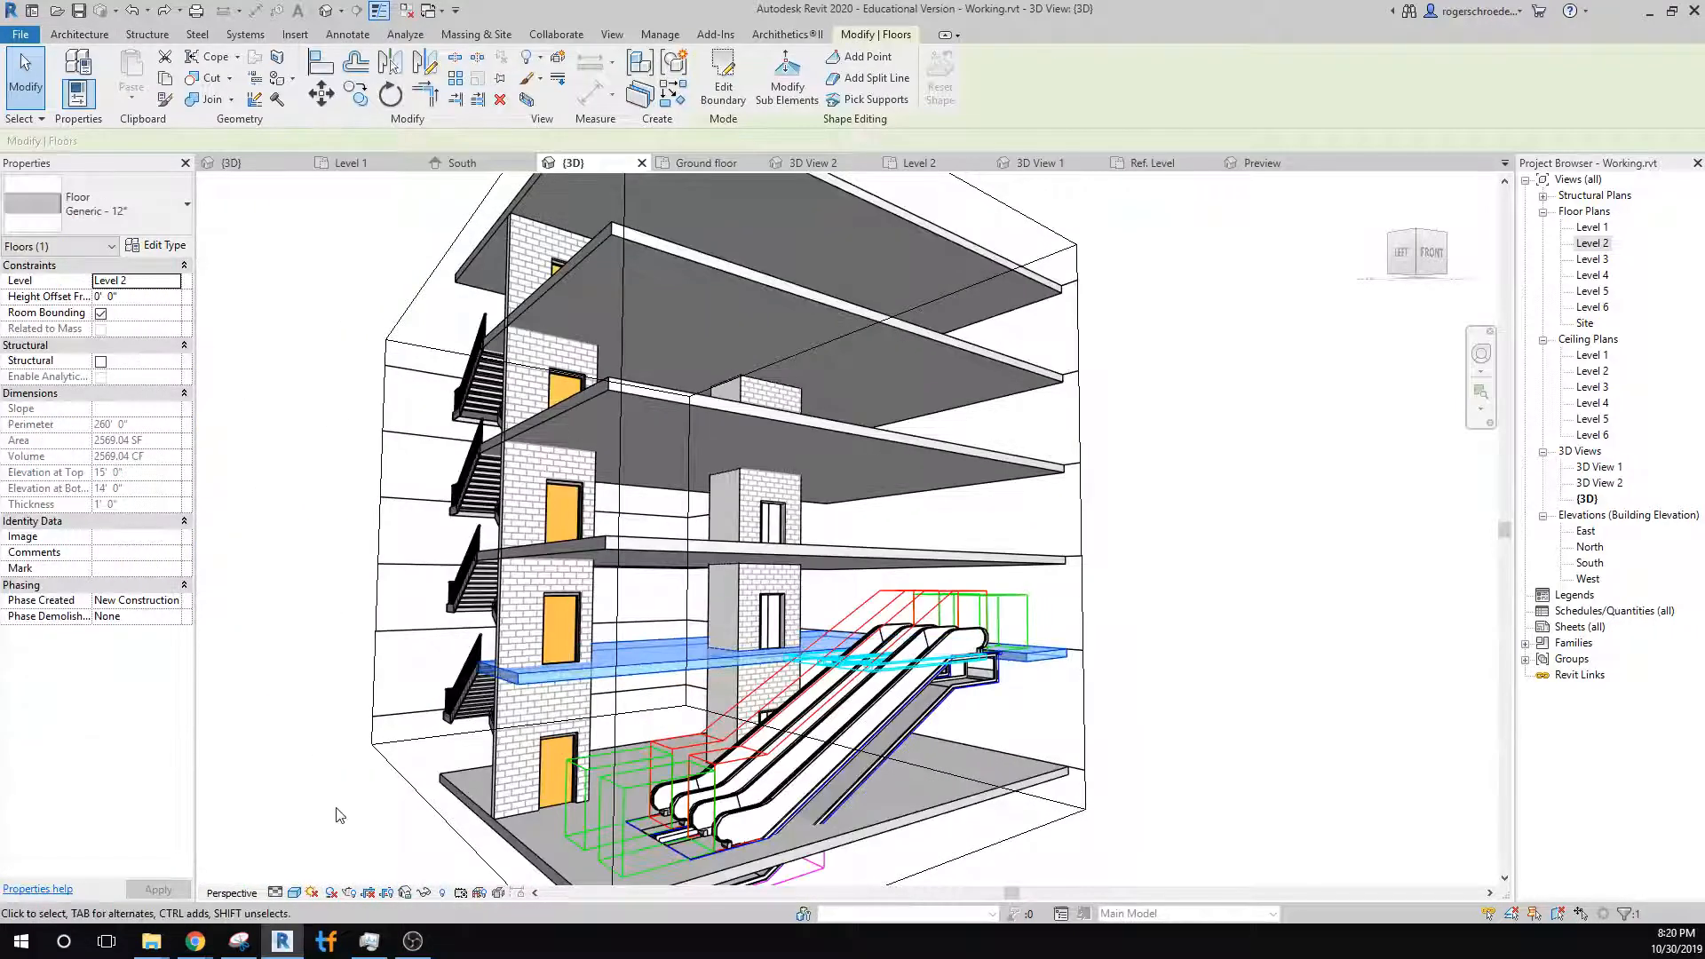
key("Escape")
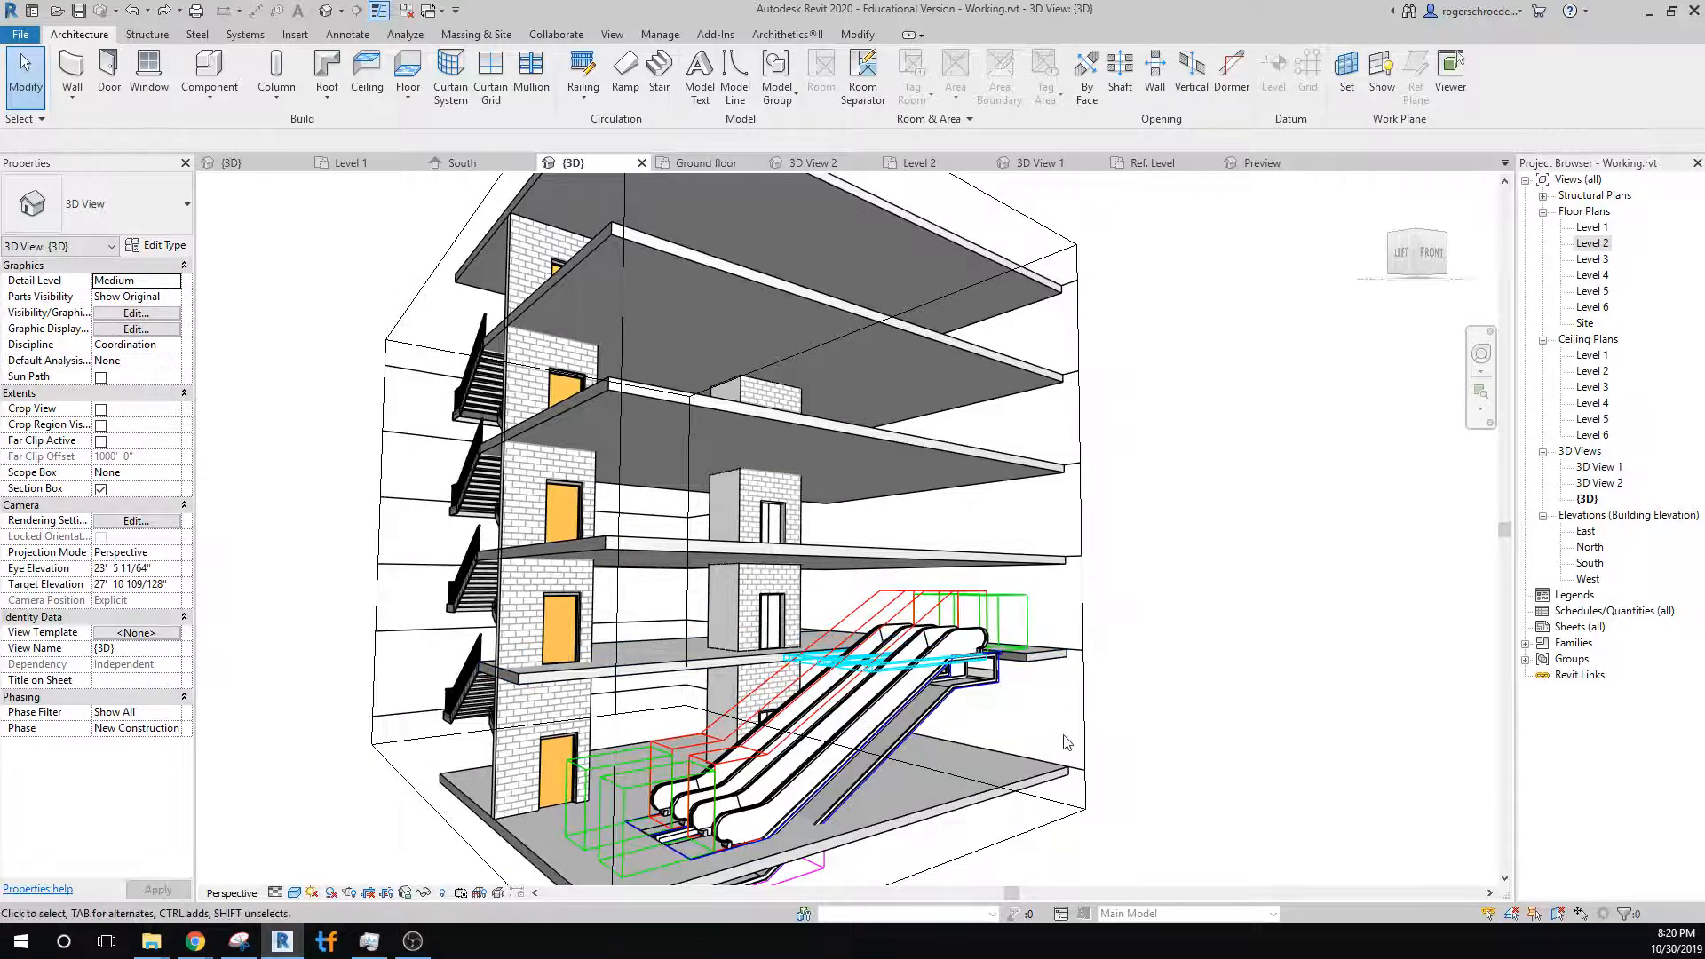
middle_click_drag(1067, 741, 974, 668, "shift")
scroll(974, 668, "down", 2)
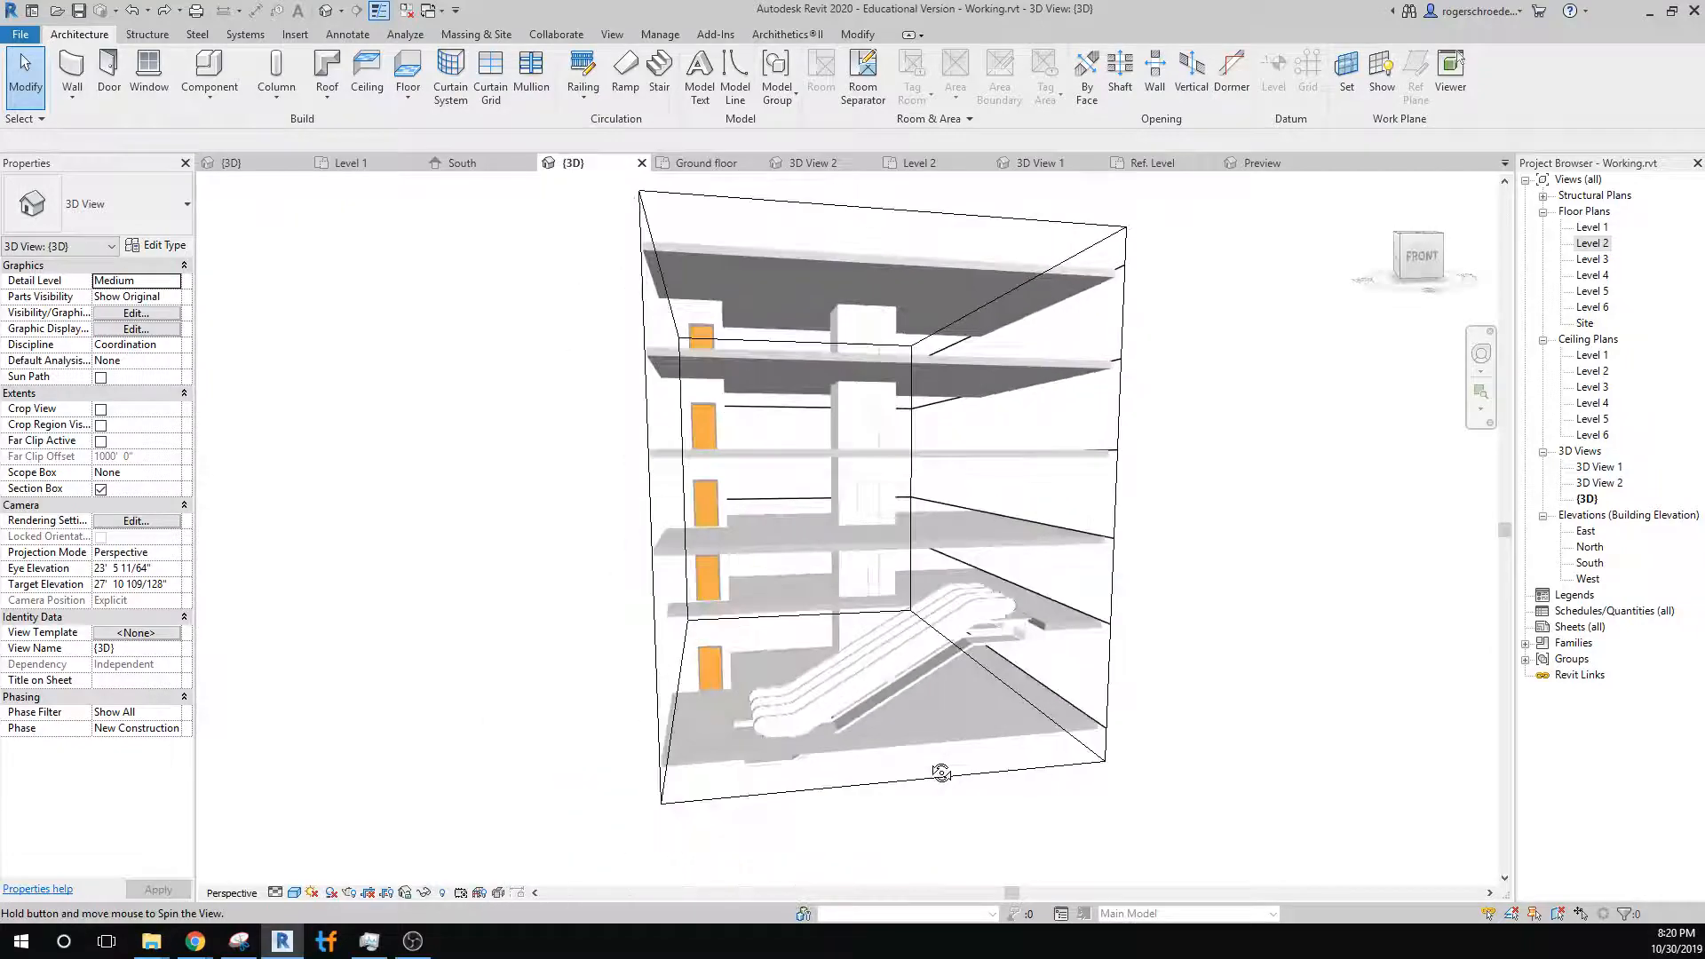
scroll(974, 668, "up", 8)
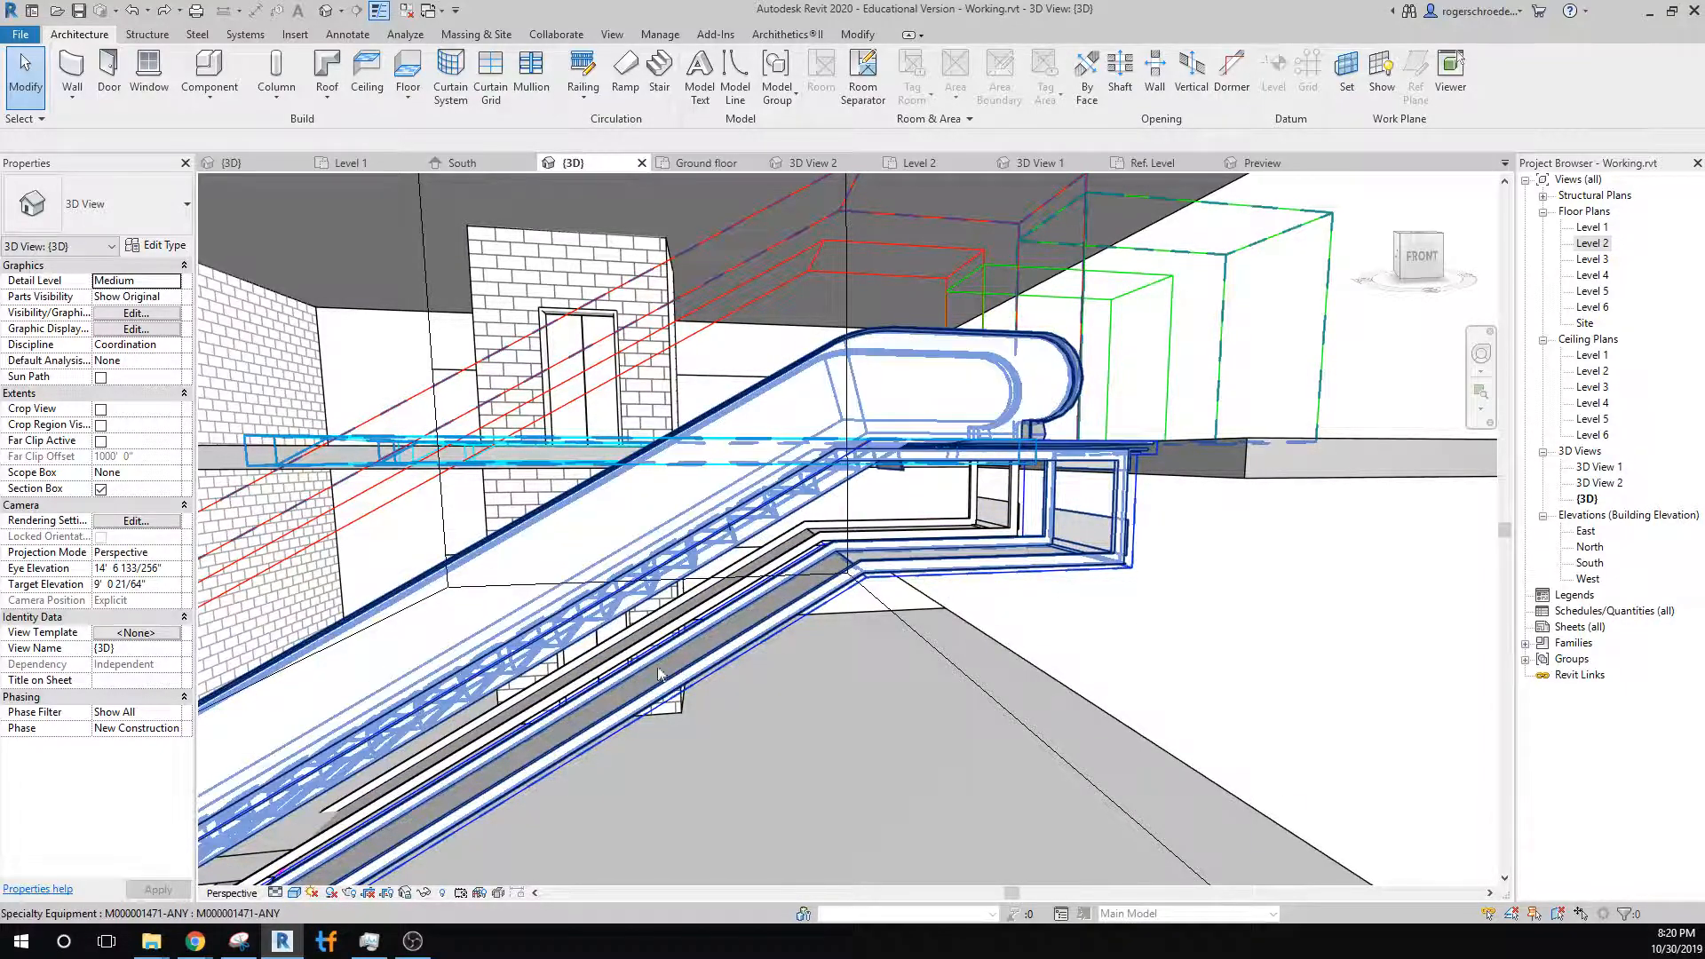
scroll(711, 760, "down", 5)
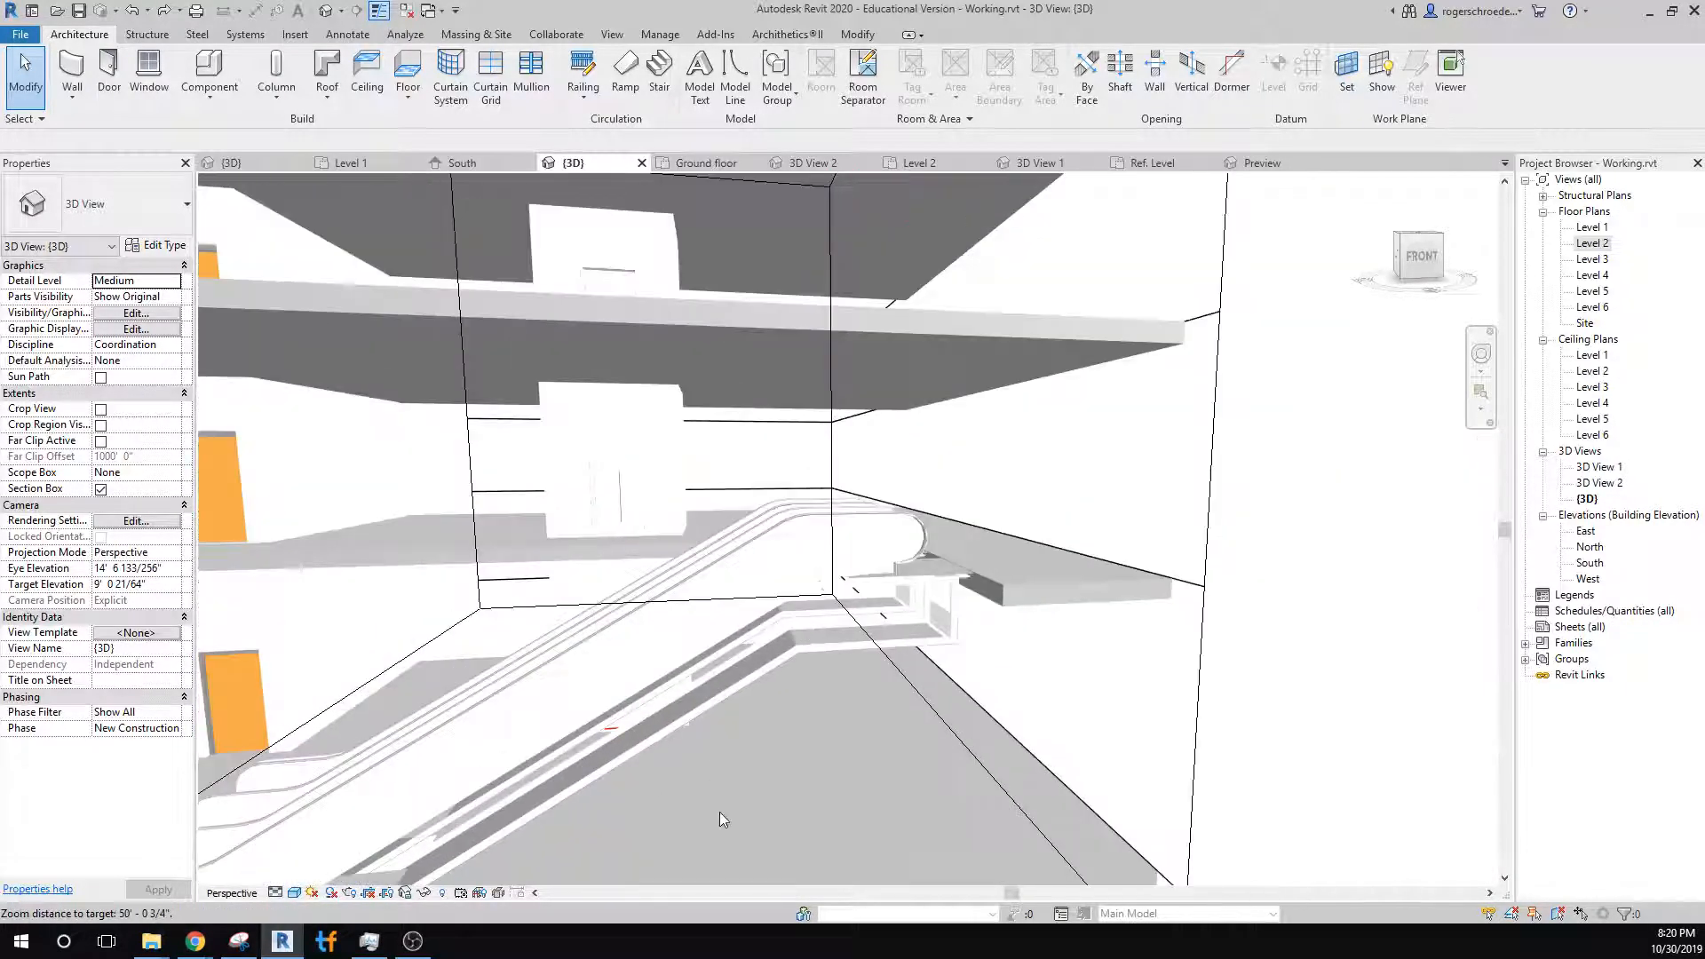
scroll(802, 645, "up", 5)
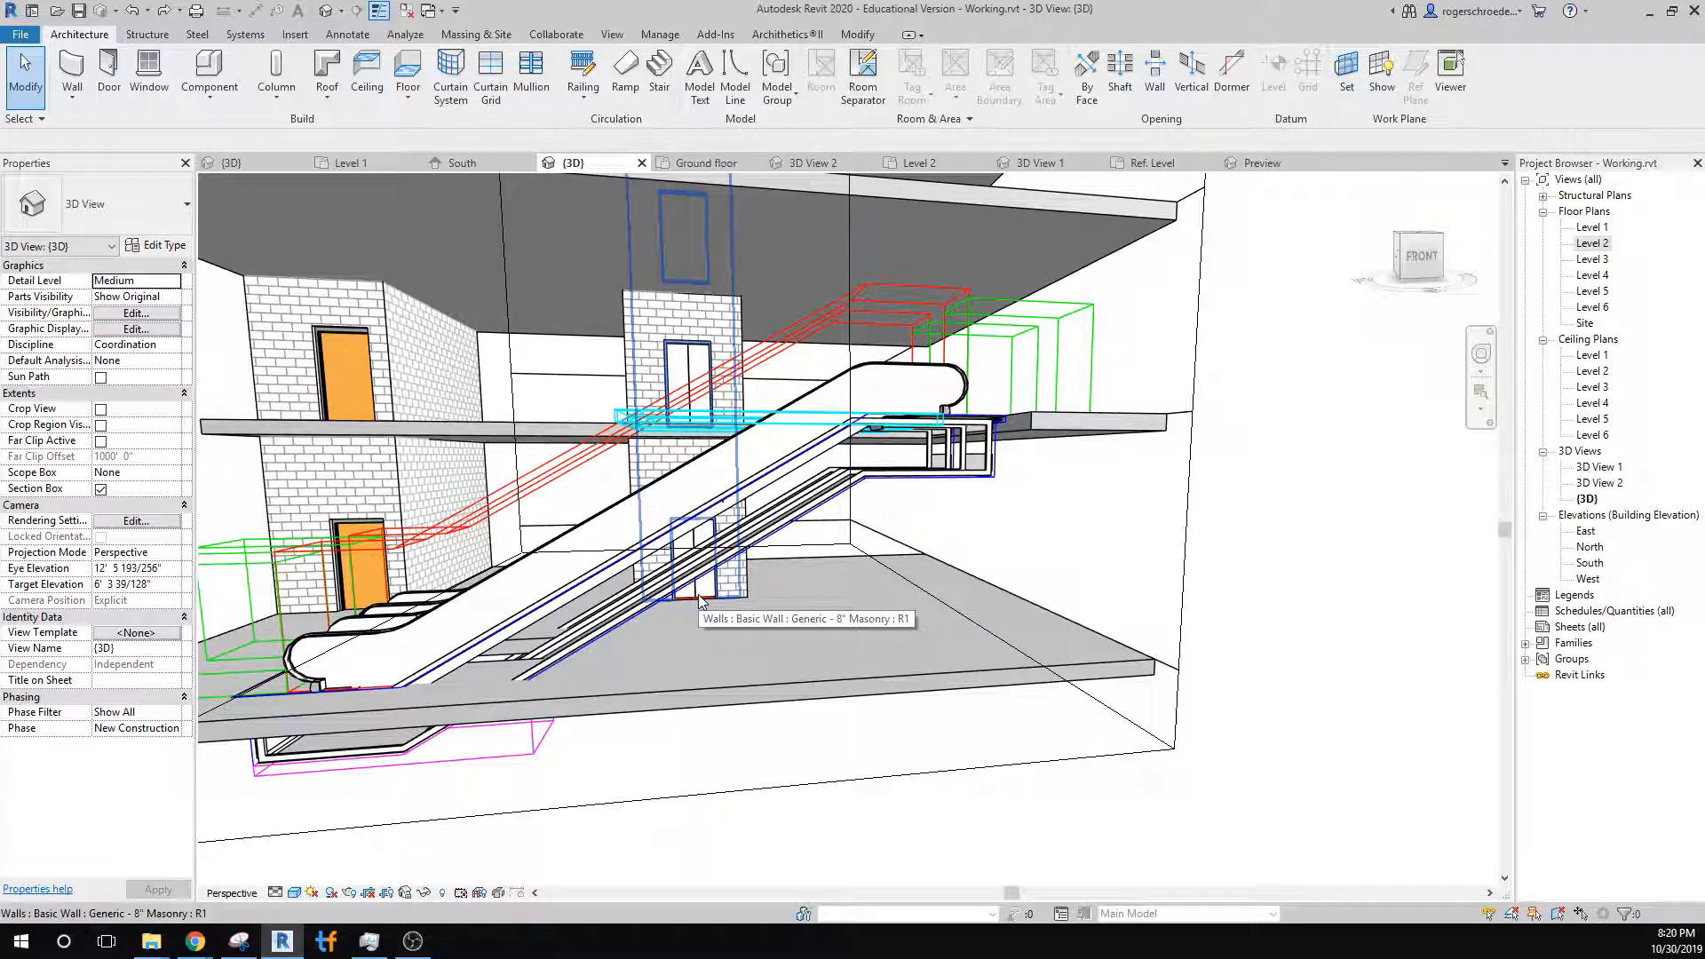
In the Level 2 plan, edit the floor boundary and shorten the opening's long edge about 4' 5" to the escalator cutout line.
double_click(1592, 243)
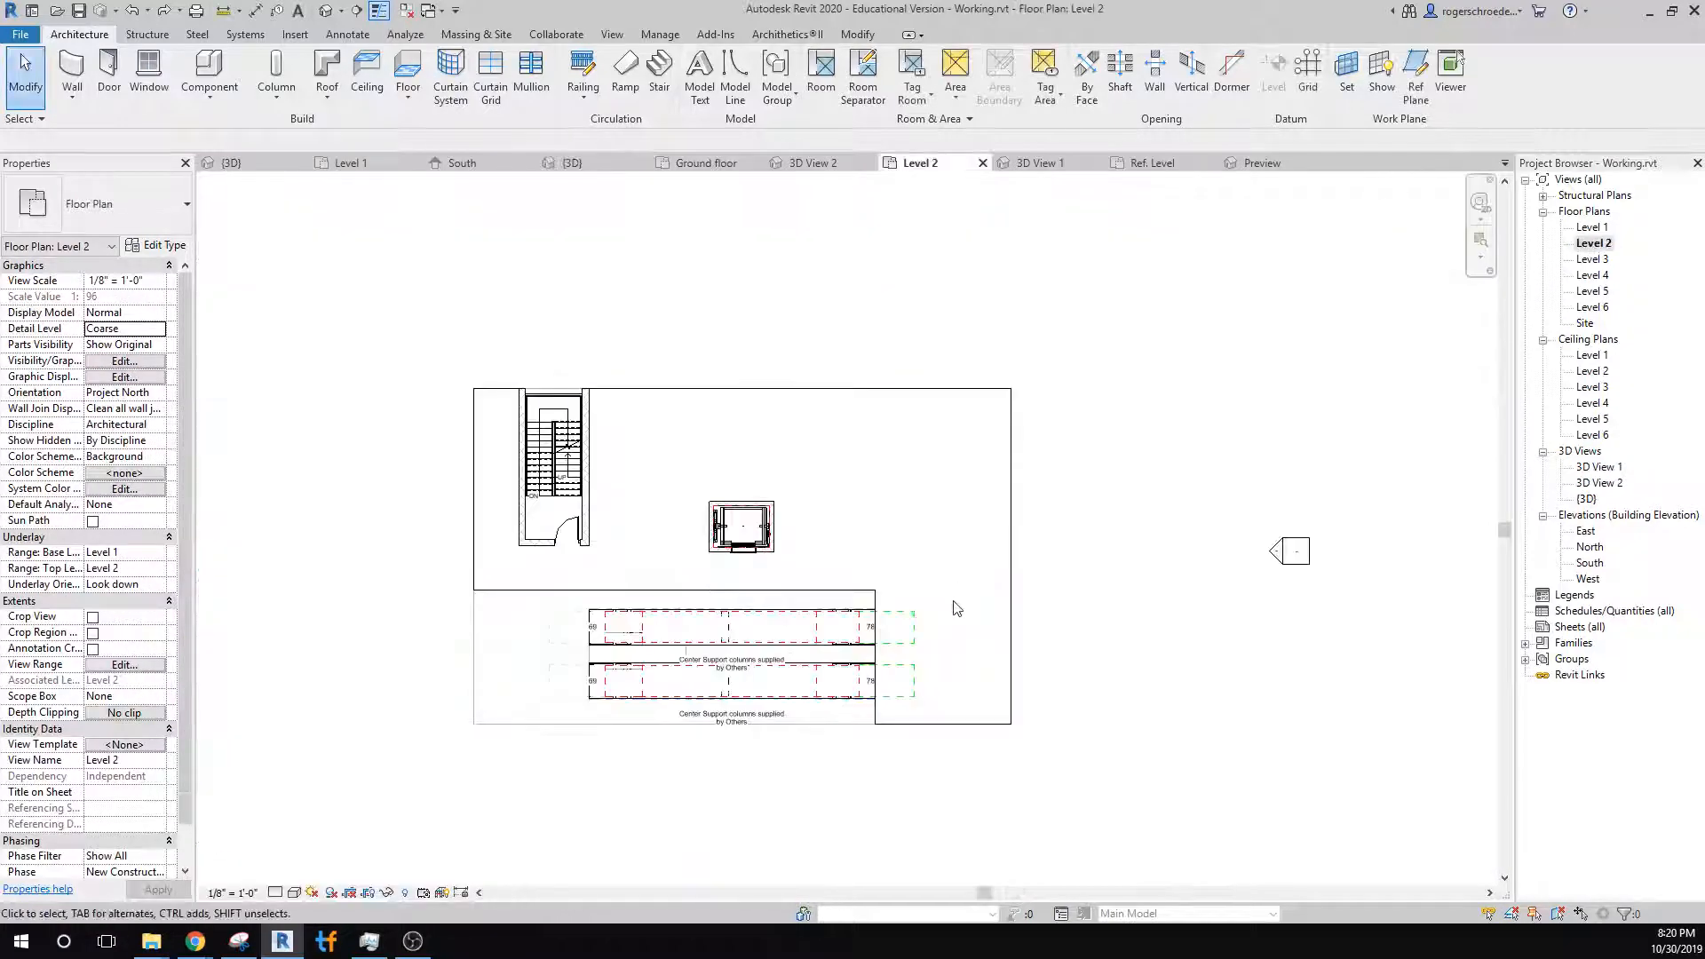
scroll(955, 608, "up", 4)
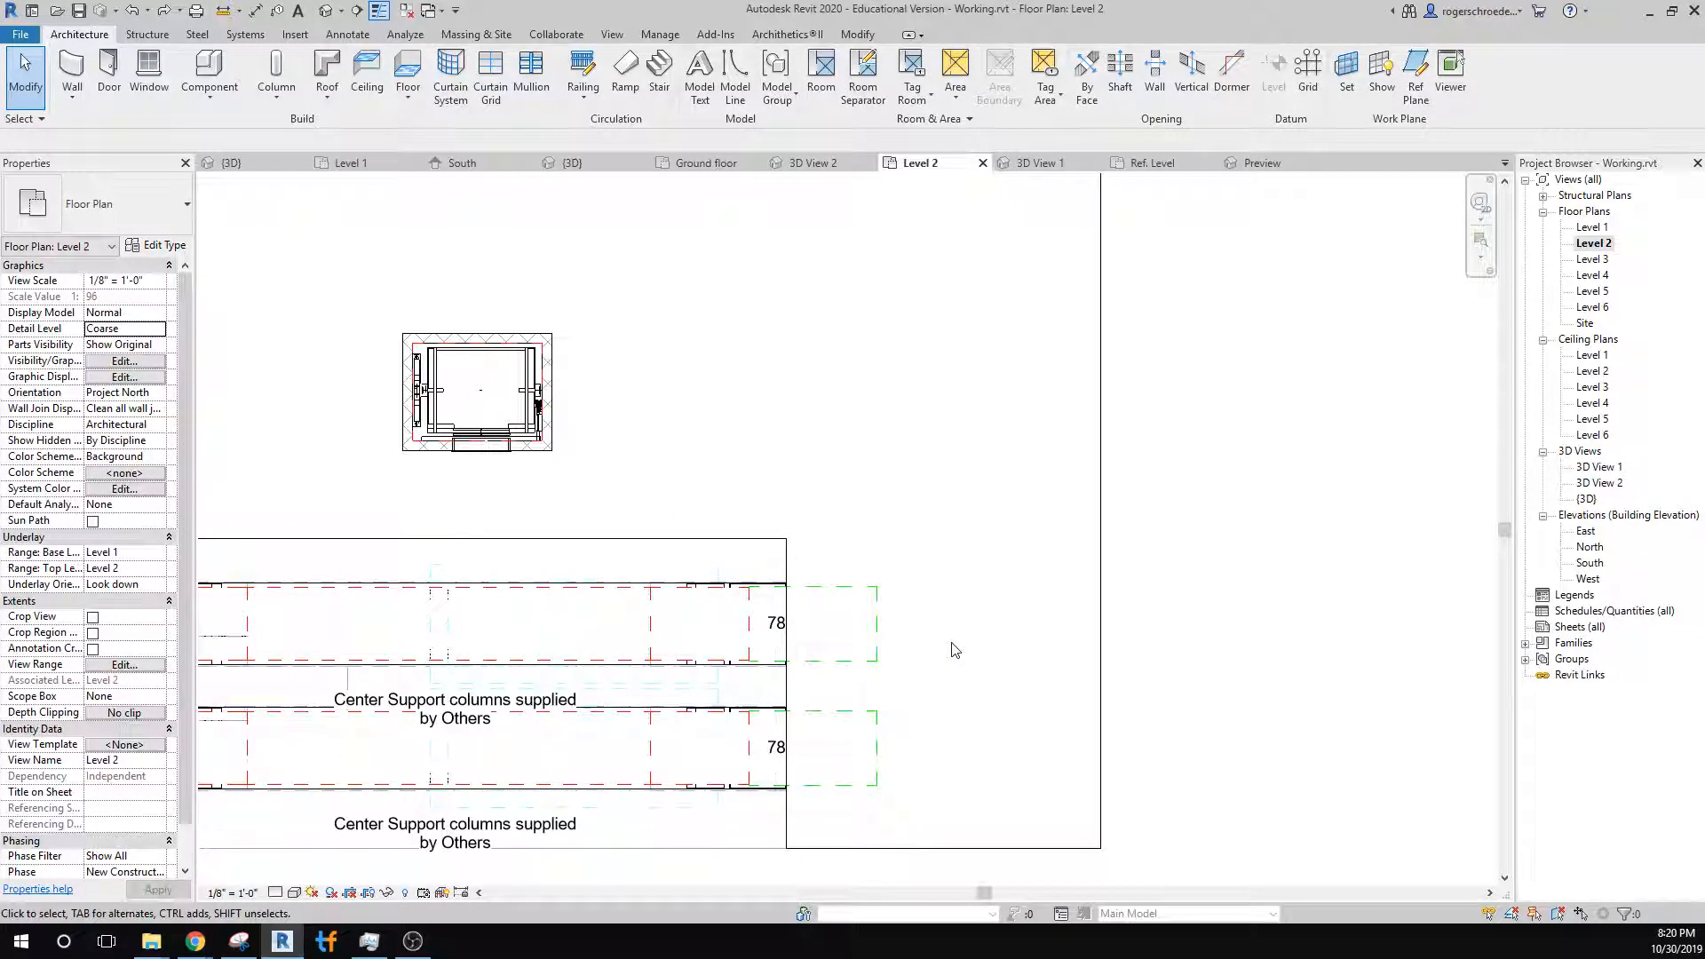
scroll(902, 692, "up", 3)
middle_click_drag(904, 690, 1045, 676)
double_click(772, 451)
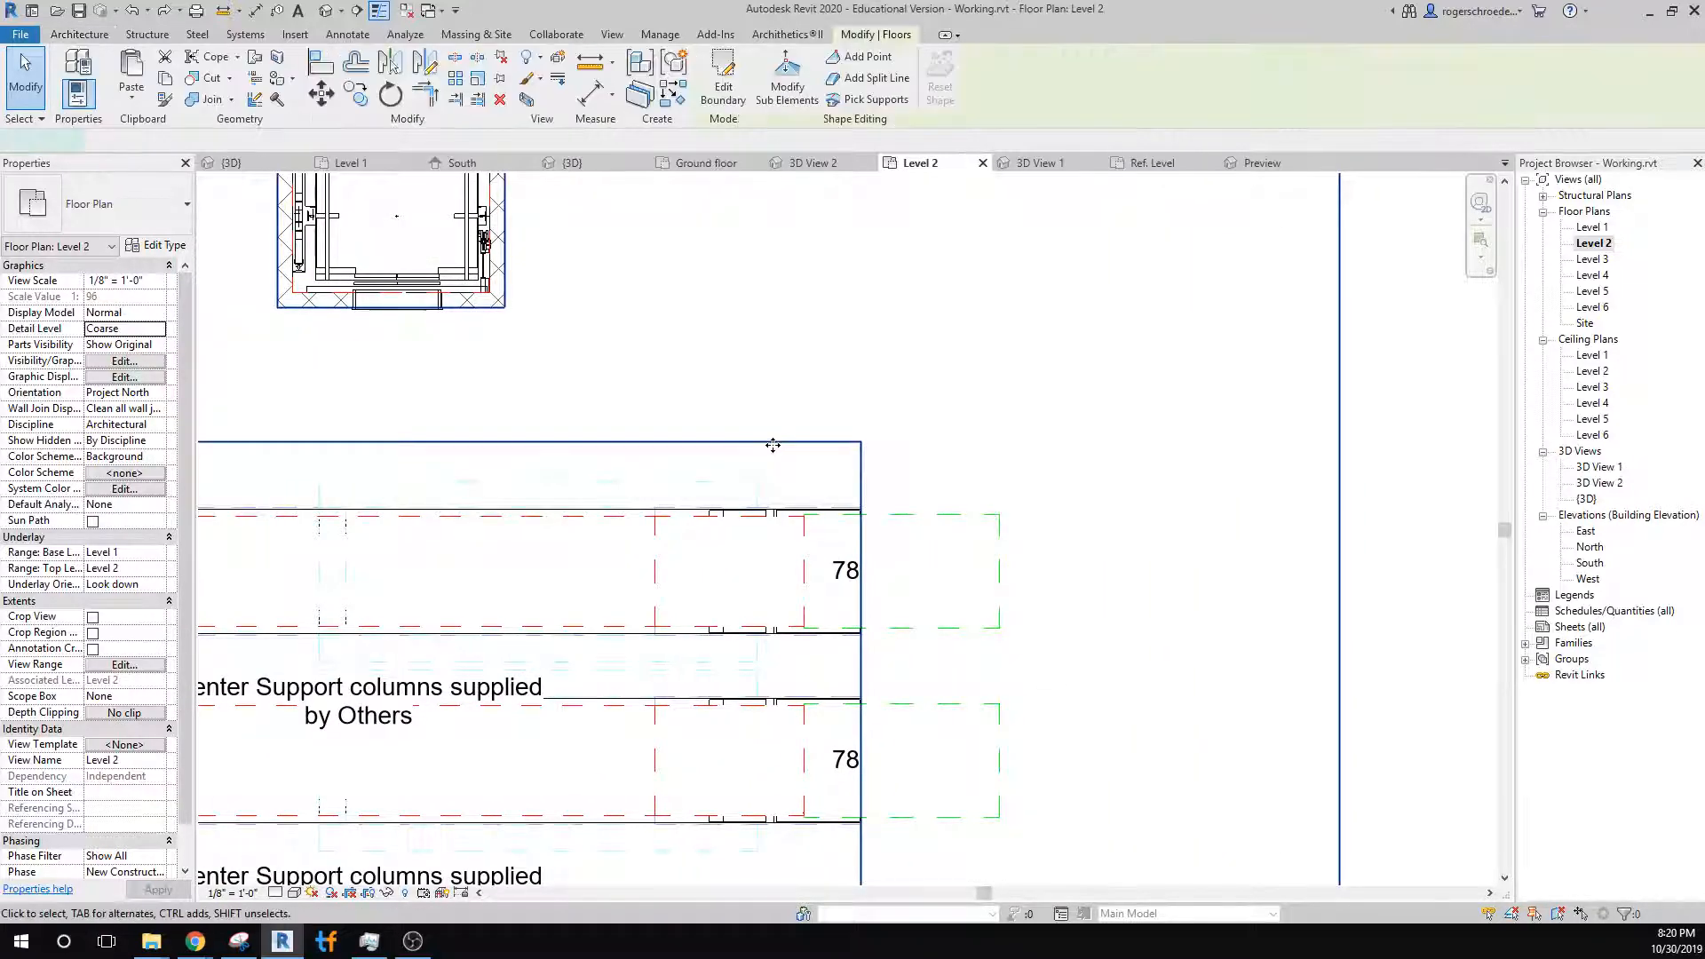
left_click_drag(861, 444, 760, 442)
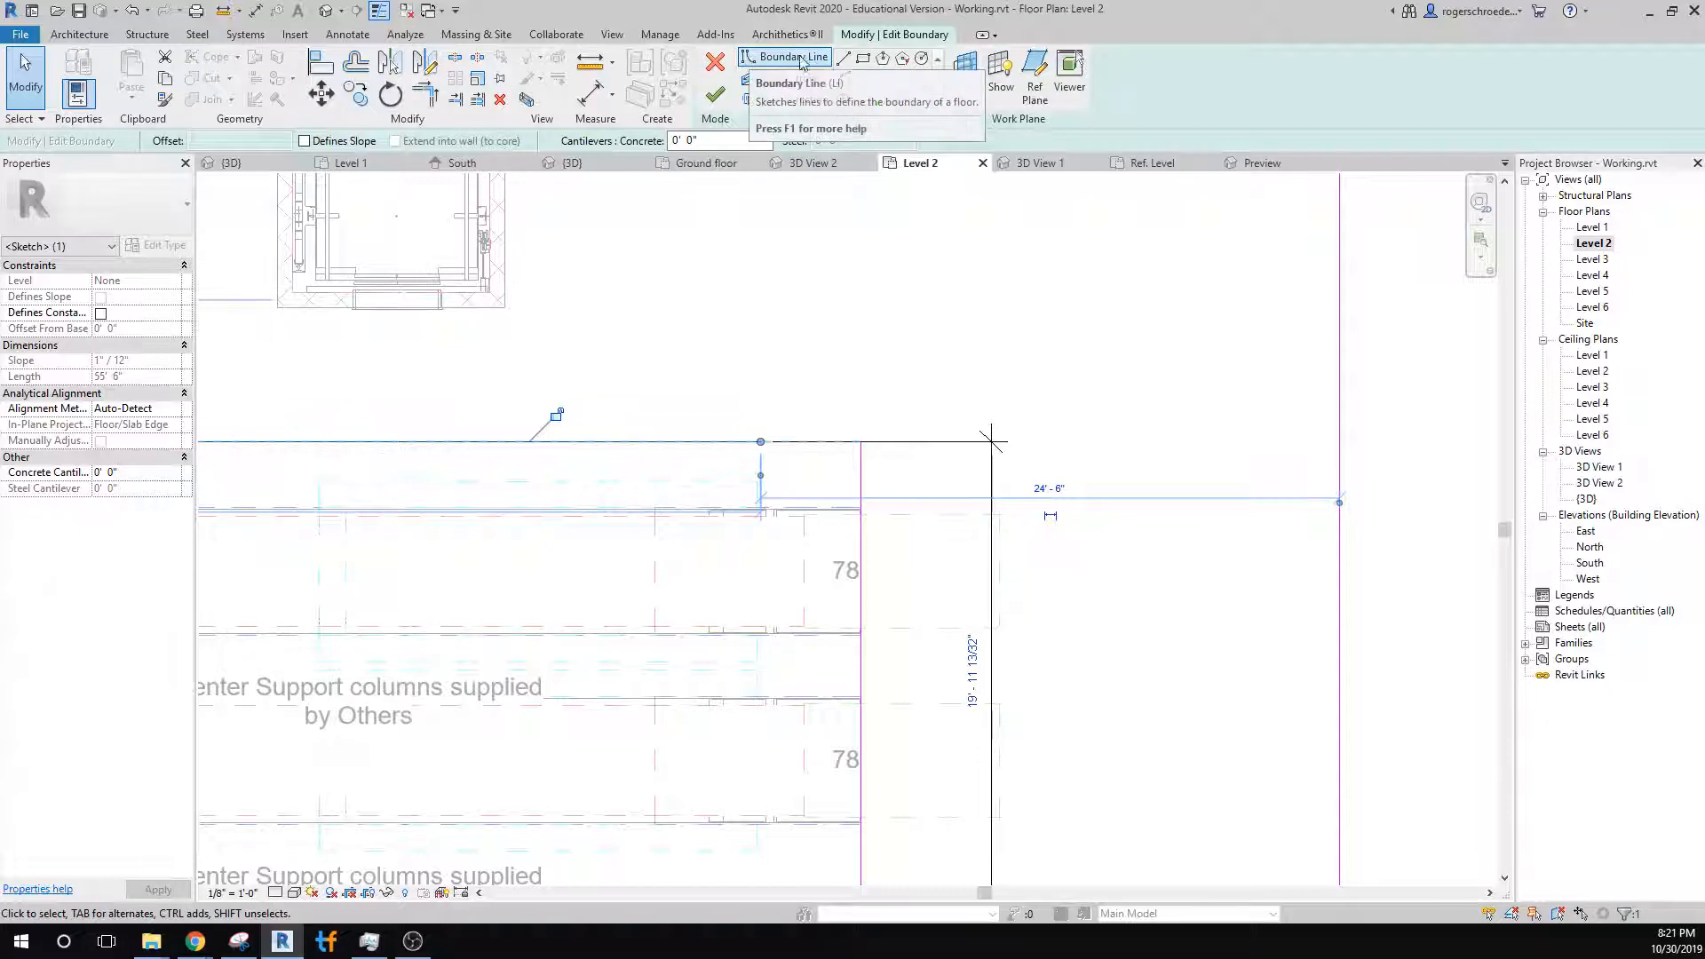
Draw three short boundary lines along the cutout line: behind the rear escalator, between the two escalators, and in front of the front one.
left_click(754, 58)
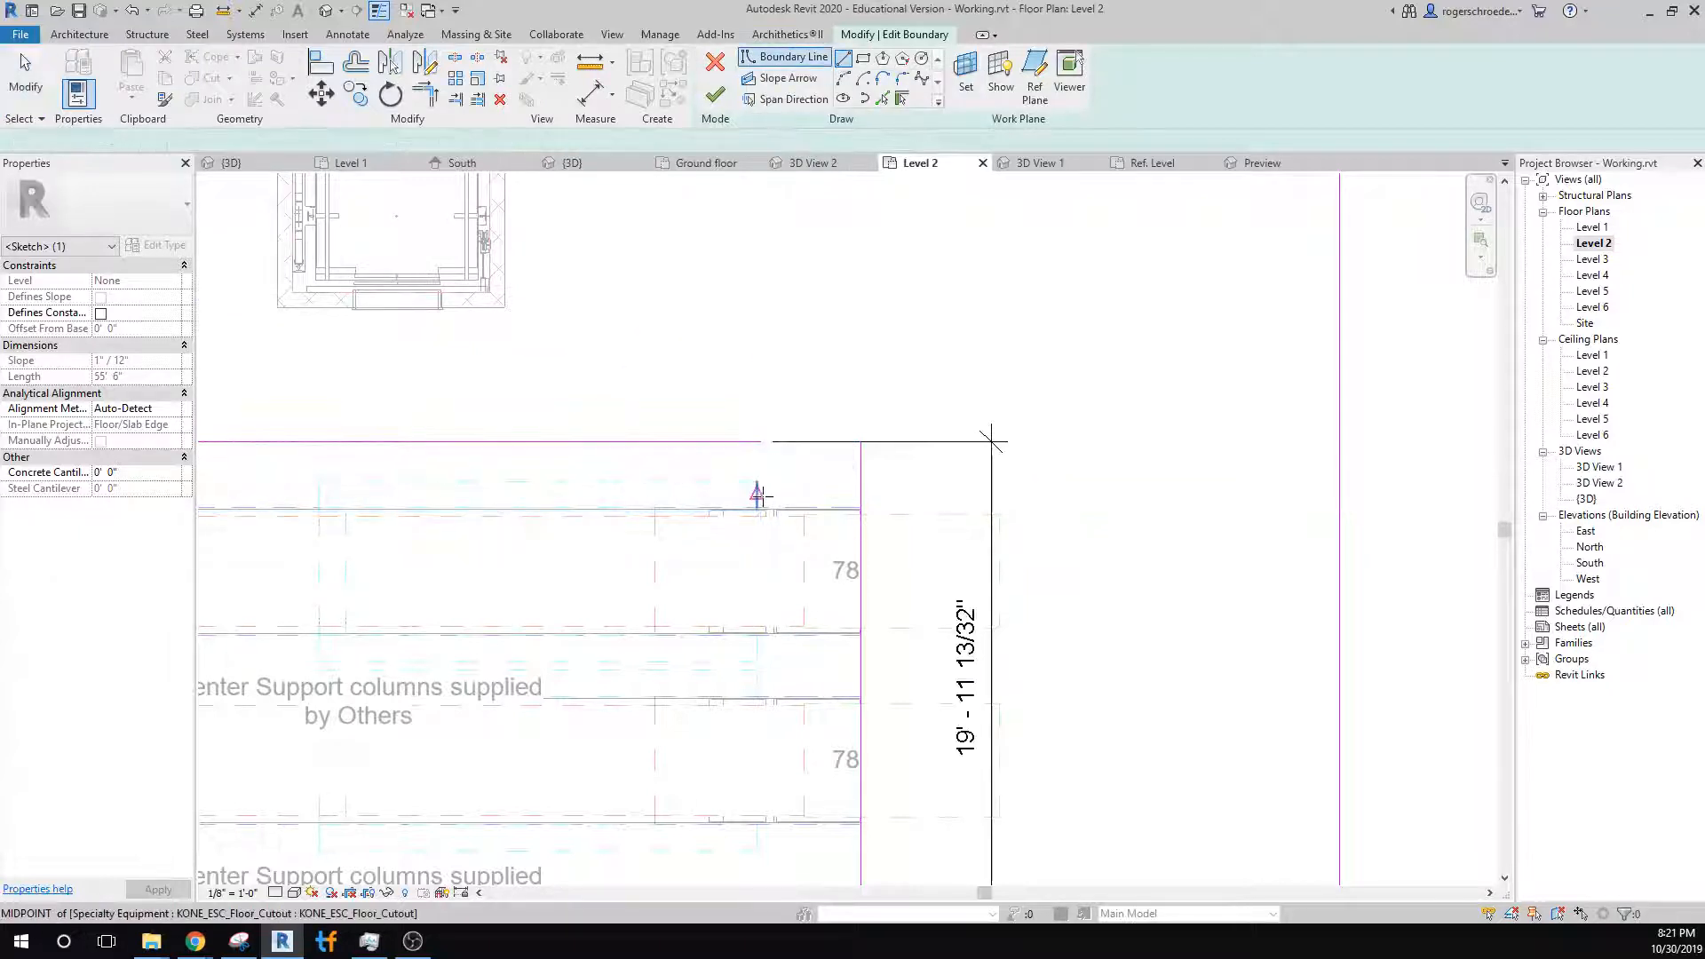
left_click(757, 507)
left_click(756, 442)
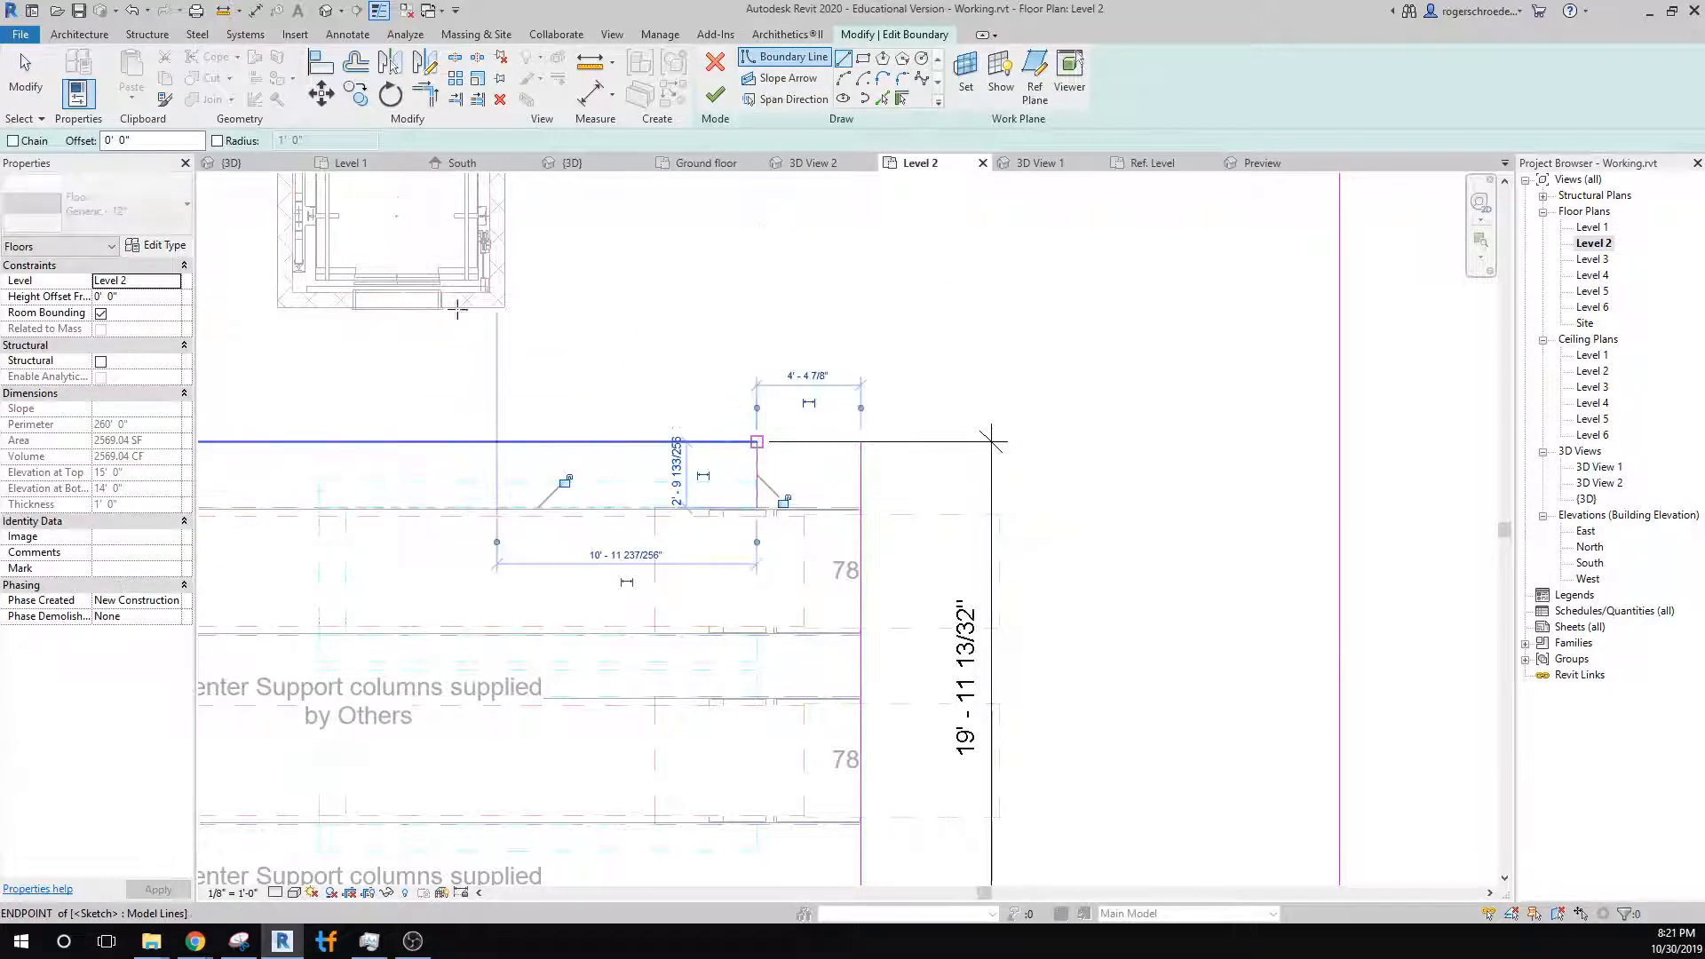
left_click(756, 634)
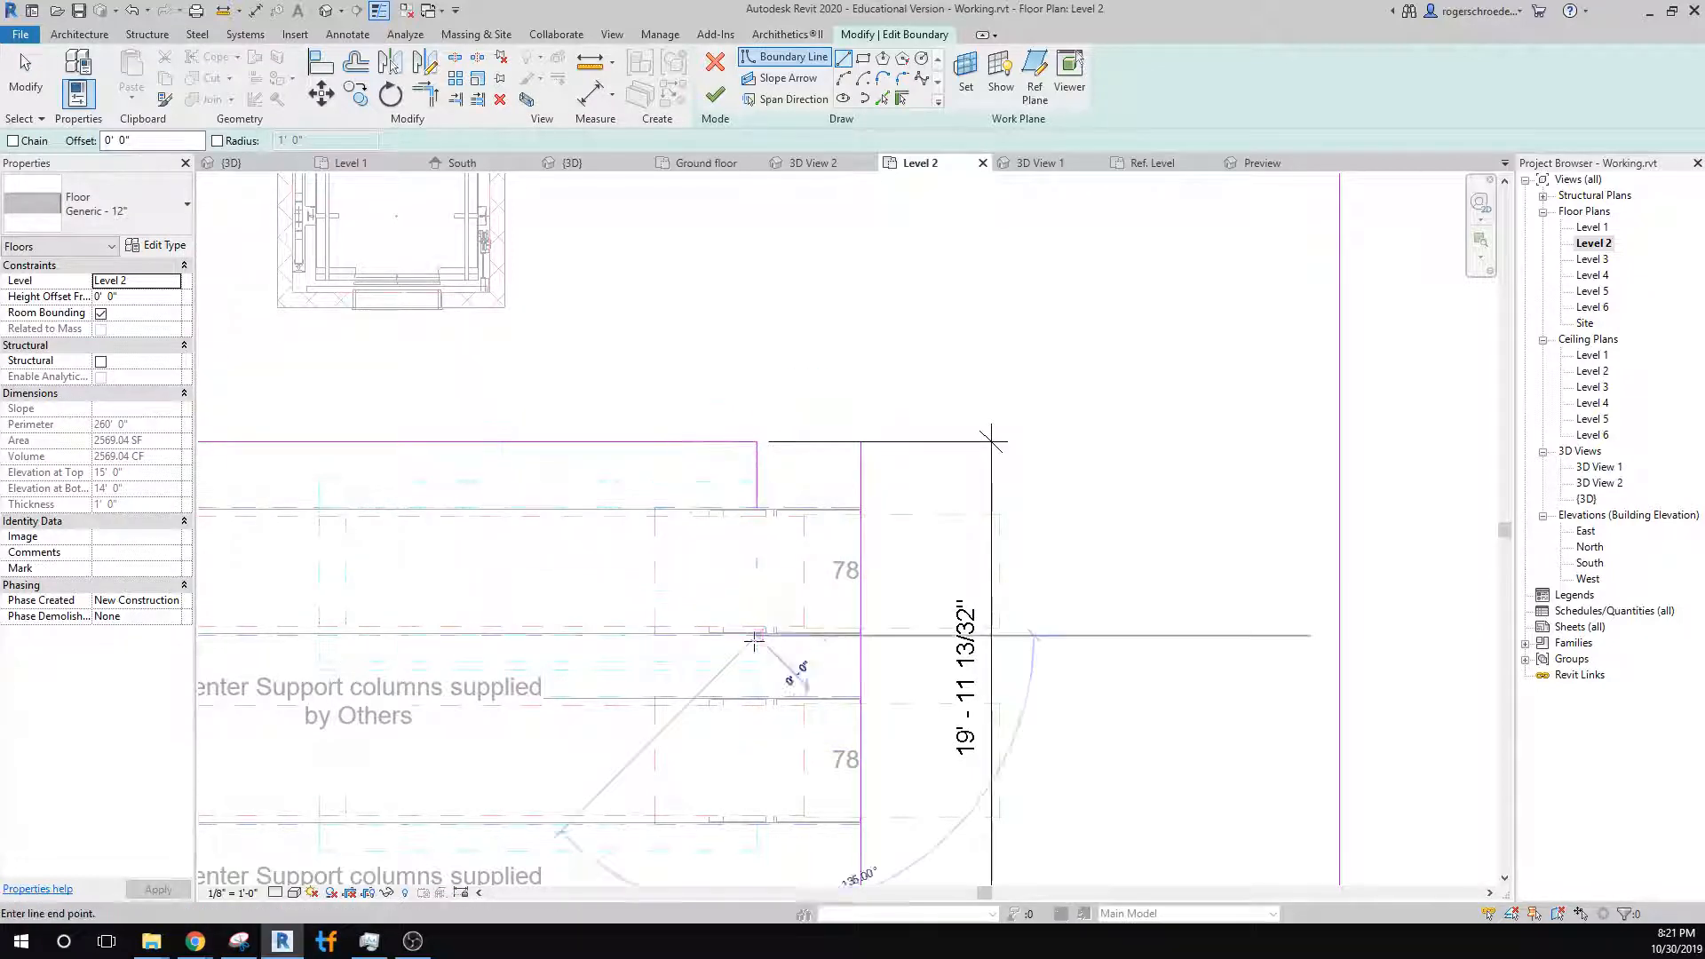
left_click(757, 697)
middle_click_drag(764, 829, 731, 686)
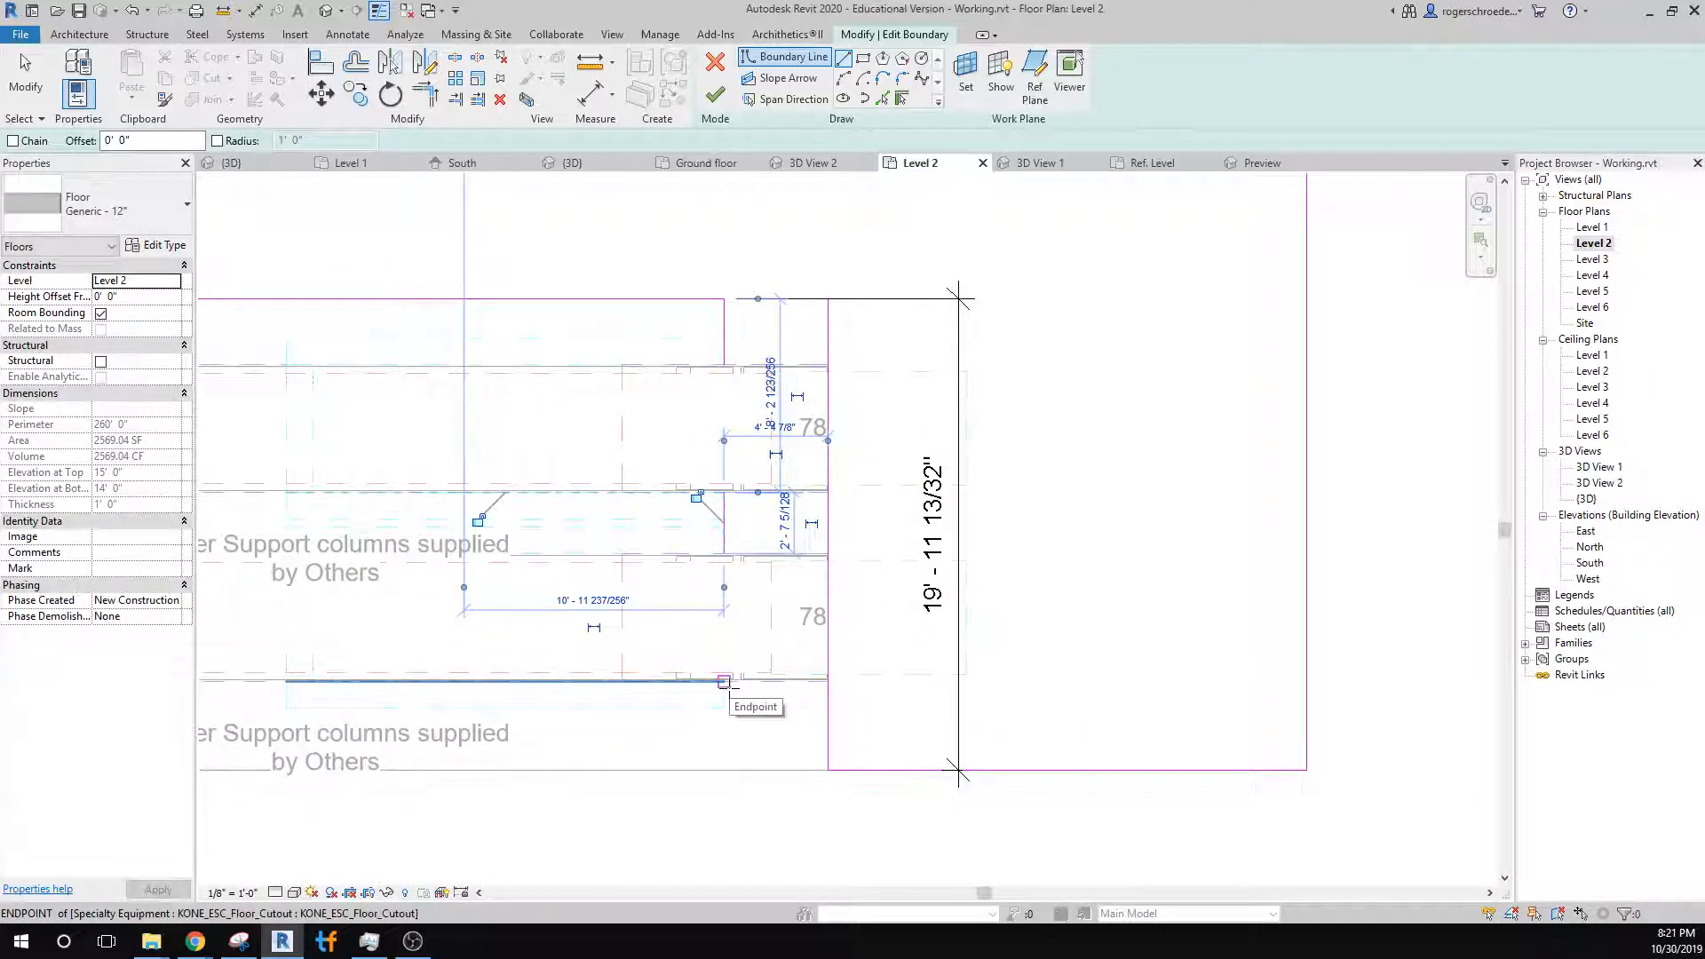
left_click(723, 682)
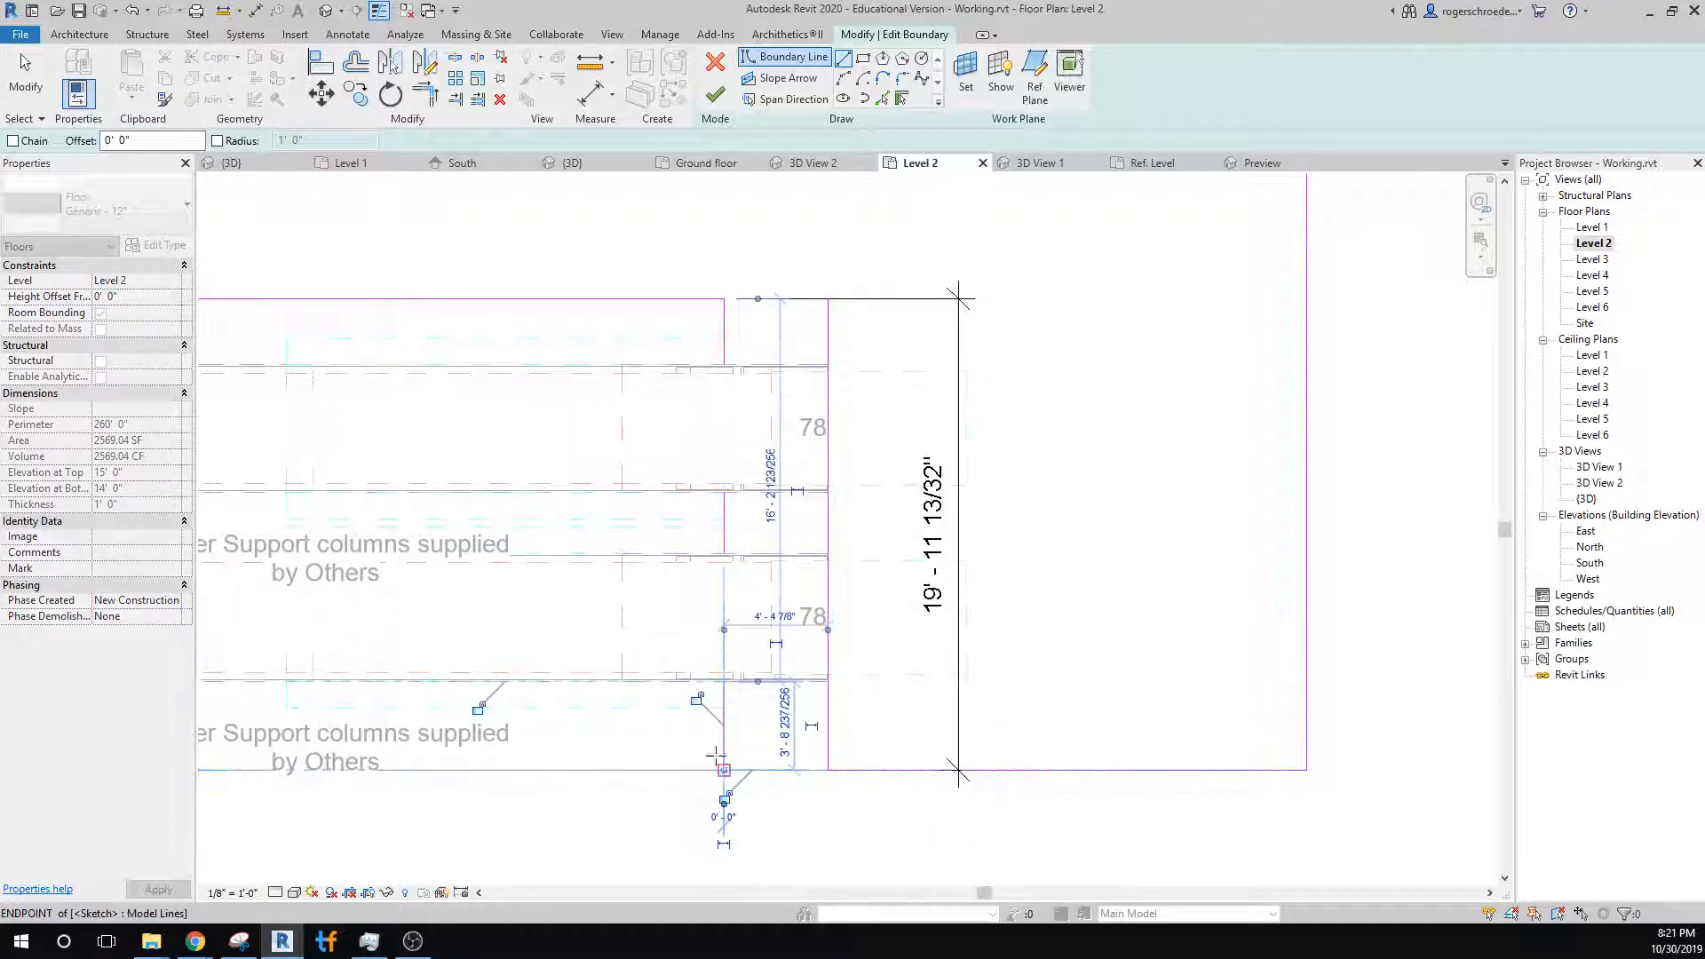
key("Escape")
key("Escape")
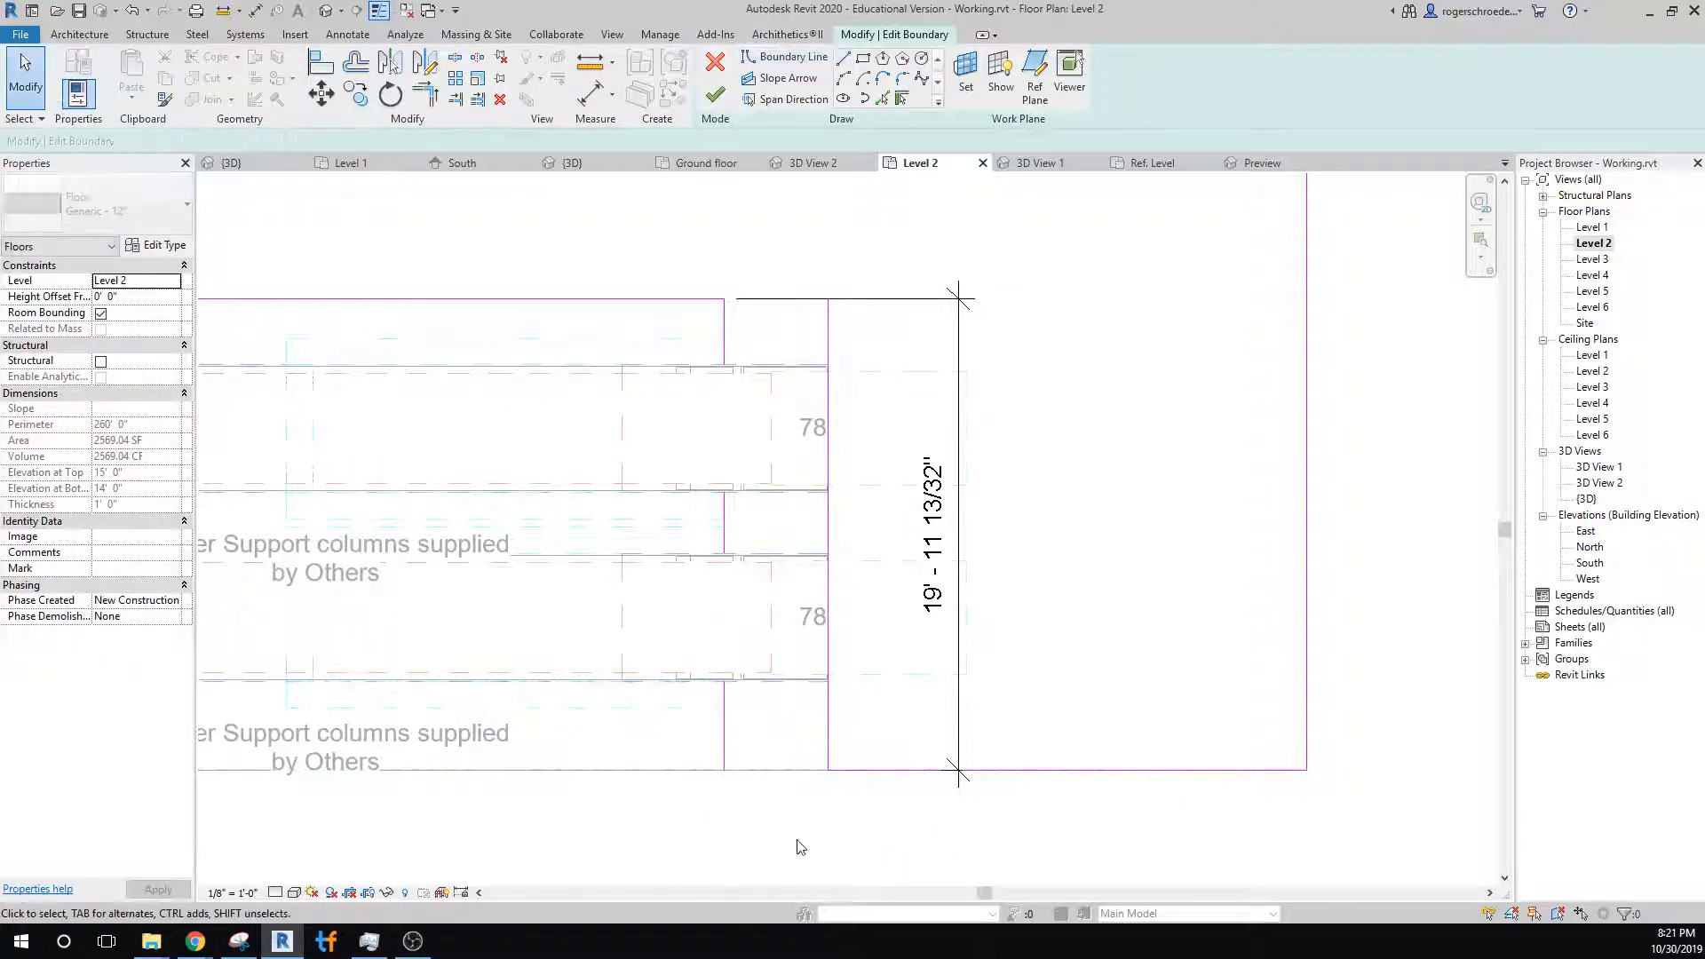
Shorten the old opening edge at the upper landings at both ends so it spans only the front escalator's end.
left_click(827, 728)
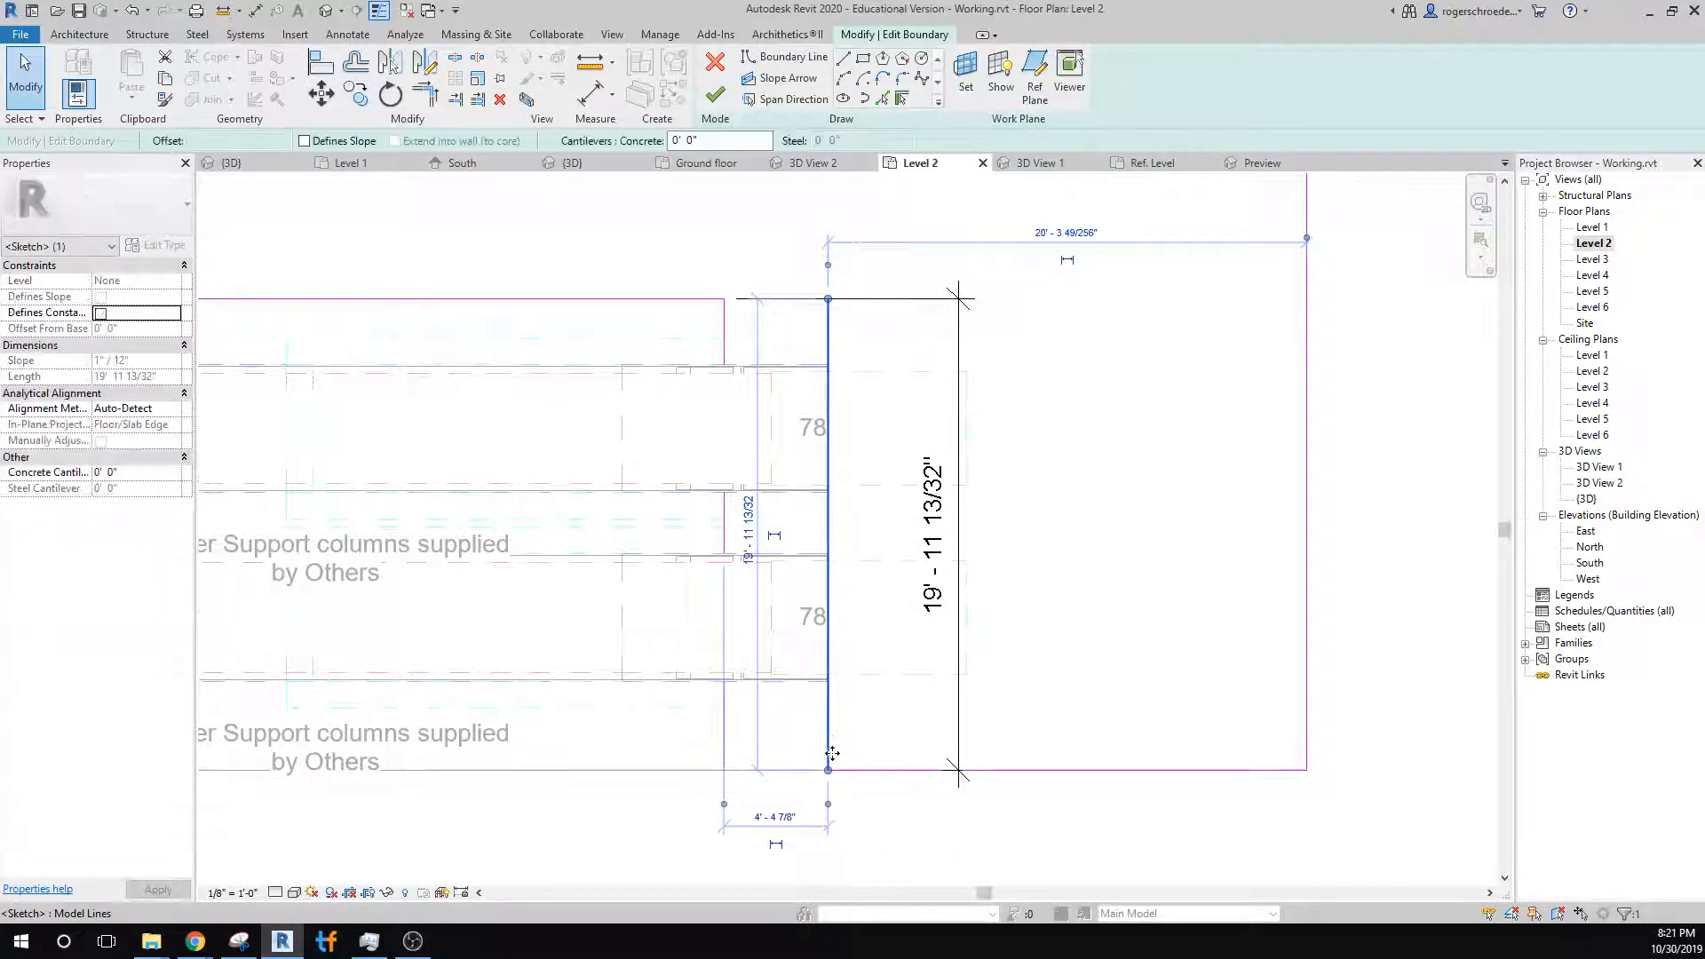
left_click_drag(828, 769, 826, 682)
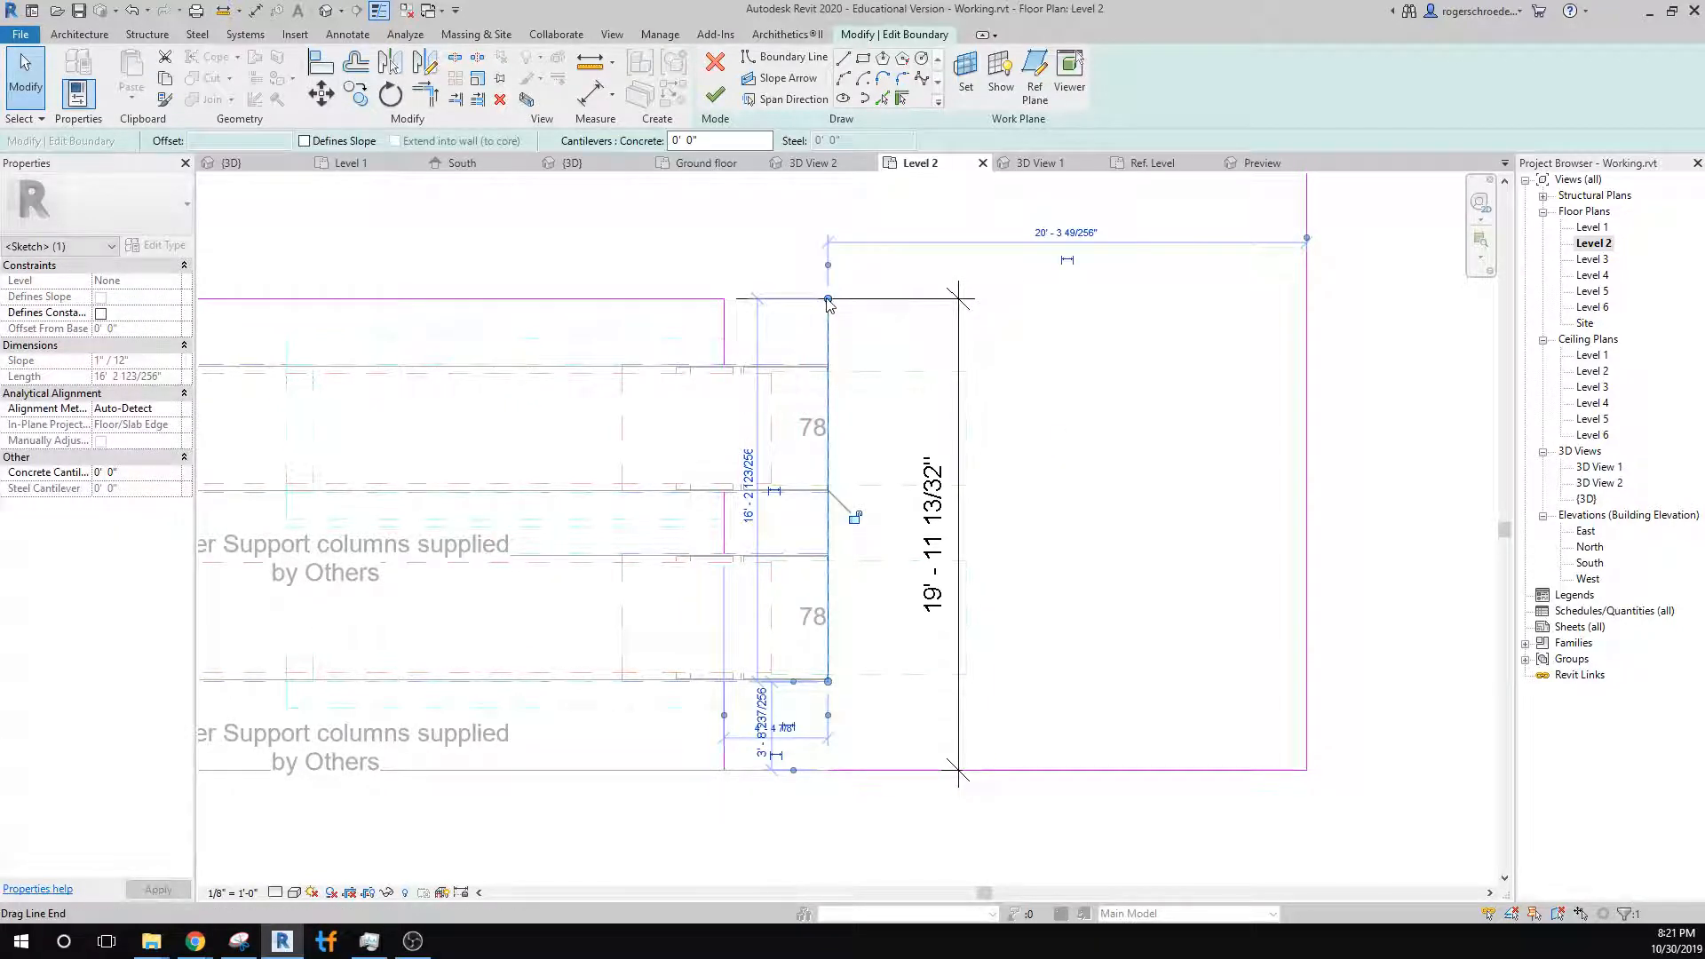
left_click_drag(828, 305, 827, 553)
left_click(868, 546)
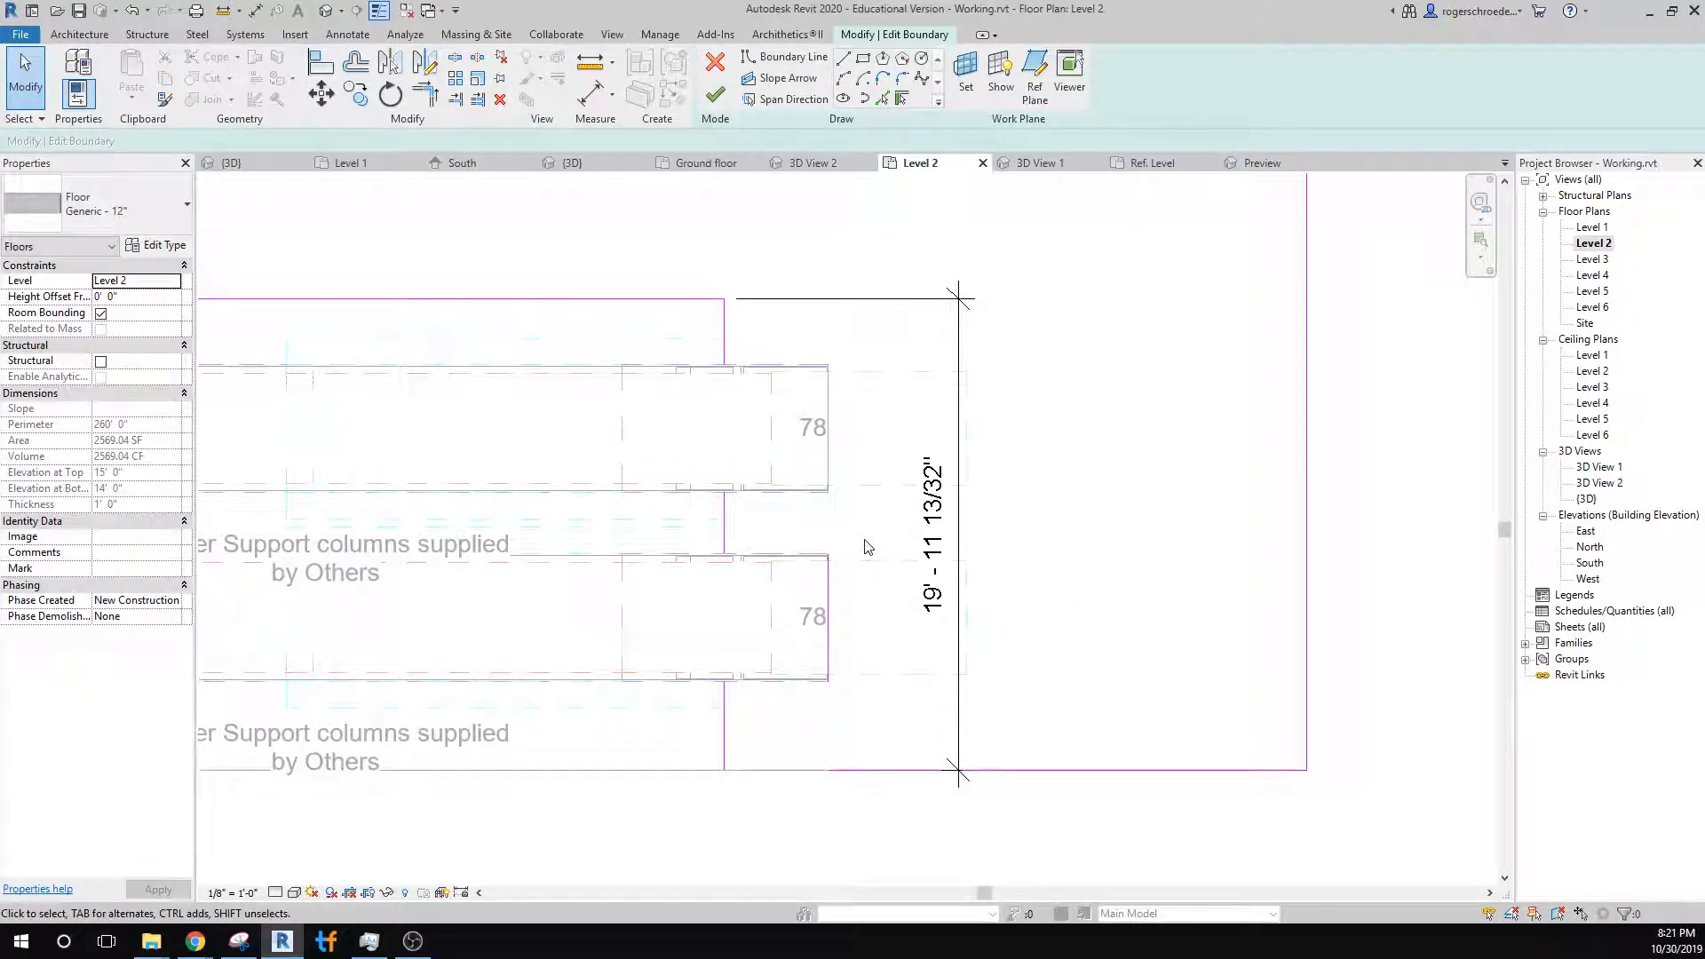
Draw boundary lines across the rear escalator's upper end and along both its sides back to the cutout line.
left_click(844, 59)
left_click(828, 490)
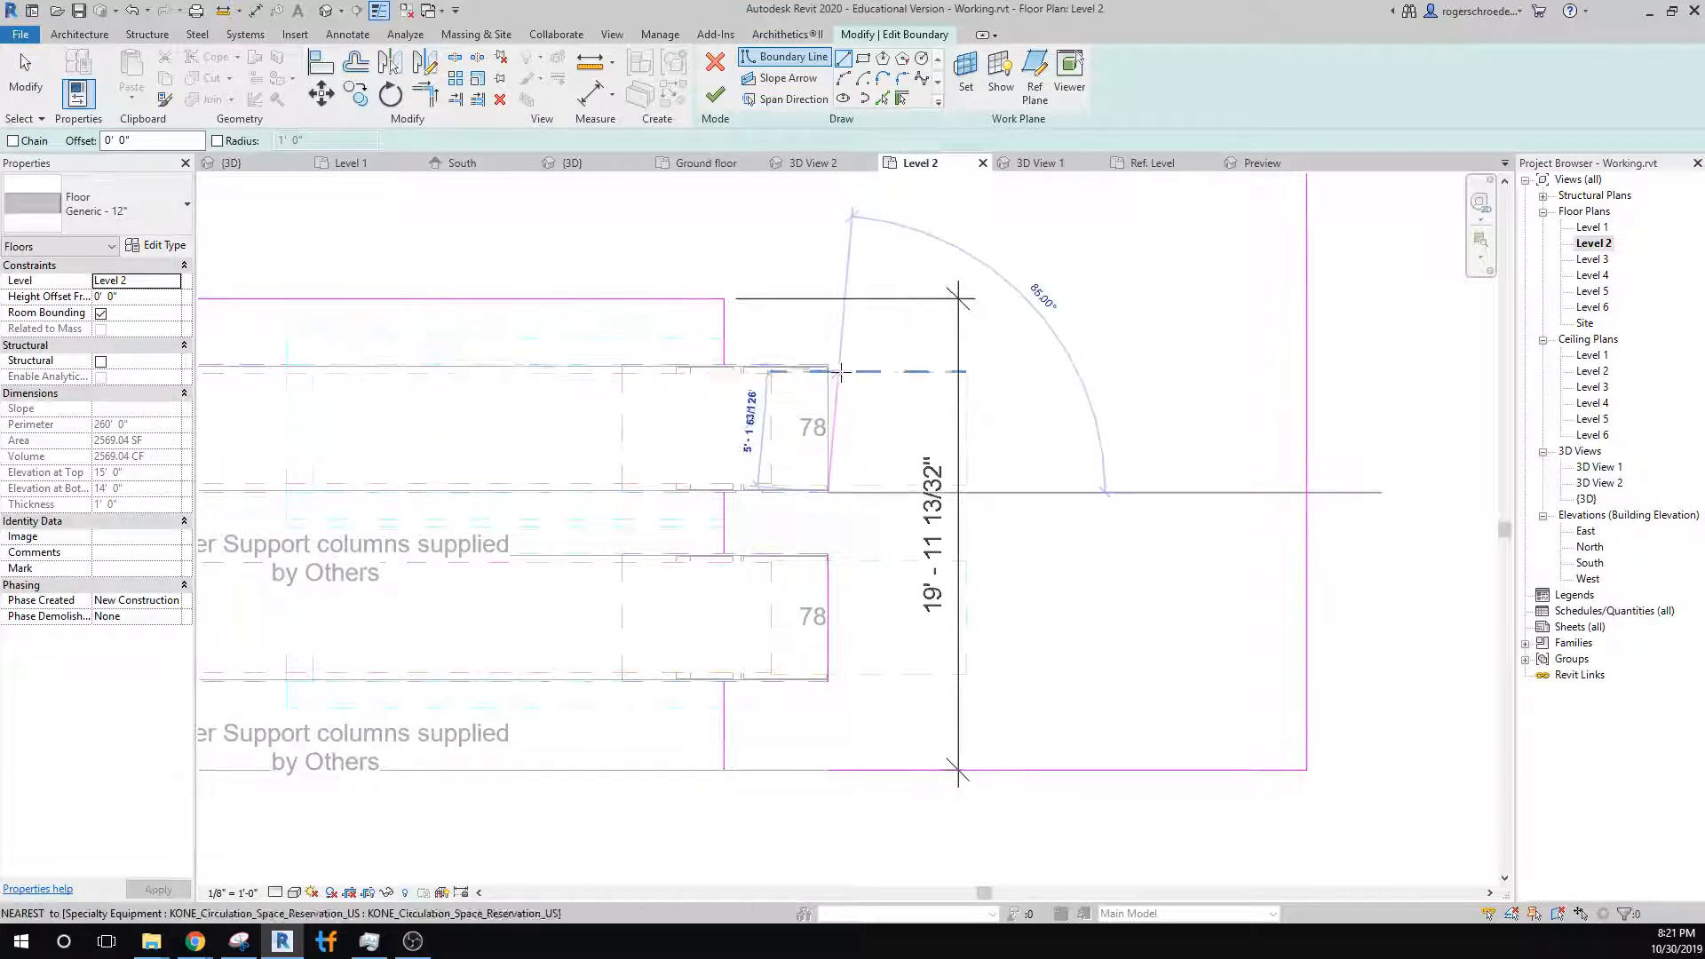
left_click(827, 366)
left_click(827, 366)
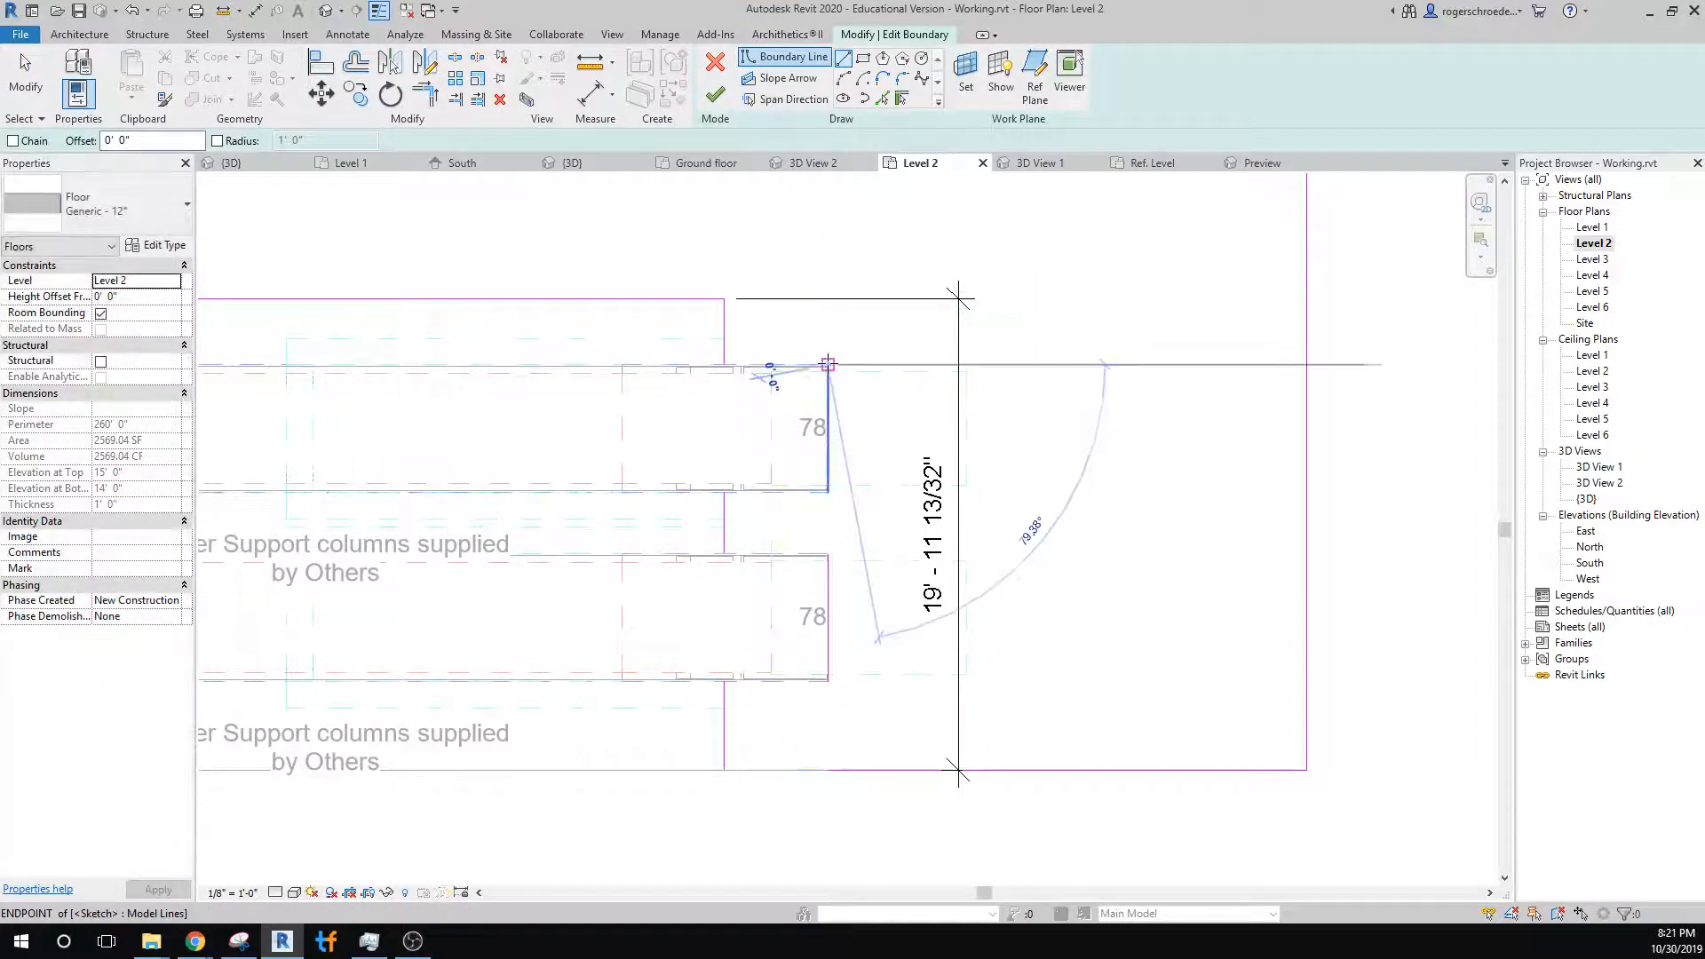
left_click(723, 364)
left_click(827, 491)
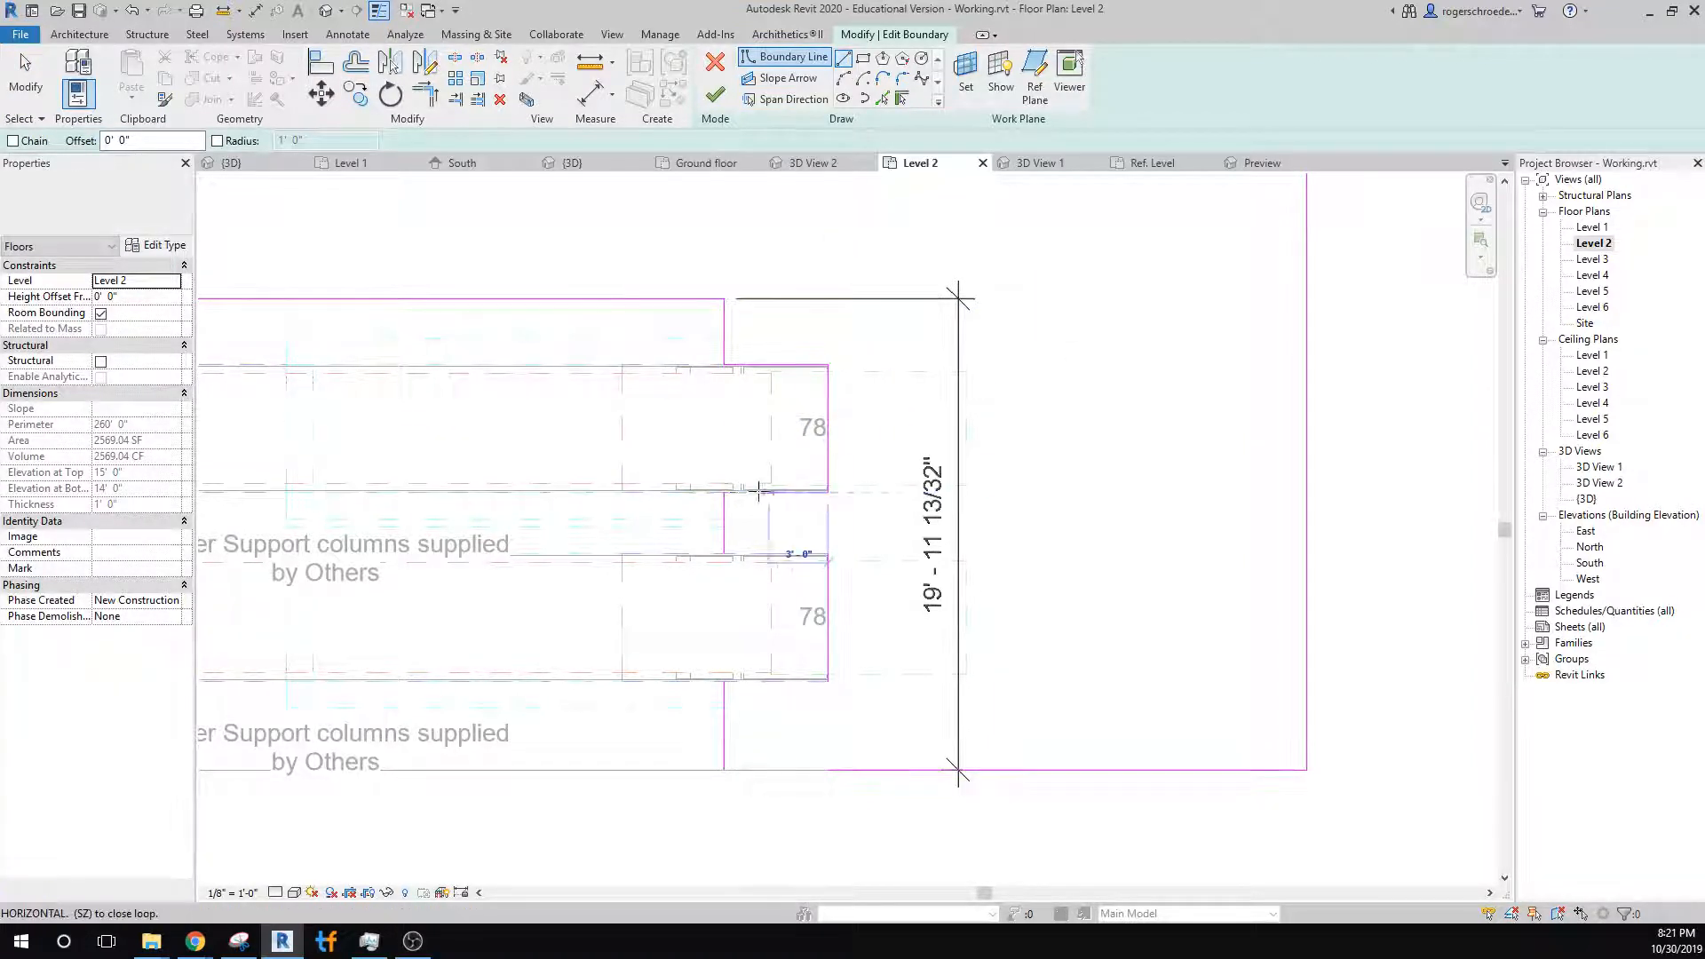
left_click(724, 491)
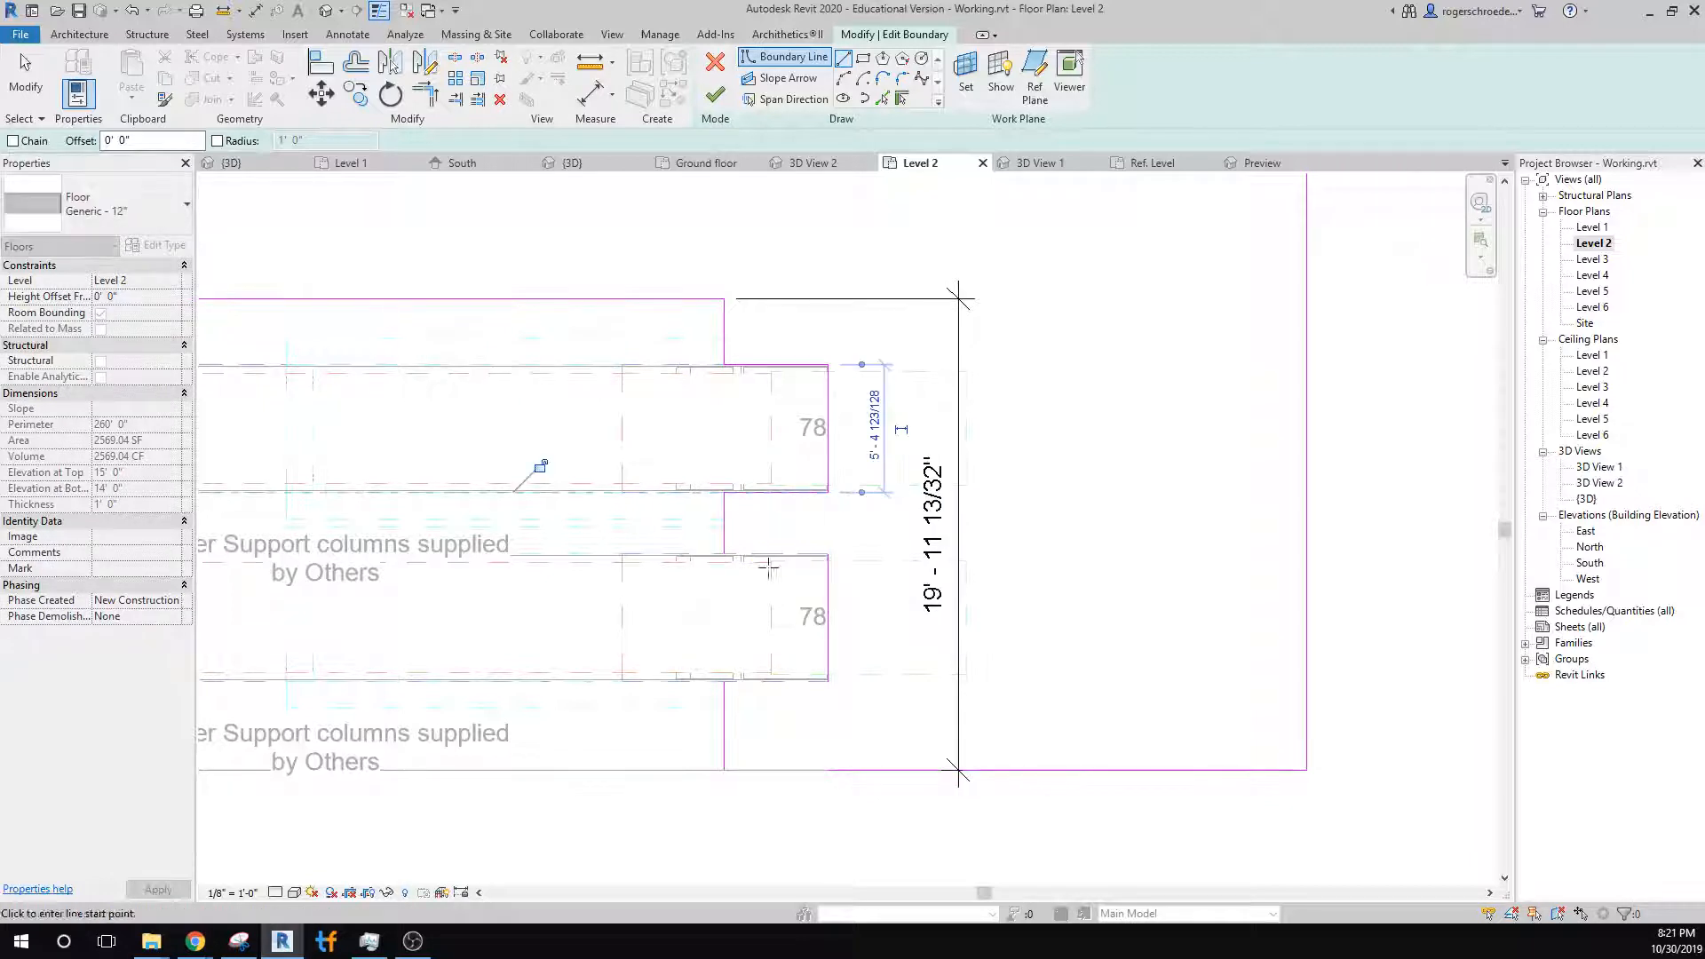
Draw boundary lines along both sides of the front escalator's upper end back to the cutout line.
left_click(827, 554)
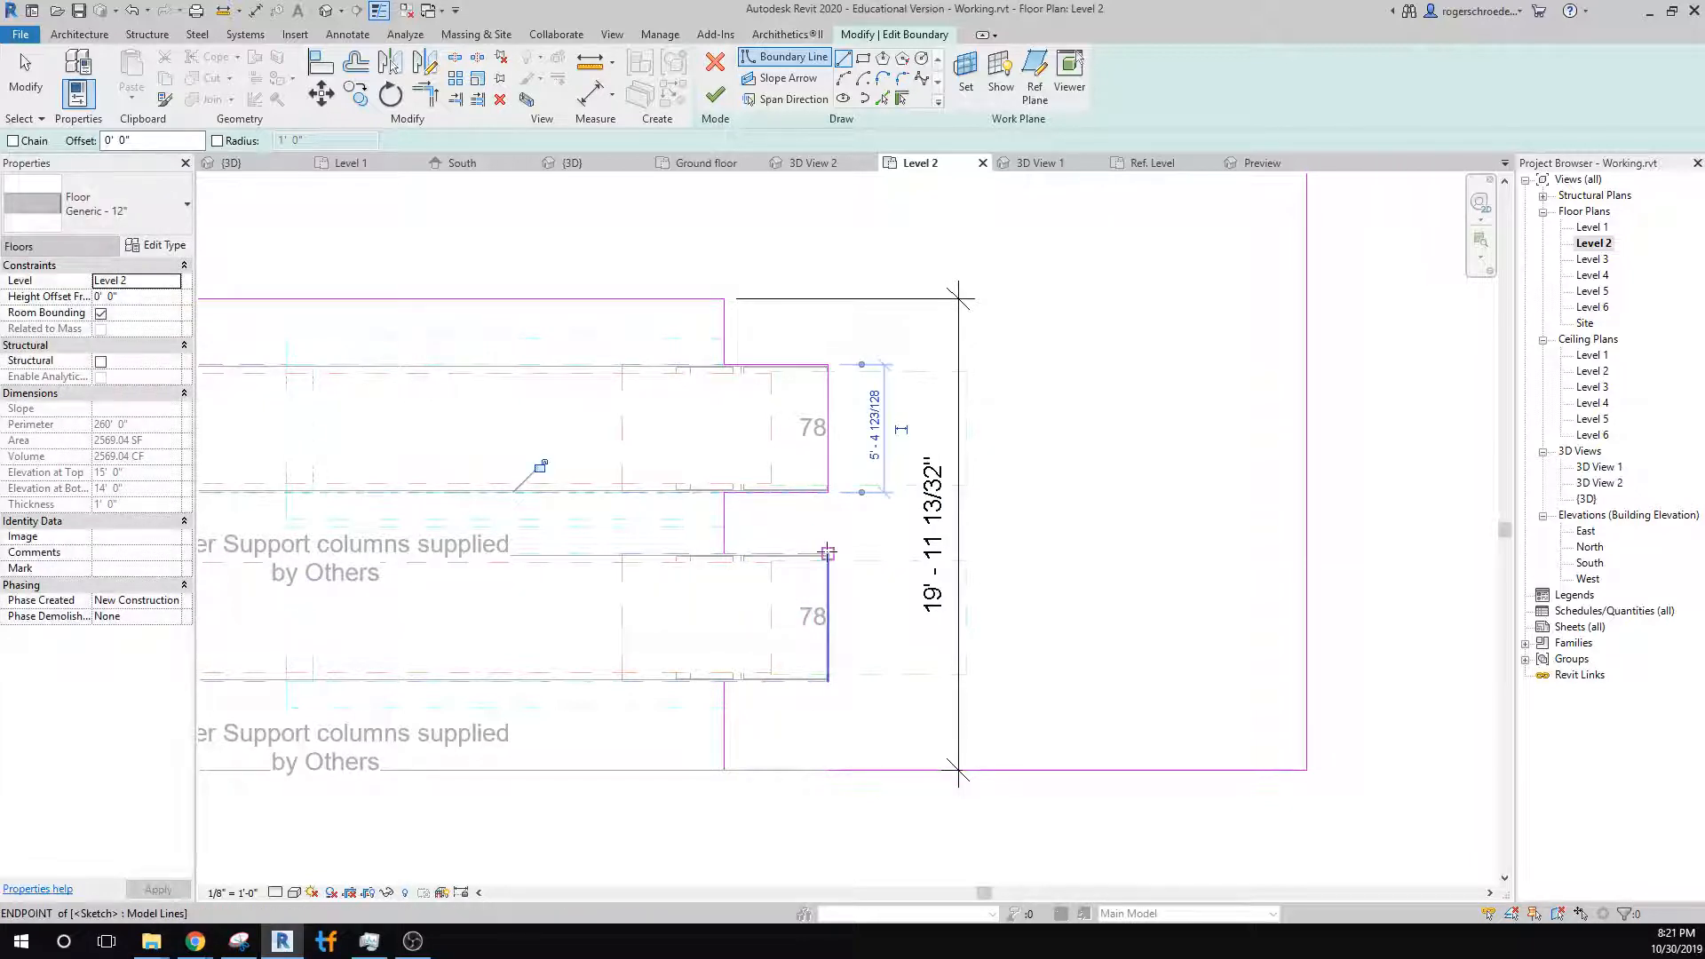
left_click(724, 553)
left_click(828, 554)
left_click(827, 680)
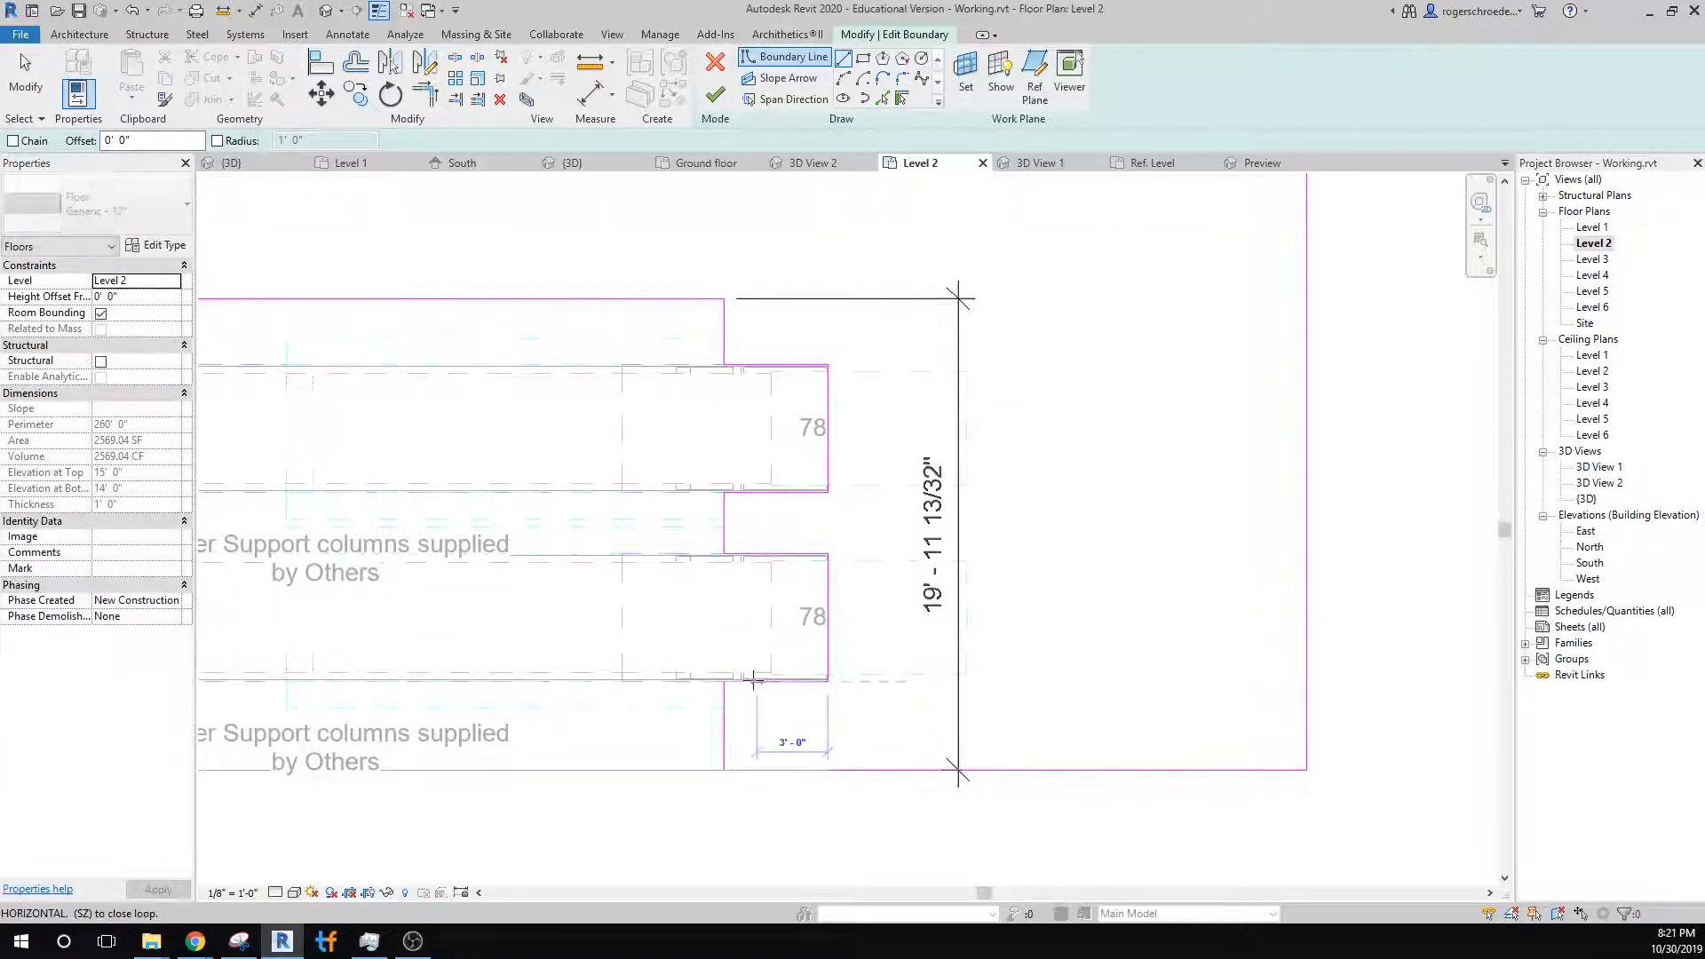
left_click(724, 681)
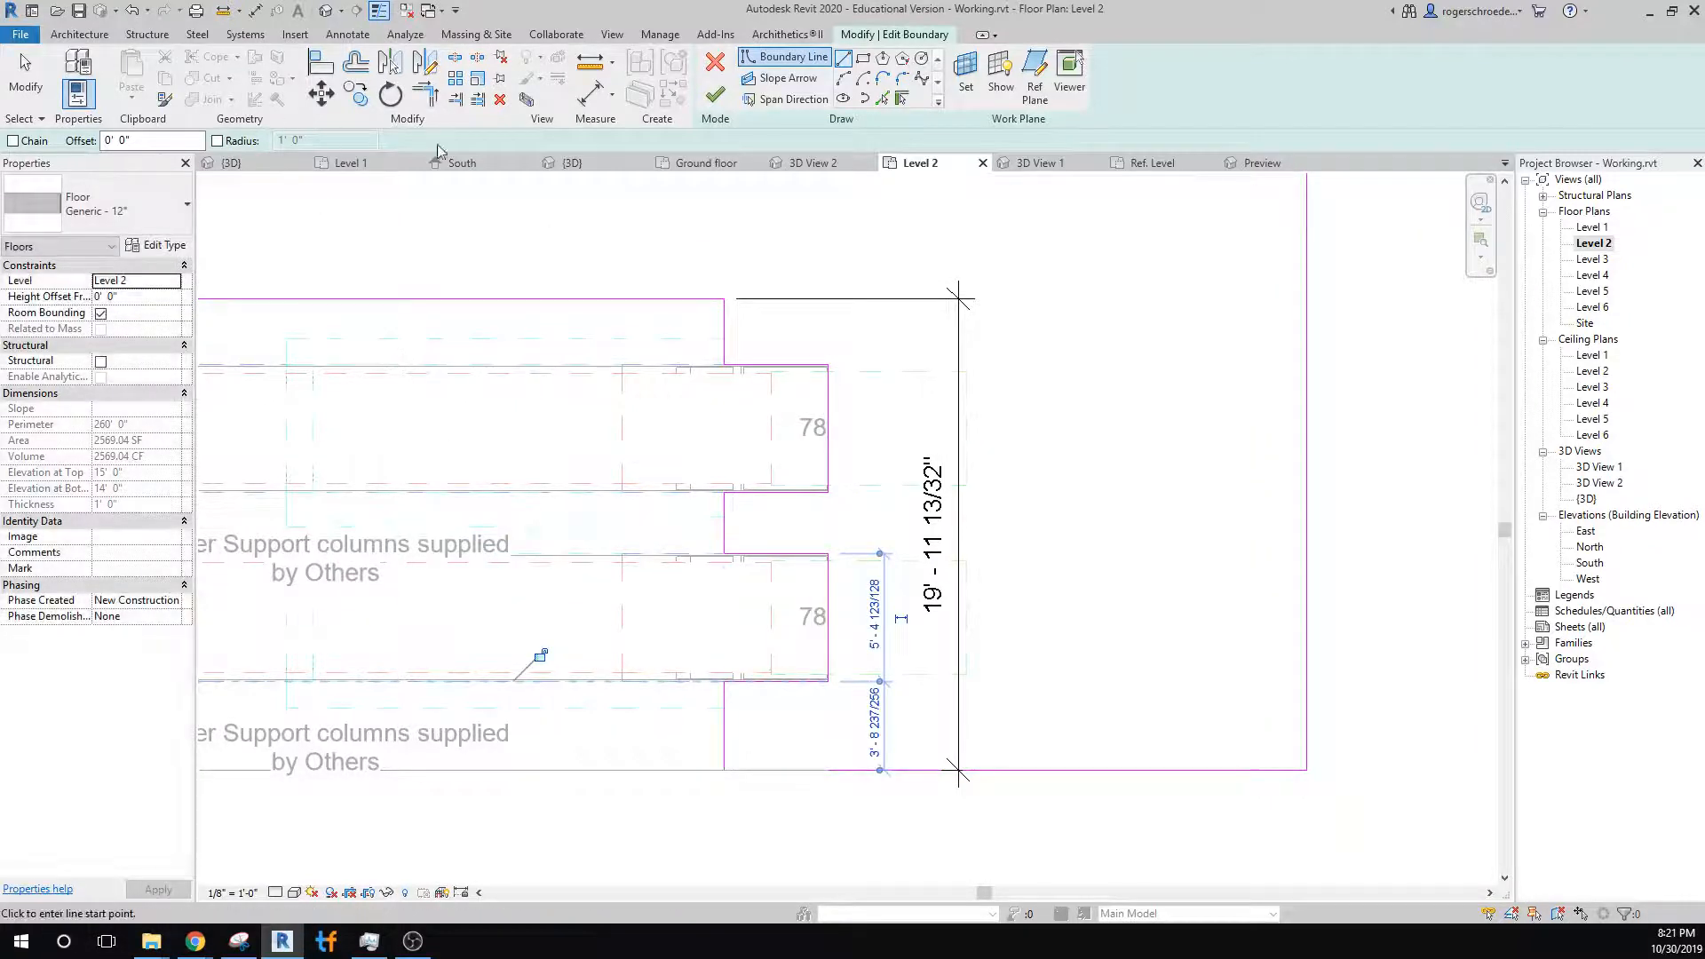
Extend the floor's front edge to the new cutout line to close the loop, and finish the Level 2 floor boundary.
left_click(716, 94)
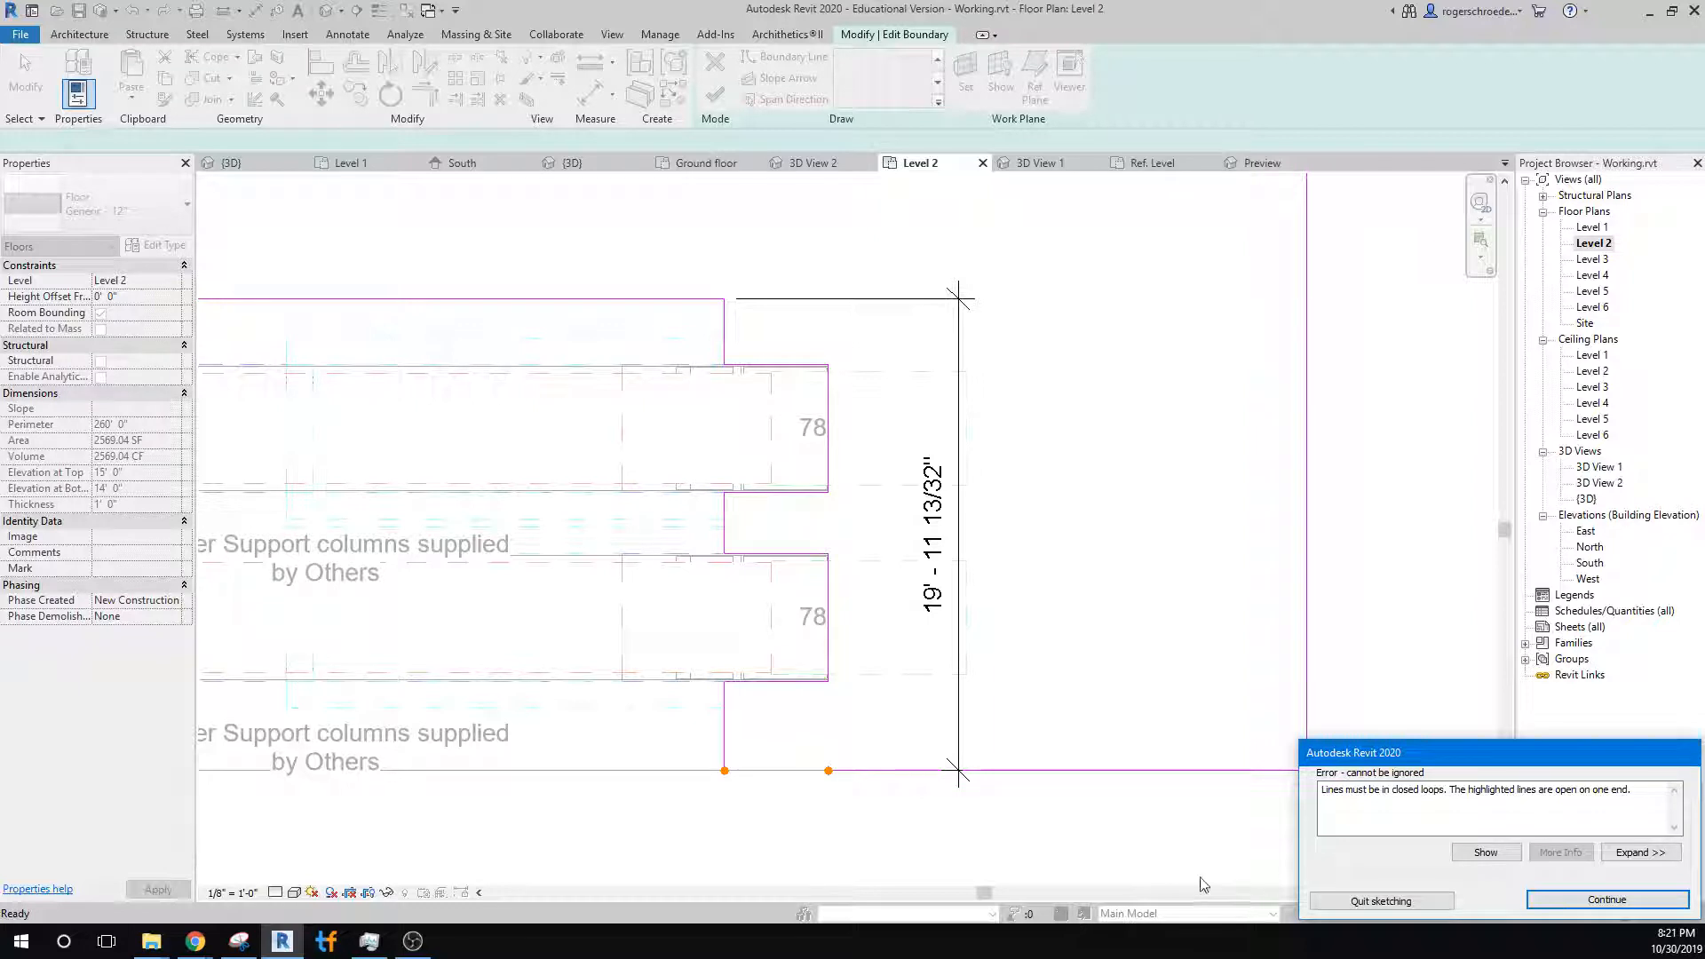
left_click(1547, 892)
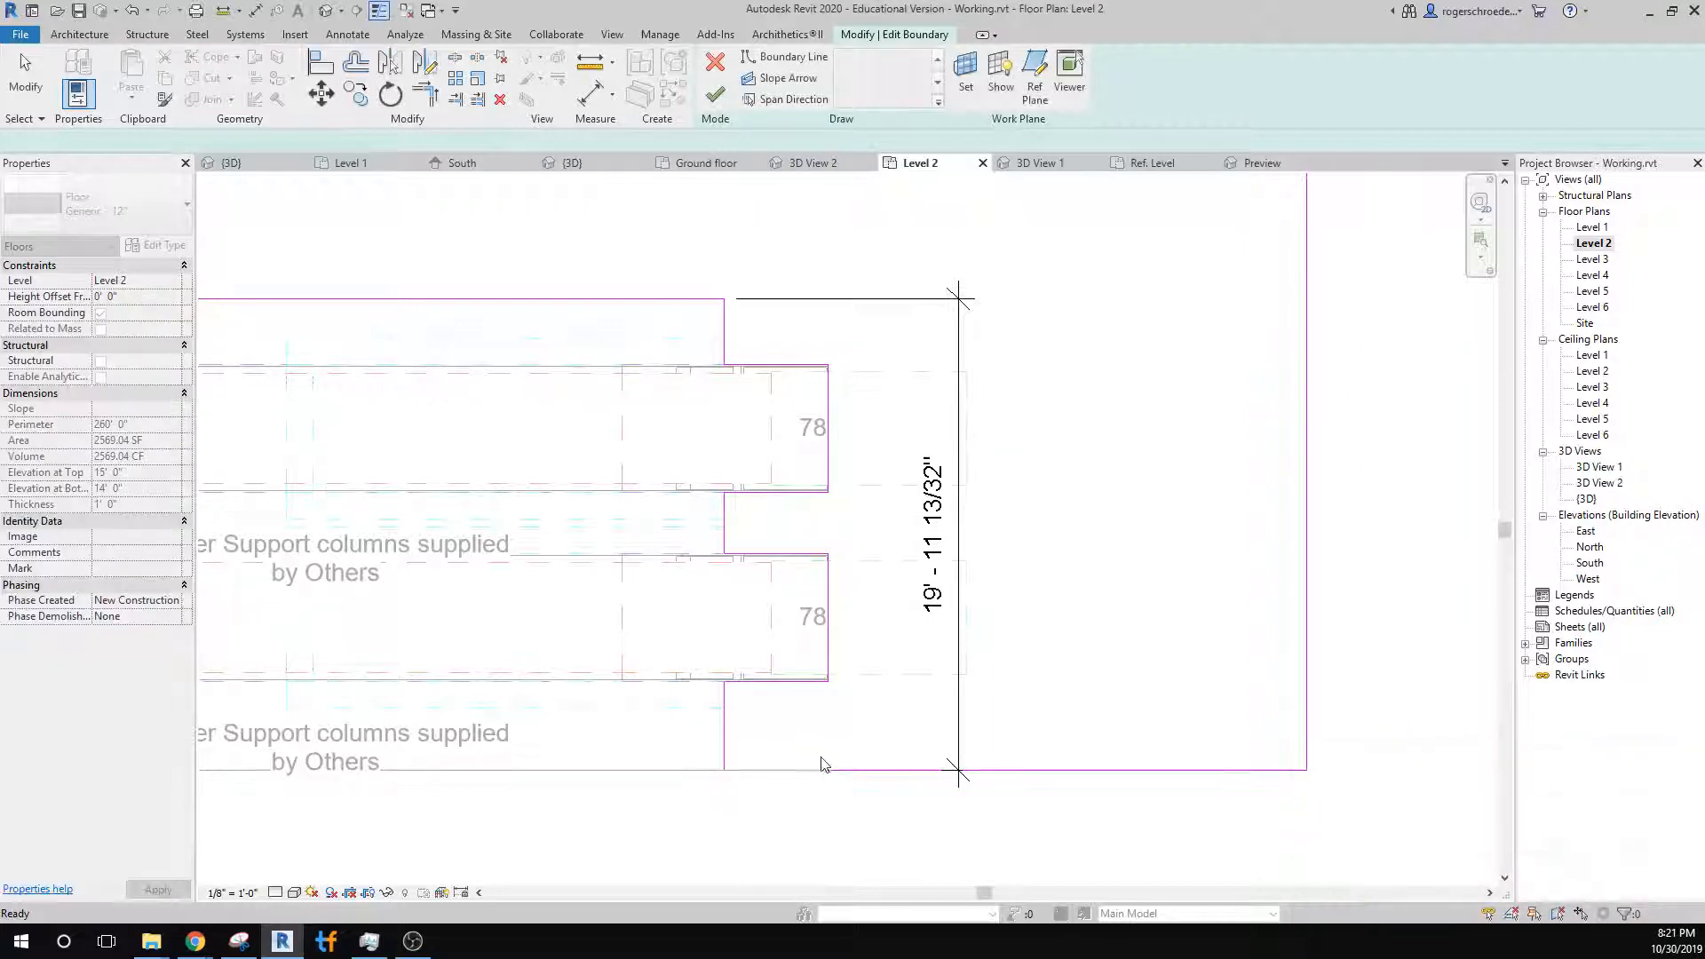
left_click(747, 779)
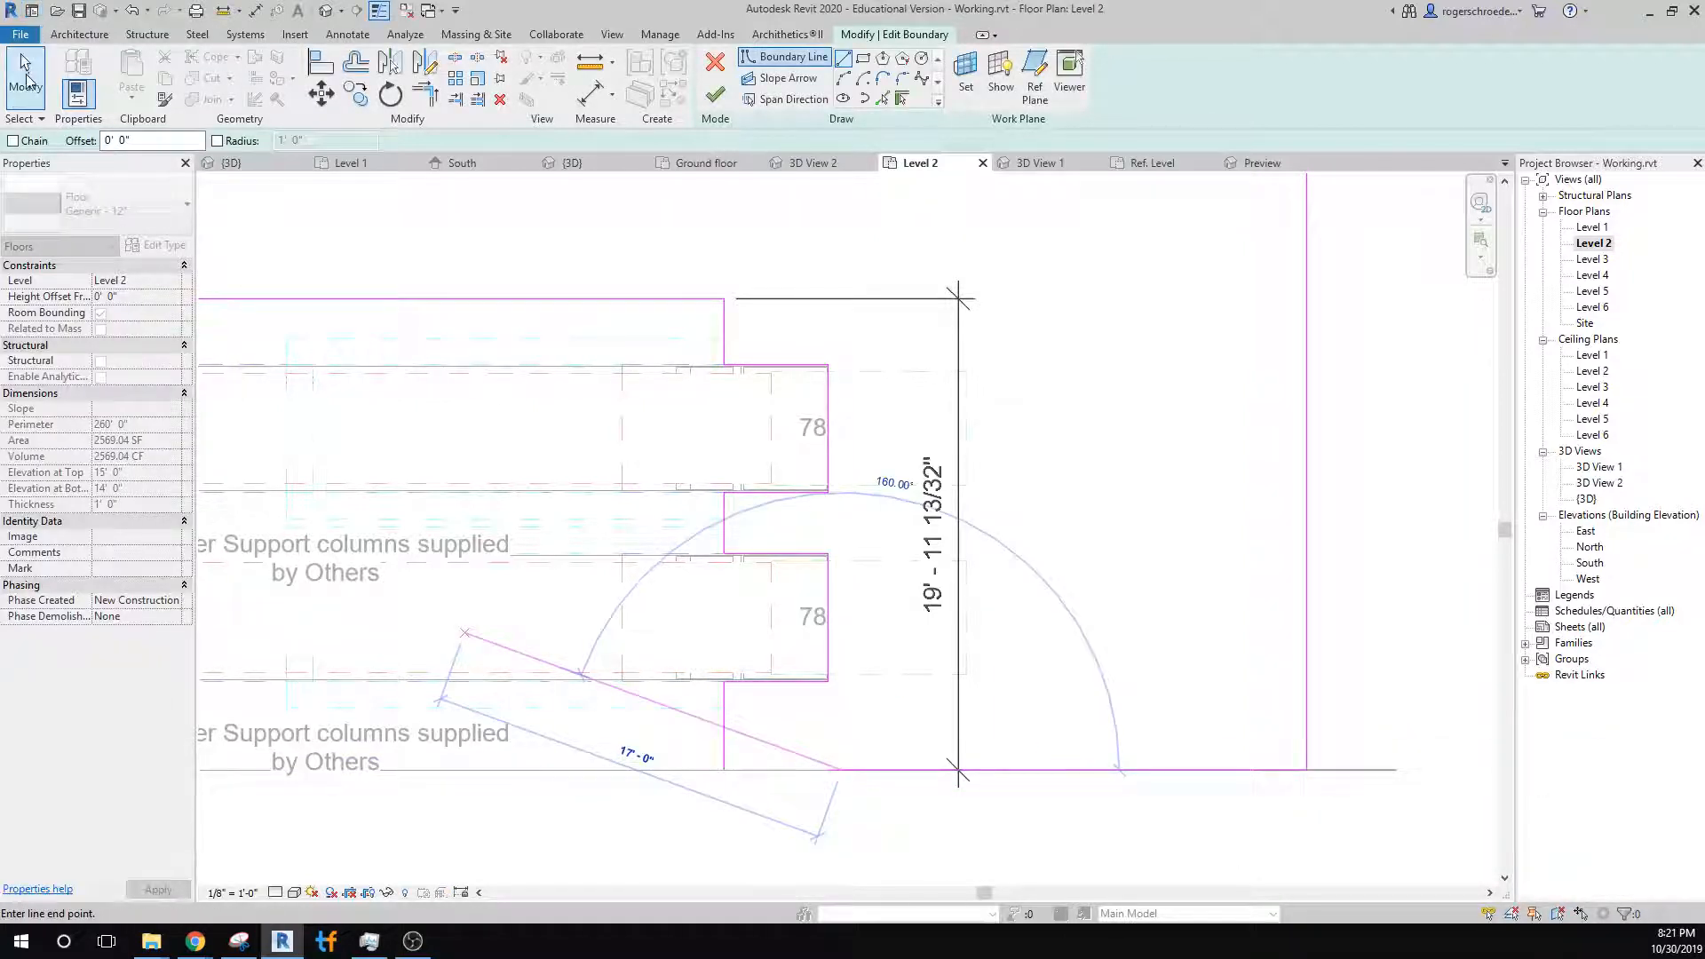
left_click(25, 80)
left_click(867, 771)
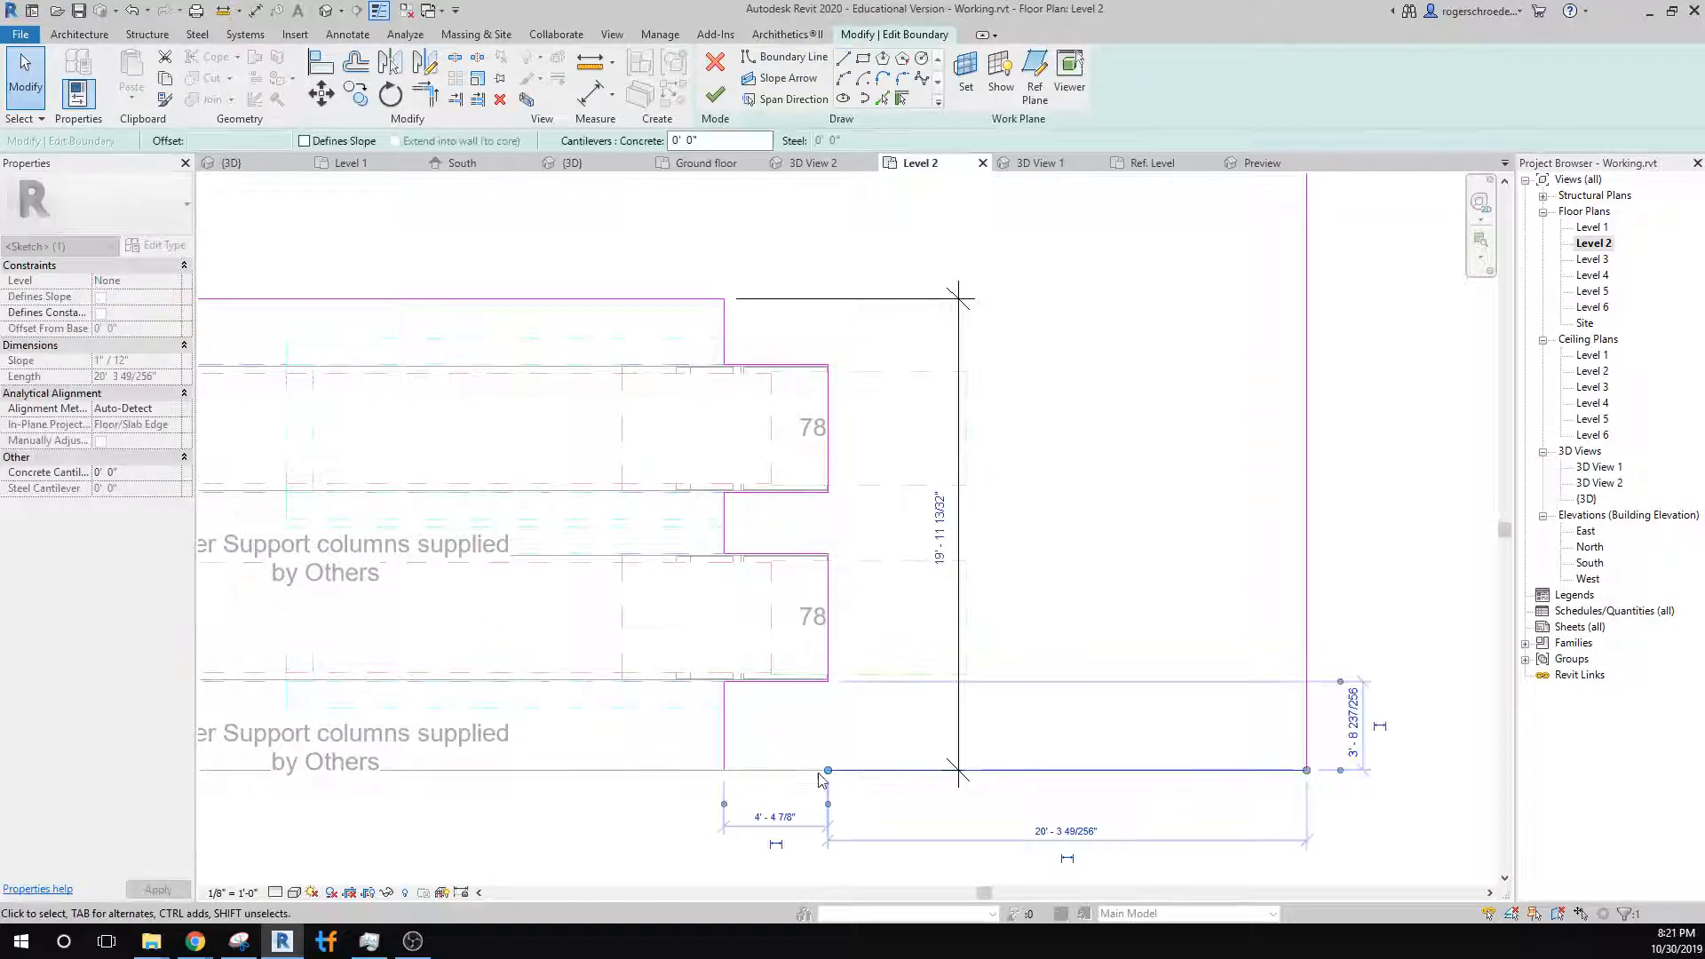
left_click_drag(825, 772, 723, 771)
left_click(716, 99)
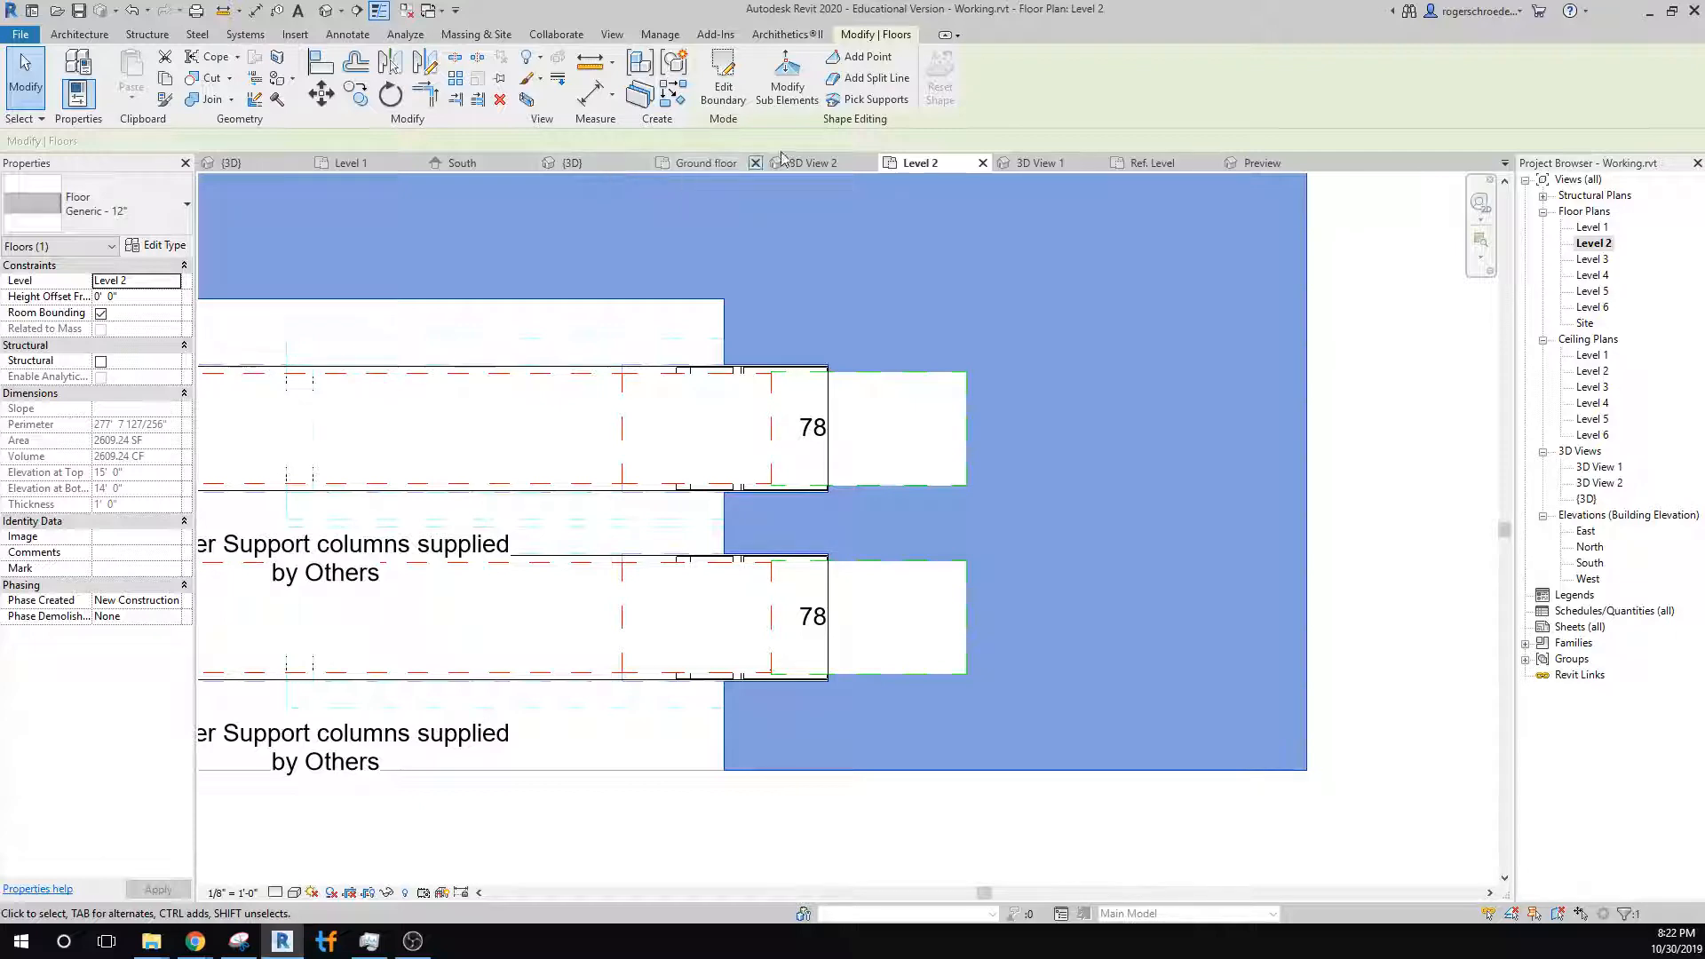
Inspect the reshaped Level 2 floor around both escalators and the whole building in the {3D} view.
left_click(615, 165)
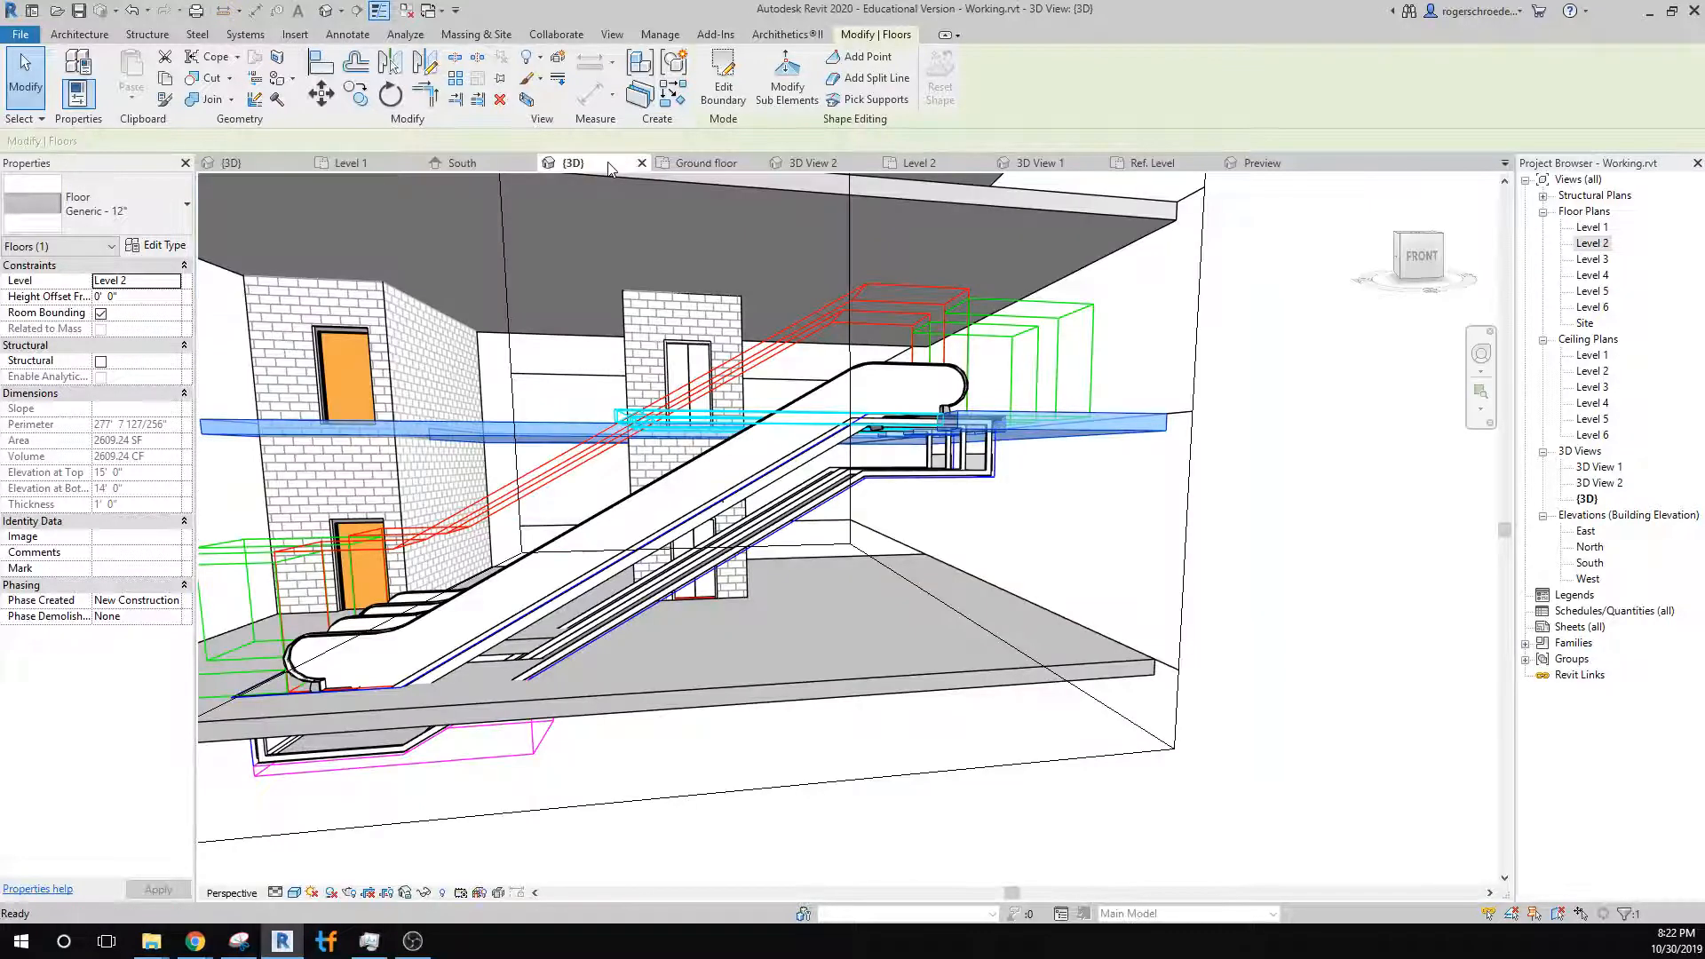
middle_click_drag(869, 534, 997, 561, "shift")
middle_click_drag(1096, 587, 1064, 551, "shift")
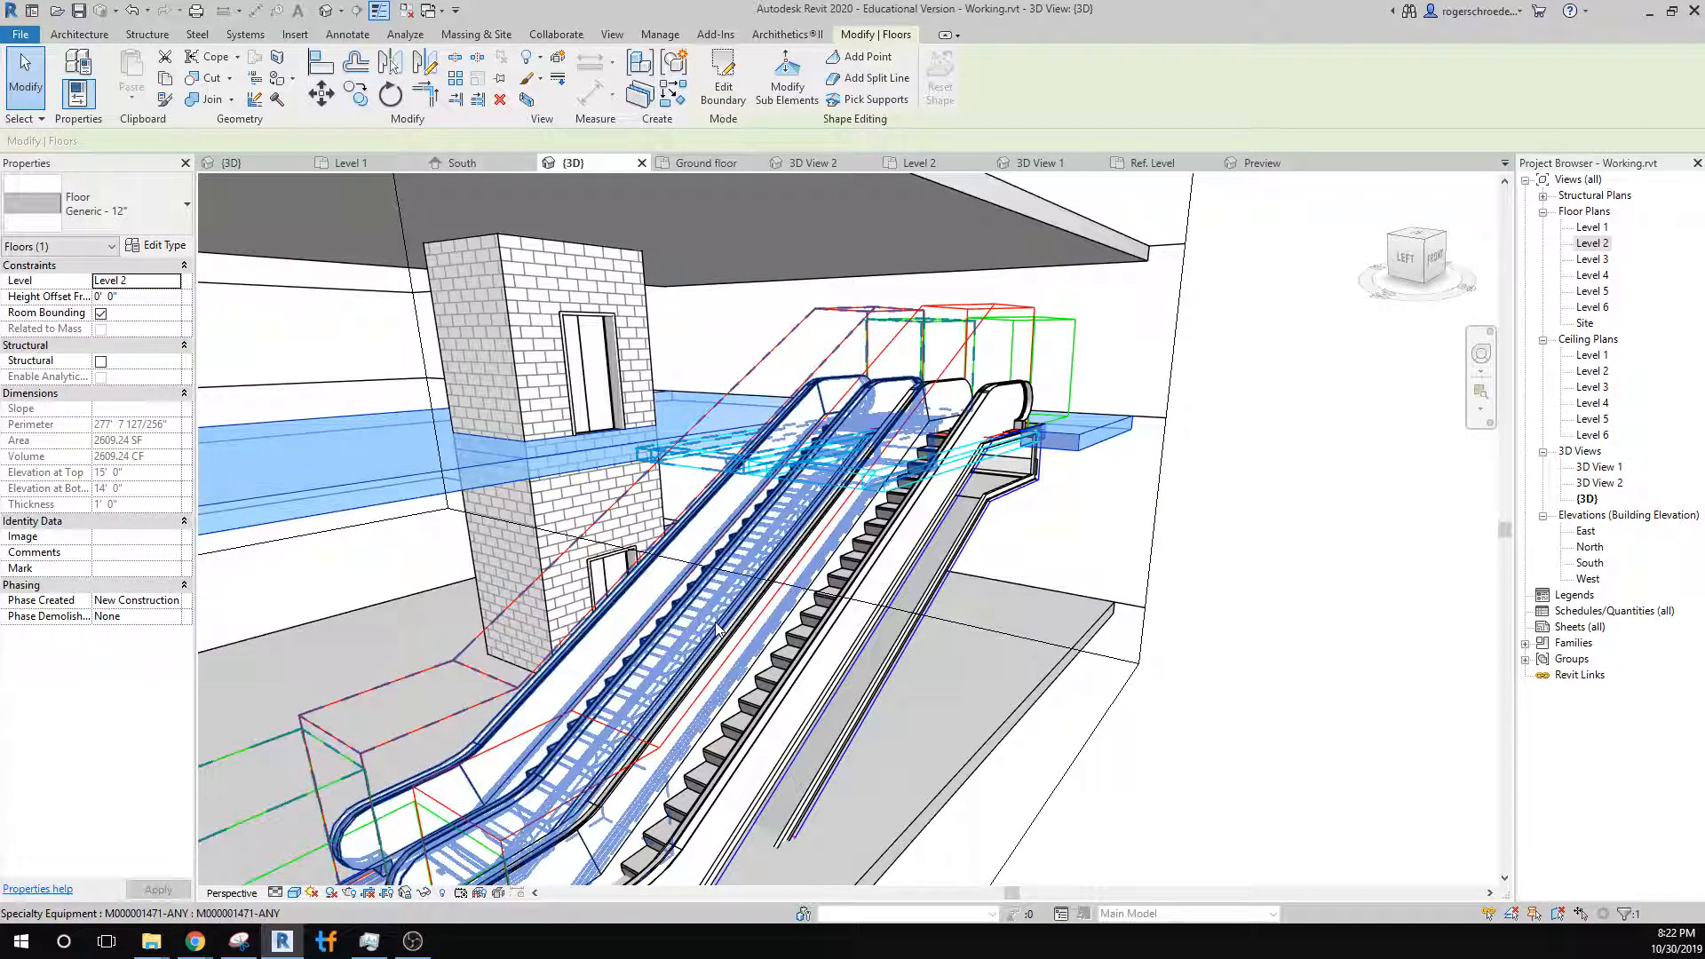
middle_click_drag(685, 629, 619, 659, "shift")
scroll(657, 613, "up", 6)
scroll(612, 650, "down", 2)
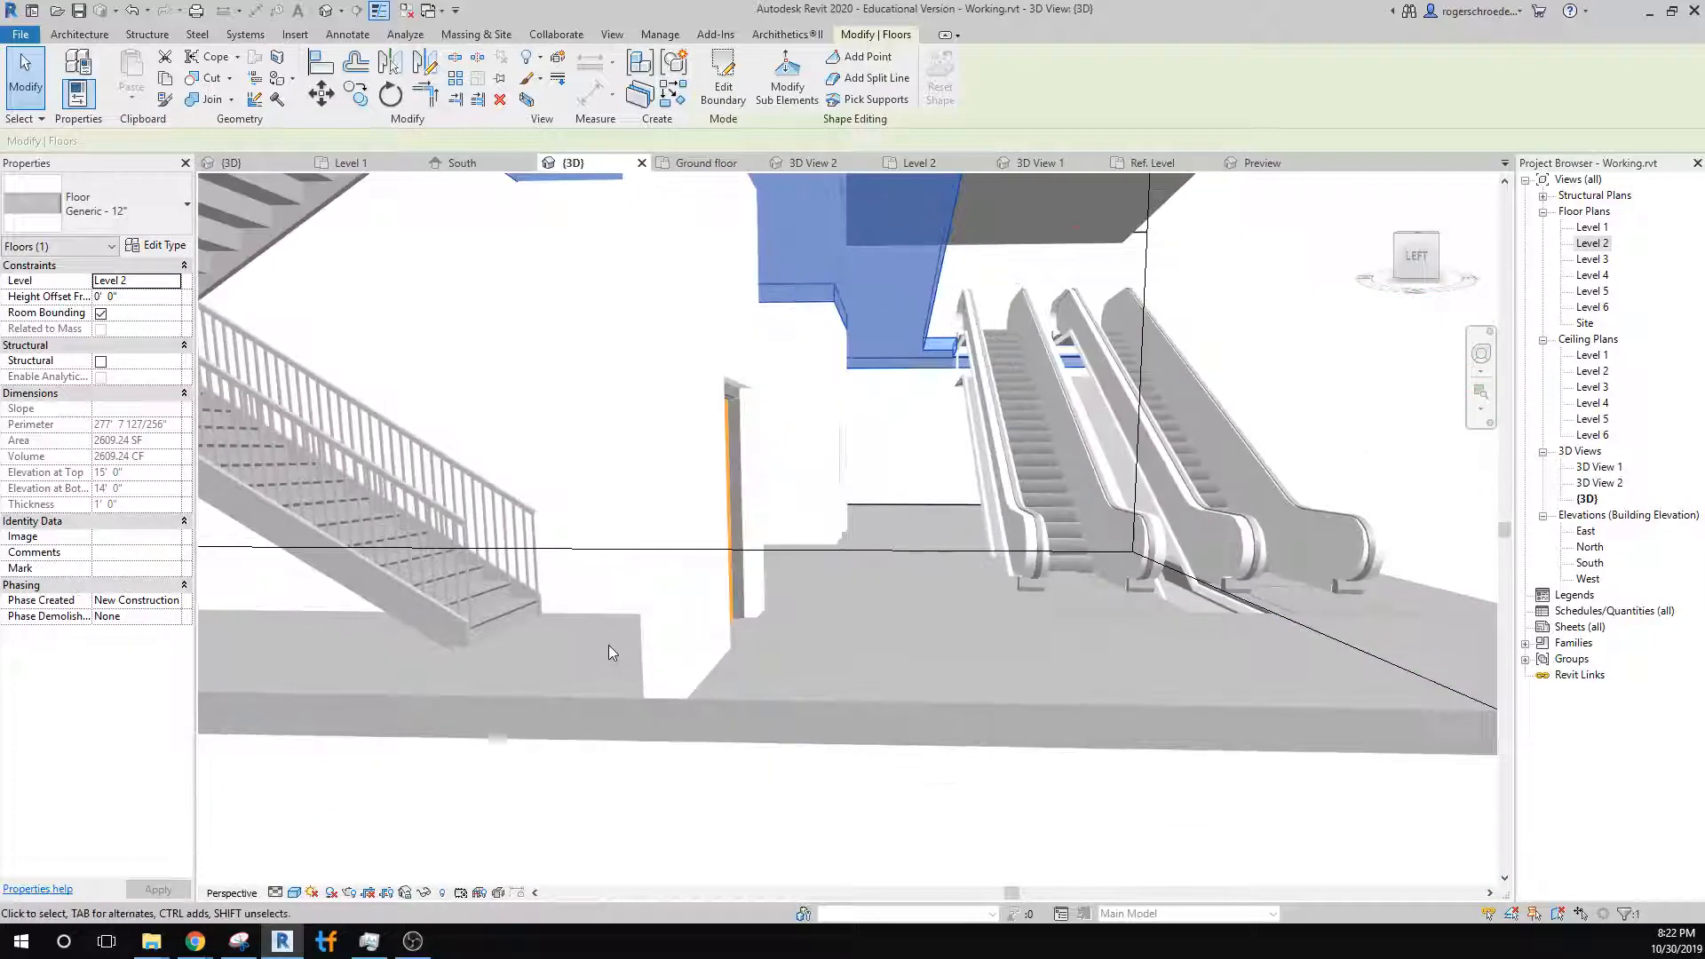
scroll(609, 645, "down", 2)
scroll(609, 645, "down", 5)
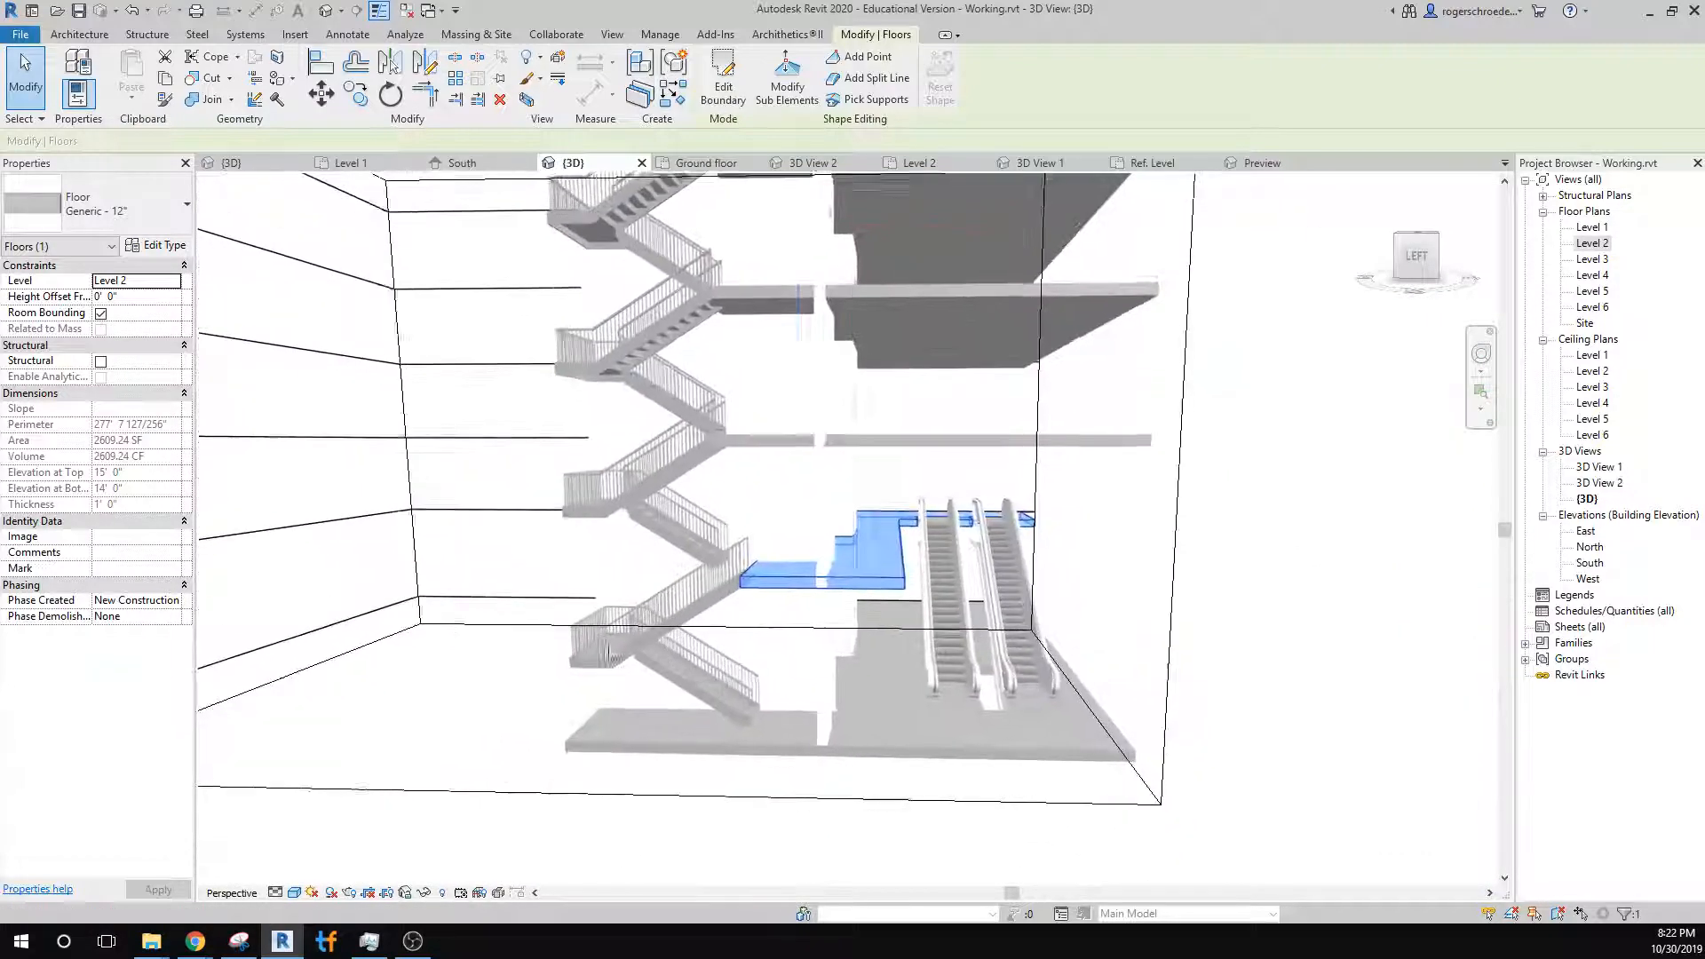
scroll(609, 645, "down", 5)
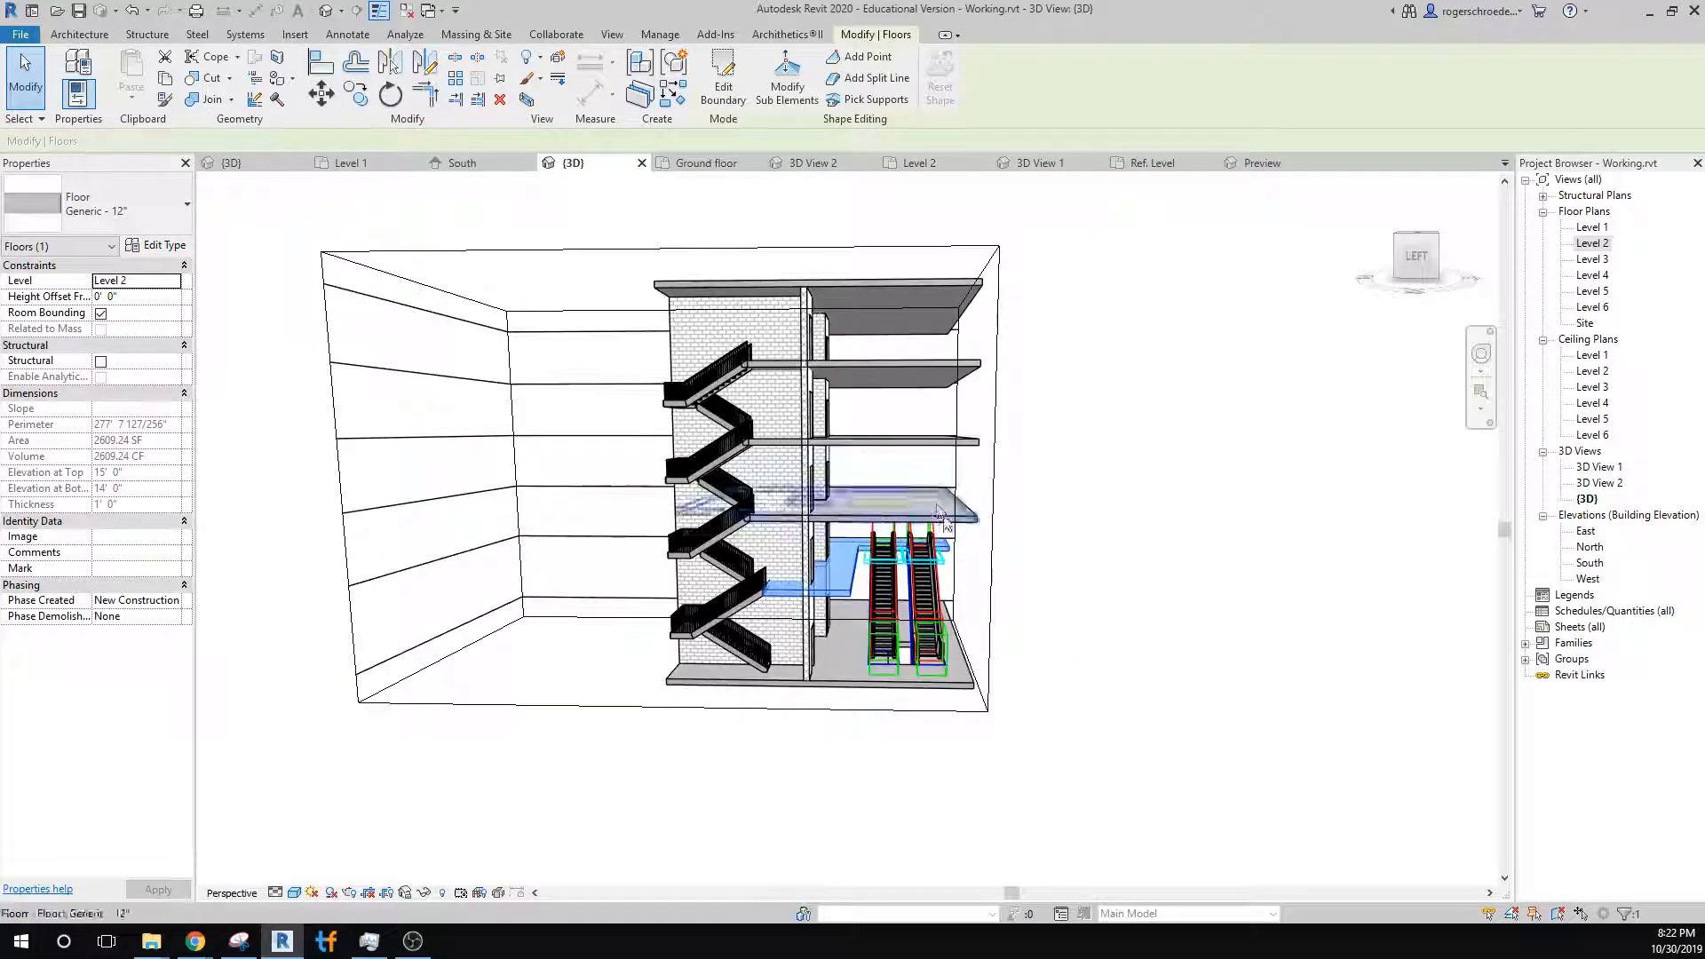
mouse_move(941, 517)
middle_mouse_down("shift")
mouse_move(761, 560)
mouse_move(760, 508)
middle_mouse_up("shift")
left_click(535, 714)
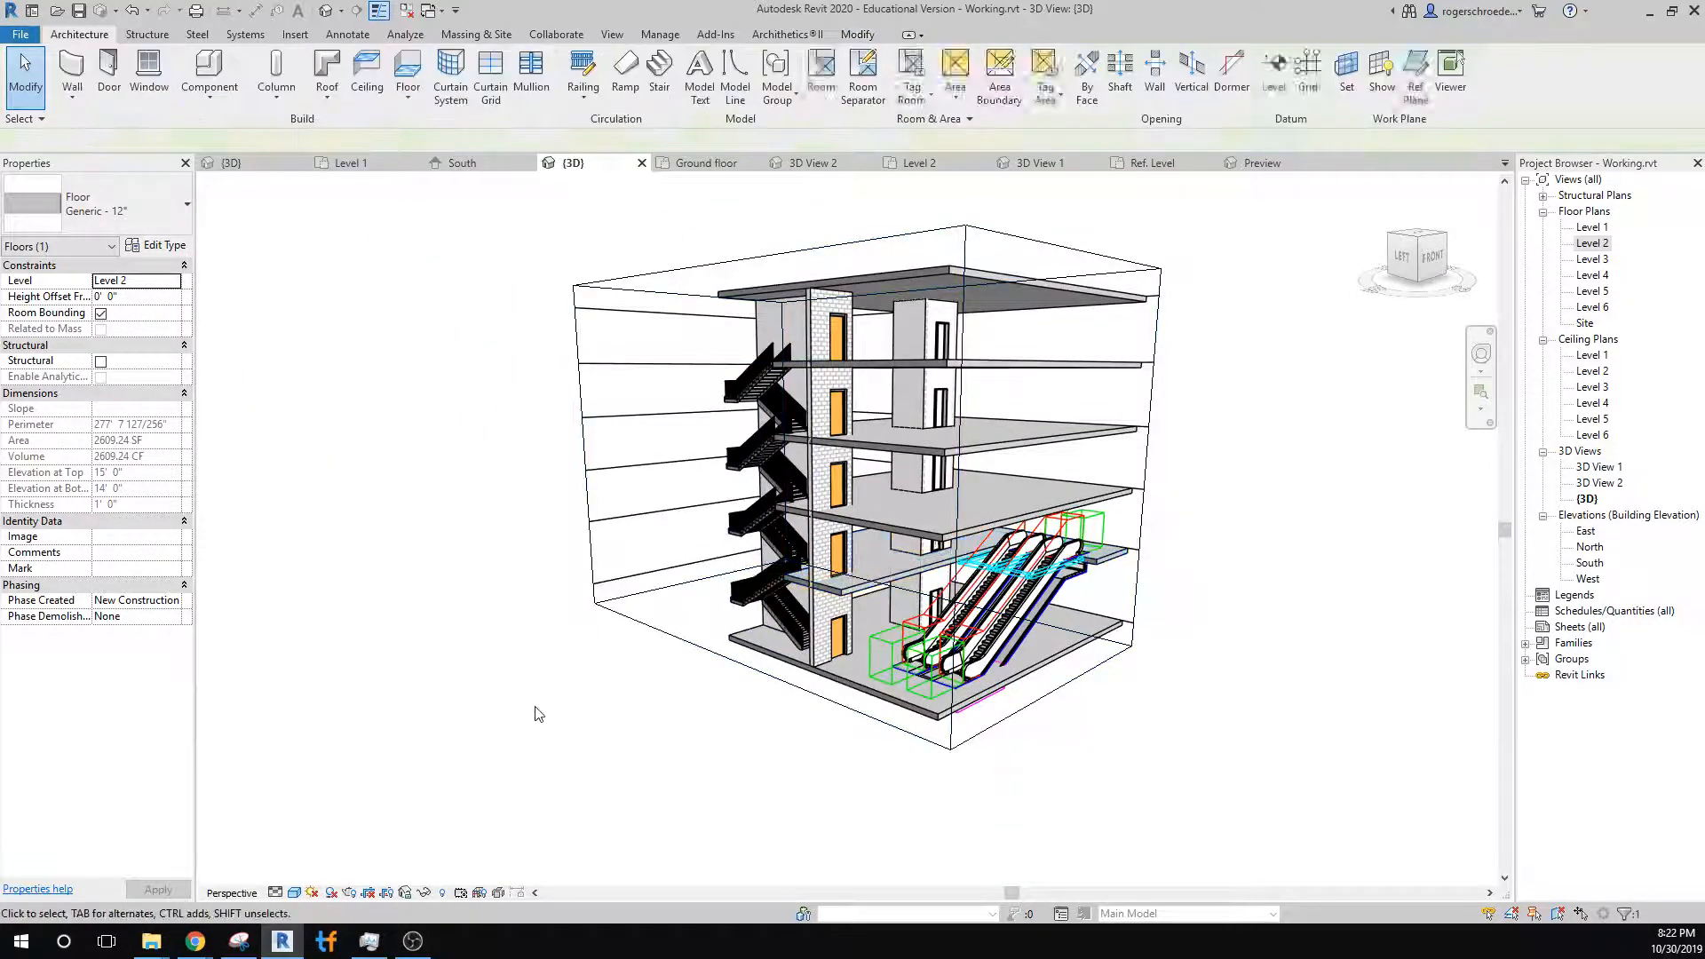